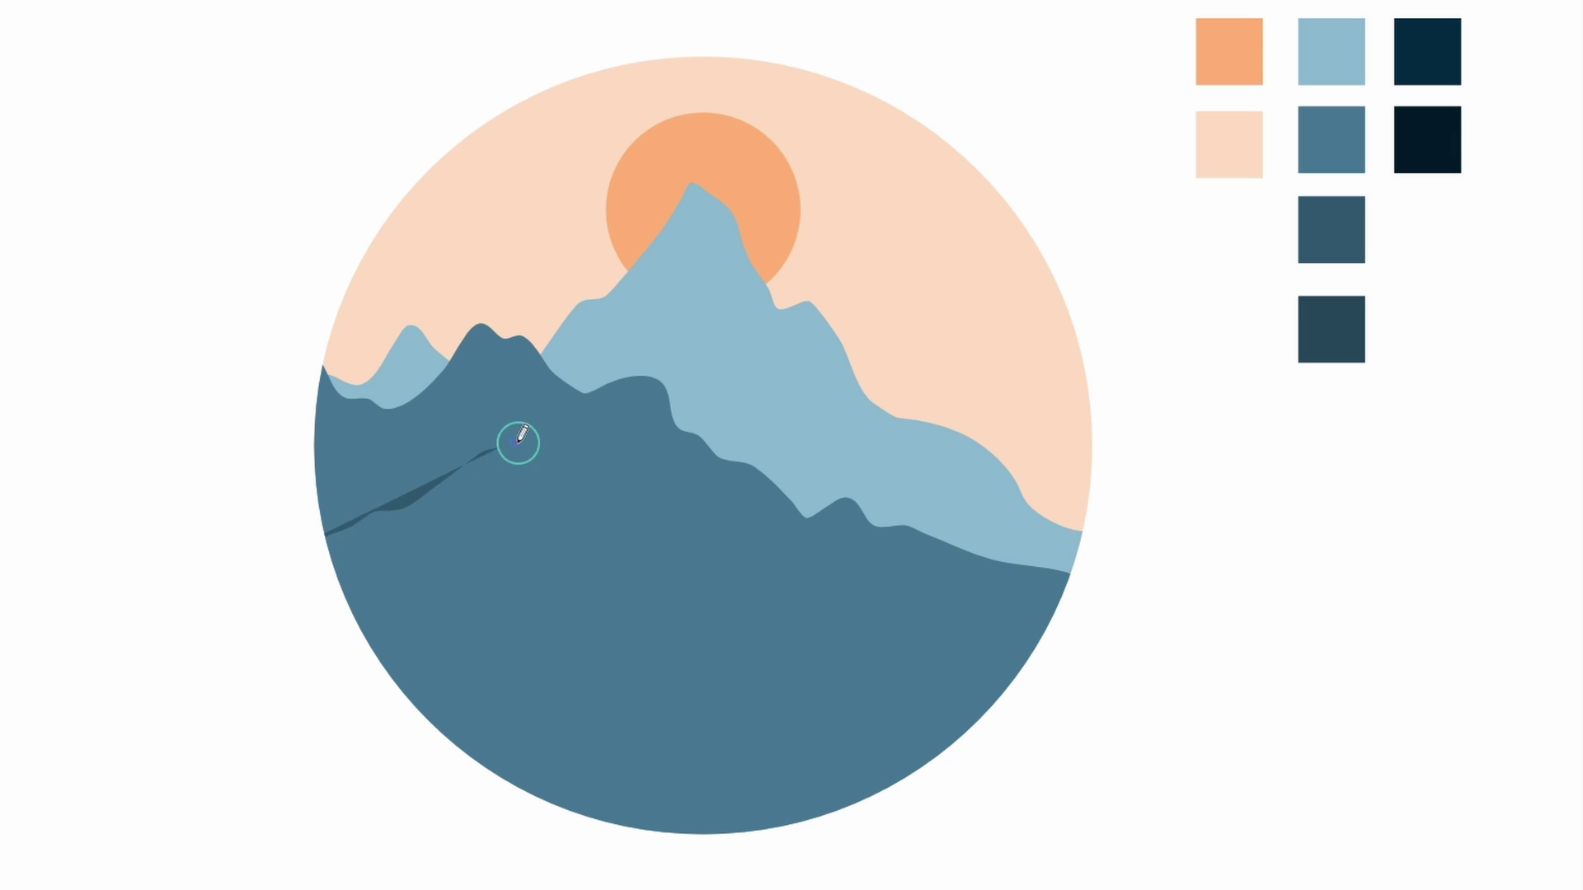
Draw a dark slate-blue mountain ridge freehand across the circular landscape and reposition the small pine tree beside the river
mouse_move(516, 442)
left_mouse_down()
mouse_move(844, 497)
mouse_move(1179, 640)
left_mouse_up()
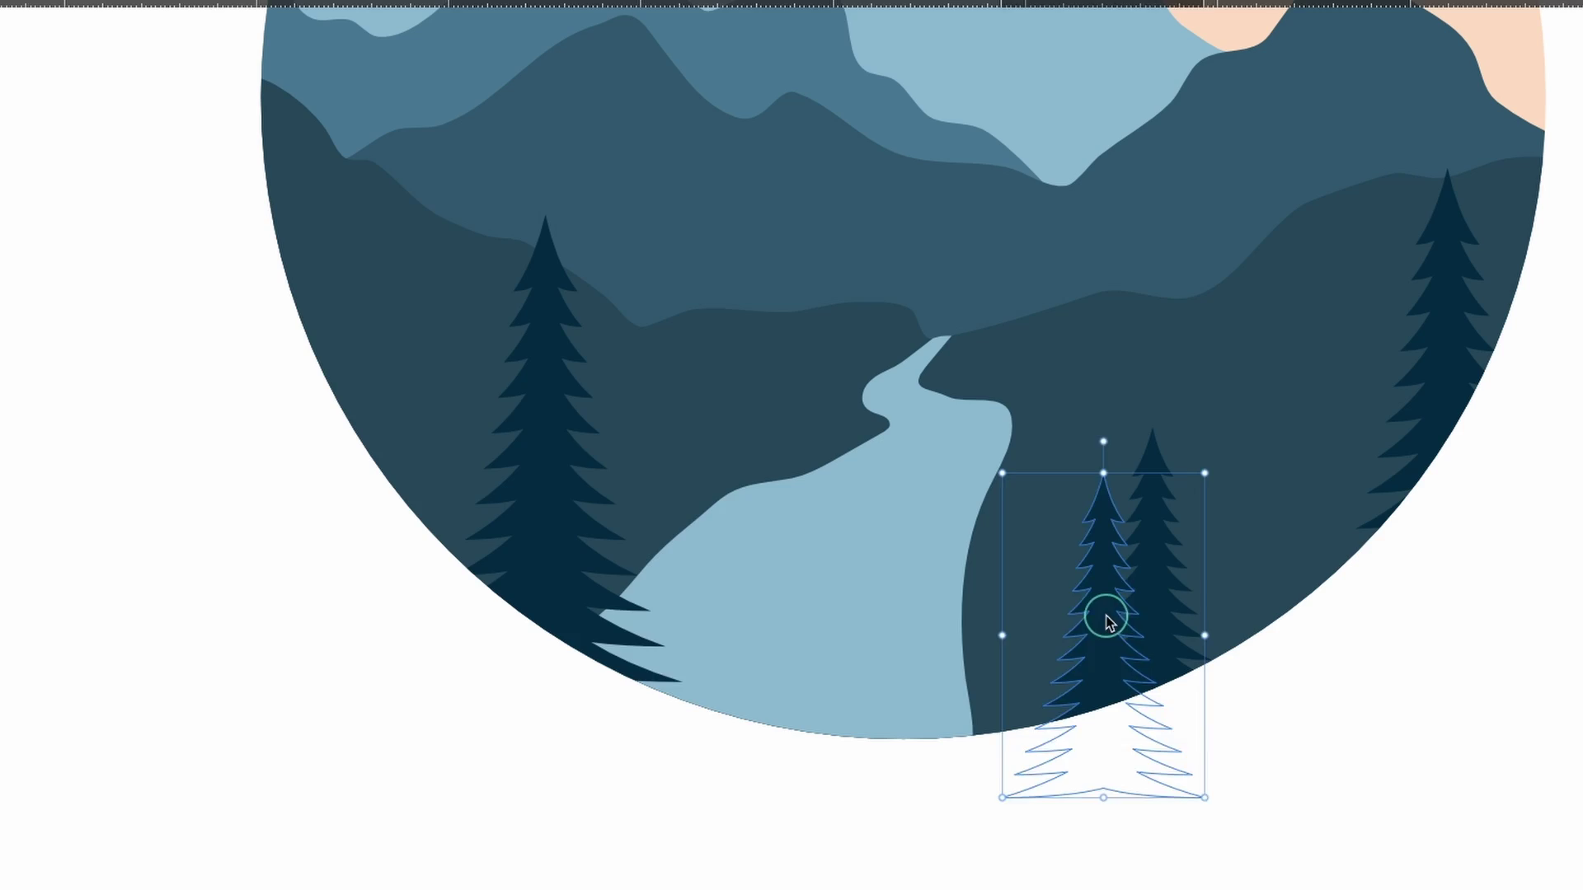
mouse_move(1106, 618)
left_mouse_down()
mouse_move(671, 636)
mouse_move(505, 417)
left_mouse_up()
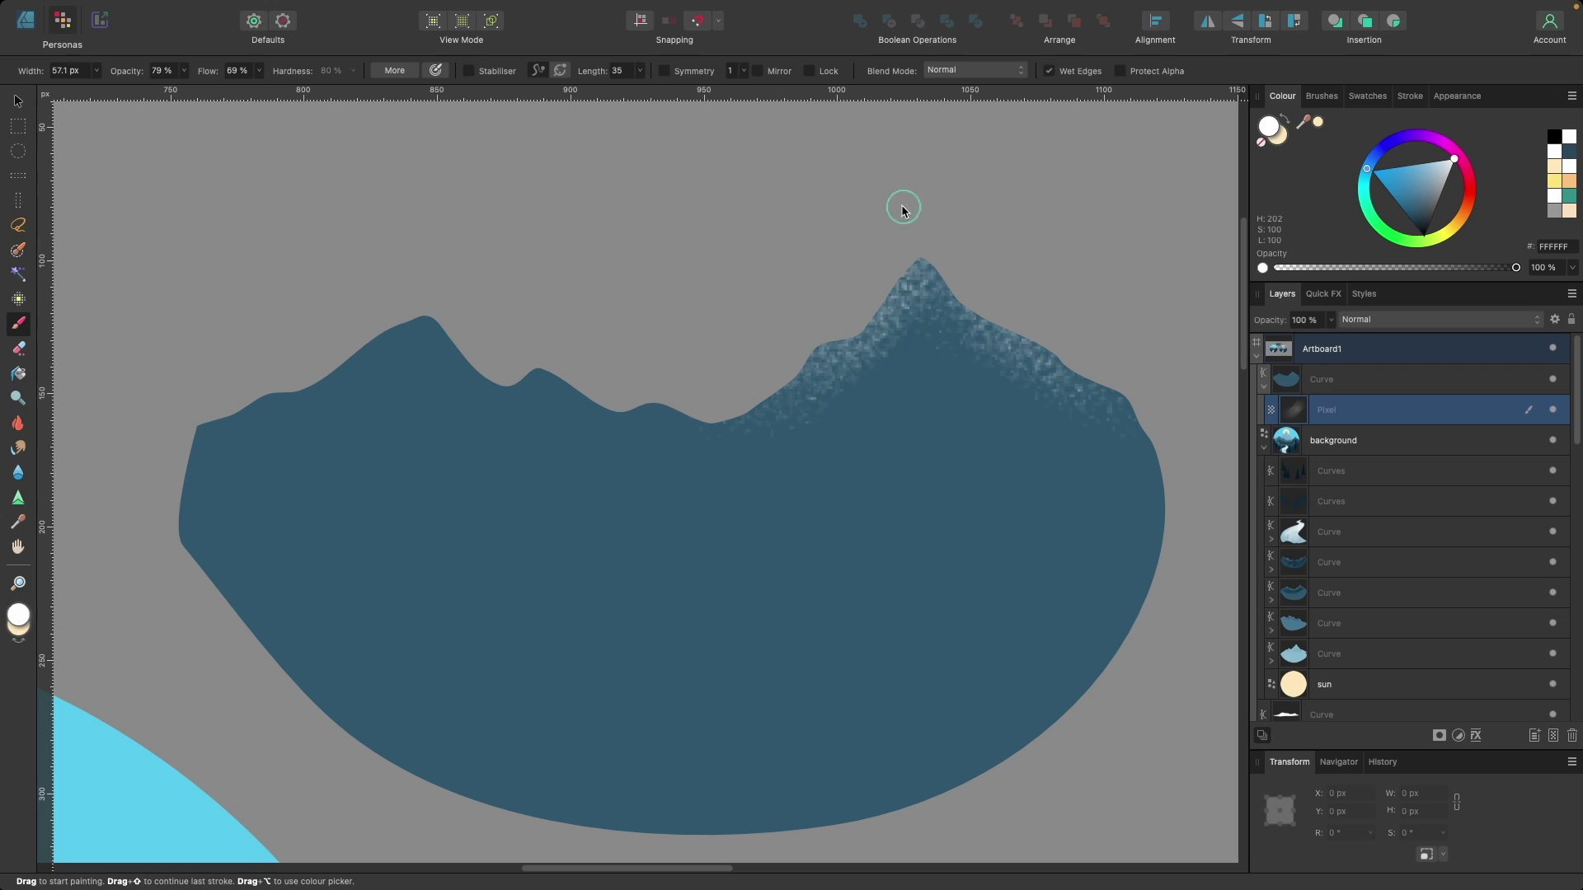
Paint white speckled highlights along the mountain's ridge and, with an enlarged brush, dark blue #193F54 texture over its lower slopes
left_click_drag(903, 208, 354, 346)
key("bracketright")
key("bracketright")
key("bracketright")
key("bracketright")
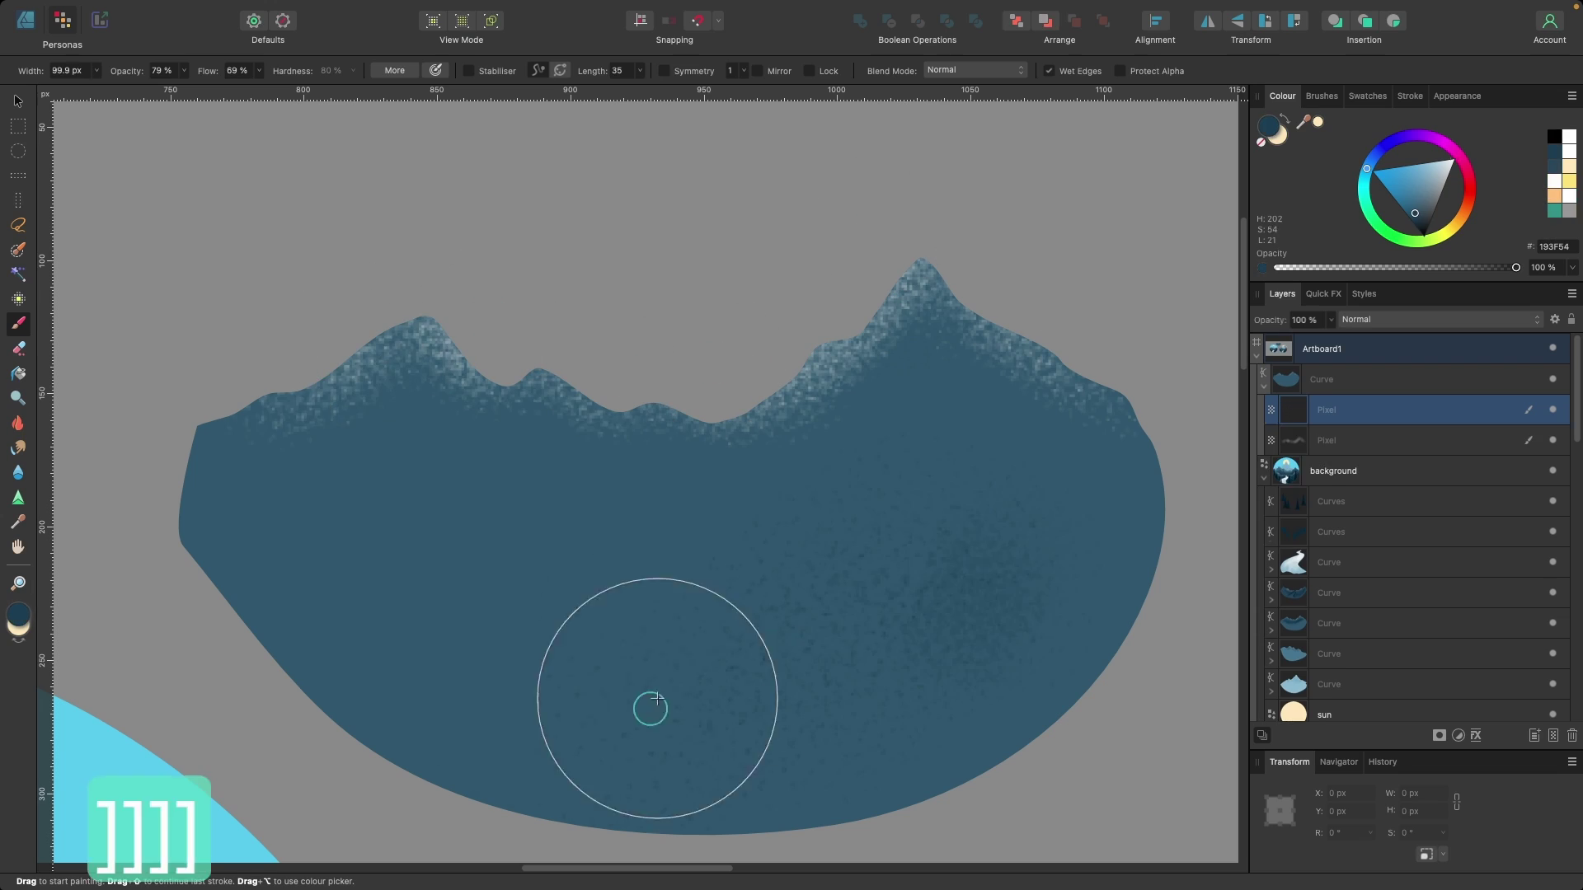
left_click_drag(651, 707, 335, 593)
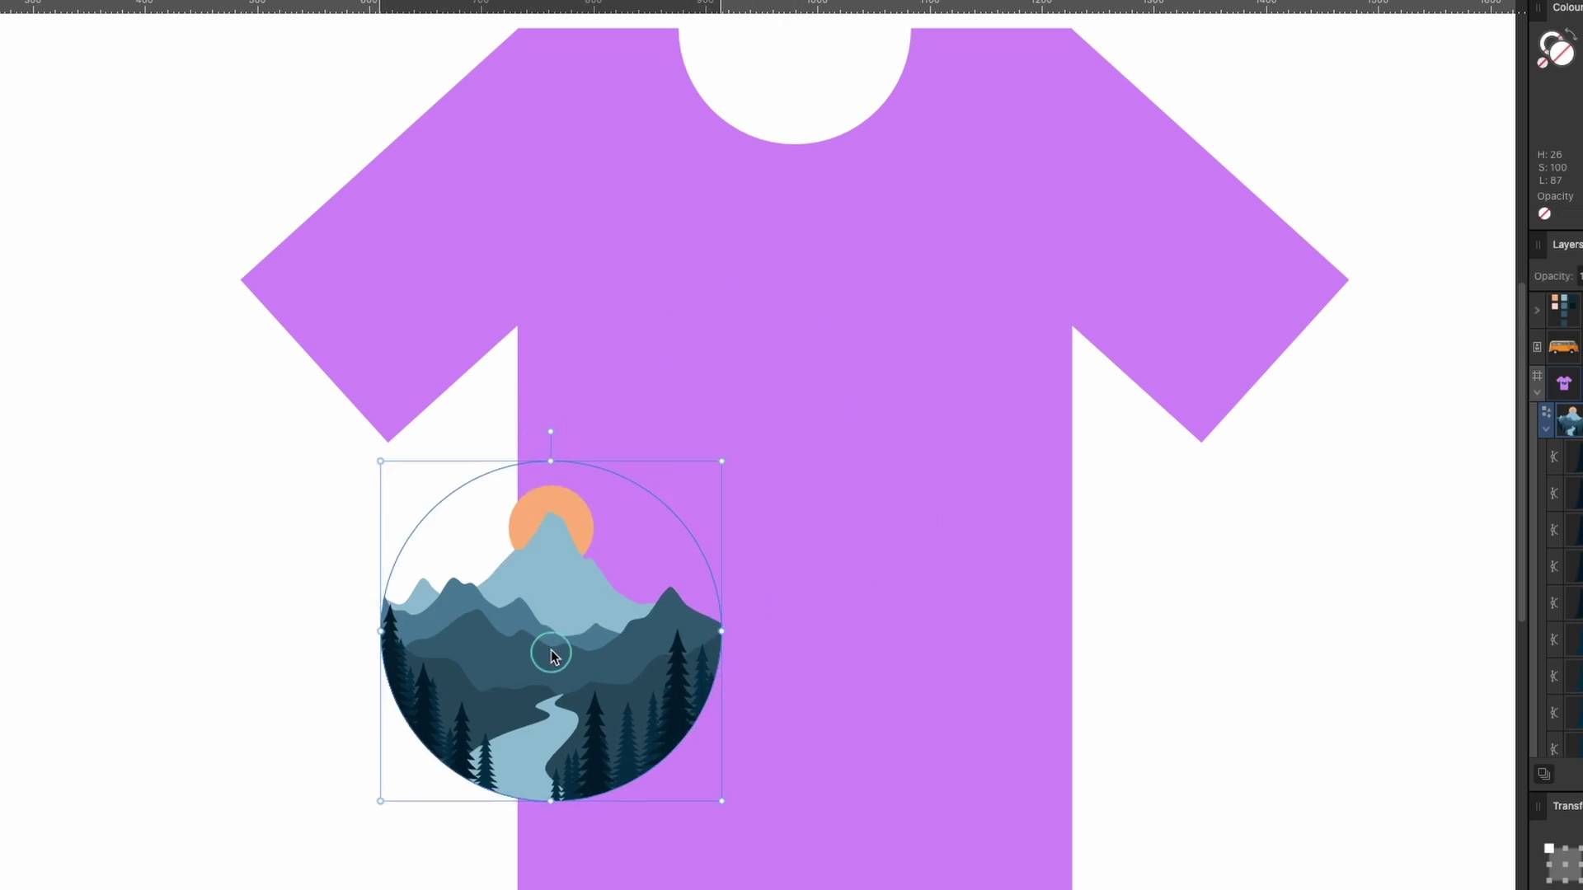
Move the circular mountain artwork across the purple T-shirt
left_click_drag(553, 655, 453, 678)
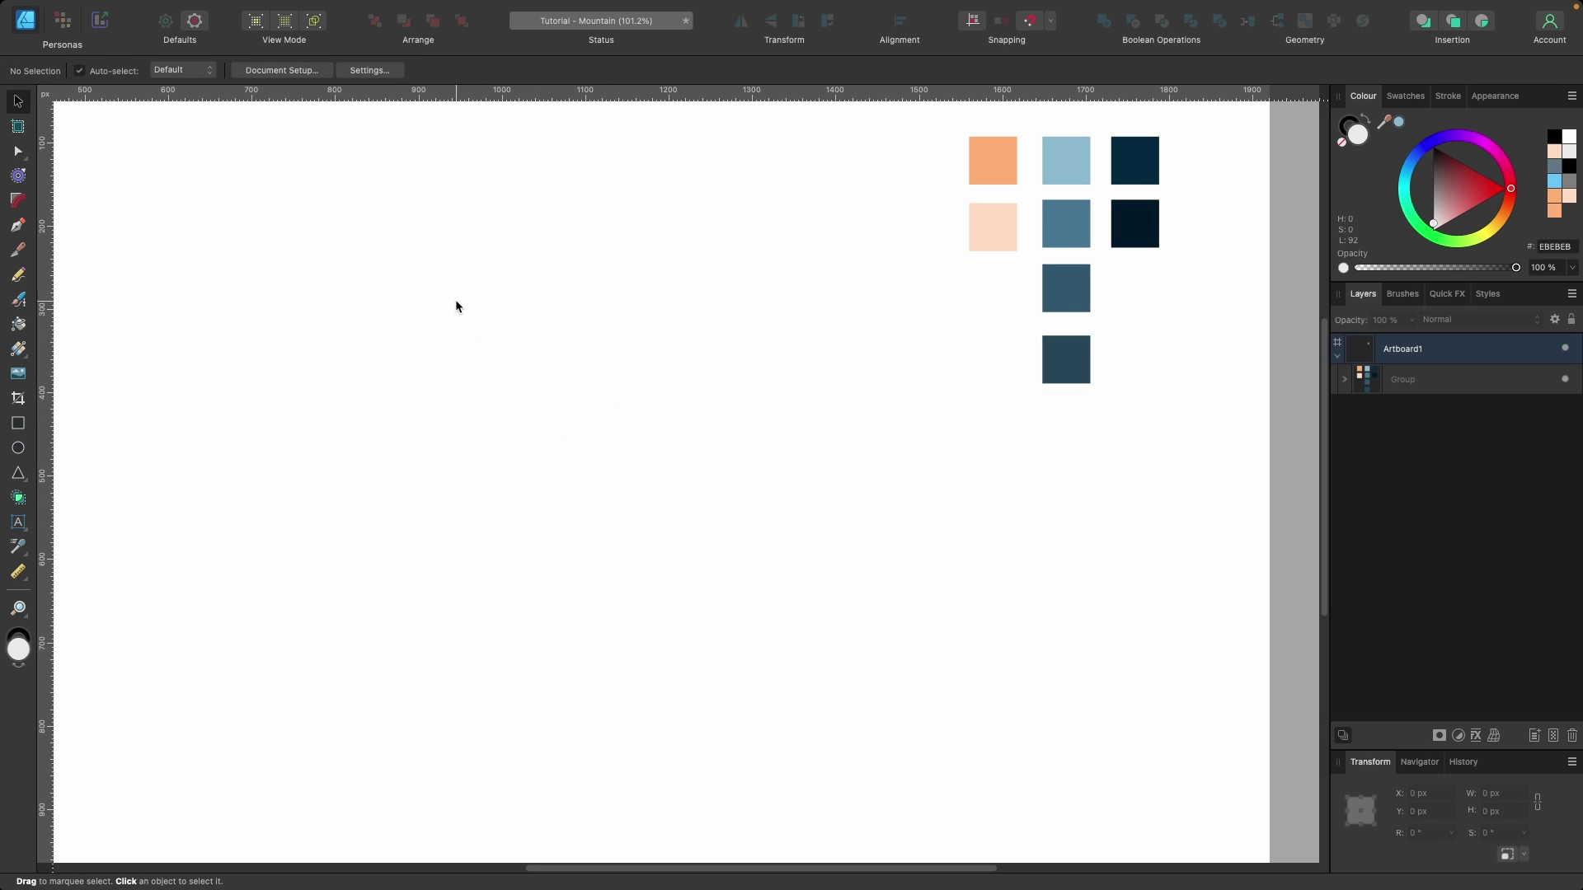
Draw a circle about 668 px in diameter on the blank artboard and move it to about X 802 px, Y 125 px
left_click(19, 450)
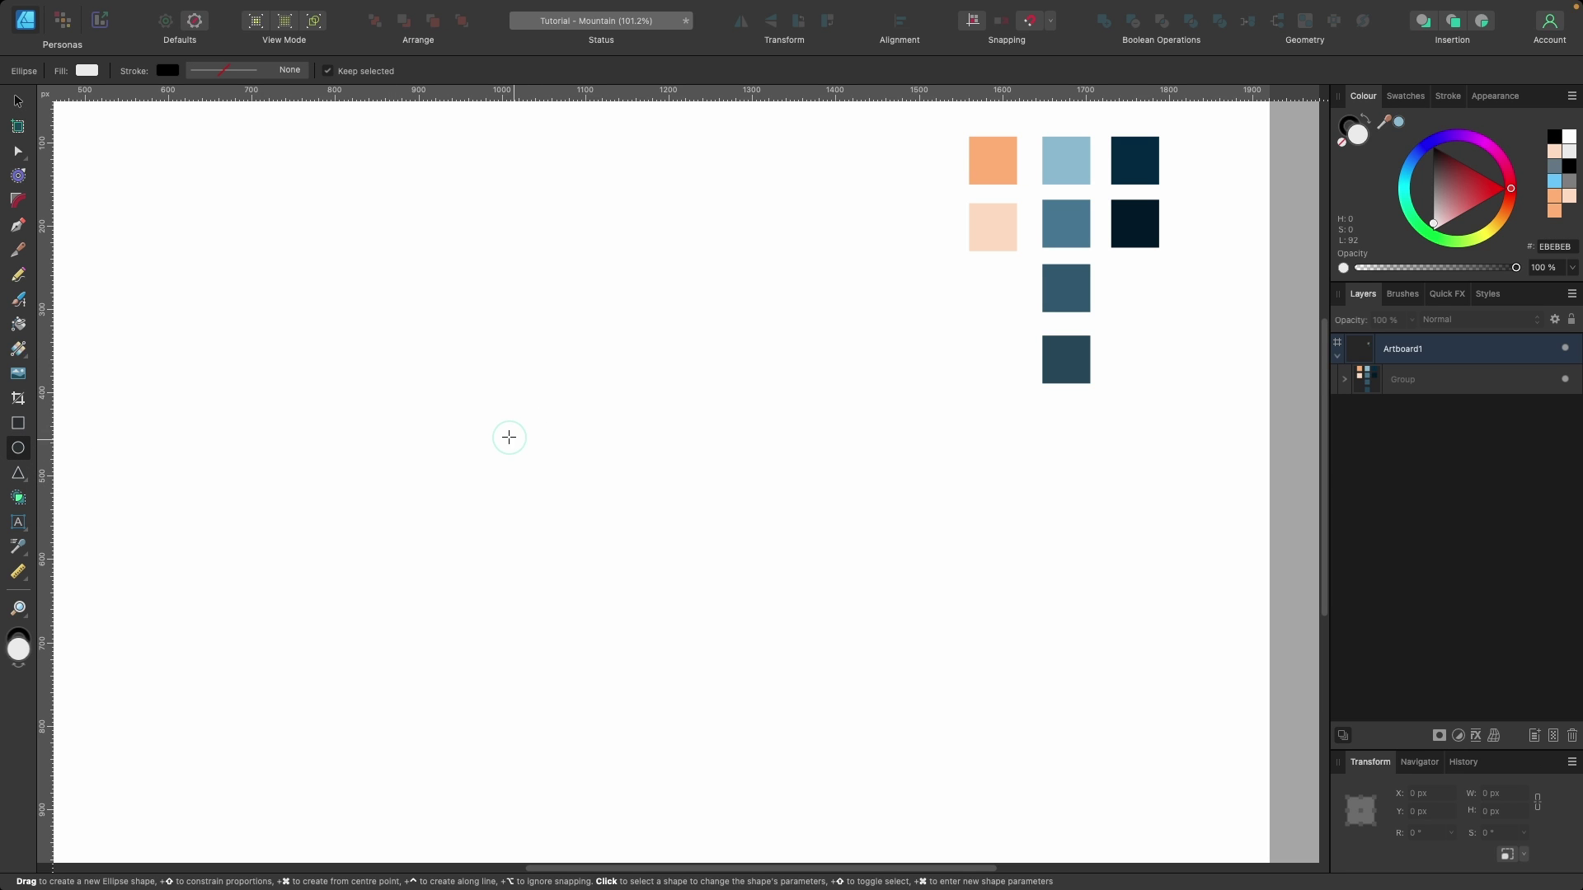
left_click_drag(514, 439, 828, 201)
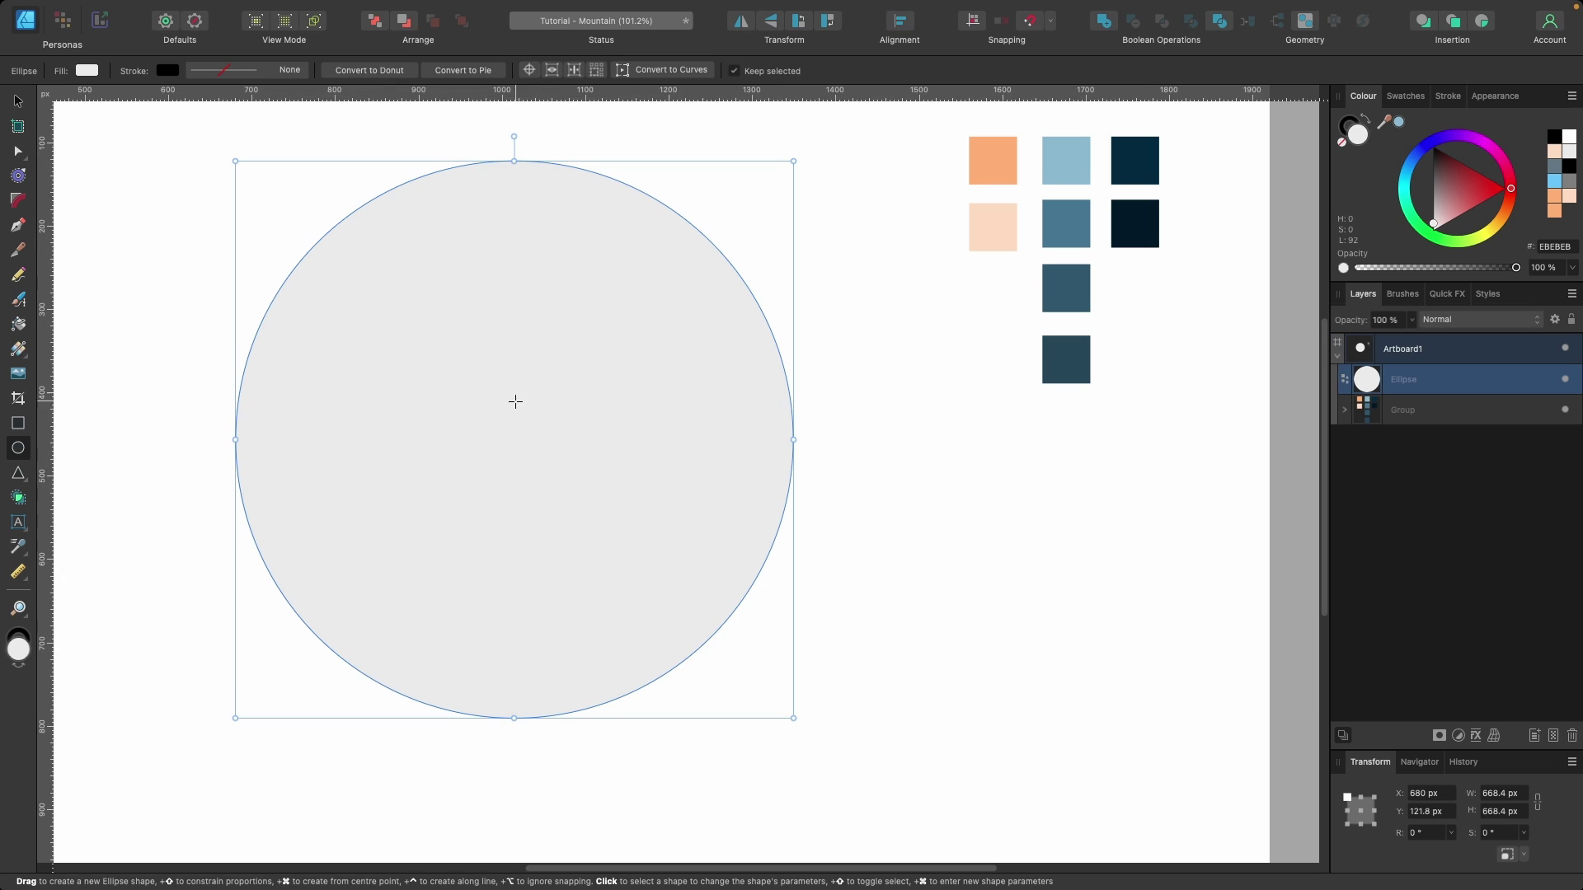
key("v")
left_click_drag(505, 431, 620, 439)
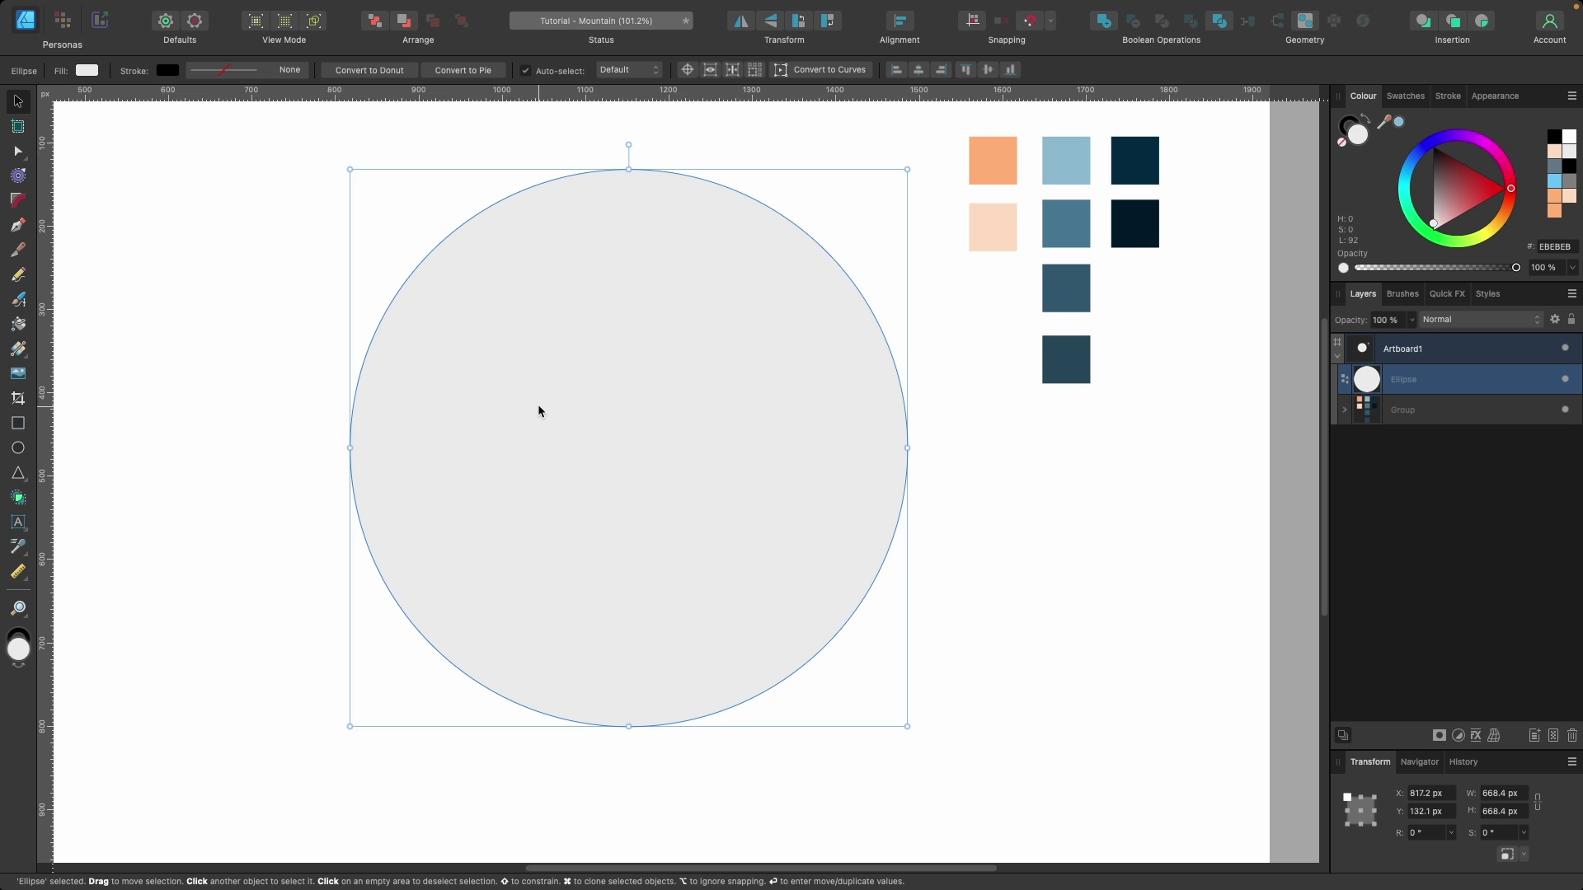
left_click_drag(538, 409, 615, 415)
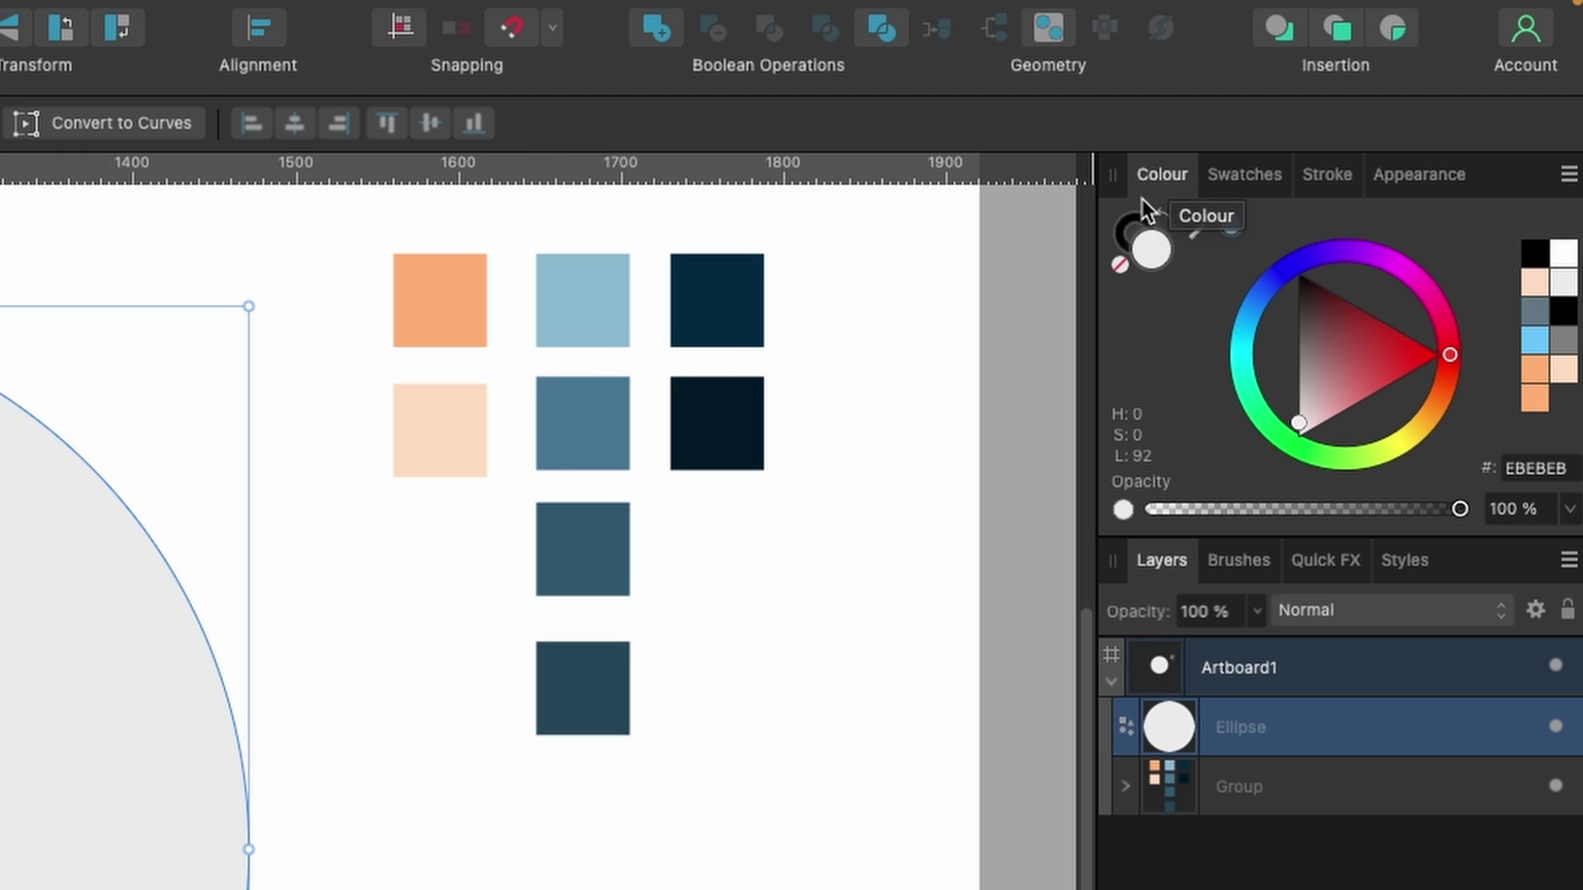
Remove the circle's stroke and fill it with the light peach colour sampled from the palette squares
left_click(1152, 235)
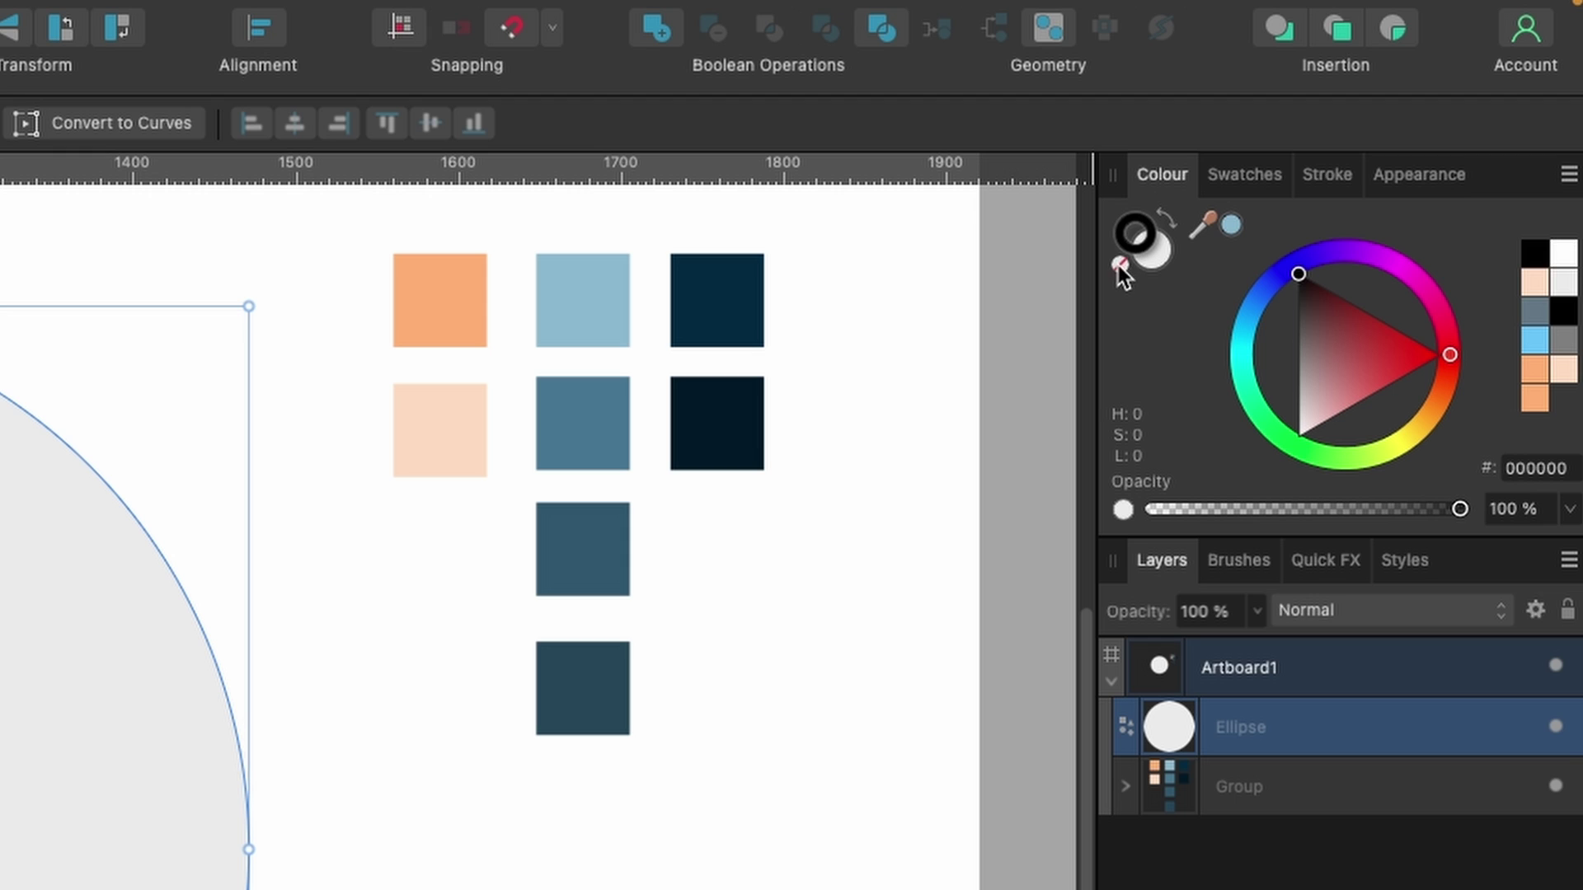
left_click(1120, 266)
left_click(1151, 252)
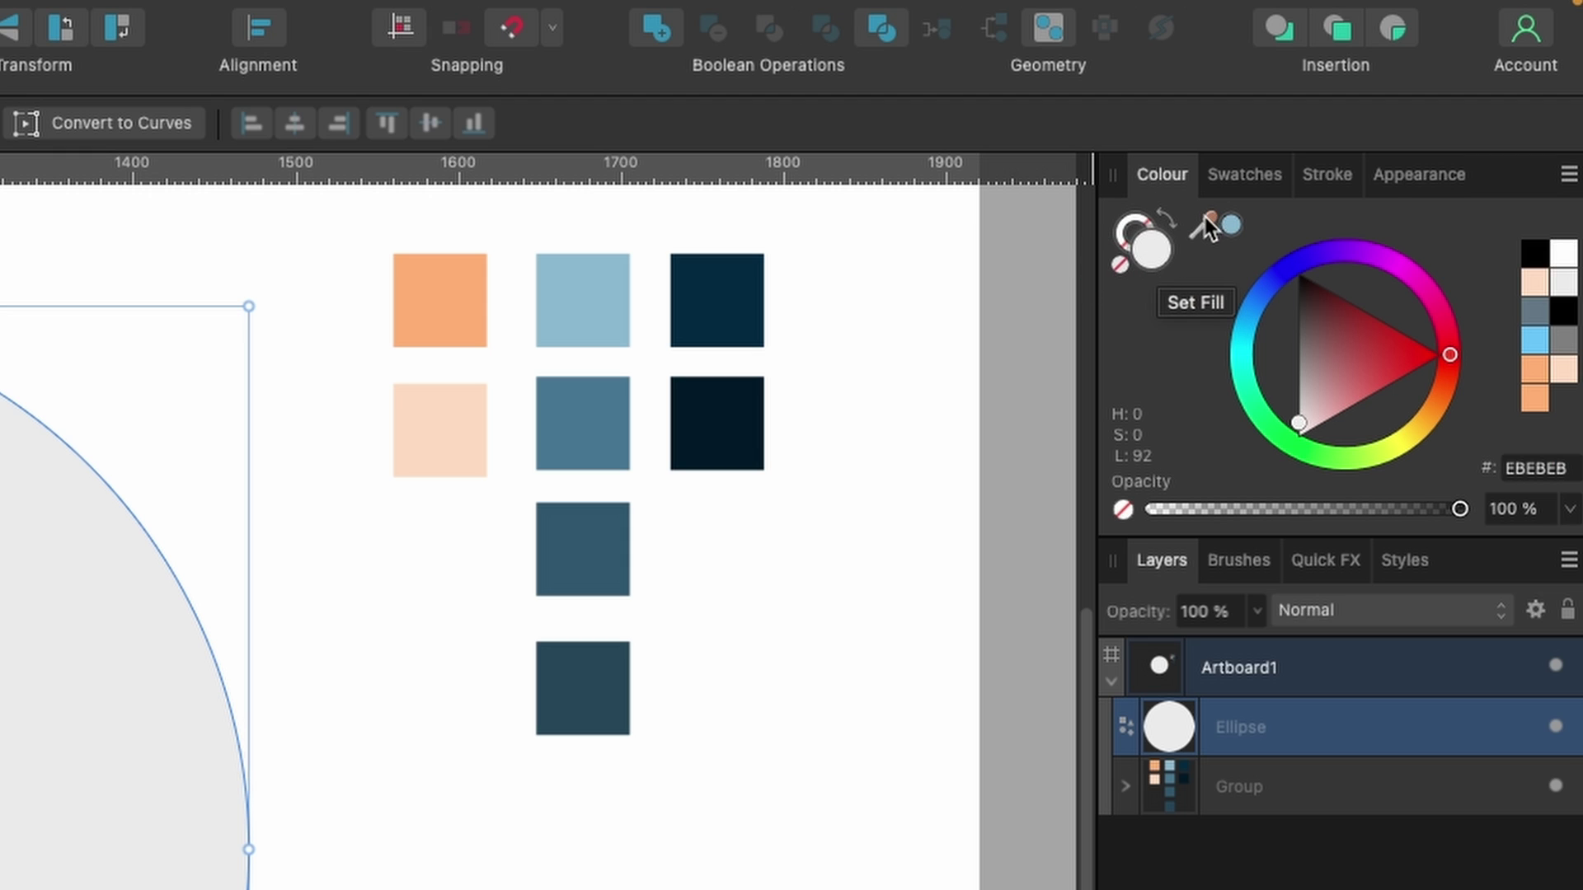
left_click_drag(1200, 225, 445, 443)
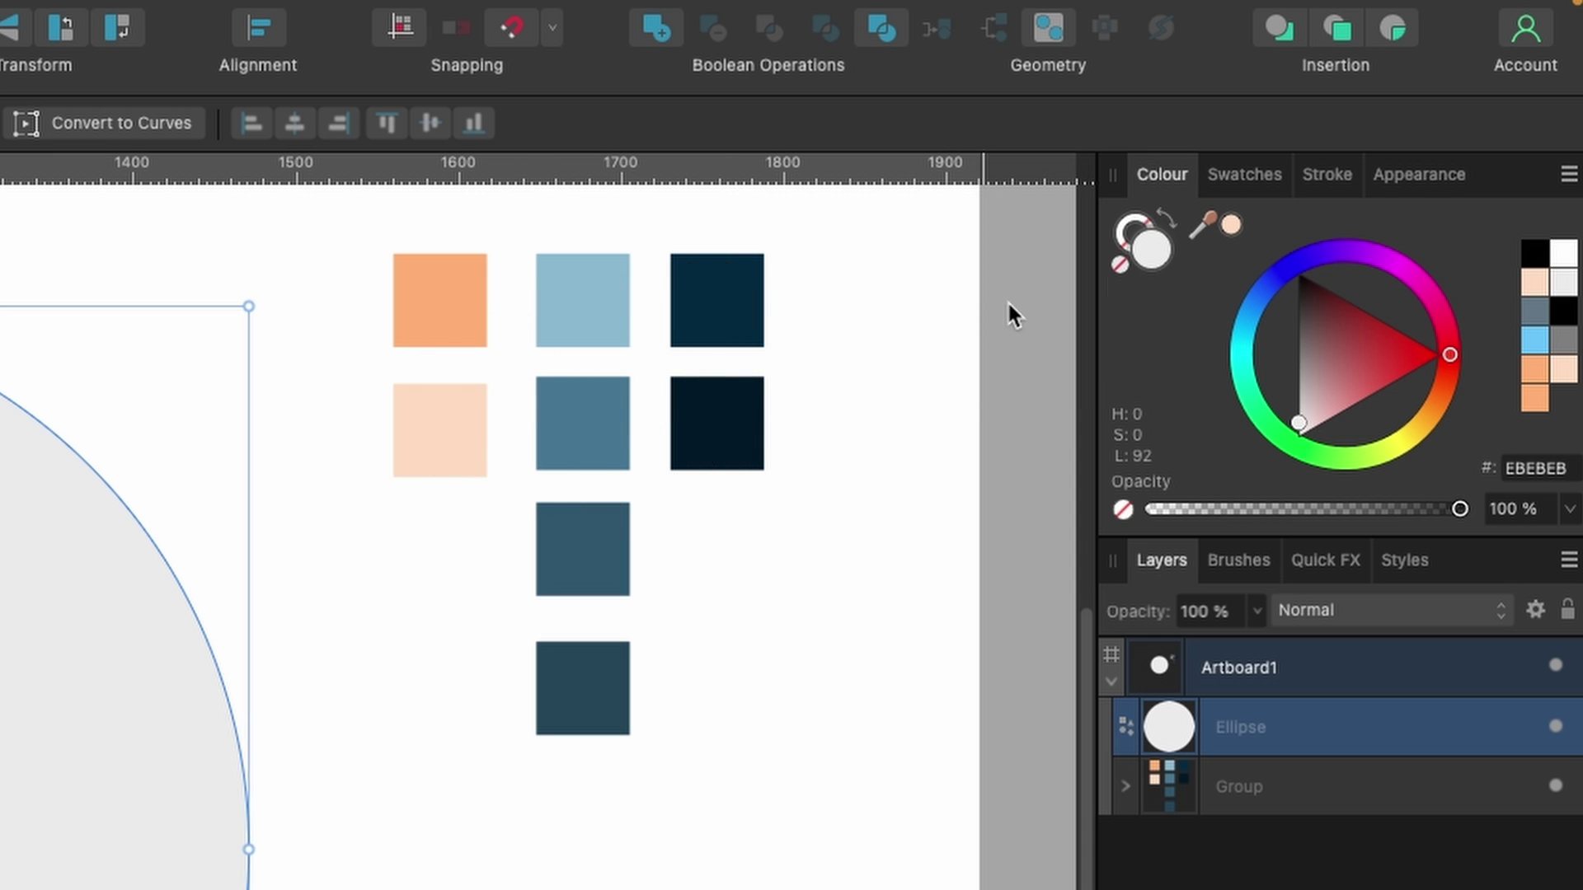
left_click(1230, 226)
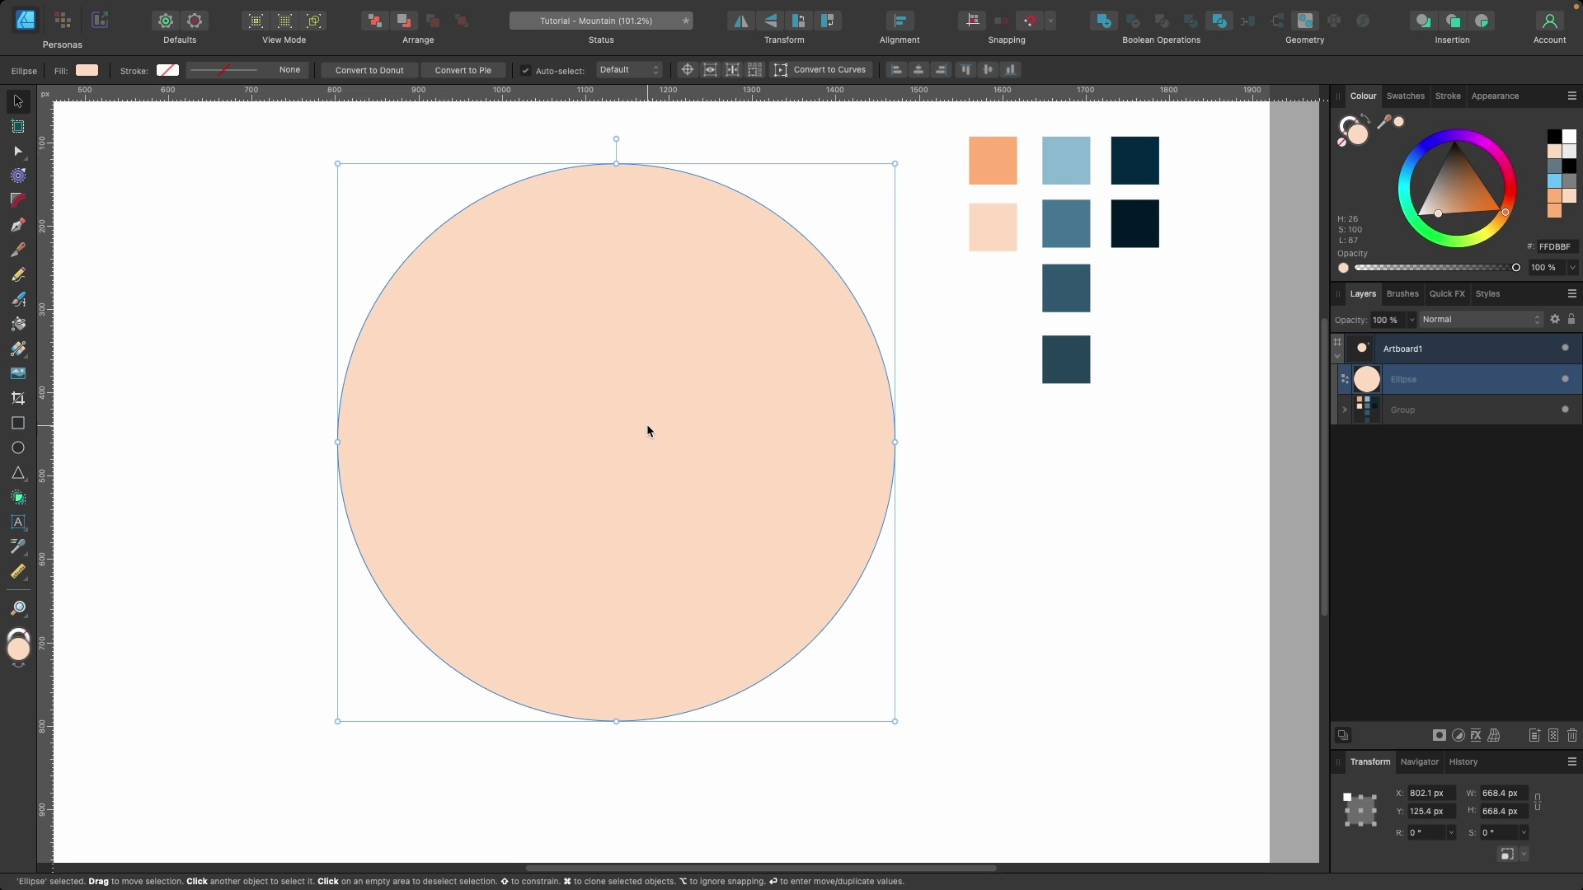
Duplicate the peach circle and fill the copy with the orange sampled from the palette squares
key("super+j")
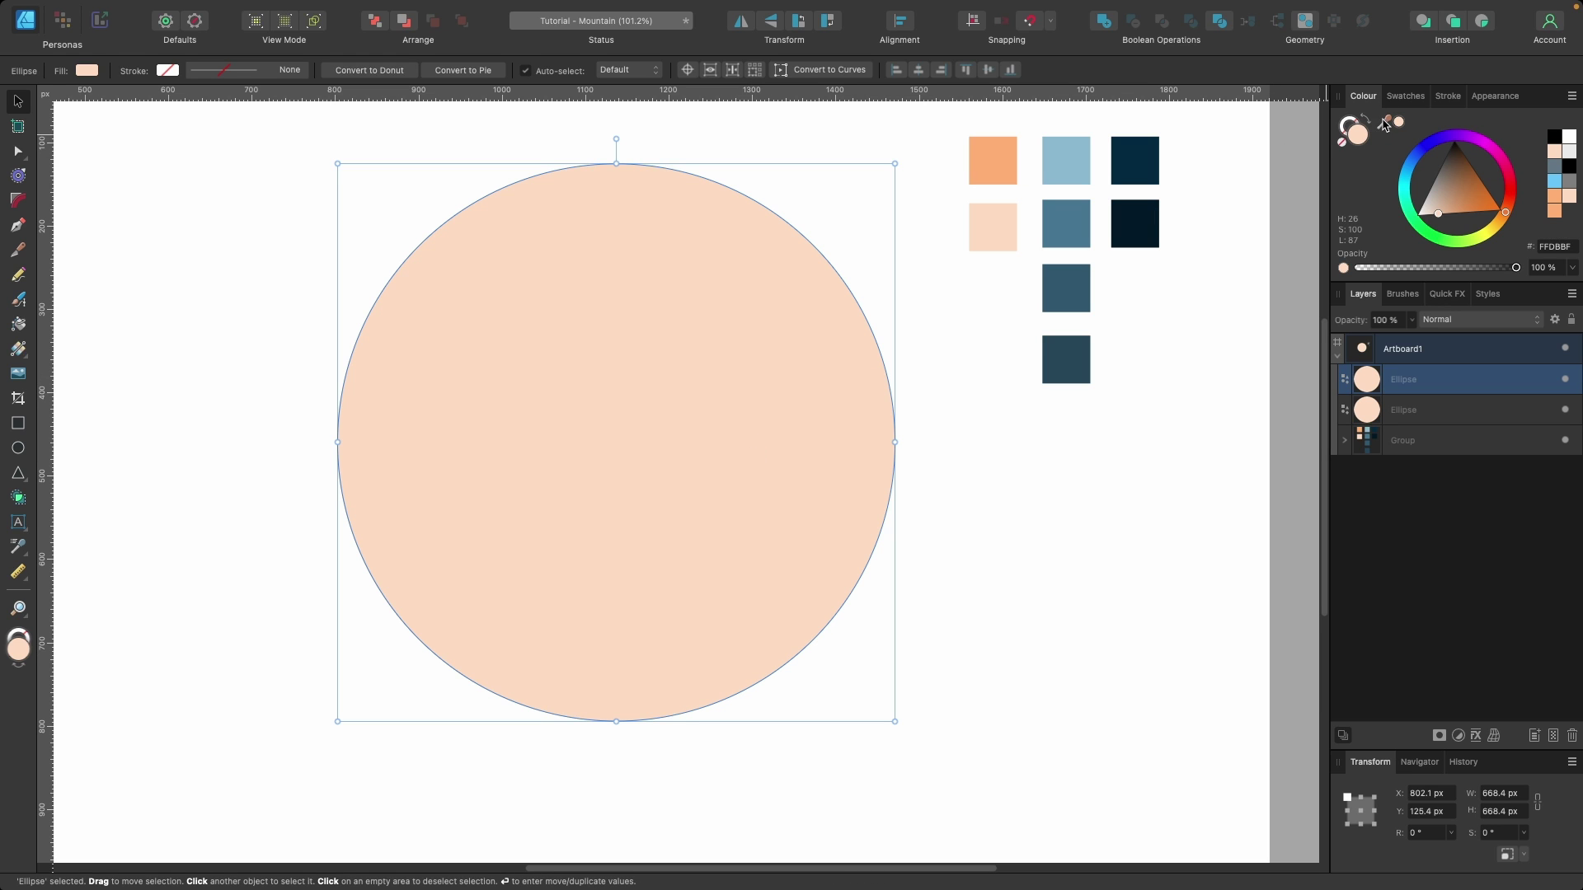
left_click_drag(1385, 124, 990, 158)
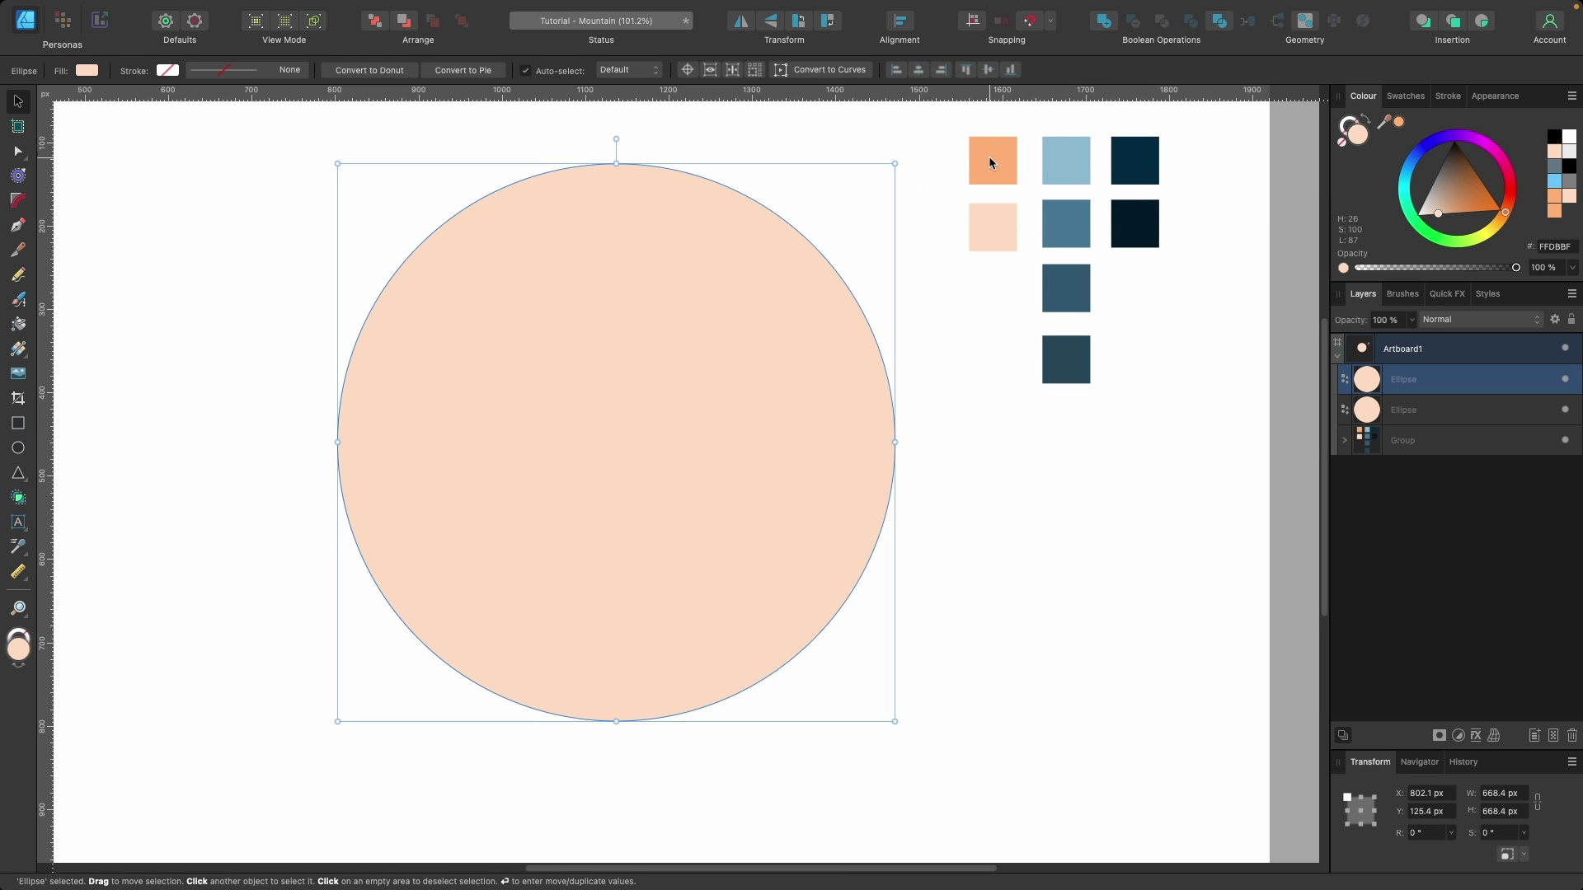
left_click(1401, 124)
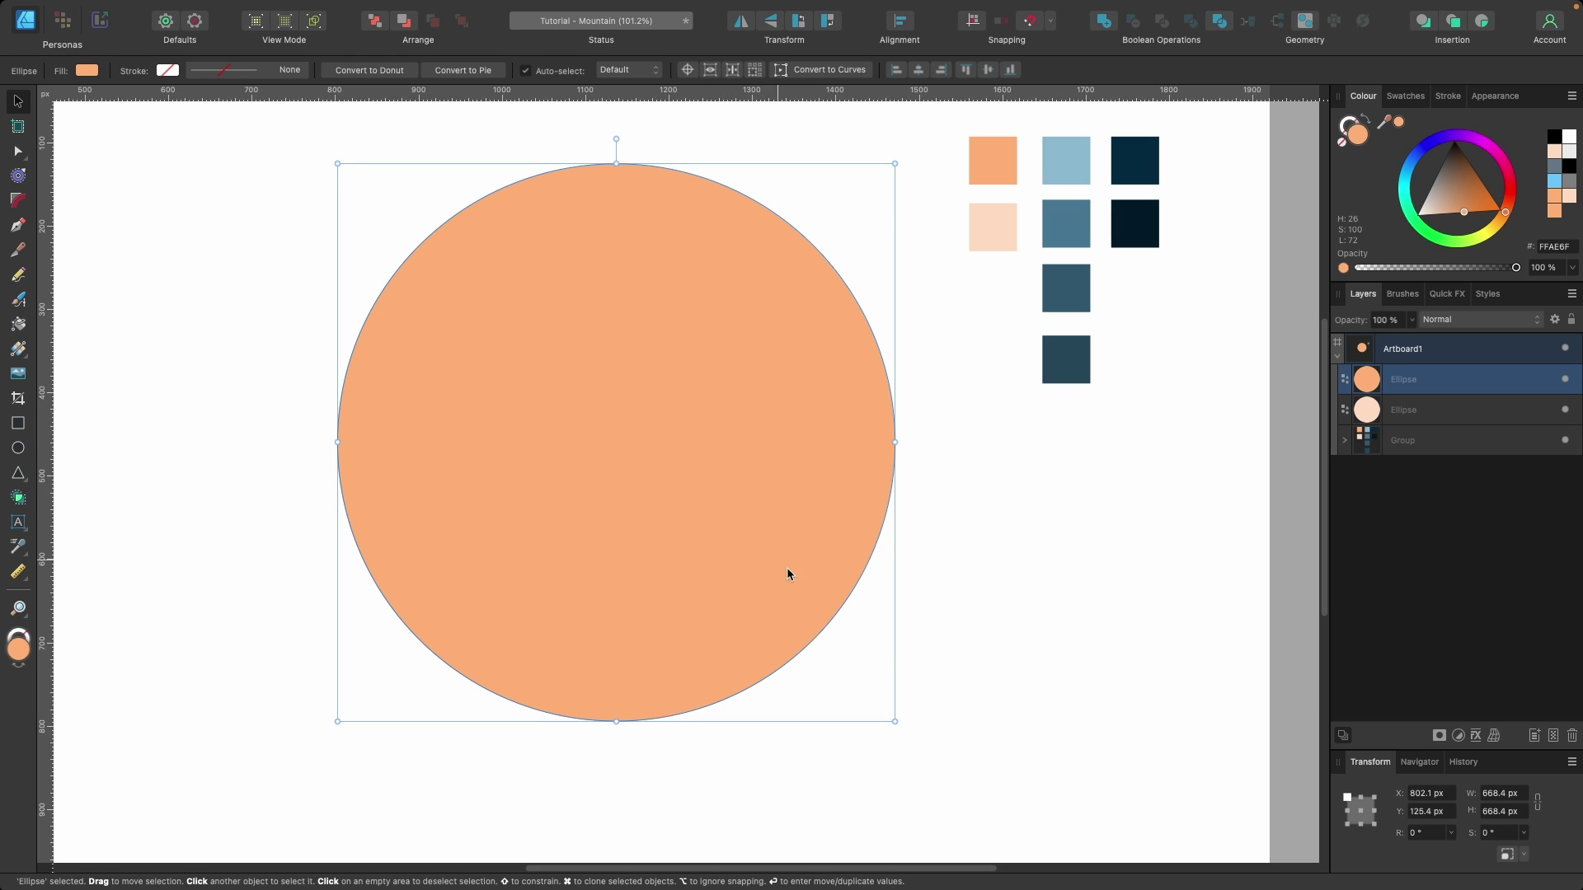
Scale the orange circle about its centre to about 167 px and move it straight up to the peach circle's upper part
left_click_drag(895, 721, 705, 482)
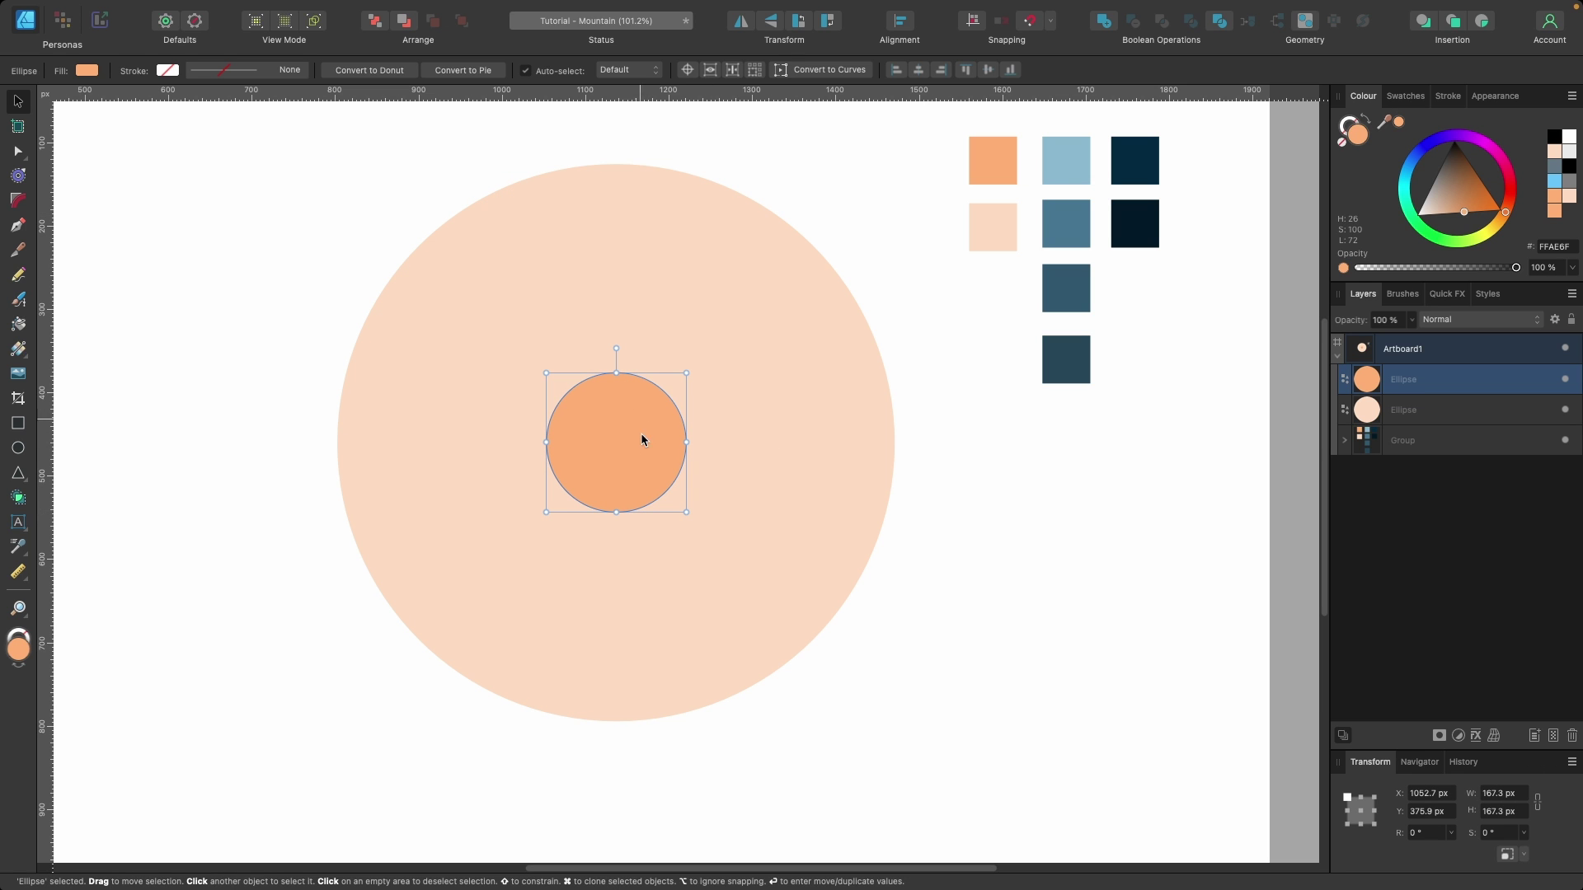
left_click_drag(635, 452, 635, 285)
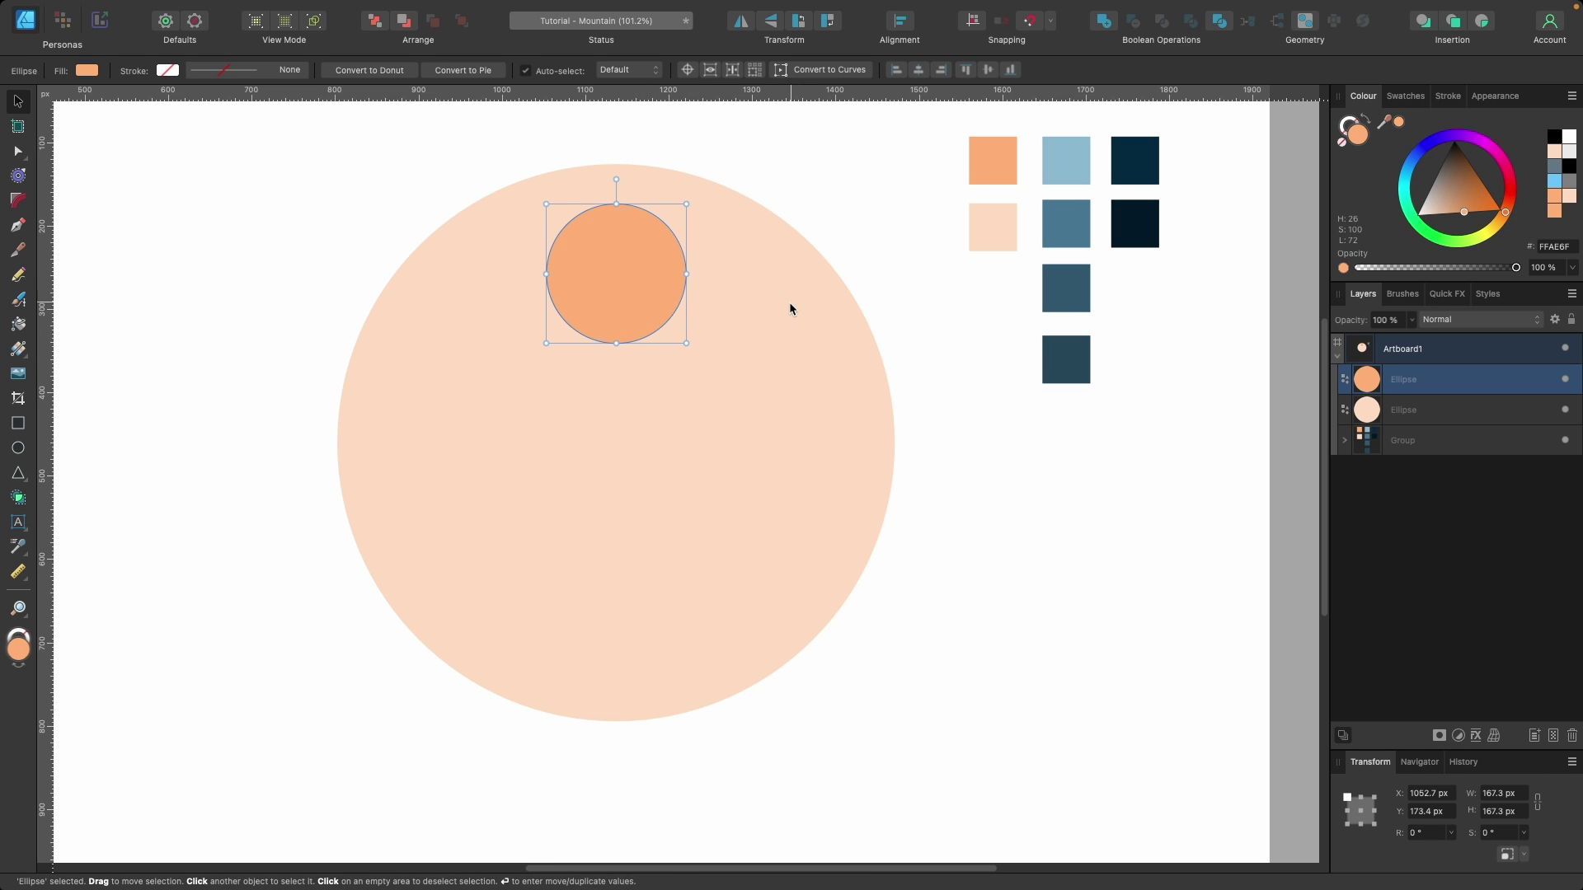
left_click(814, 335)
left_click(646, 301)
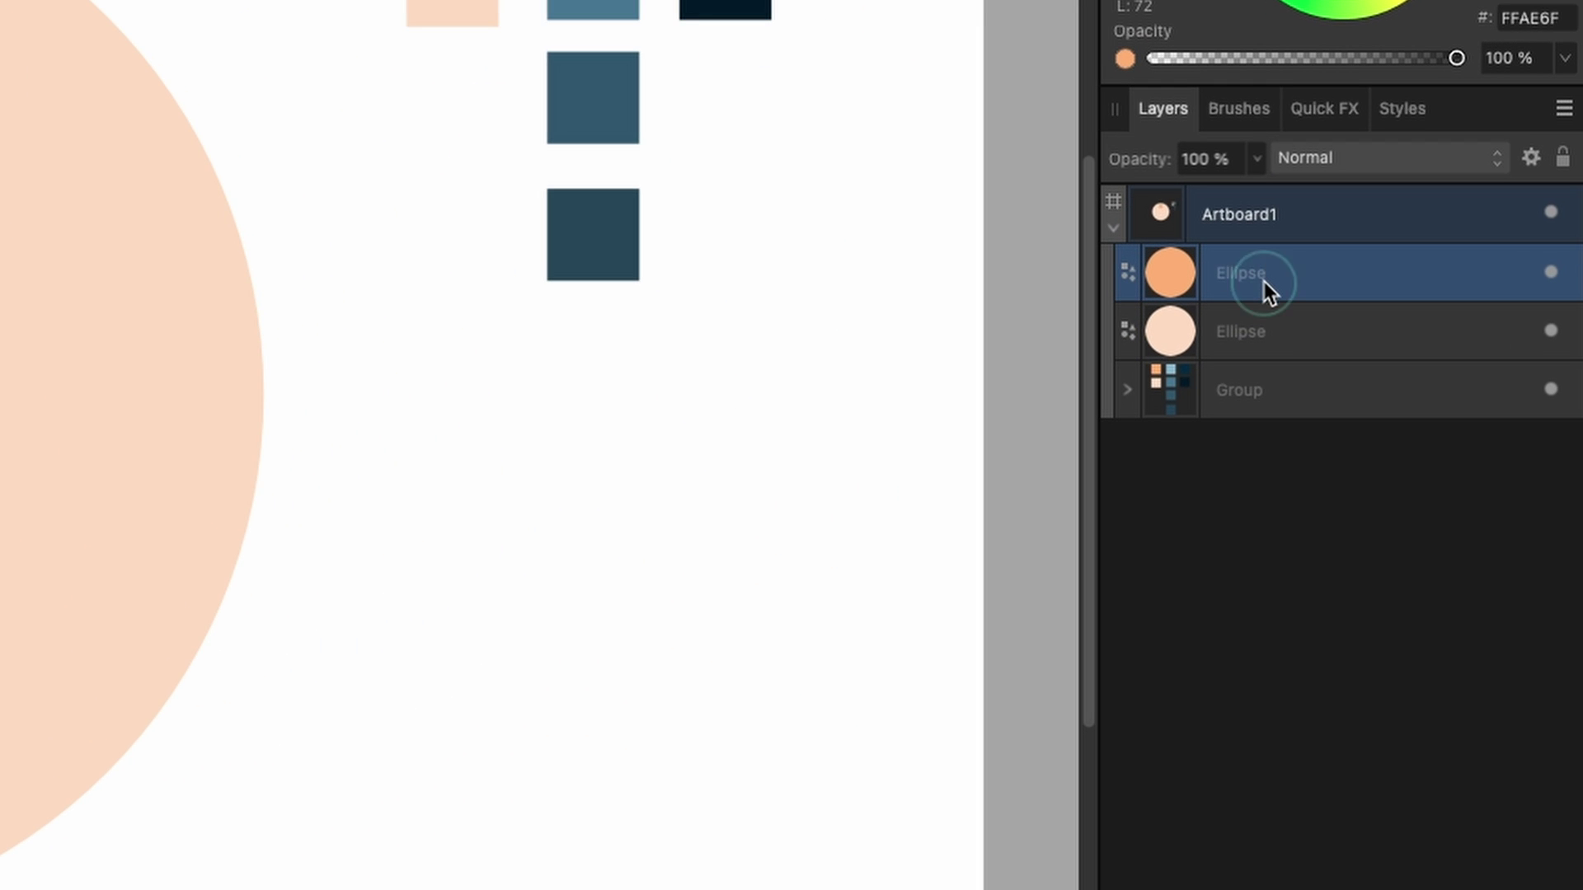
Rename the orange circle's layer to "sun" and the peach circle's layer to "background"
double_click(1415, 384)
type("sun")
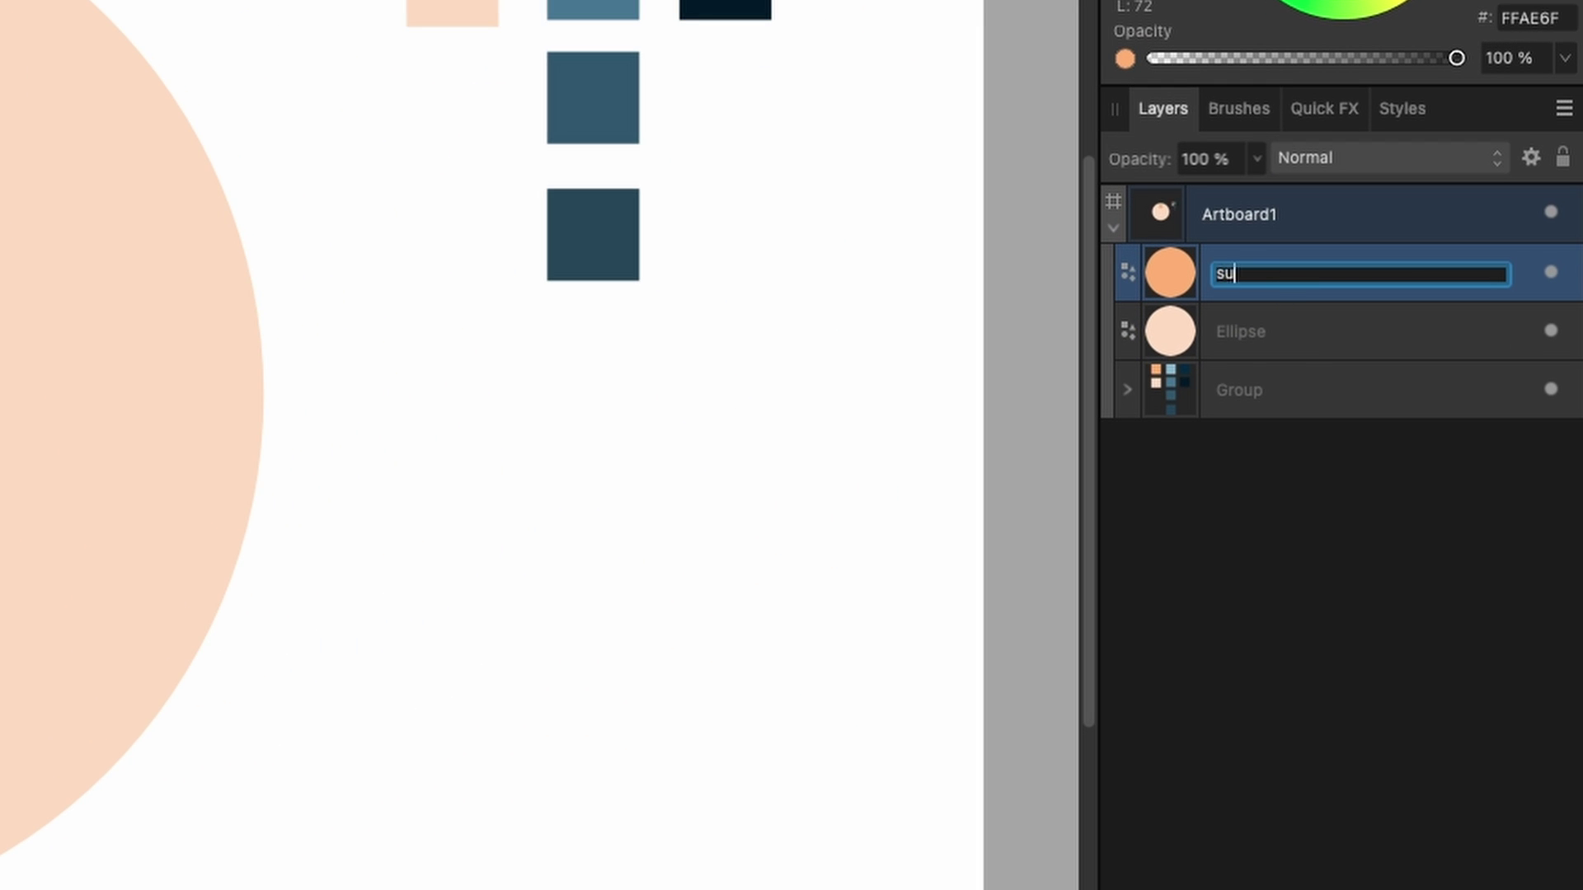
key("Return")
double_click(1308, 340)
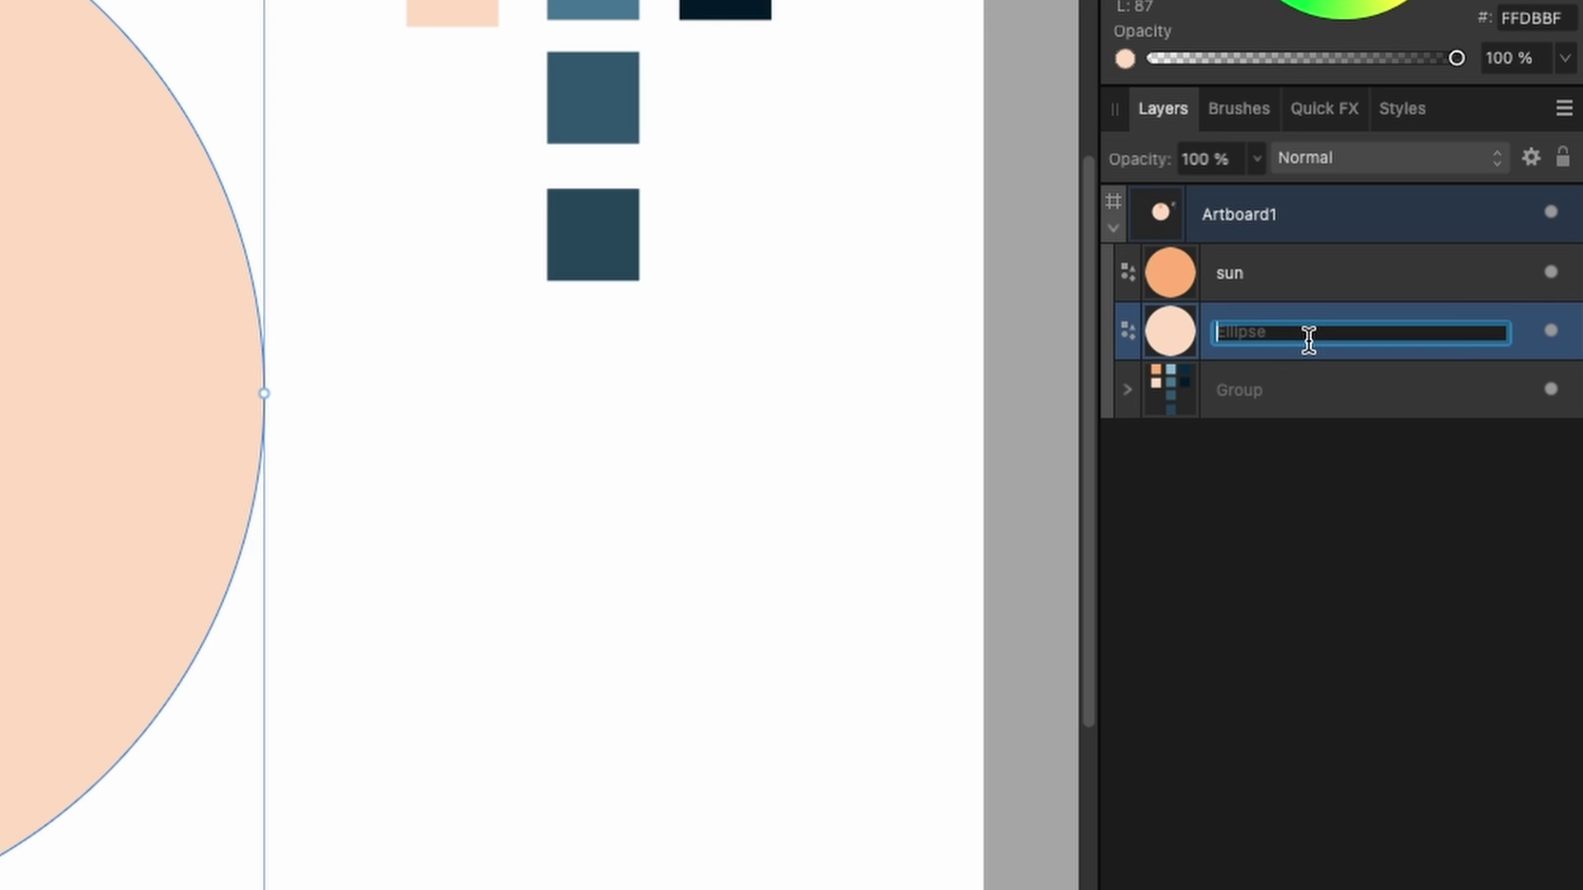
type("background")
Nest the sun layer inside the background layer so it is clipped, and expand the background layer
left_click(1274, 281)
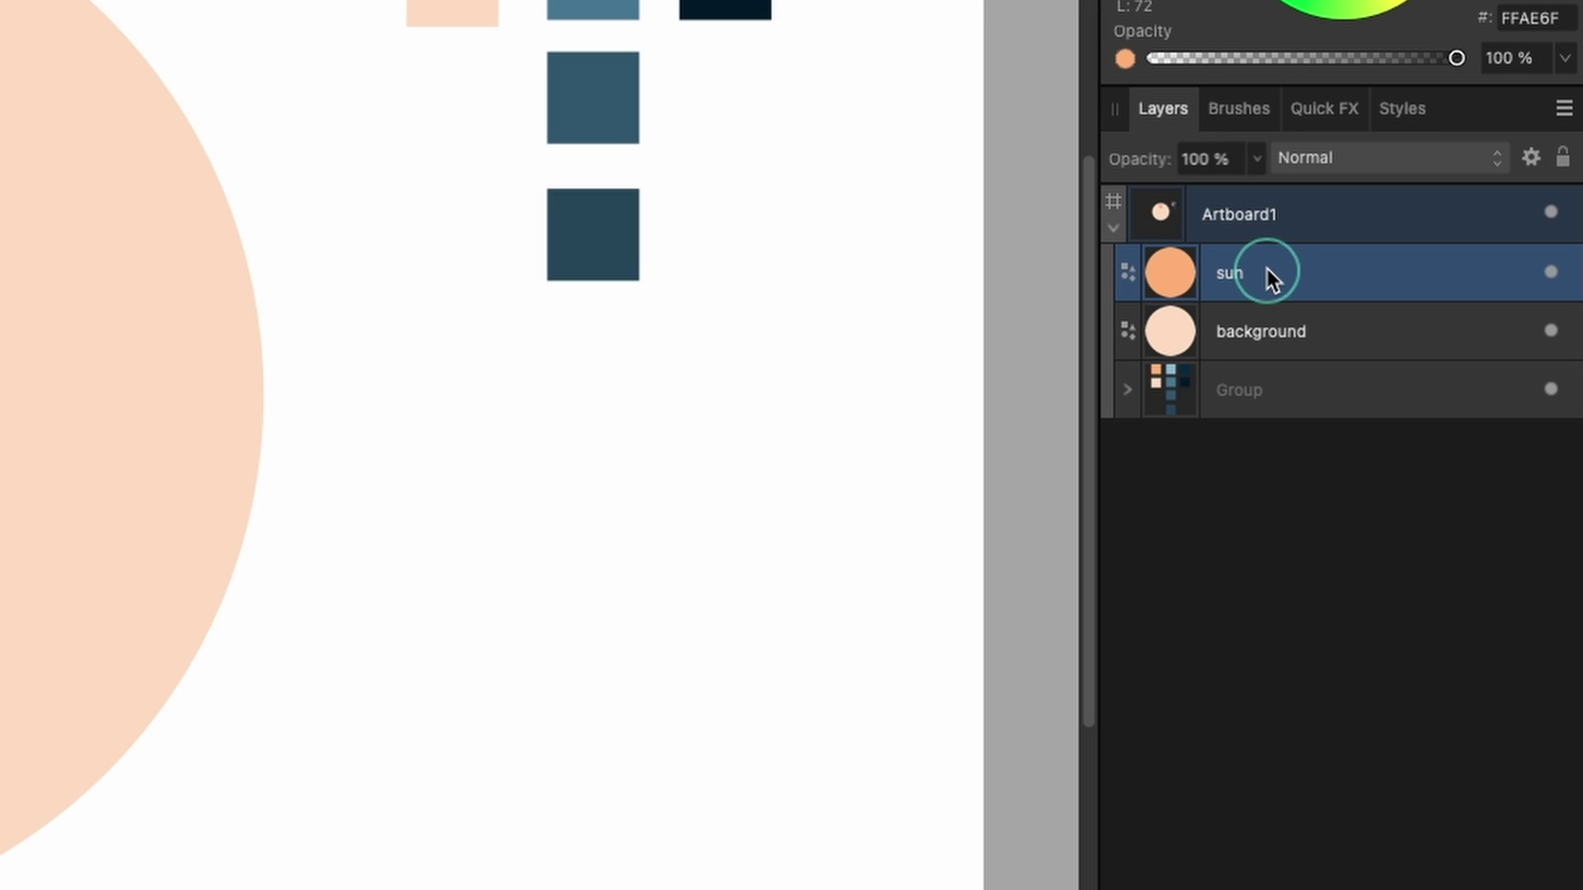
left_click_drag(1265, 267, 1291, 328)
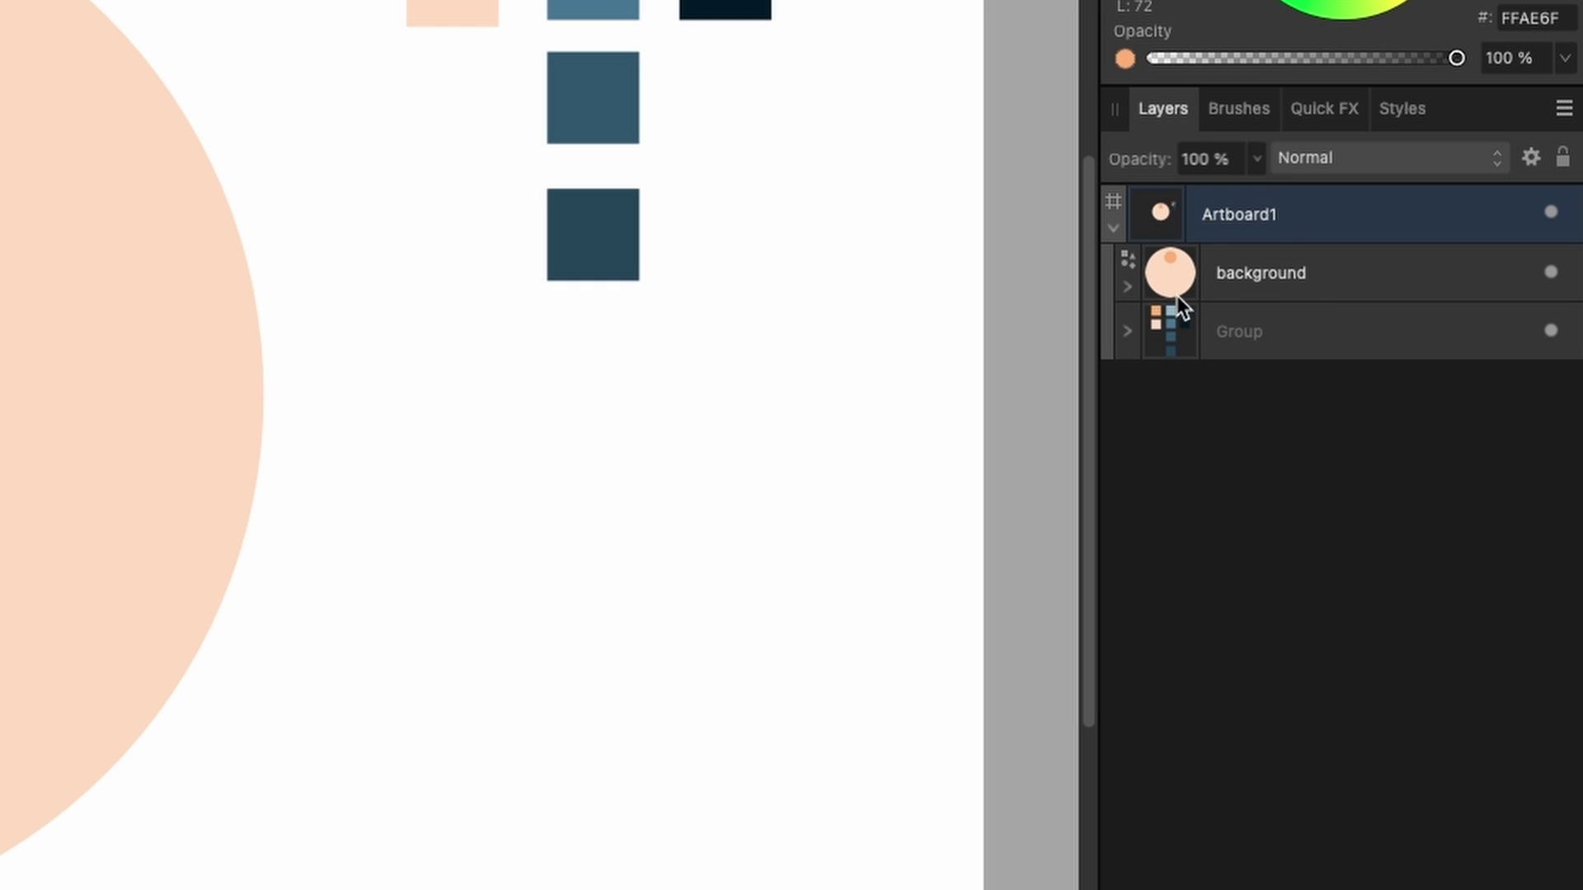
left_click(1127, 286)
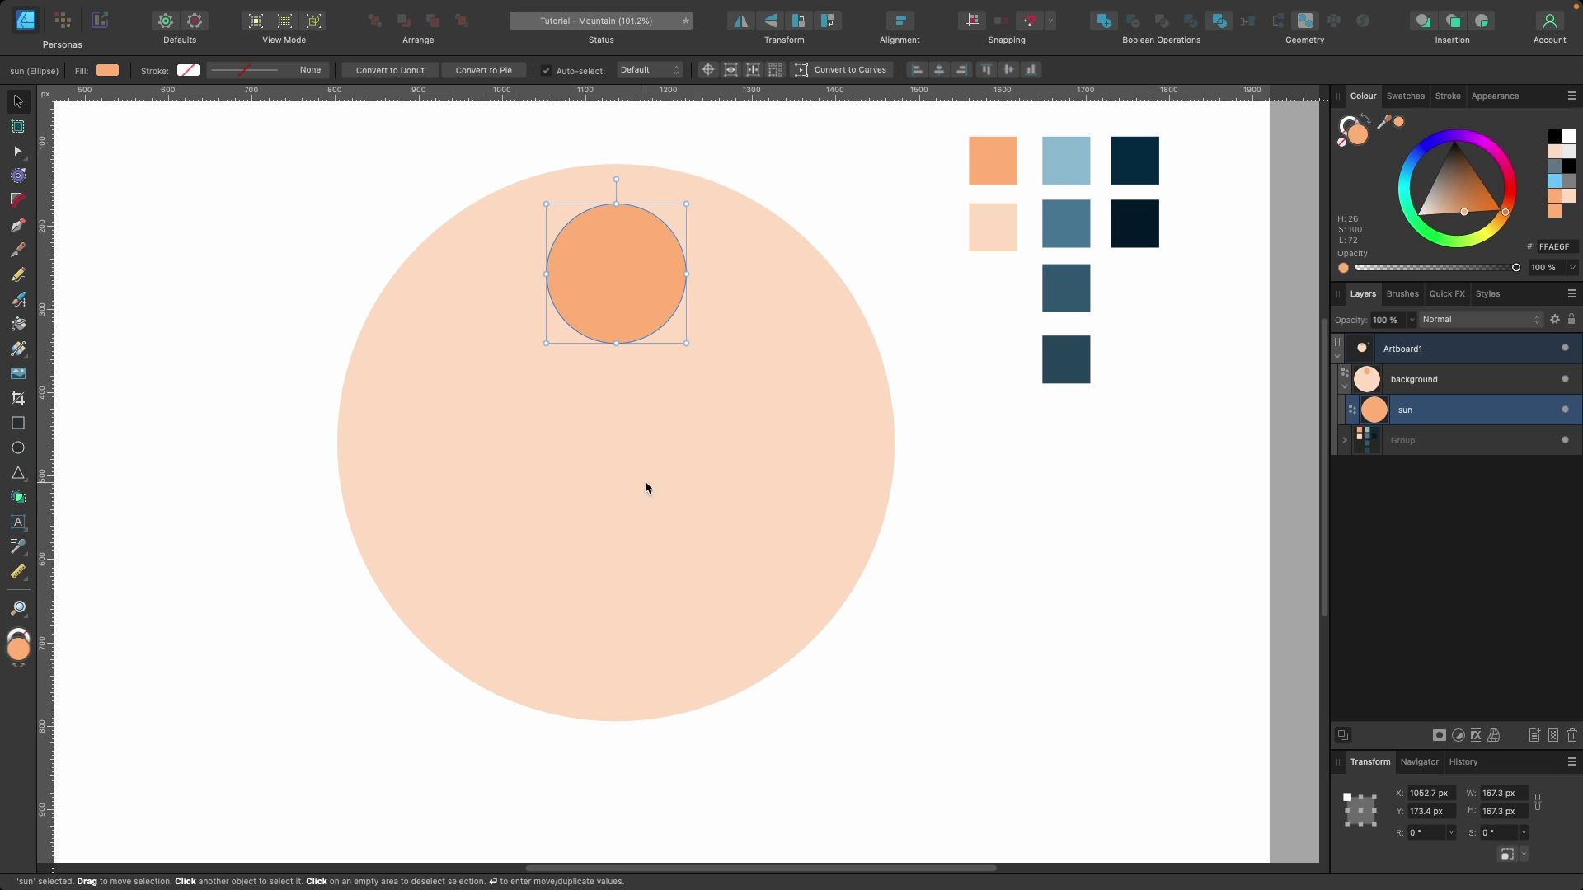
With nothing selected, set the fill to the light blue sampled from the palette squares and activate the Pencil tool
key("Escape")
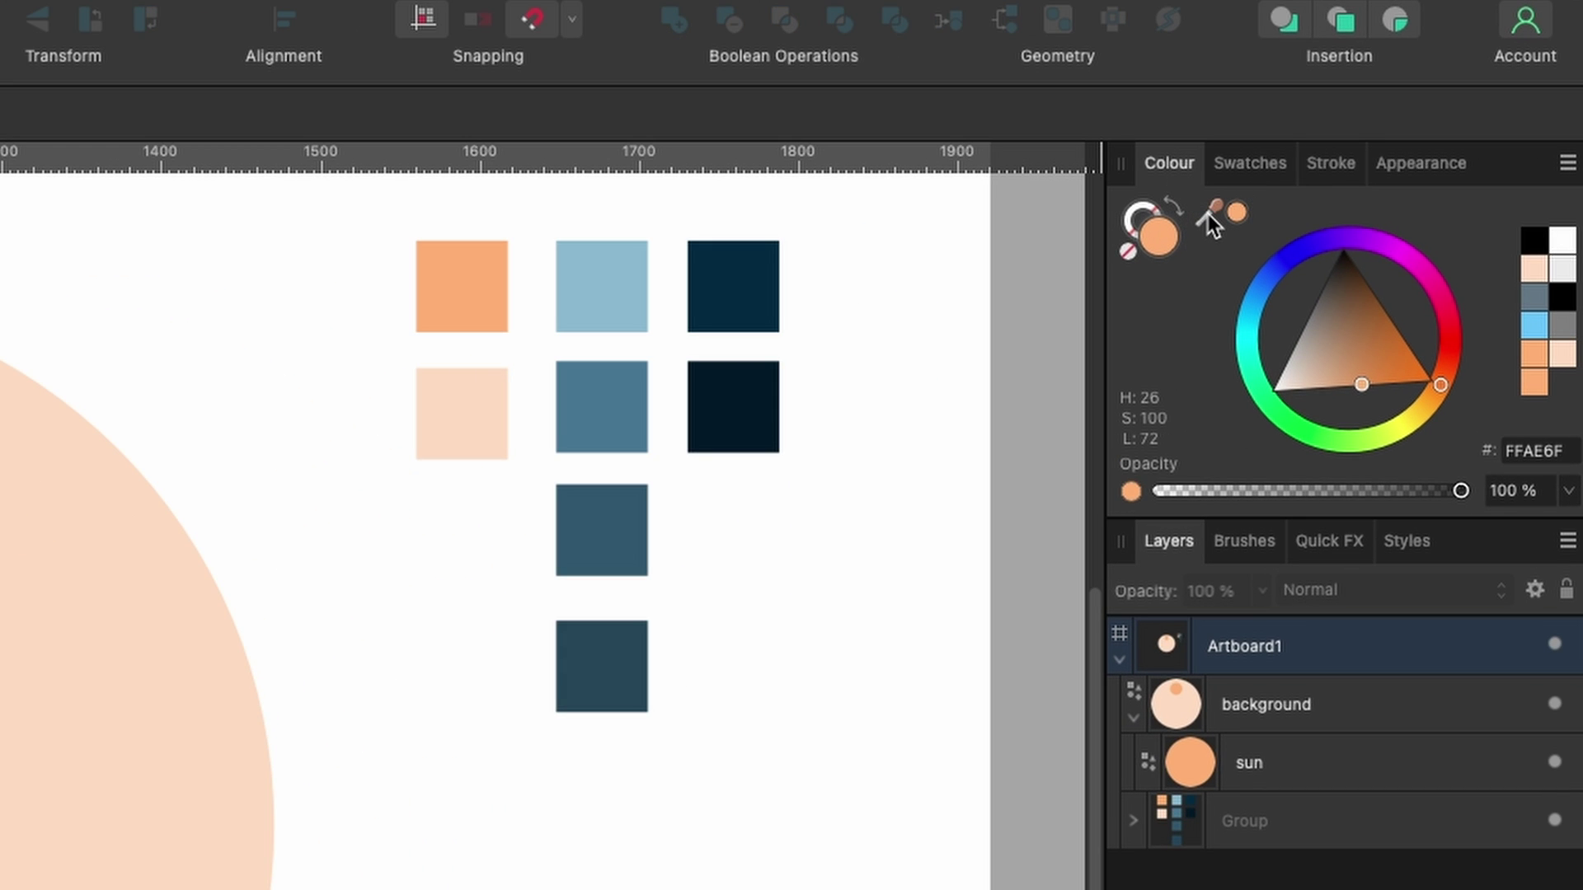
left_click_drag(1208, 214, 618, 245)
left_click(1238, 215)
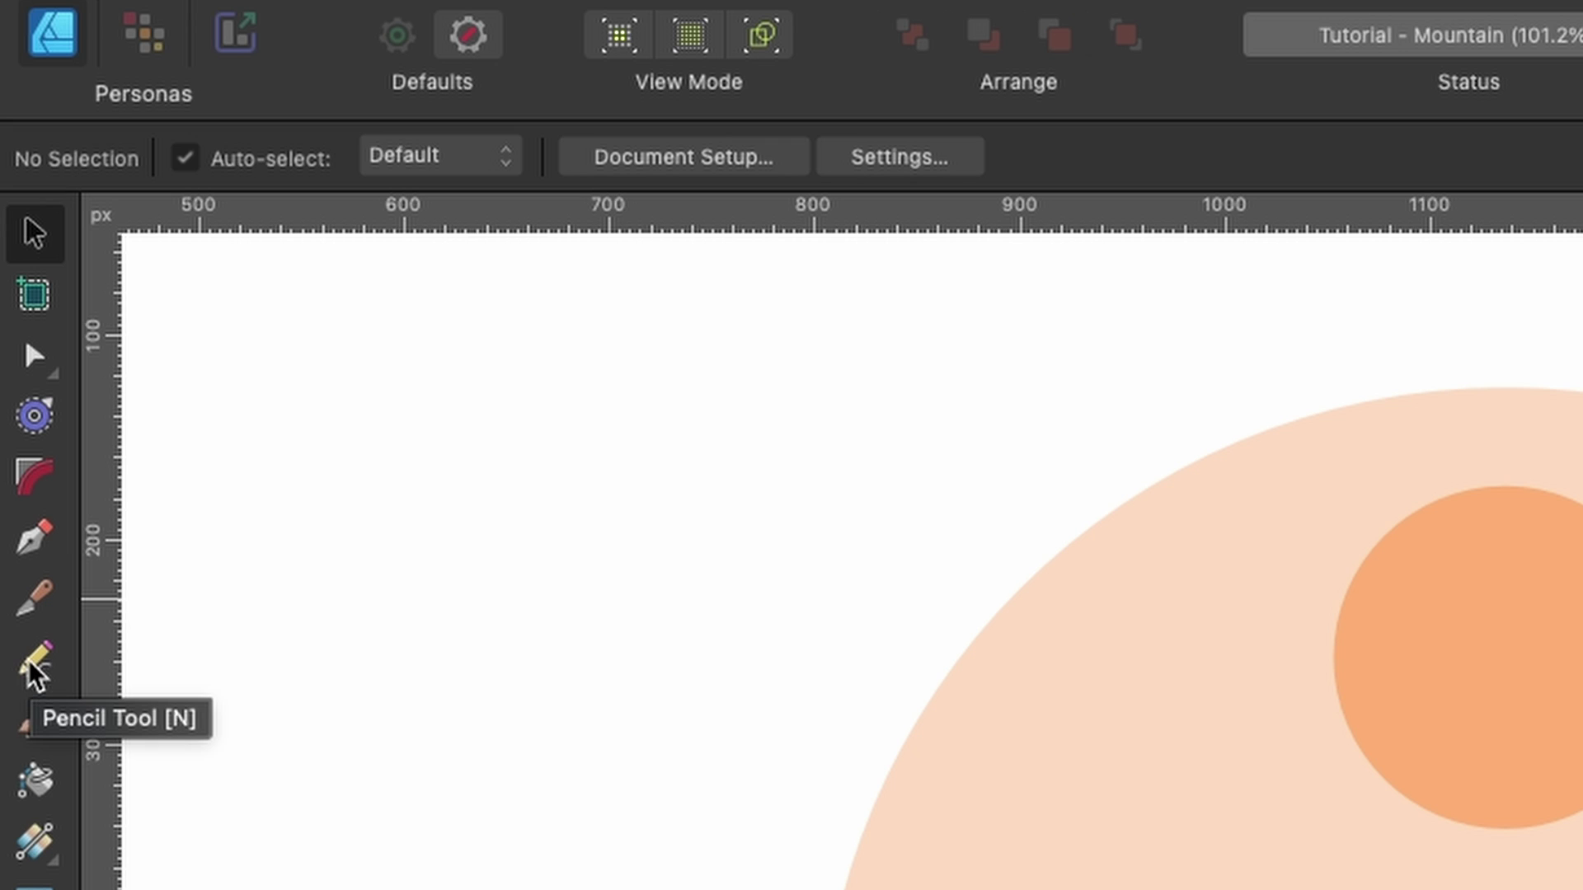
left_click(32, 664)
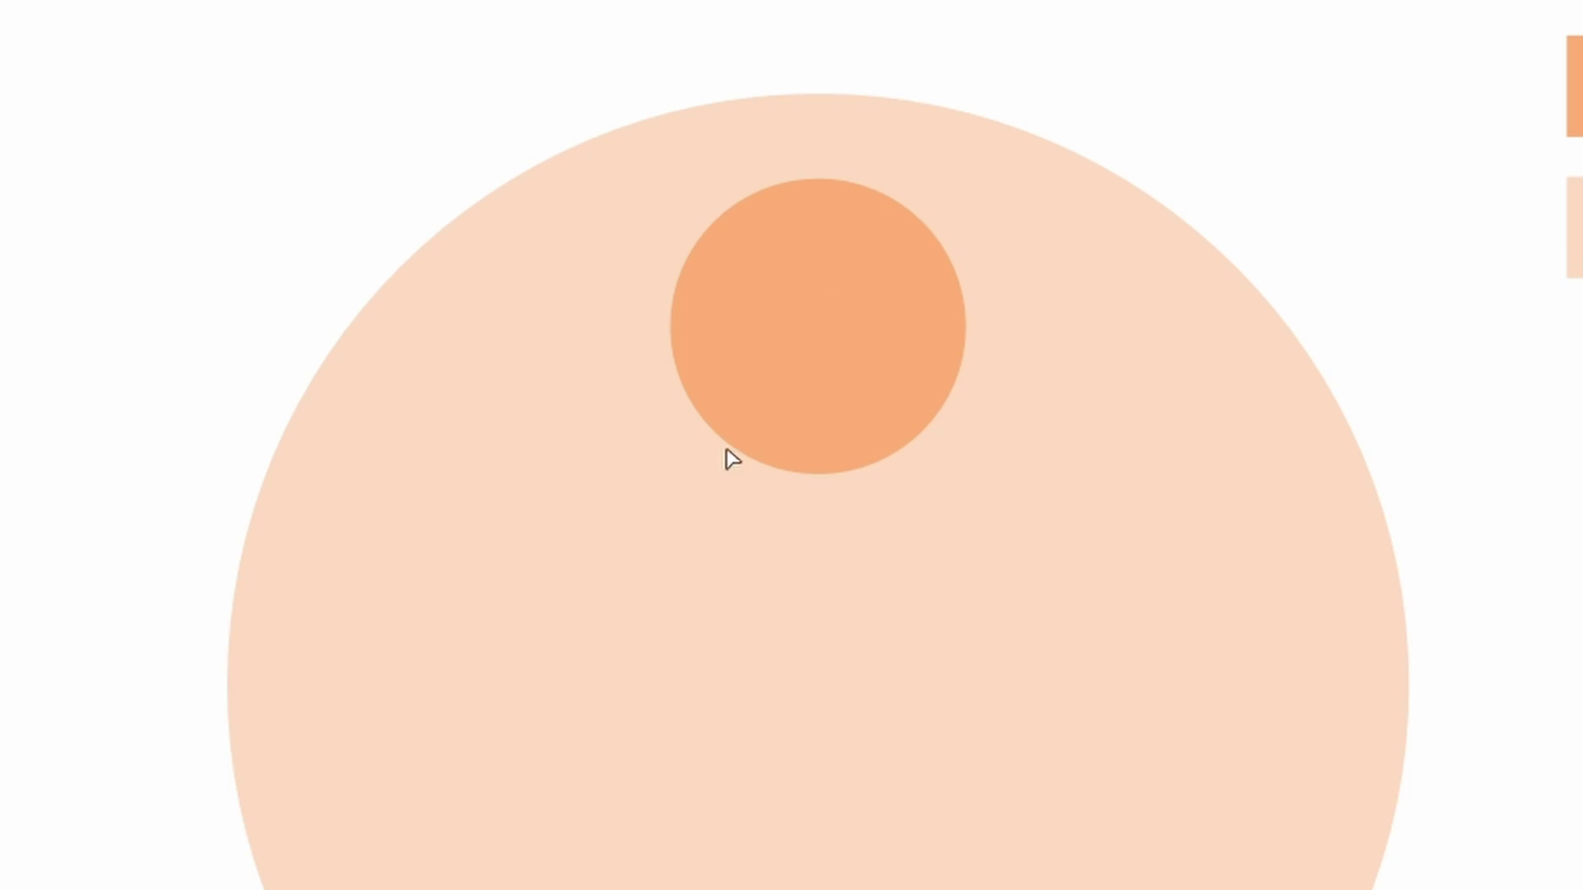
Draw a closed freehand light blue mountain silhouette about 877 px wide above the sun layer, with its main peak overlapping the sun
left_click(822, 317)
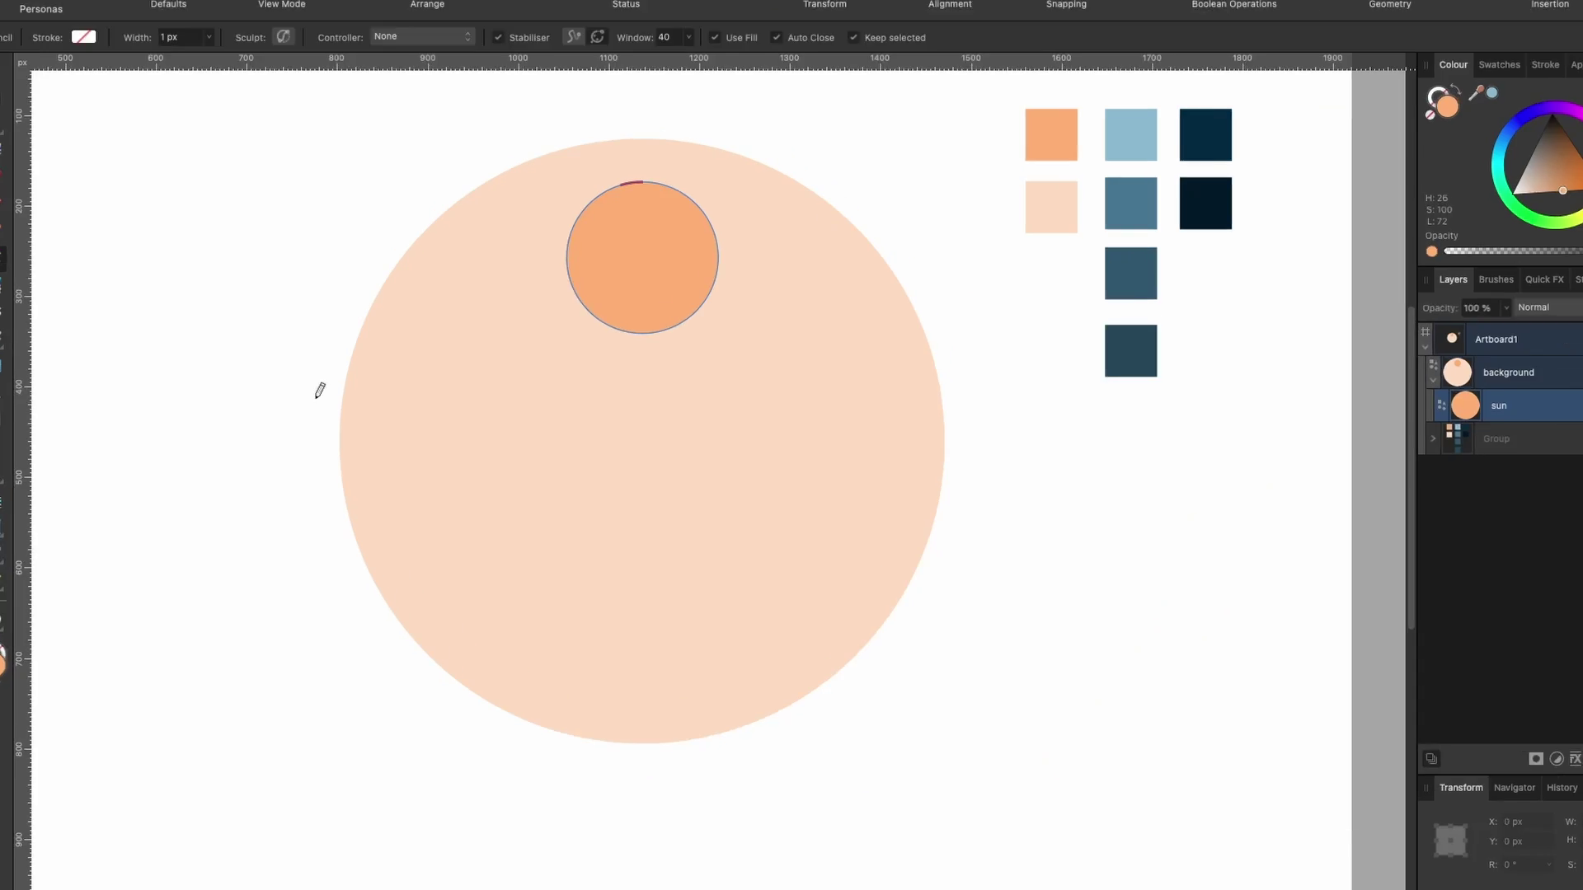
left_click(292, 348)
mouse_move(335, 371)
left_mouse_down()
mouse_move(413, 347)
mouse_move(467, 294)
mouse_move(430, 311)
mouse_move(536, 353)
mouse_move(803, 96)
left_mouse_up()
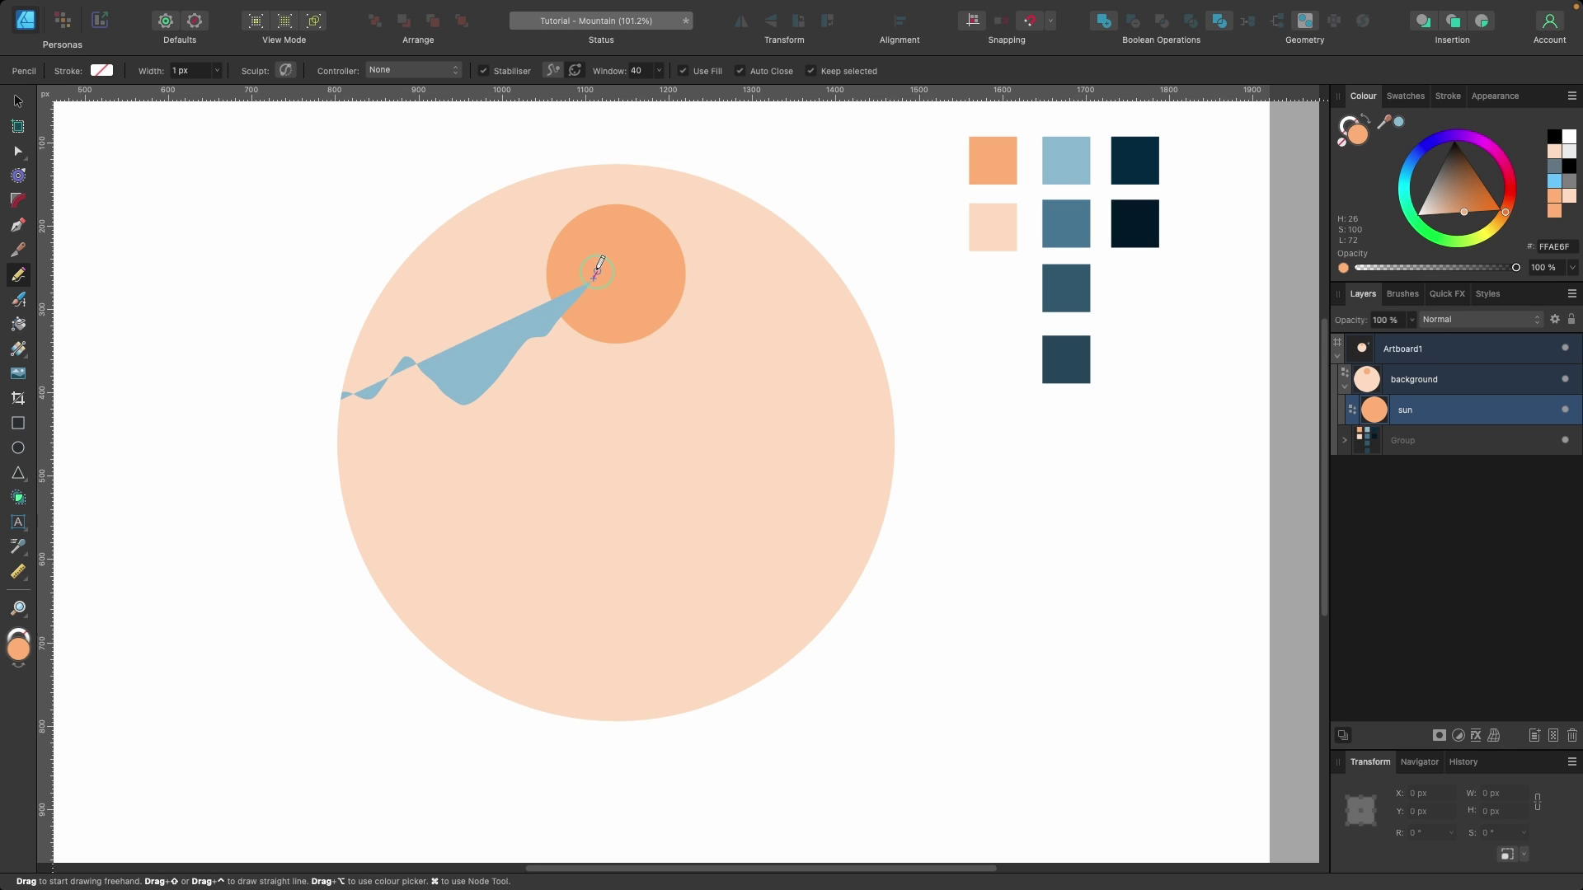
mouse_move(595, 270)
left_mouse_down()
mouse_move(644, 268)
mouse_move(746, 419)
mouse_move(874, 505)
mouse_move(905, 604)
mouse_move(407, 742)
mouse_move(319, 410)
left_mouse_up()
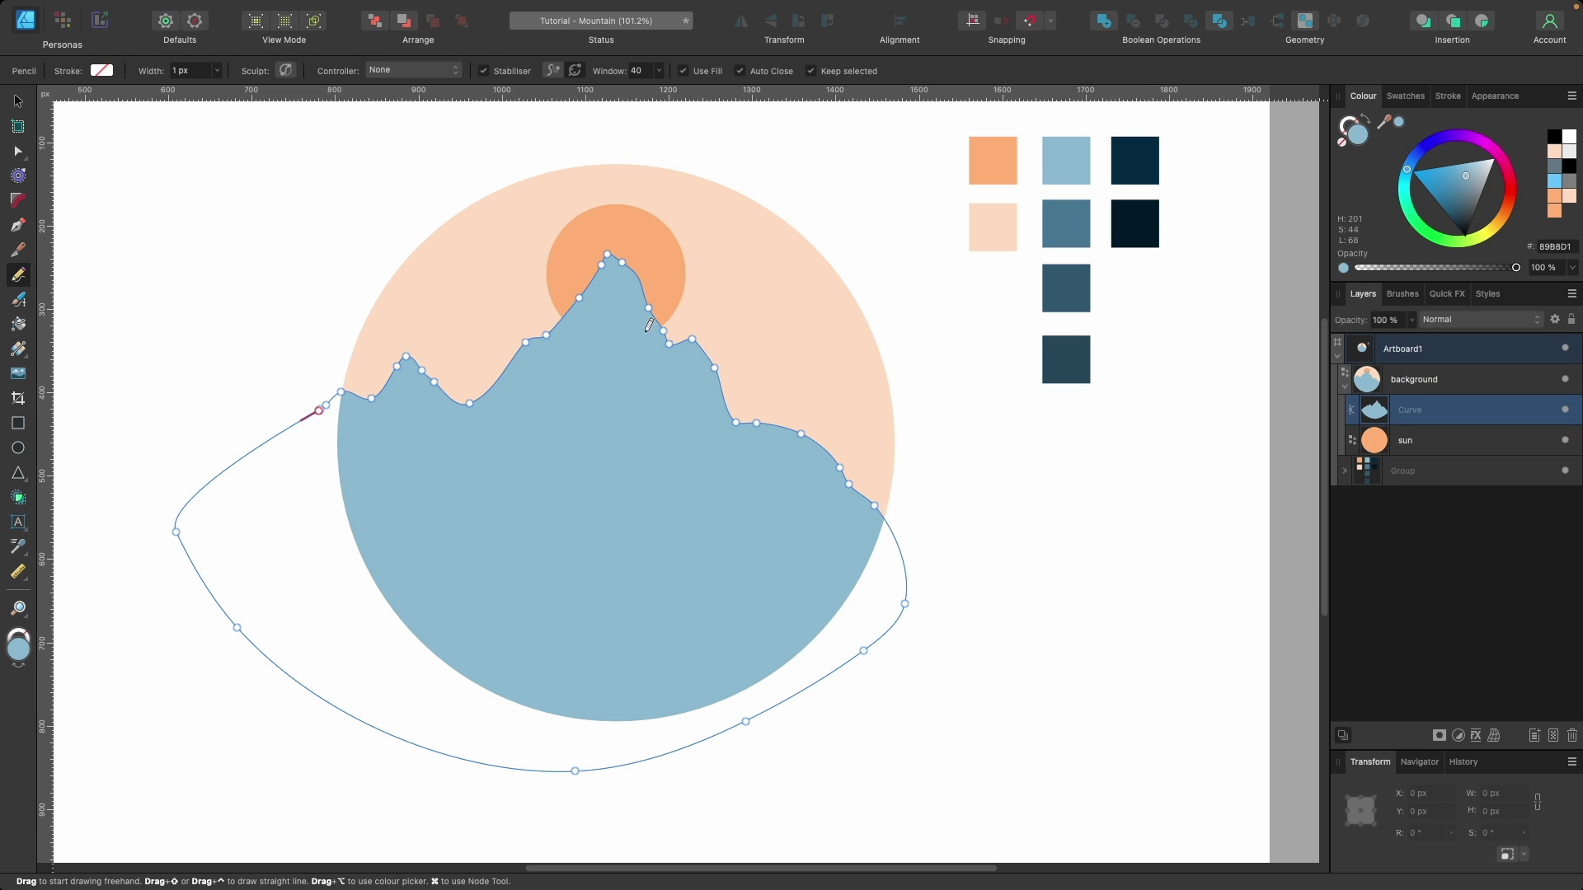
key("v")
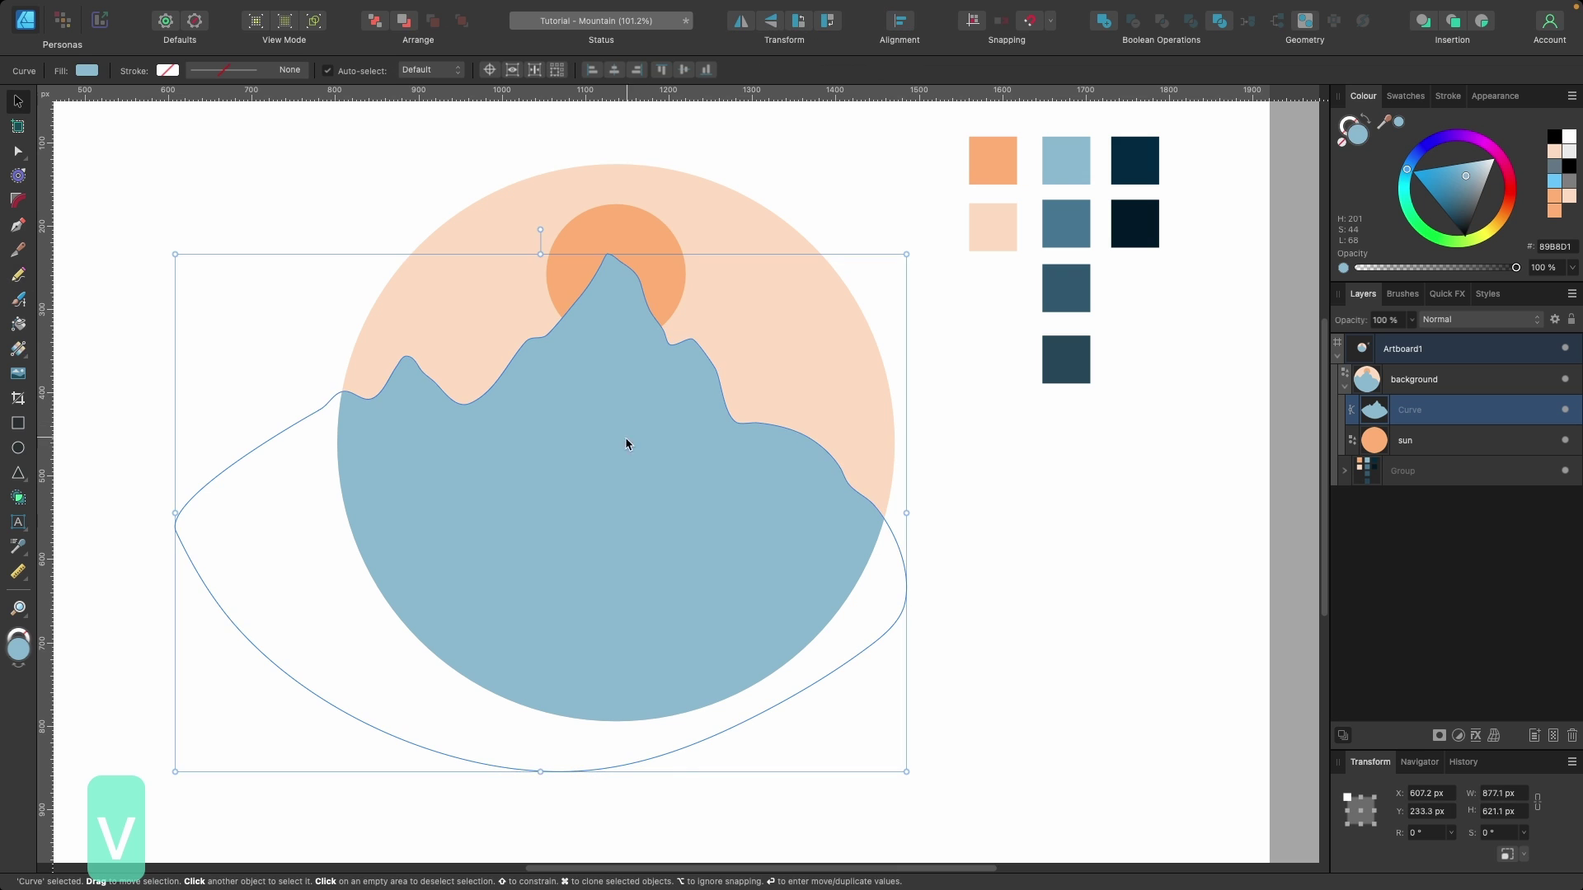
key("super+z")
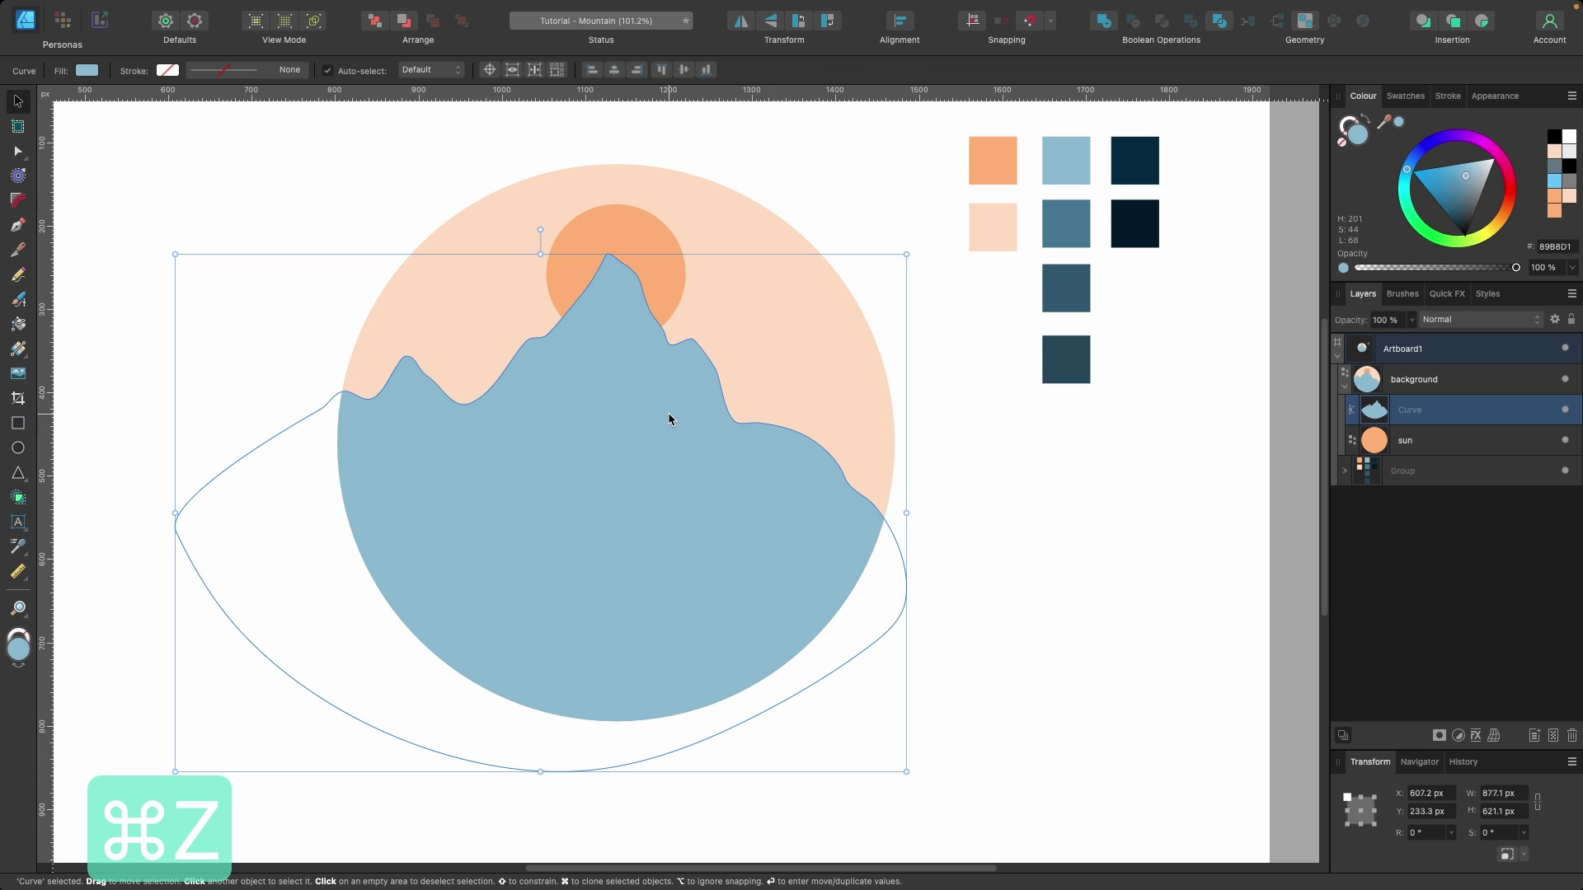
Reshape the light blue mountain's right slope by moving the node at its foot and extending the lowest slope node to the circle's edge
key("a")
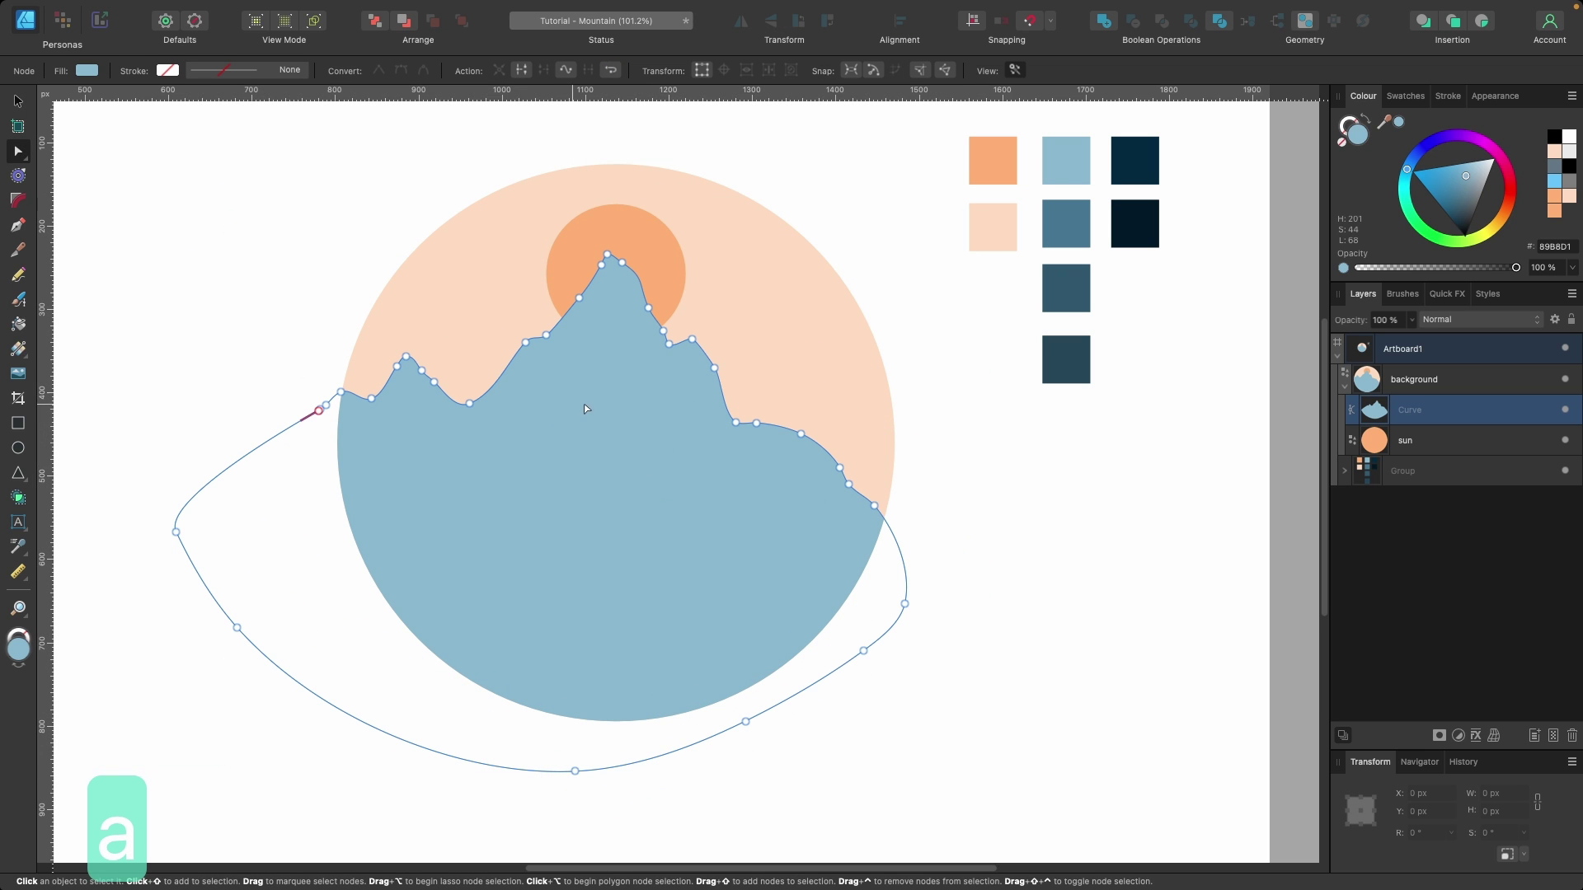
scroll(752, 412, "up", 5)
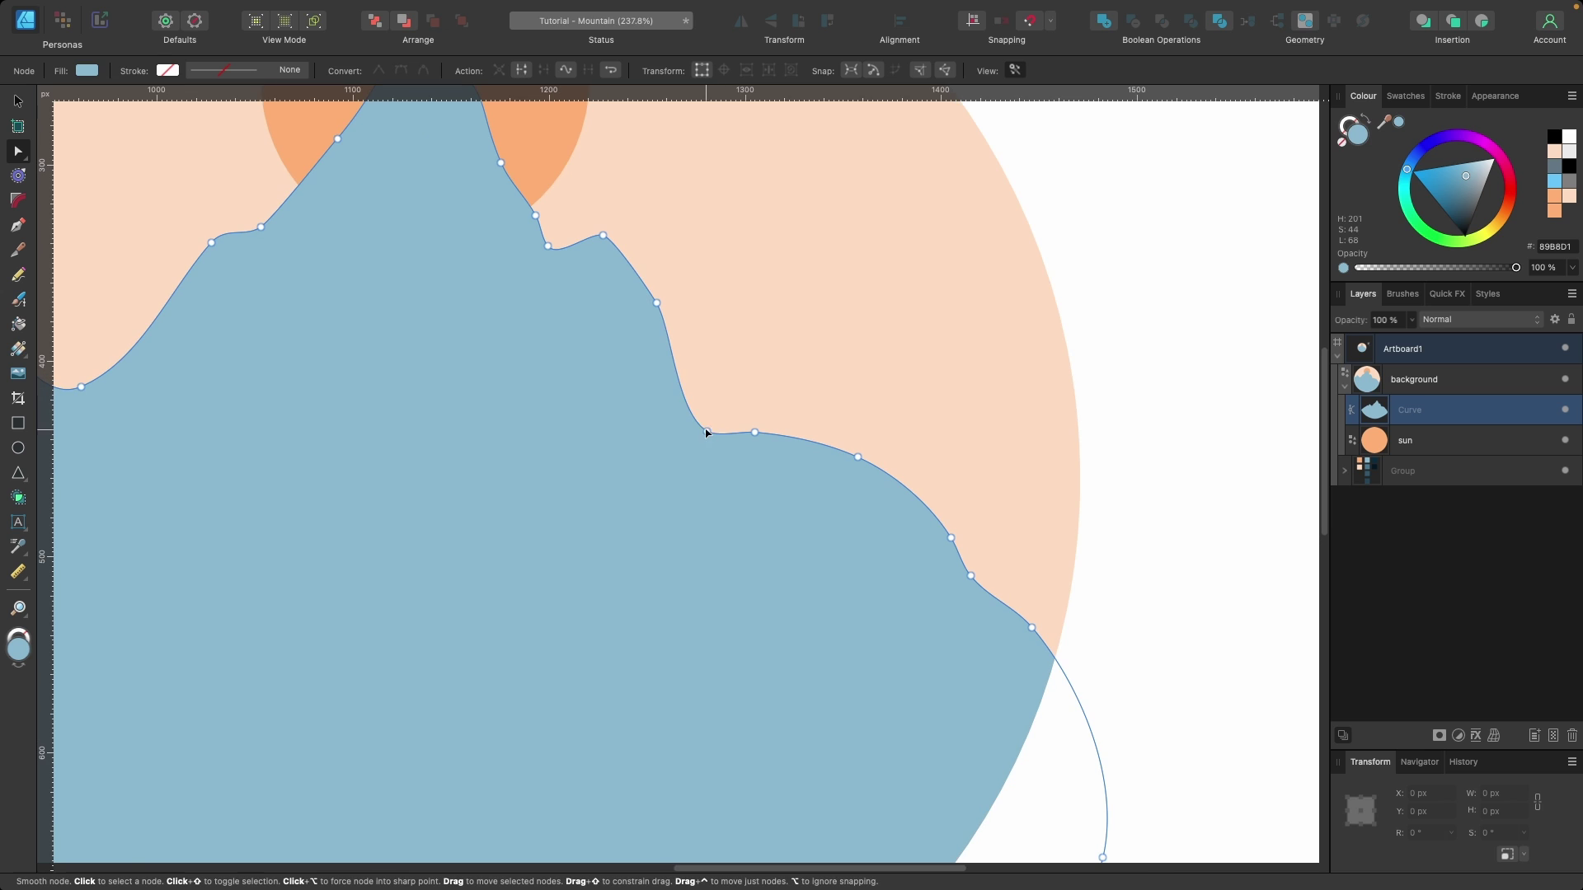
left_click_drag(735, 422, 709, 420)
scroll(948, 544, "down", 5)
scroll(890, 519, "up", 6)
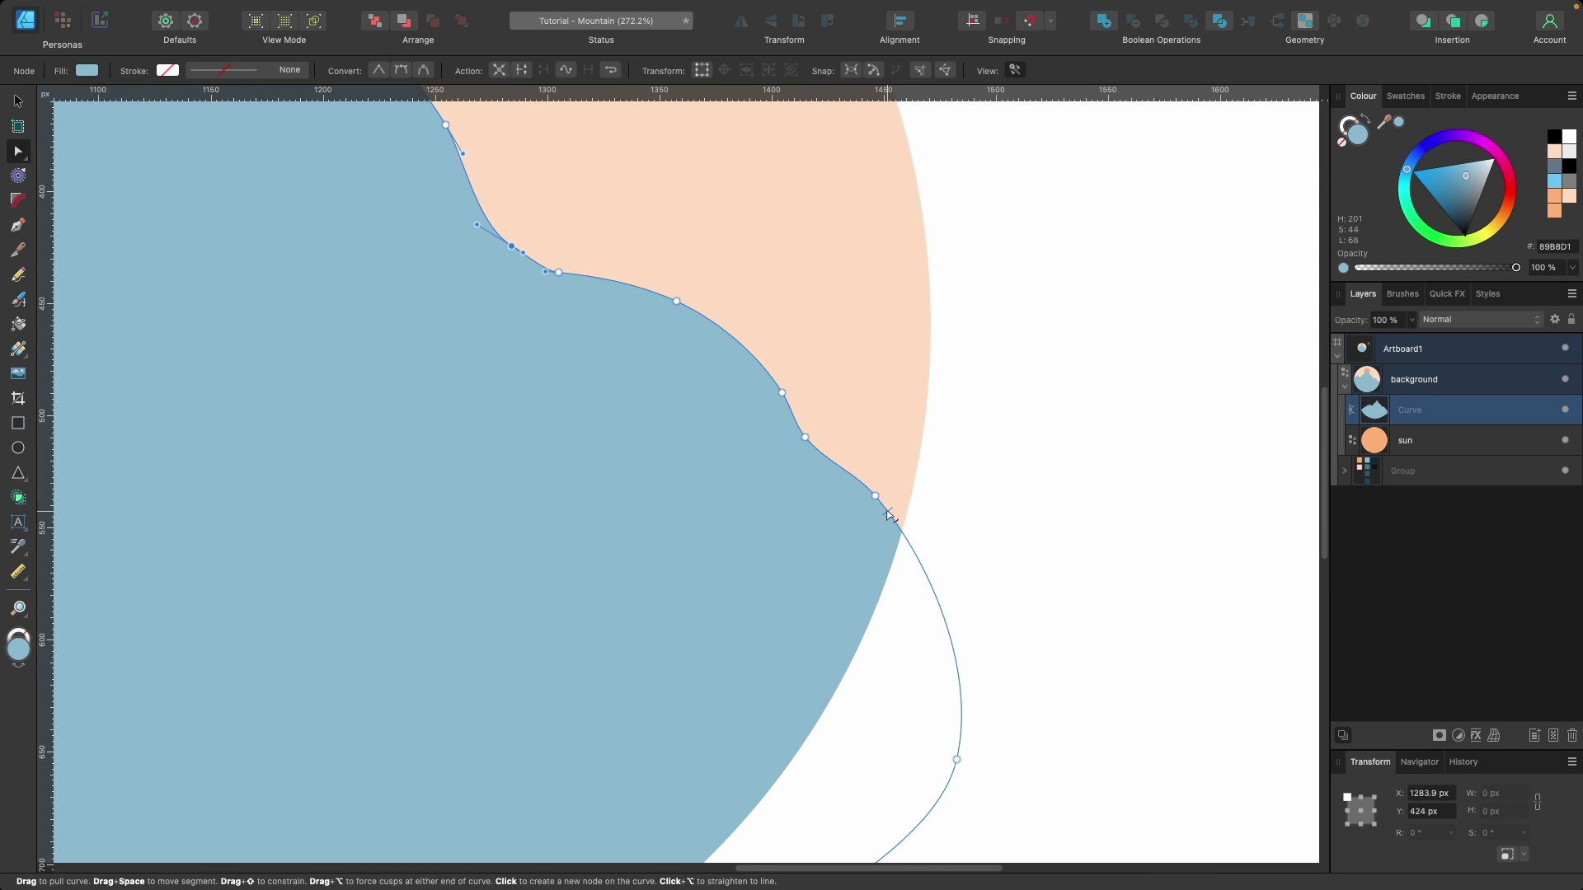
left_click_drag(876, 493, 996, 516)
scroll(981, 478, "down", 5)
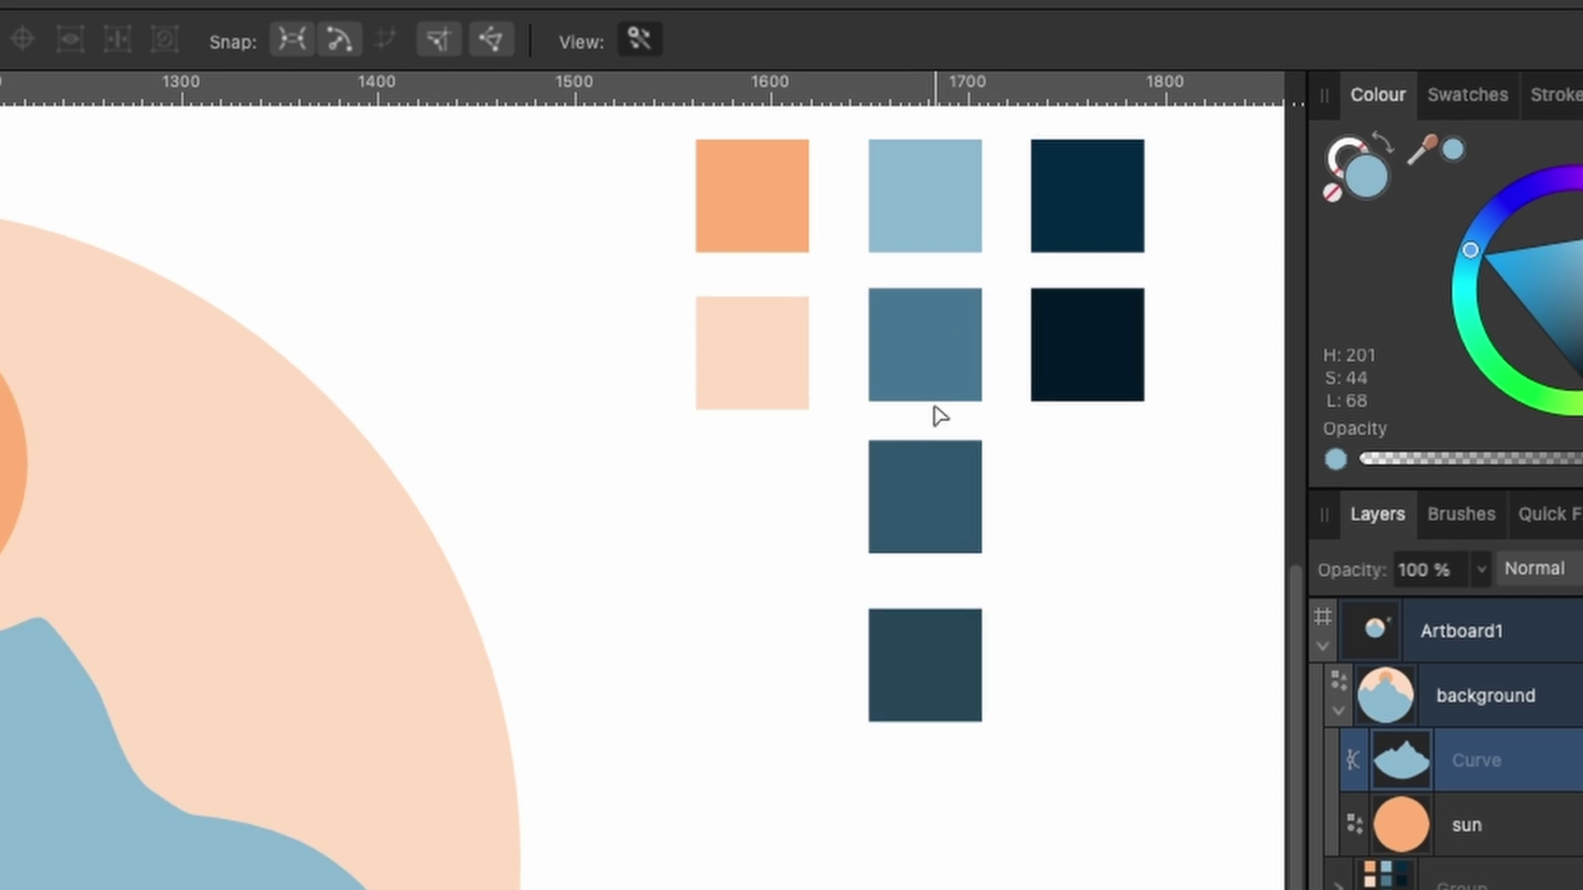
key("a")
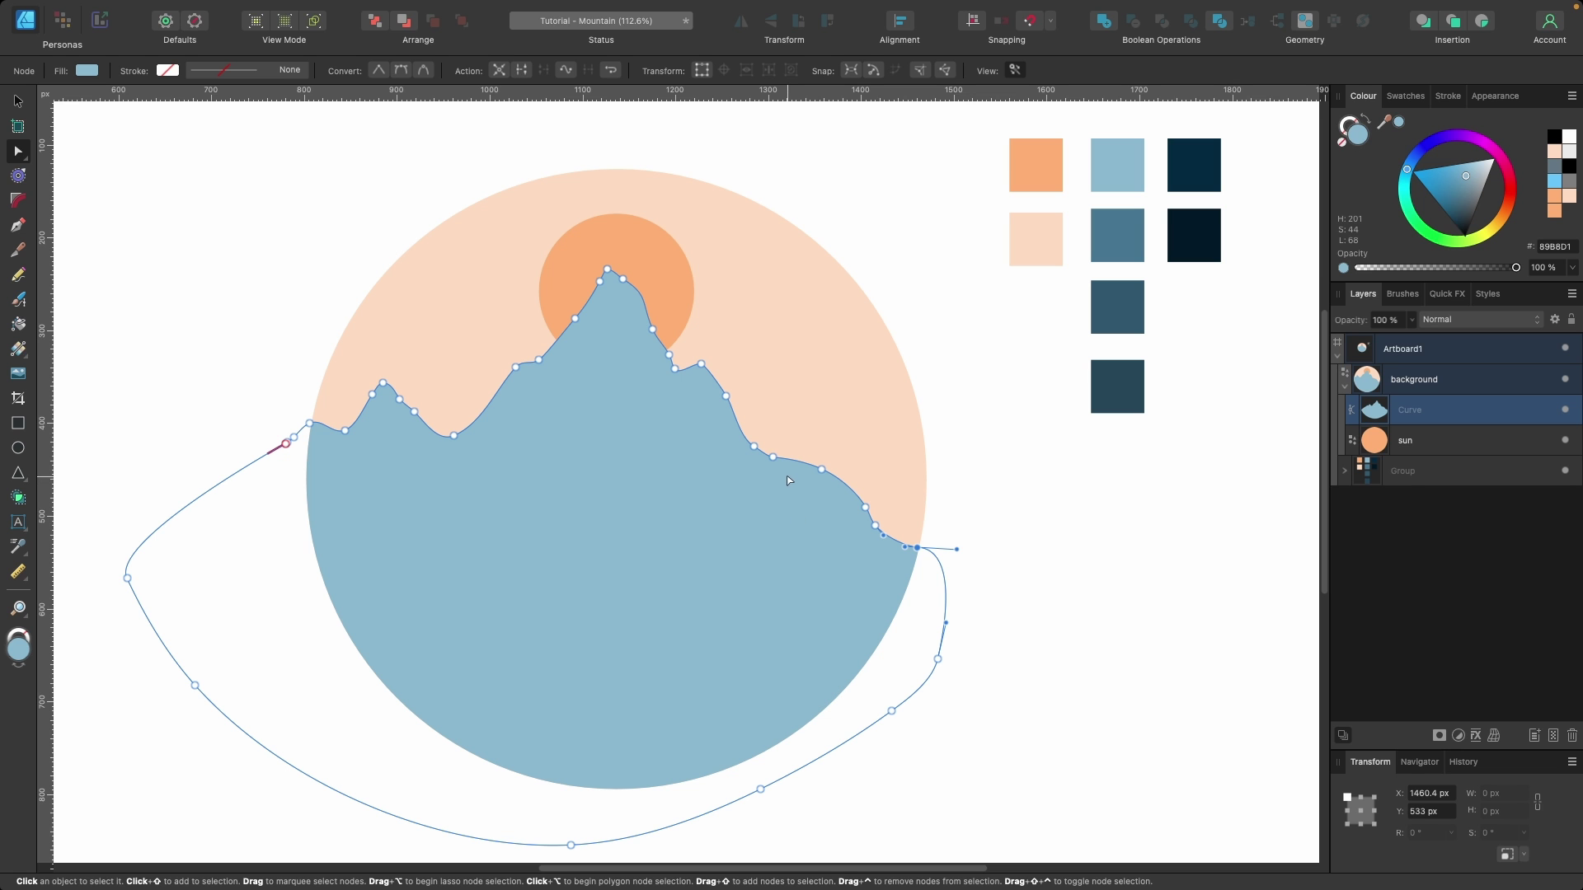
With nothing selected, set the fill to the medium blue (#457793) sampled from the palette squares and activate the Pencil tool
key("Escape")
key("Escape")
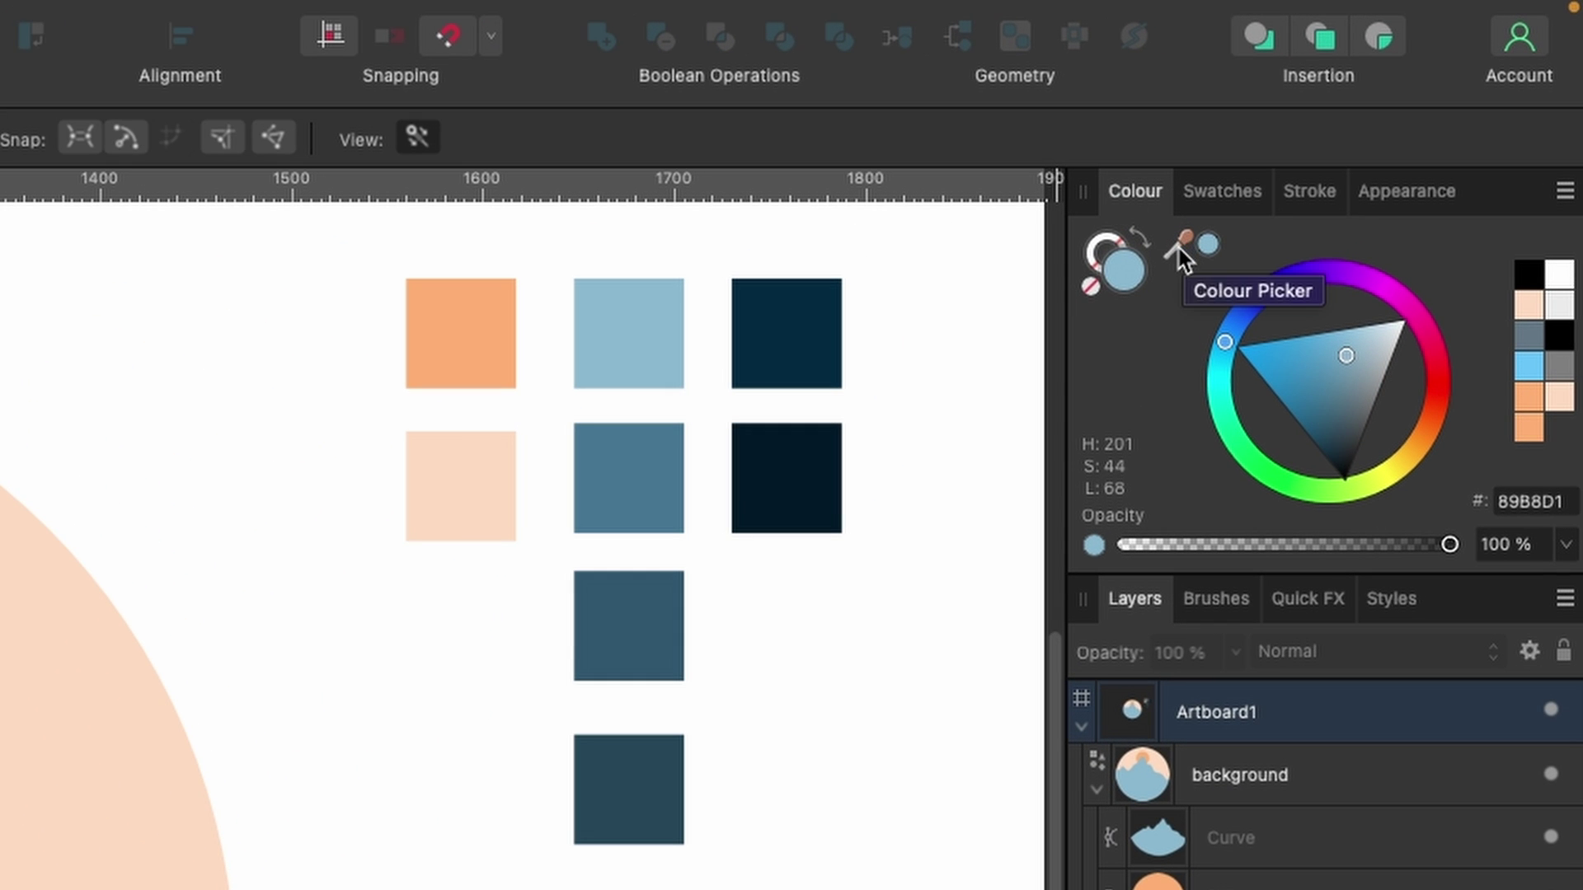
left_click_drag(1181, 258, 644, 489)
left_click(1210, 245)
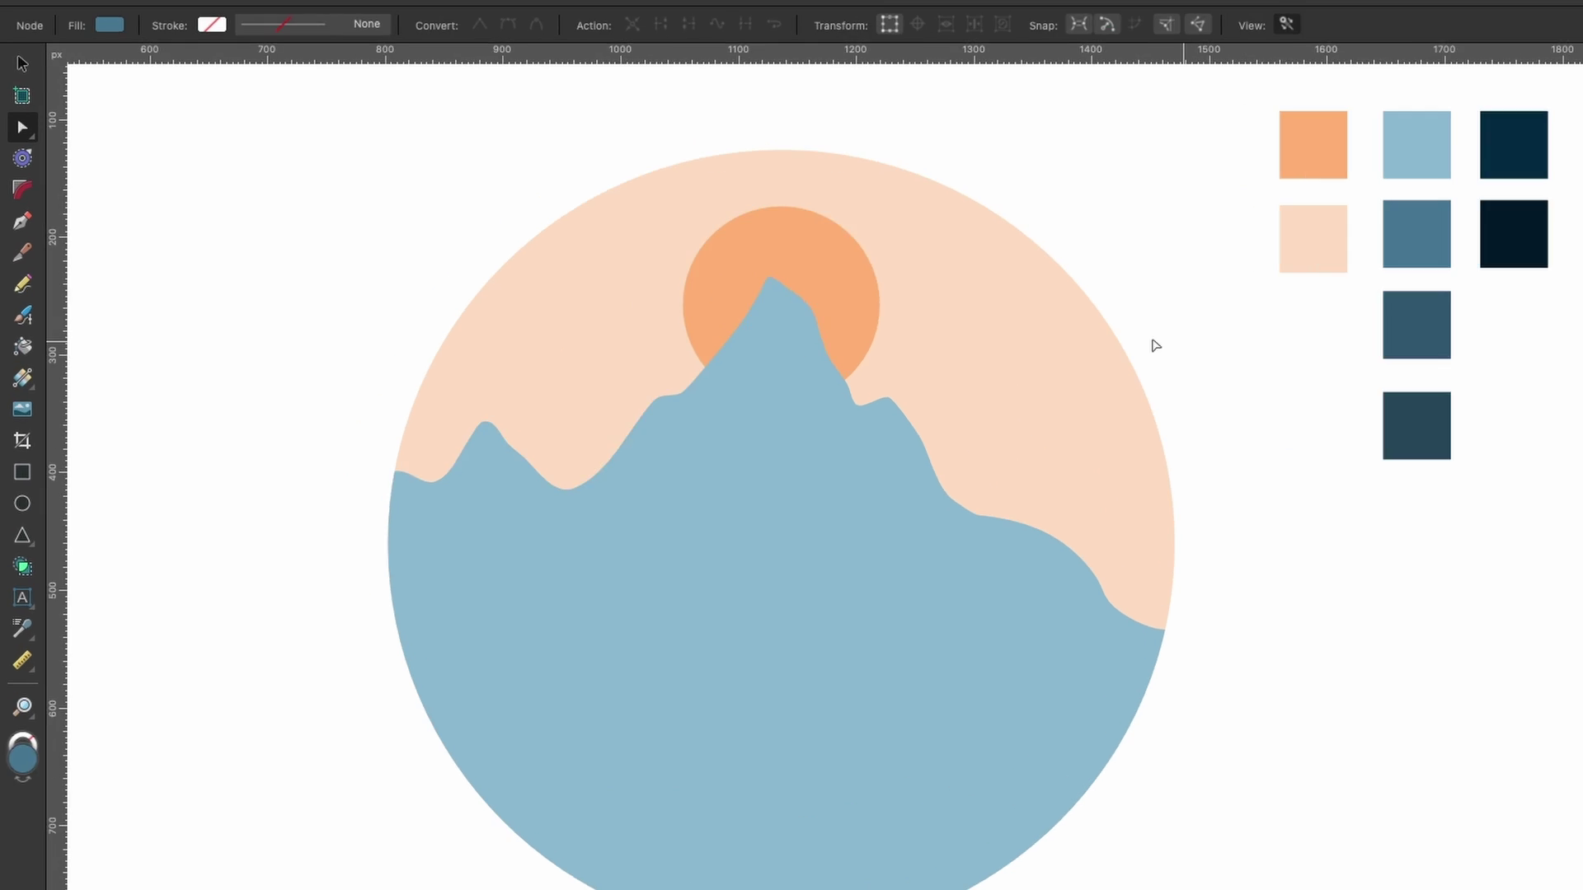
key("n")
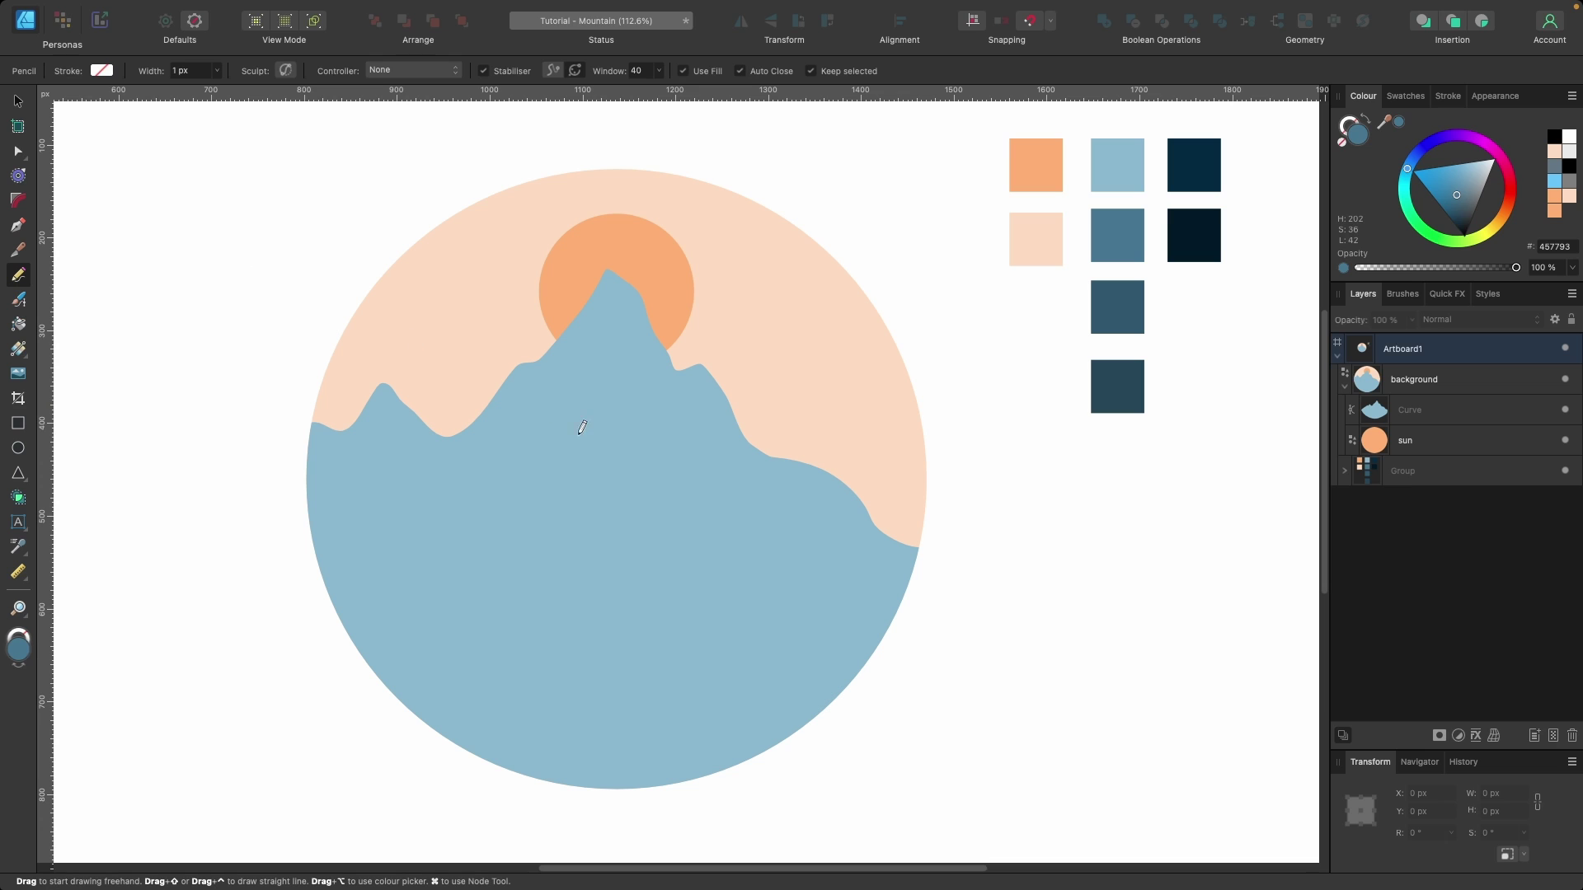
Draw a closed medium blue mountain silhouette directly above the light blue one, peaking on the left and sloping down to the right
key("super")
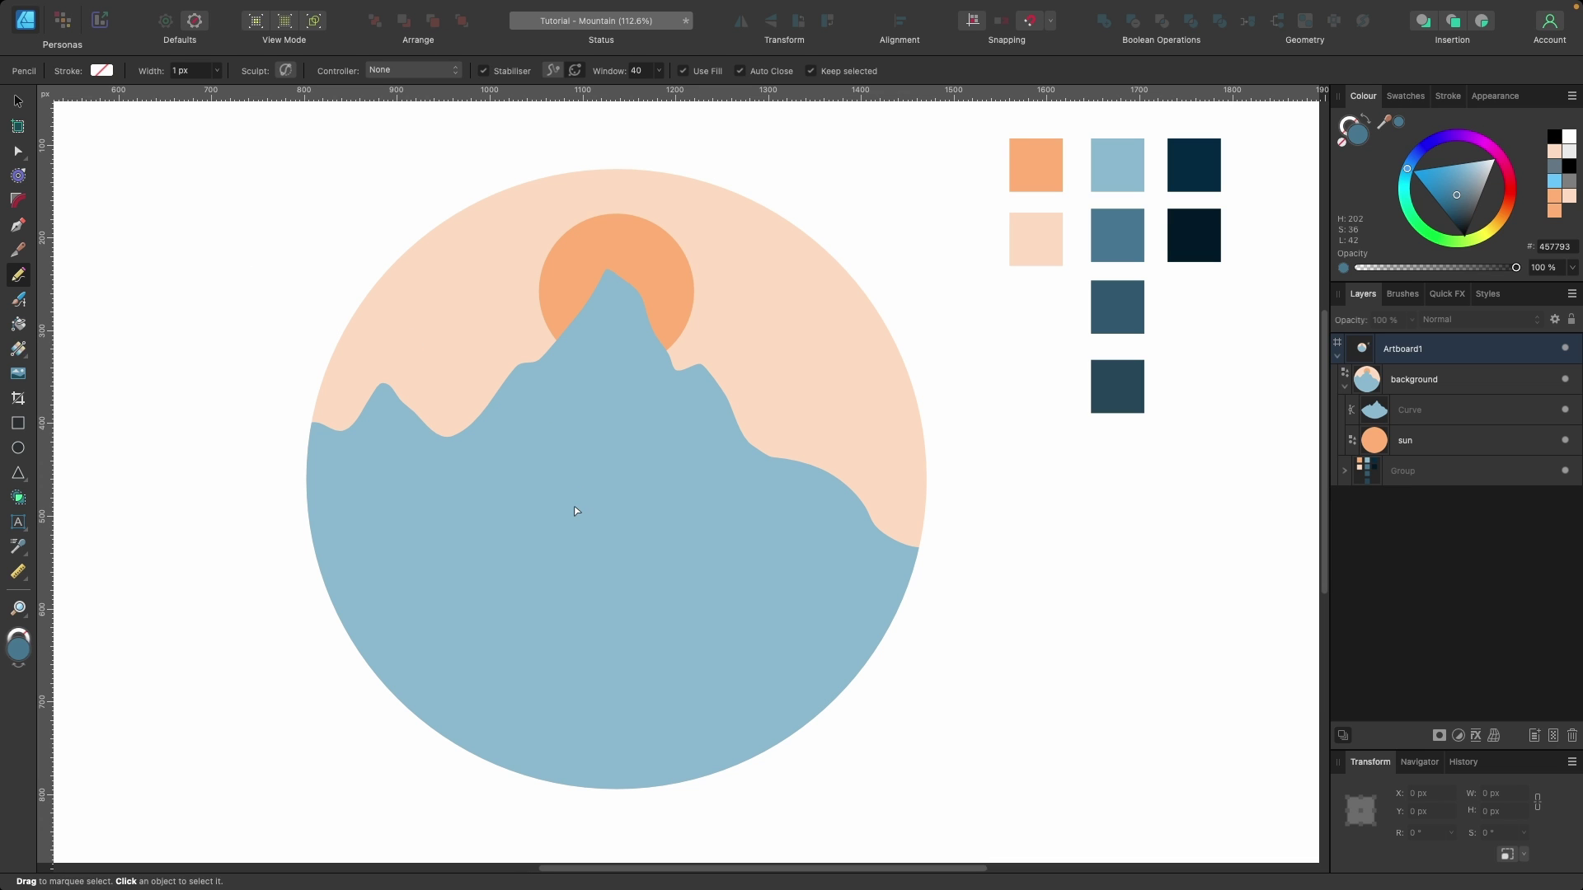
left_click(553, 448, "super")
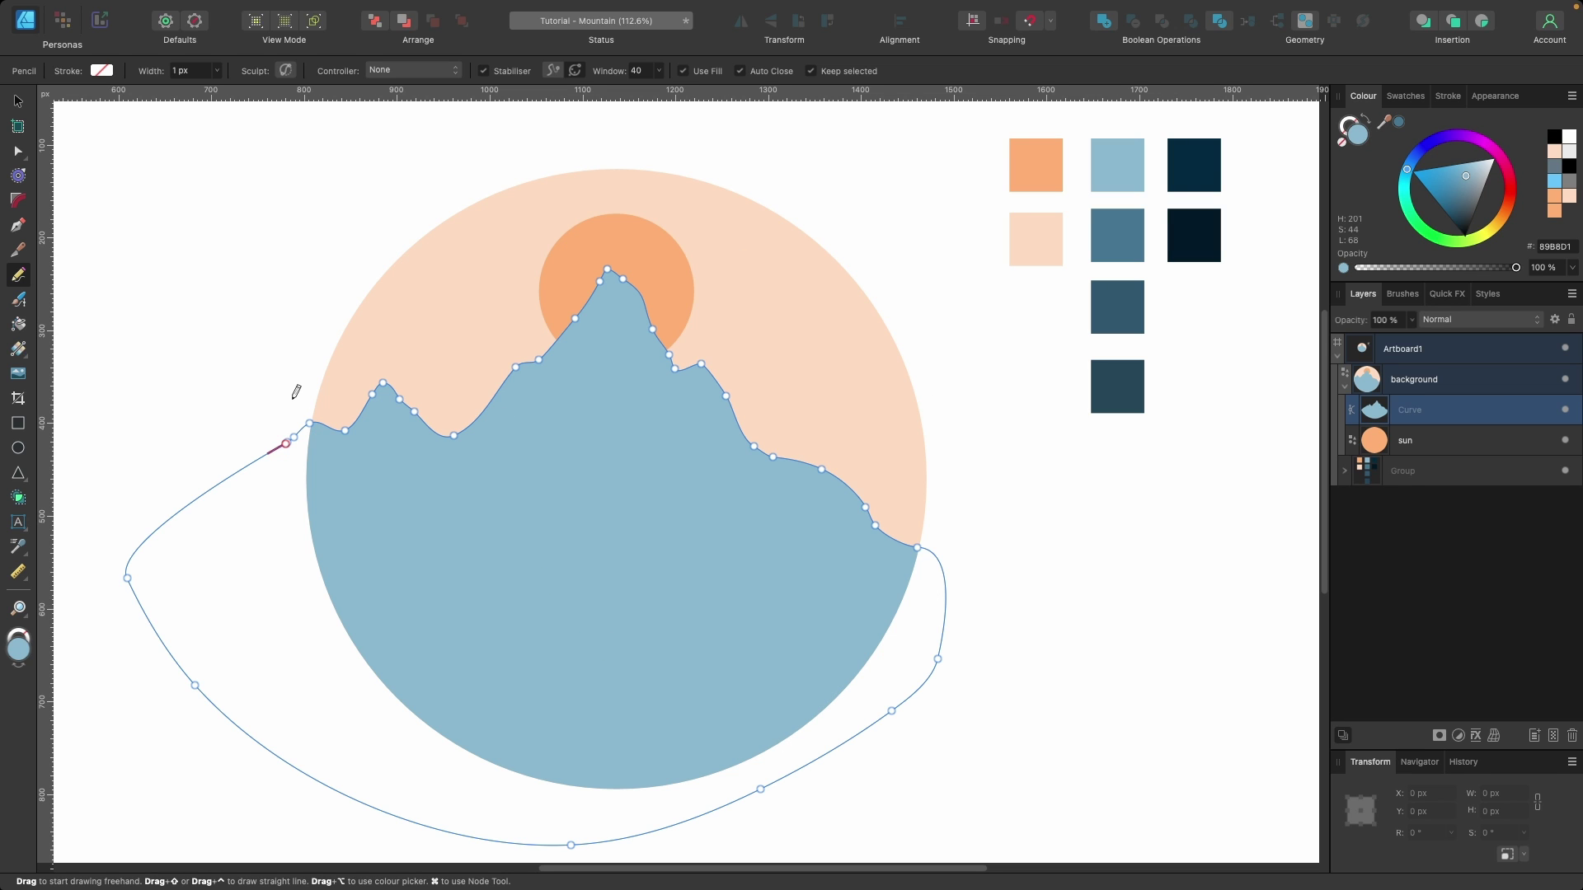
mouse_move(311, 416)
left_mouse_down()
mouse_move(343, 438)
mouse_move(400, 423)
mouse_move(439, 384)
mouse_move(531, 437)
mouse_move(593, 435)
mouse_move(594, 459)
mouse_move(699, 534)
mouse_move(927, 571)
mouse_move(759, 767)
mouse_move(223, 608)
mouse_move(286, 406)
left_mouse_up()
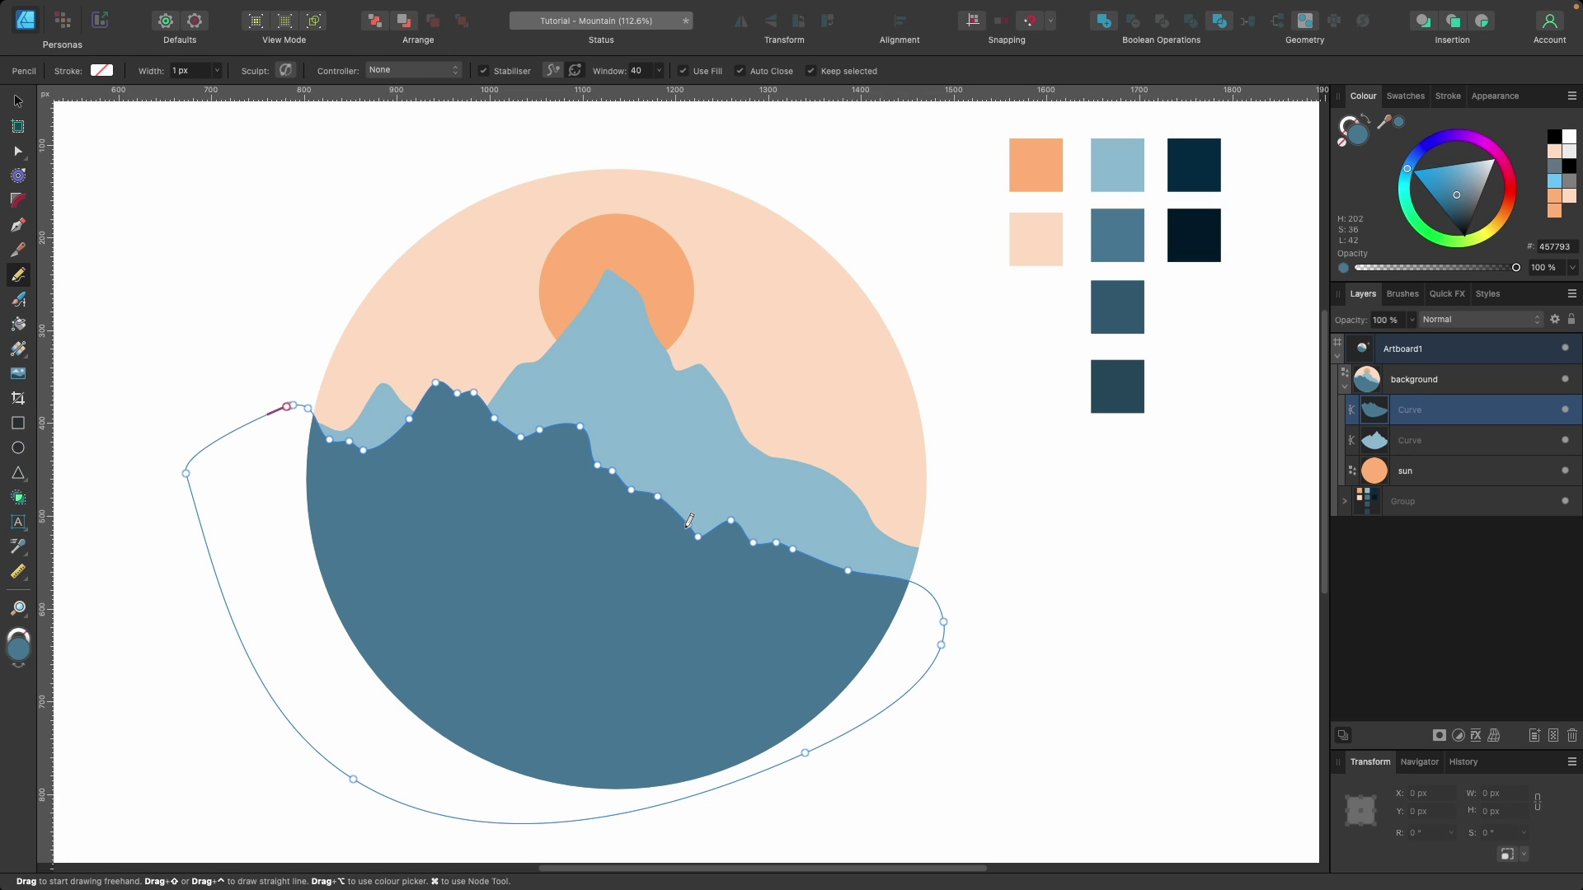
With nothing selected, set the fill to the darker blue (#2E576E) sampled from the palette squares
key("Escape")
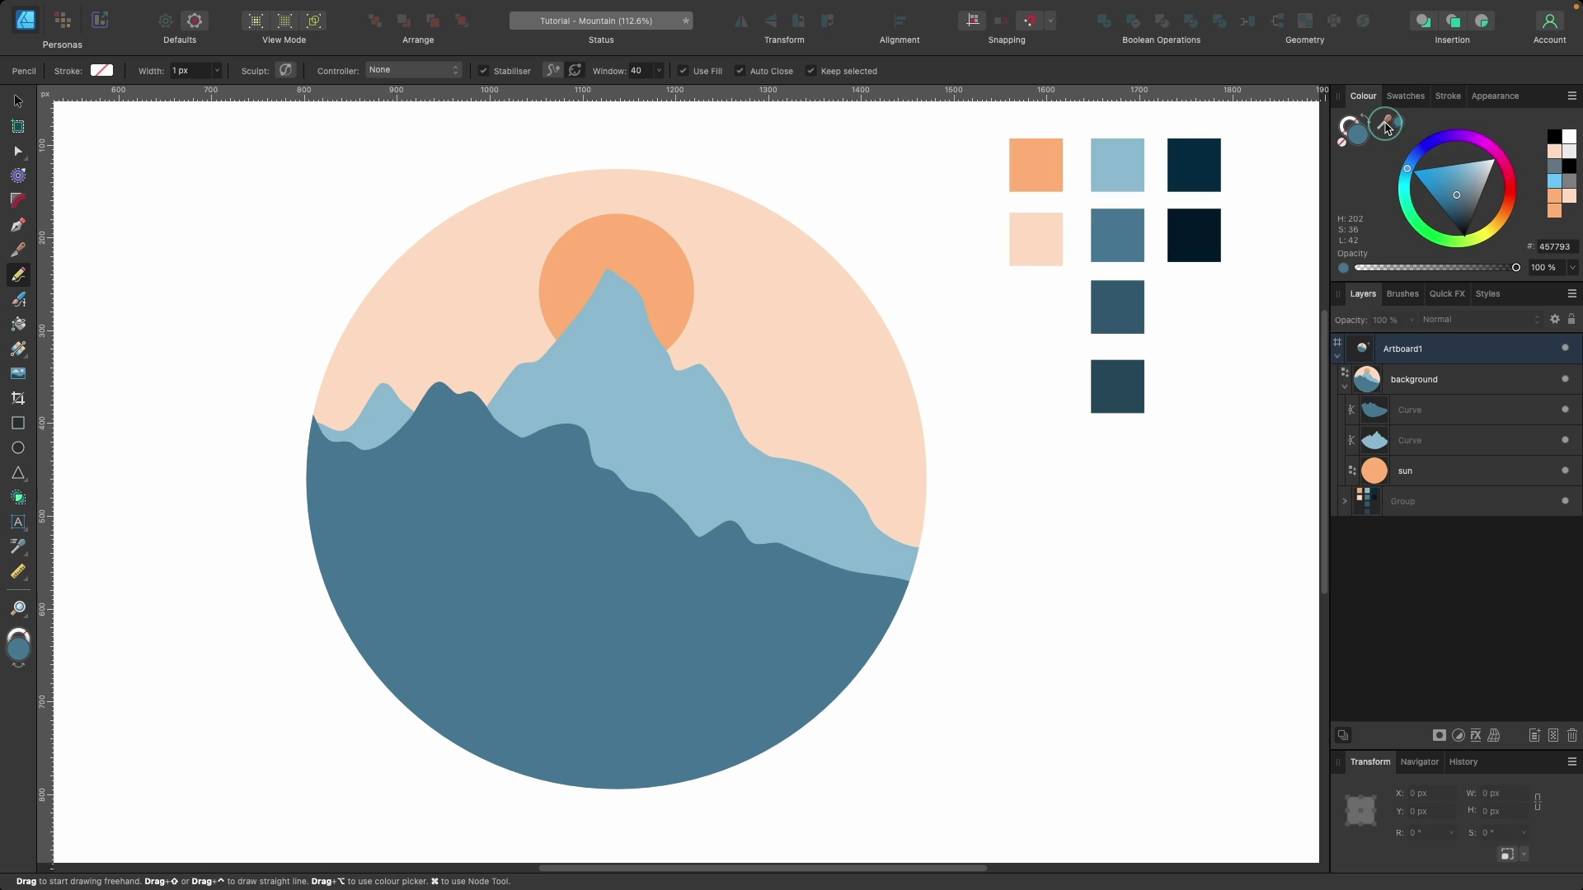
mouse_move(1387, 130)
left_mouse_down()
mouse_move(1274, 221)
mouse_move(1122, 300)
left_mouse_up()
left_click(1399, 126)
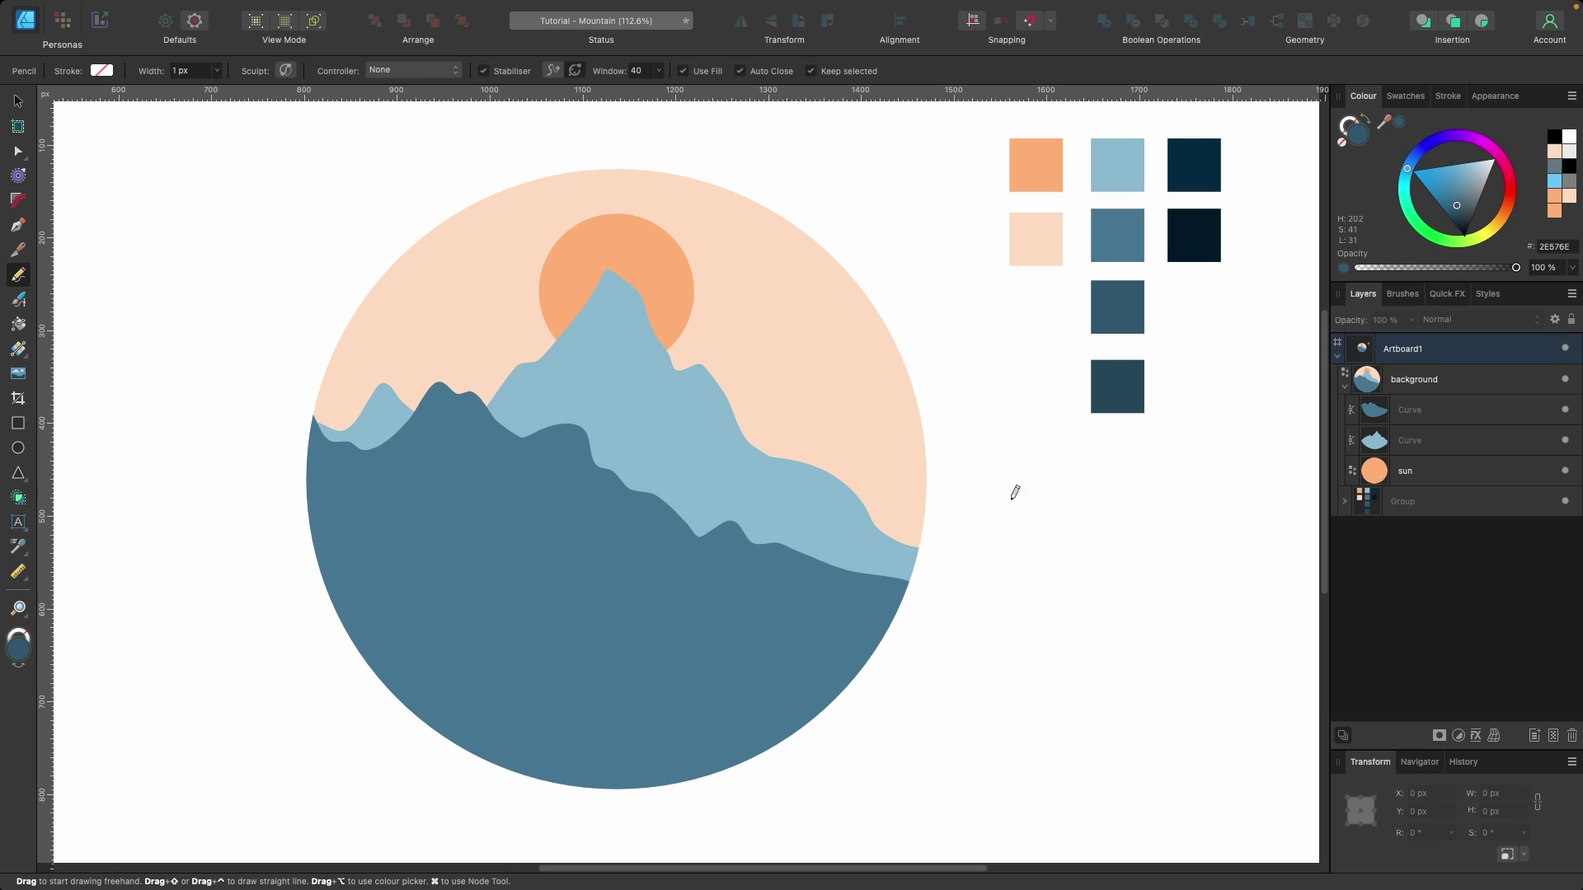
Draw a closed darker blue mountain about 753 px wide above the medium blue one, with a tall right peak, and shift it slightly up and right
key("super")
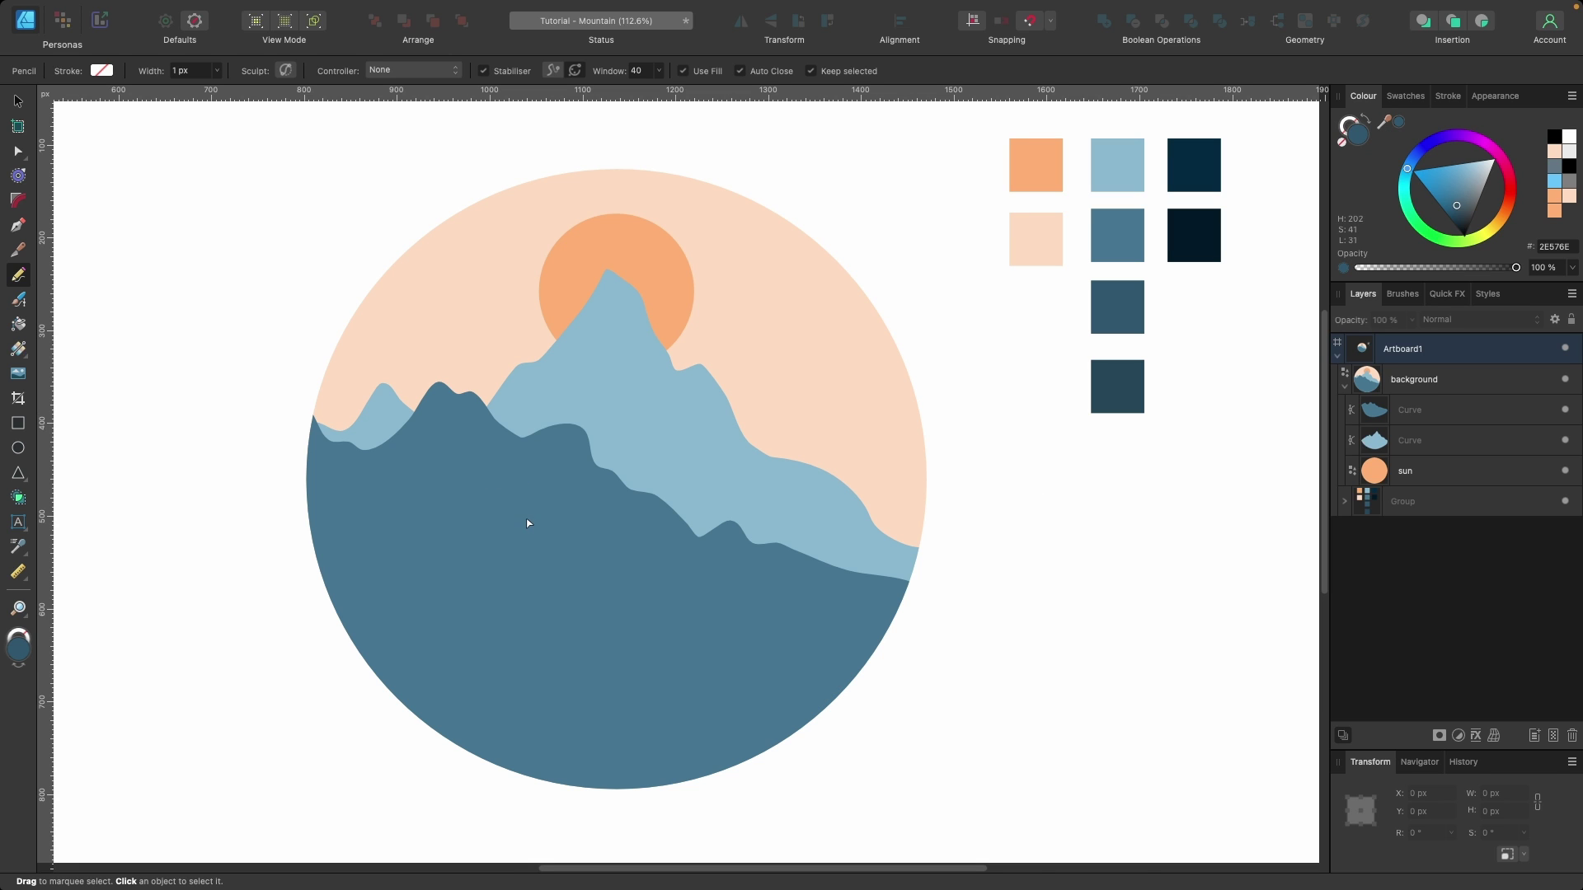
left_click(532, 521, "super")
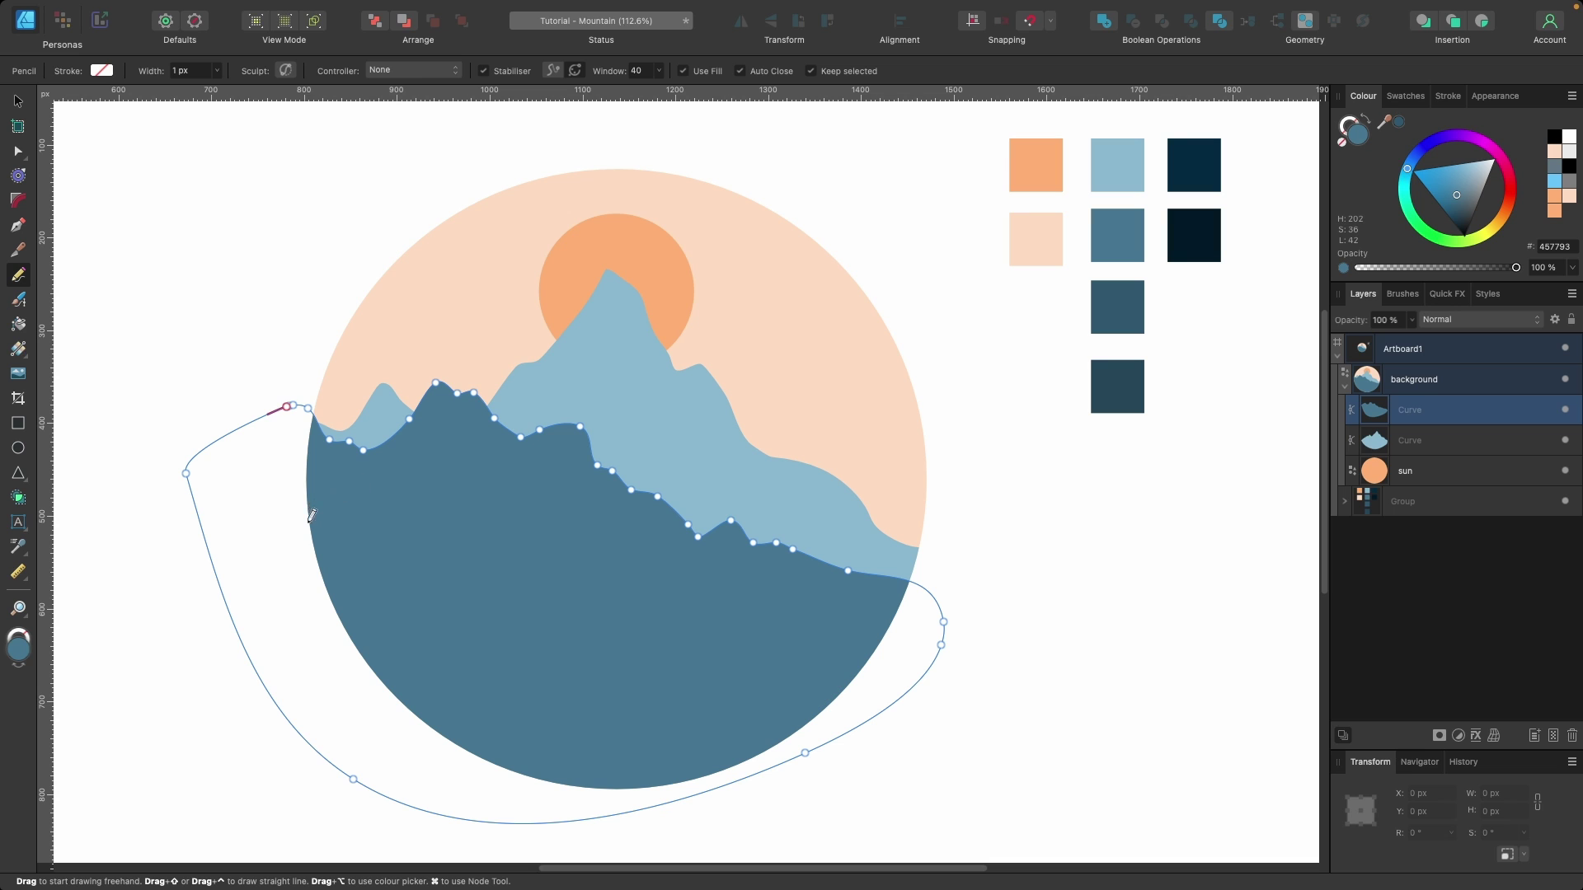
mouse_move(317, 551)
left_mouse_down()
mouse_move(431, 484)
mouse_move(679, 551)
mouse_move(808, 439)
mouse_move(943, 537)
mouse_move(304, 554)
left_mouse_up()
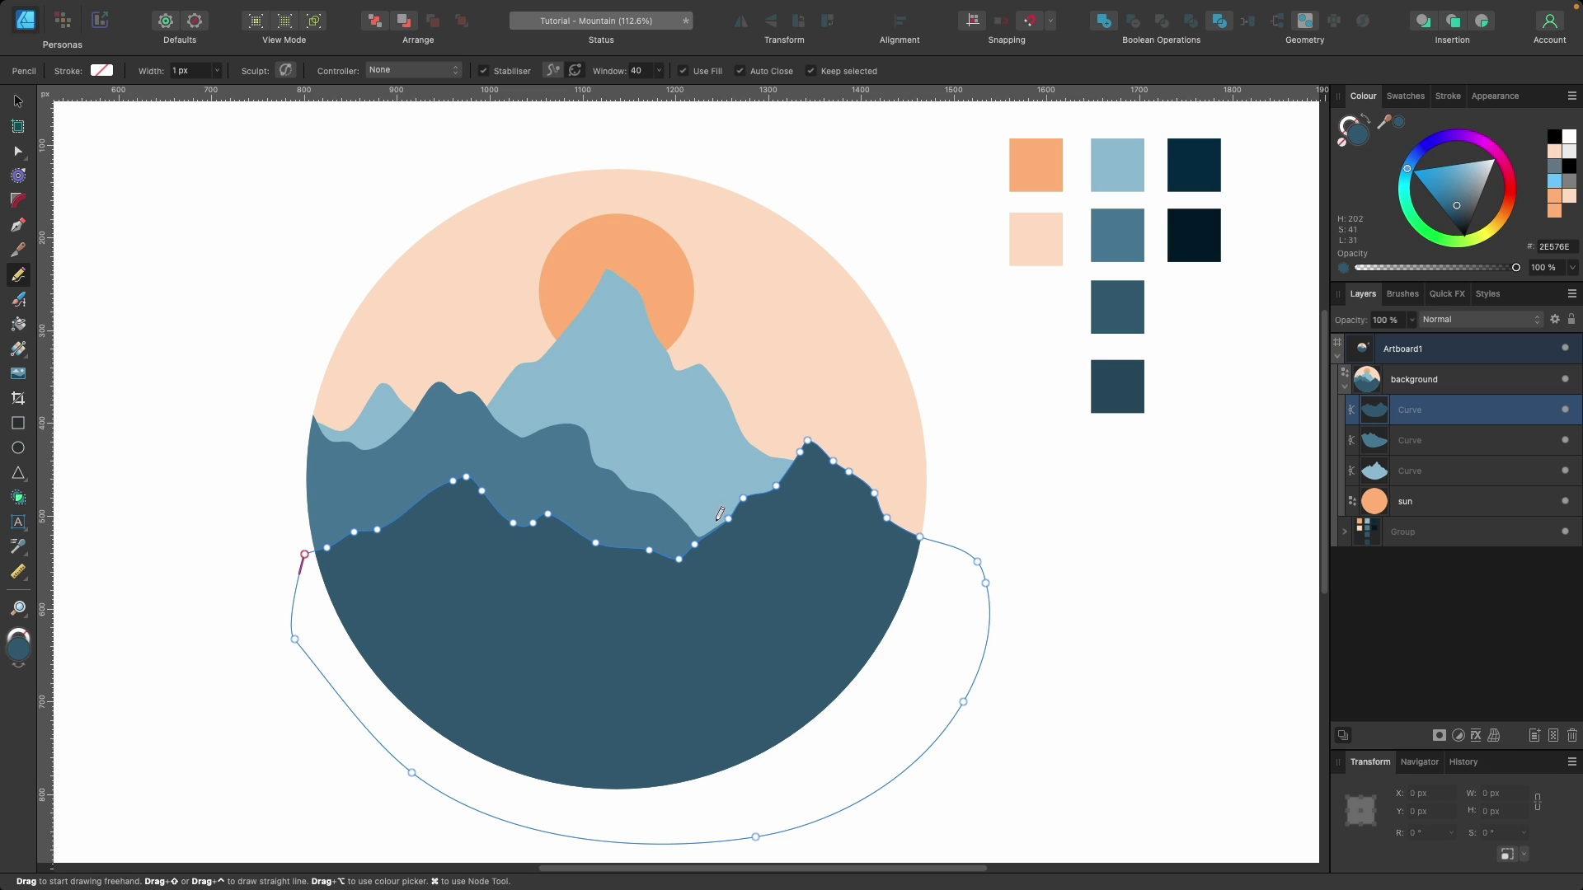
key("v")
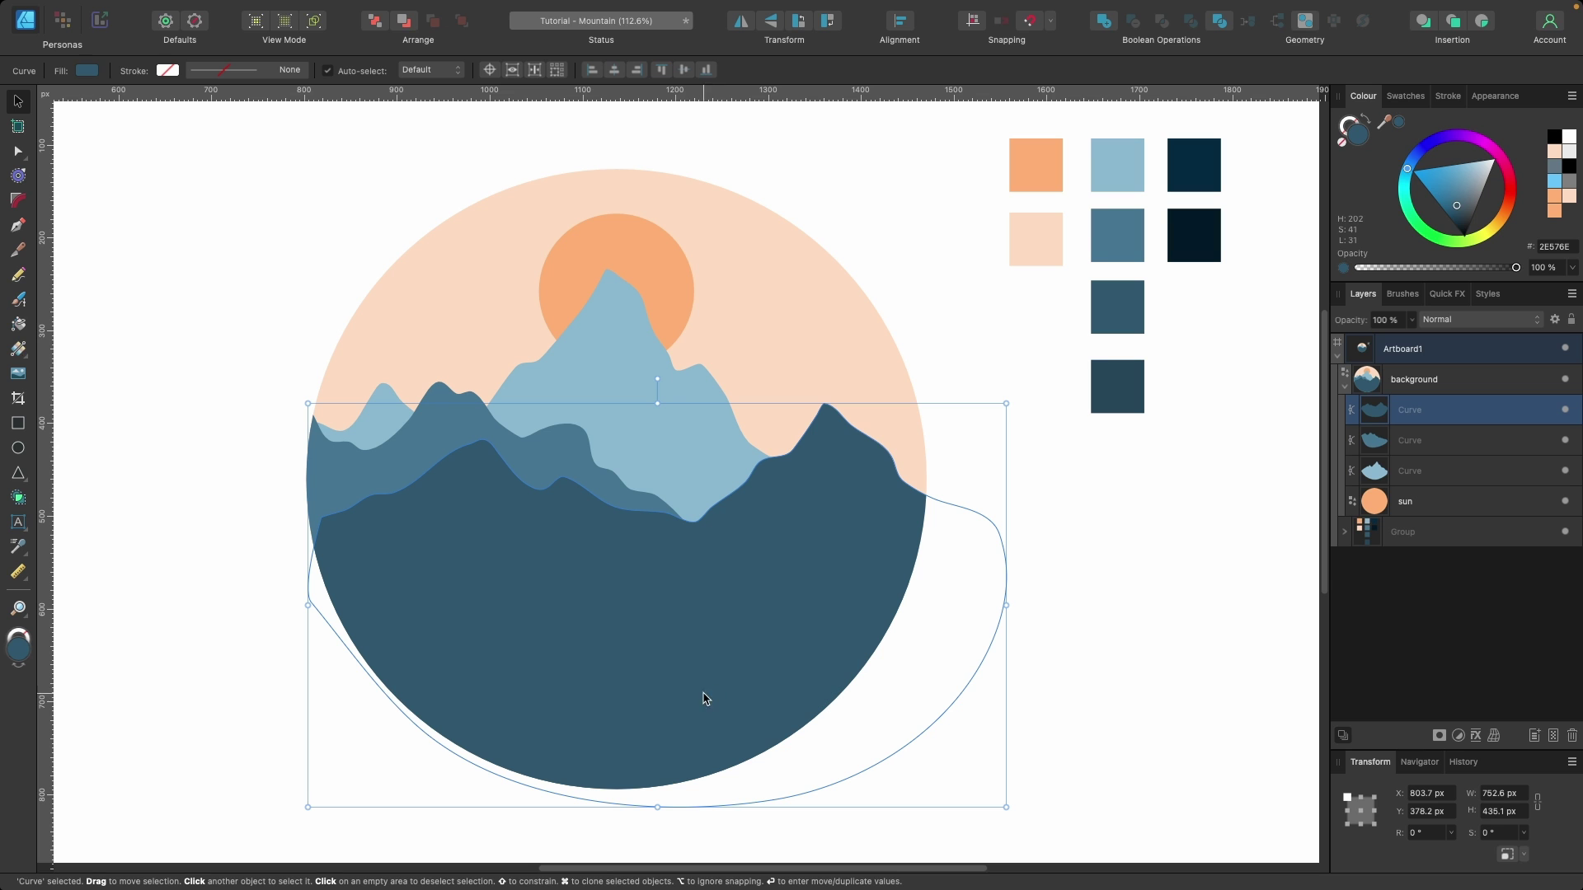
With nothing selected, set the fill to the dark blue (#23465A) sampled from the palette squares and activate the Pencil tool
key("Escape")
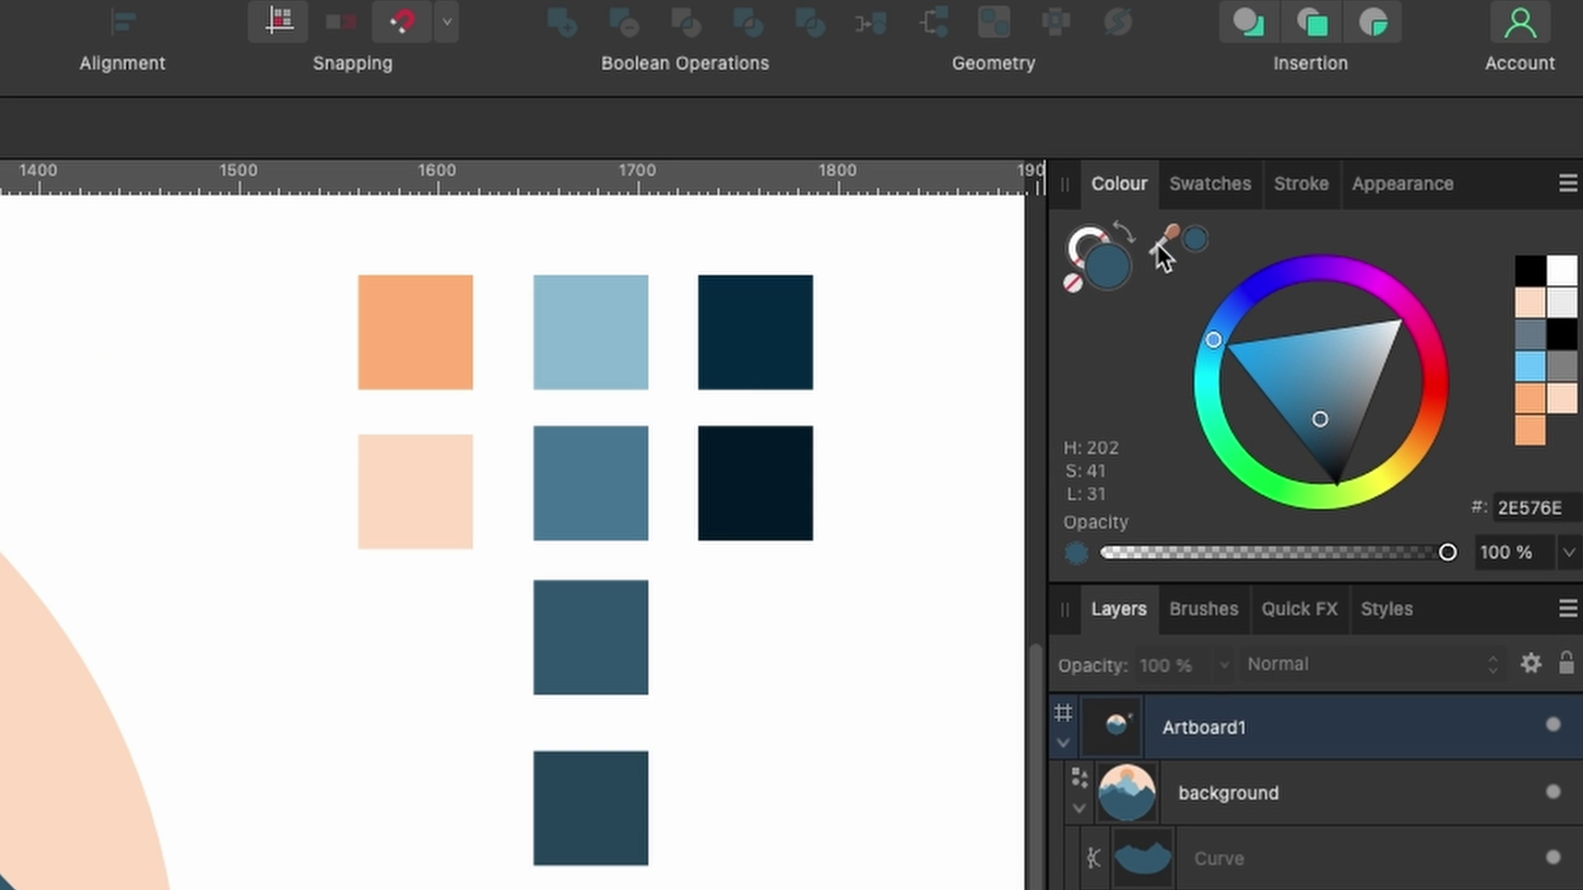
left_click_drag(1160, 239, 610, 808)
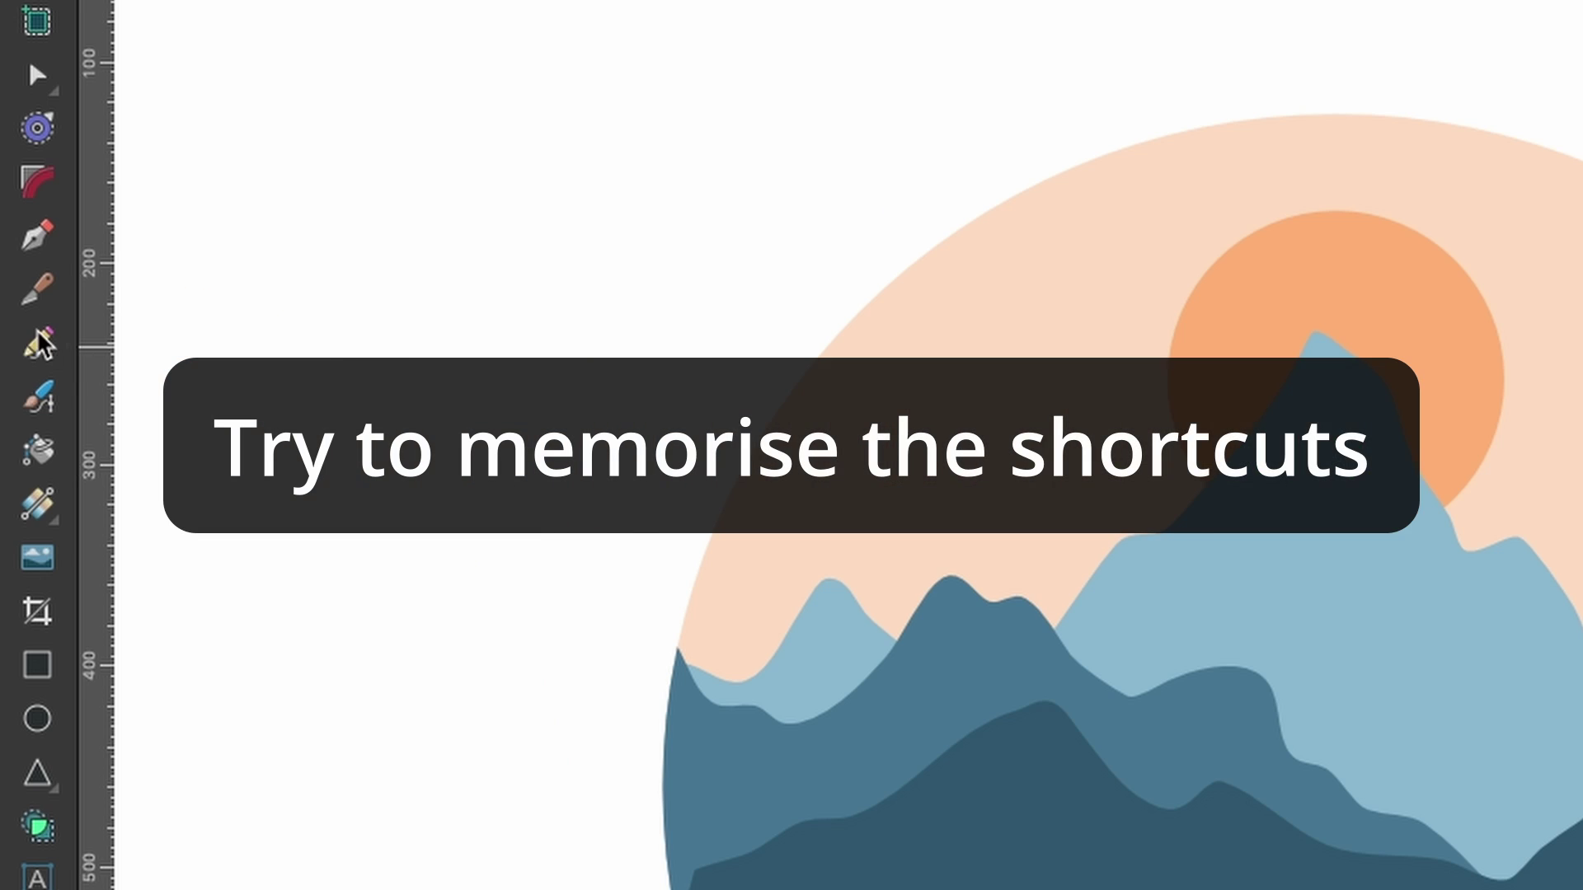
key("n")
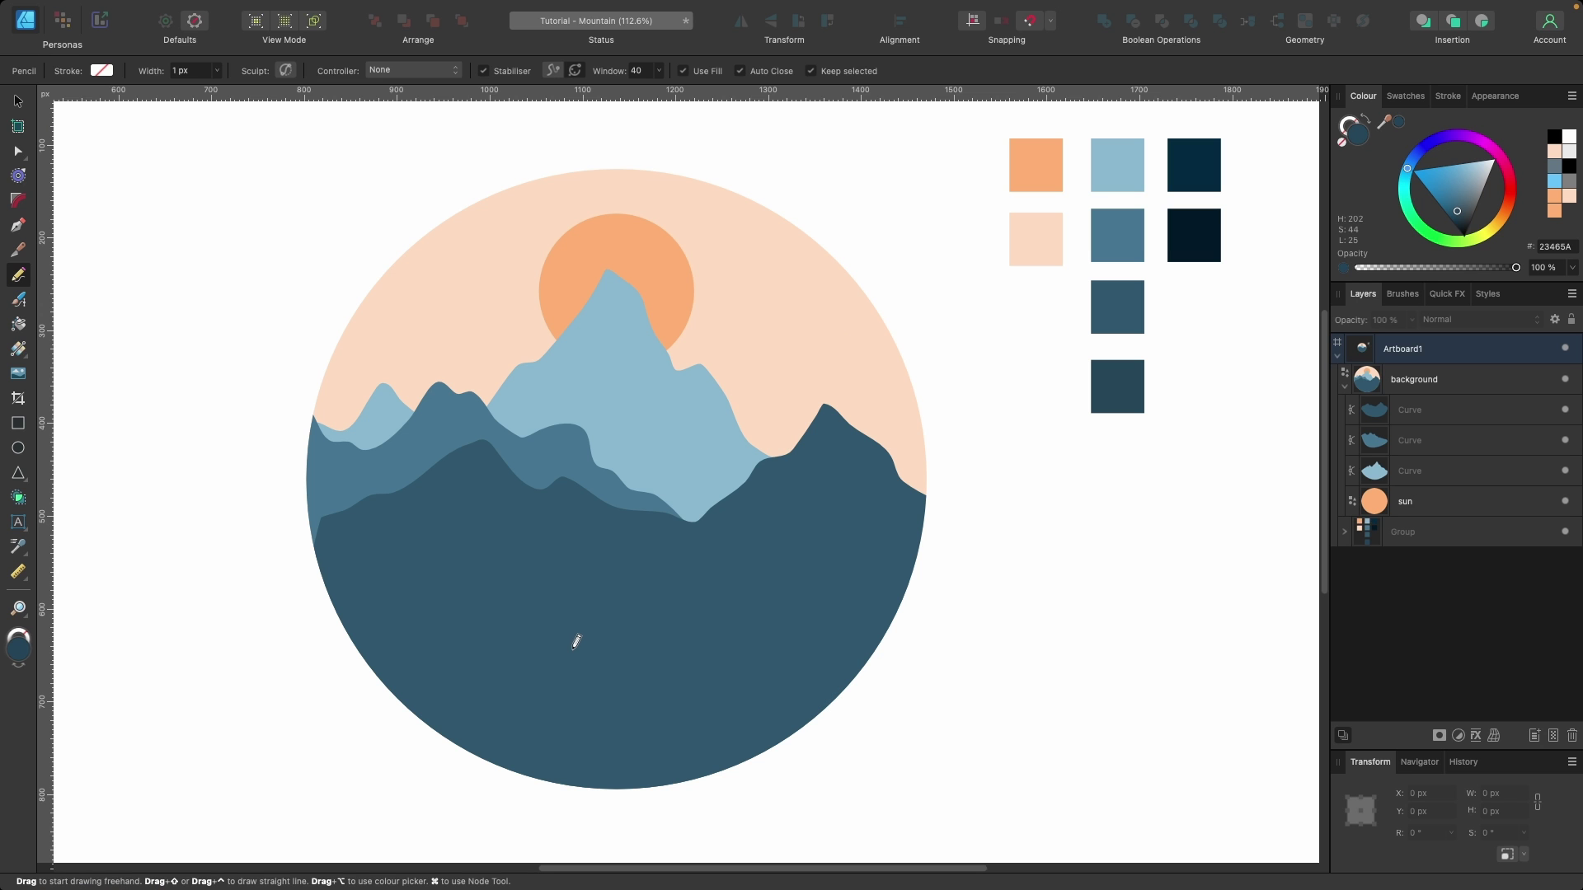
Draw a closed dark blue foreground ridge about 824 px wide above the other mountains, dipping in the middle, and move it slightly up
left_click(583, 654, "super")
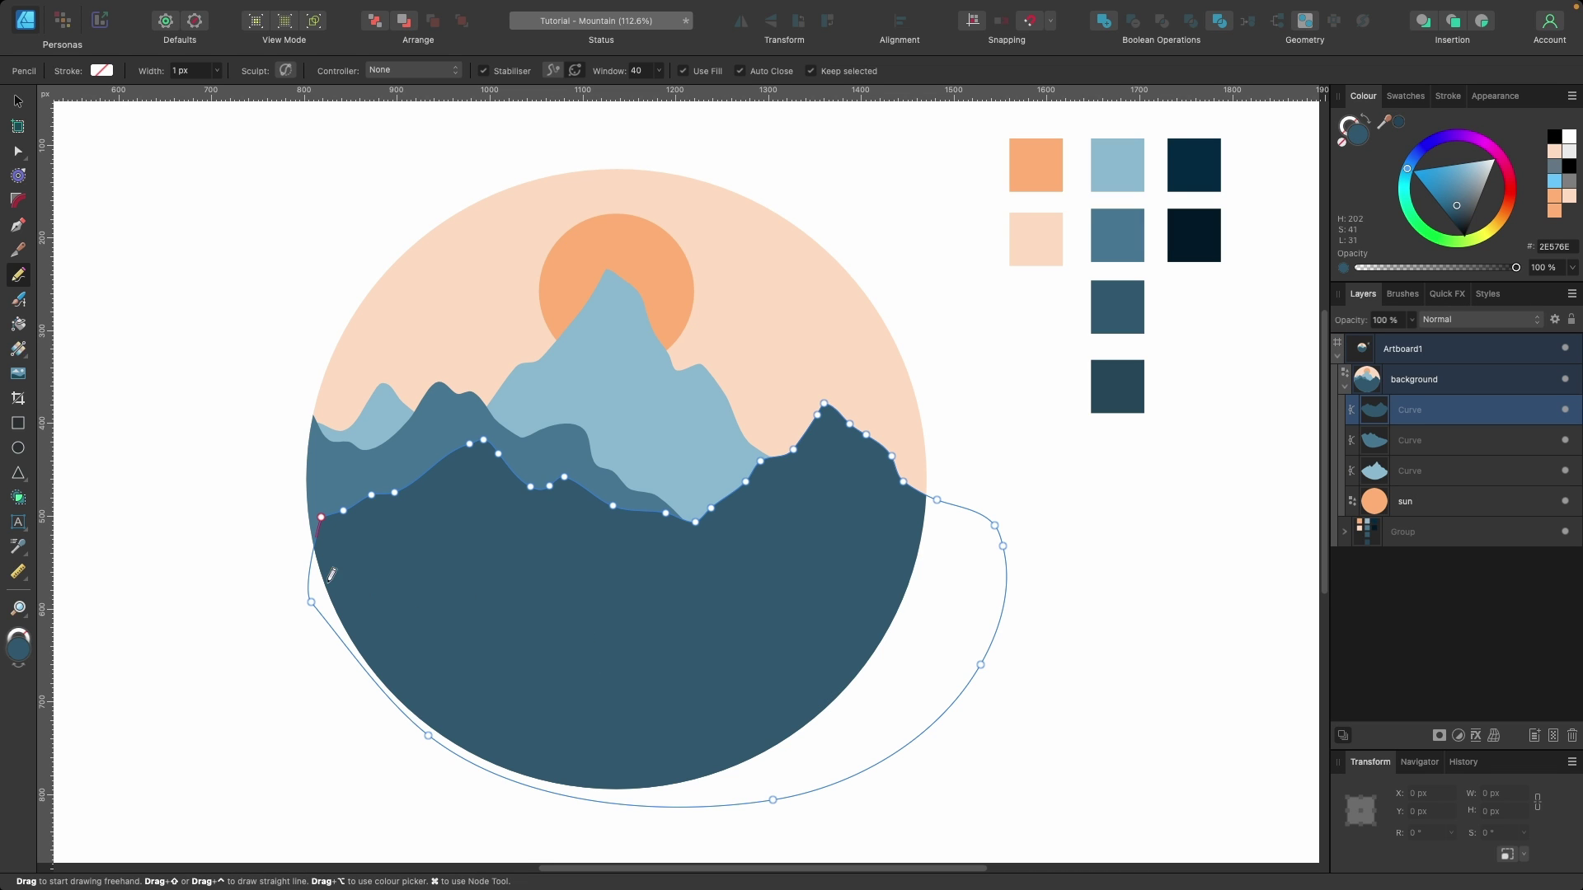
mouse_move(273, 525)
left_mouse_down()
mouse_move(283, 491)
mouse_move(322, 505)
mouse_move(484, 618)
mouse_move(650, 622)
mouse_move(742, 603)
mouse_move(784, 565)
mouse_move(869, 542)
mouse_move(792, 823)
mouse_move(205, 629)
mouse_move(273, 498)
left_mouse_up()
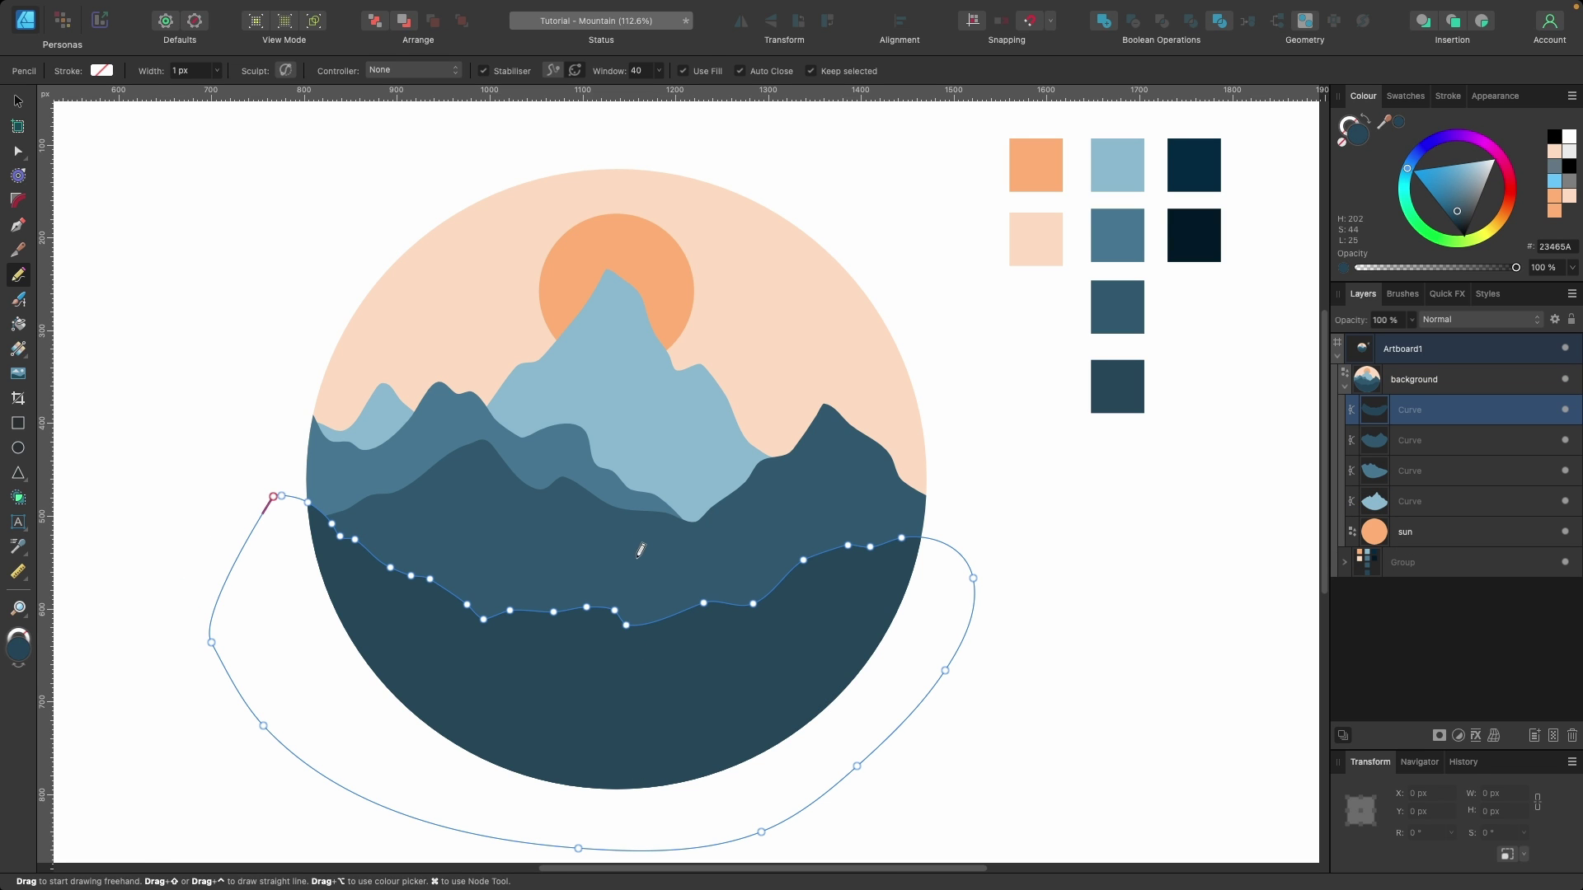
key("v")
left_click_drag(654, 739, 657, 714)
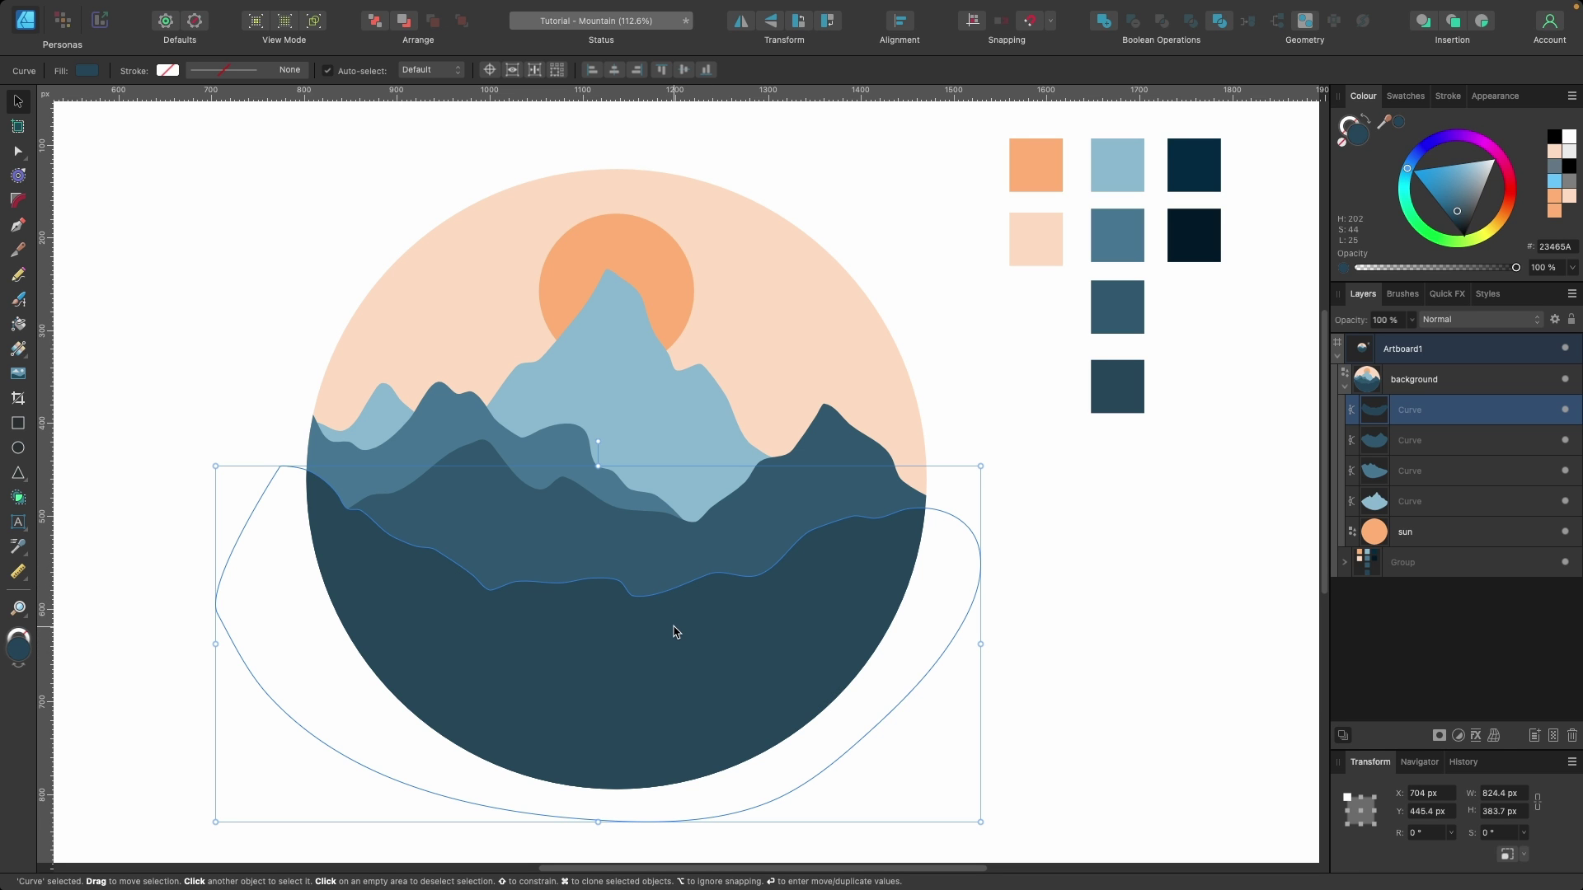
With nothing selected, set the fill to the light blue (#89B8D1) sampled from the palette squares and activate the Pencil tool
key("Escape")
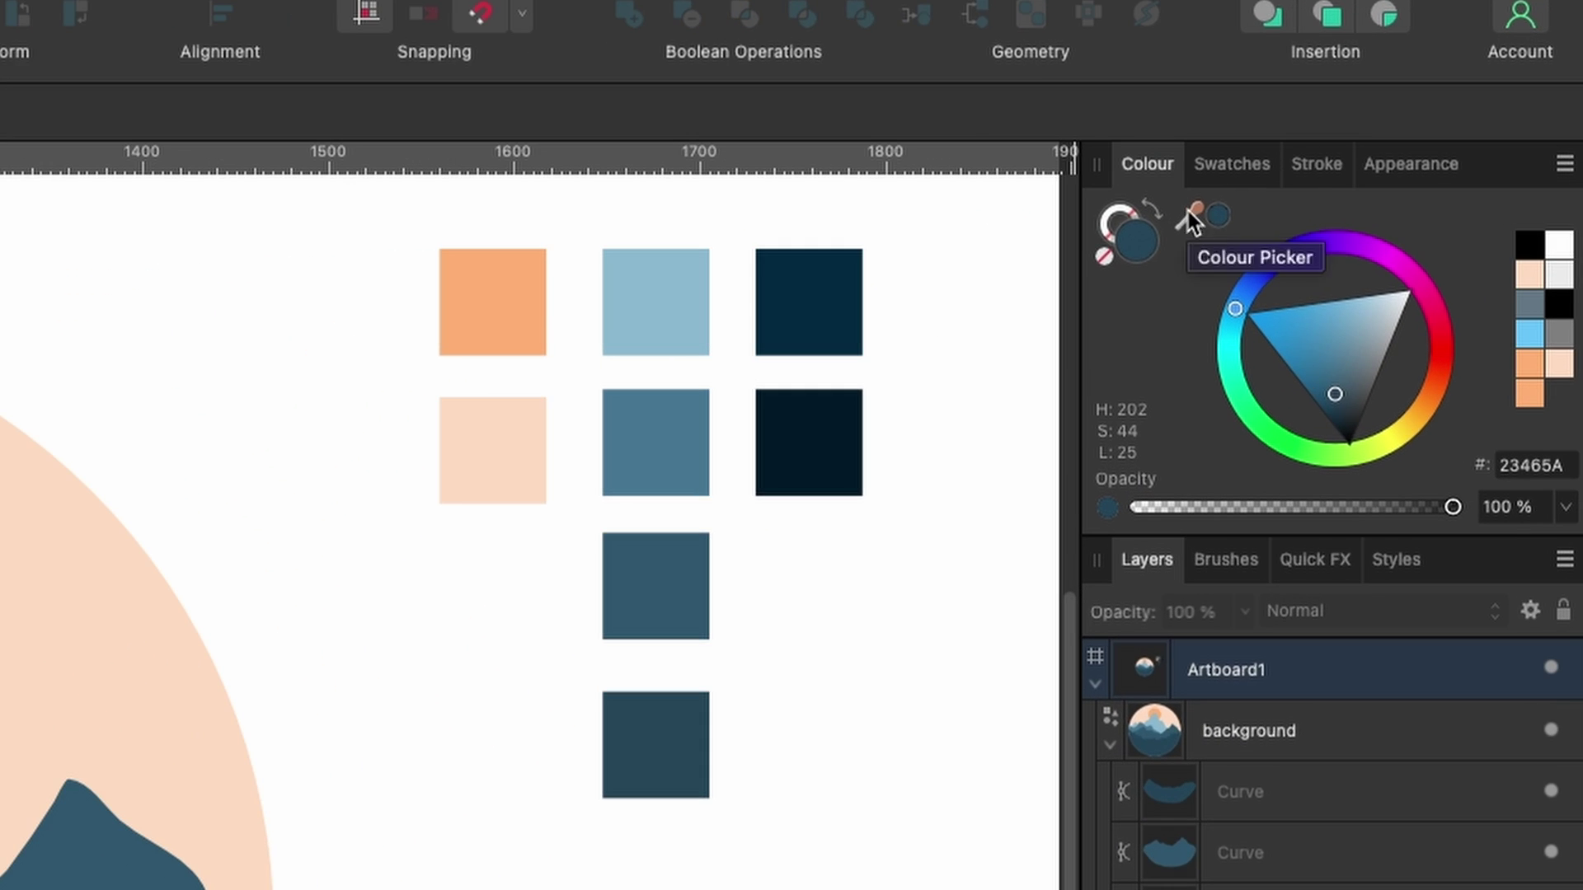
left_click_drag(1385, 122, 1124, 166)
left_click_drag(669, 305, 666, 308)
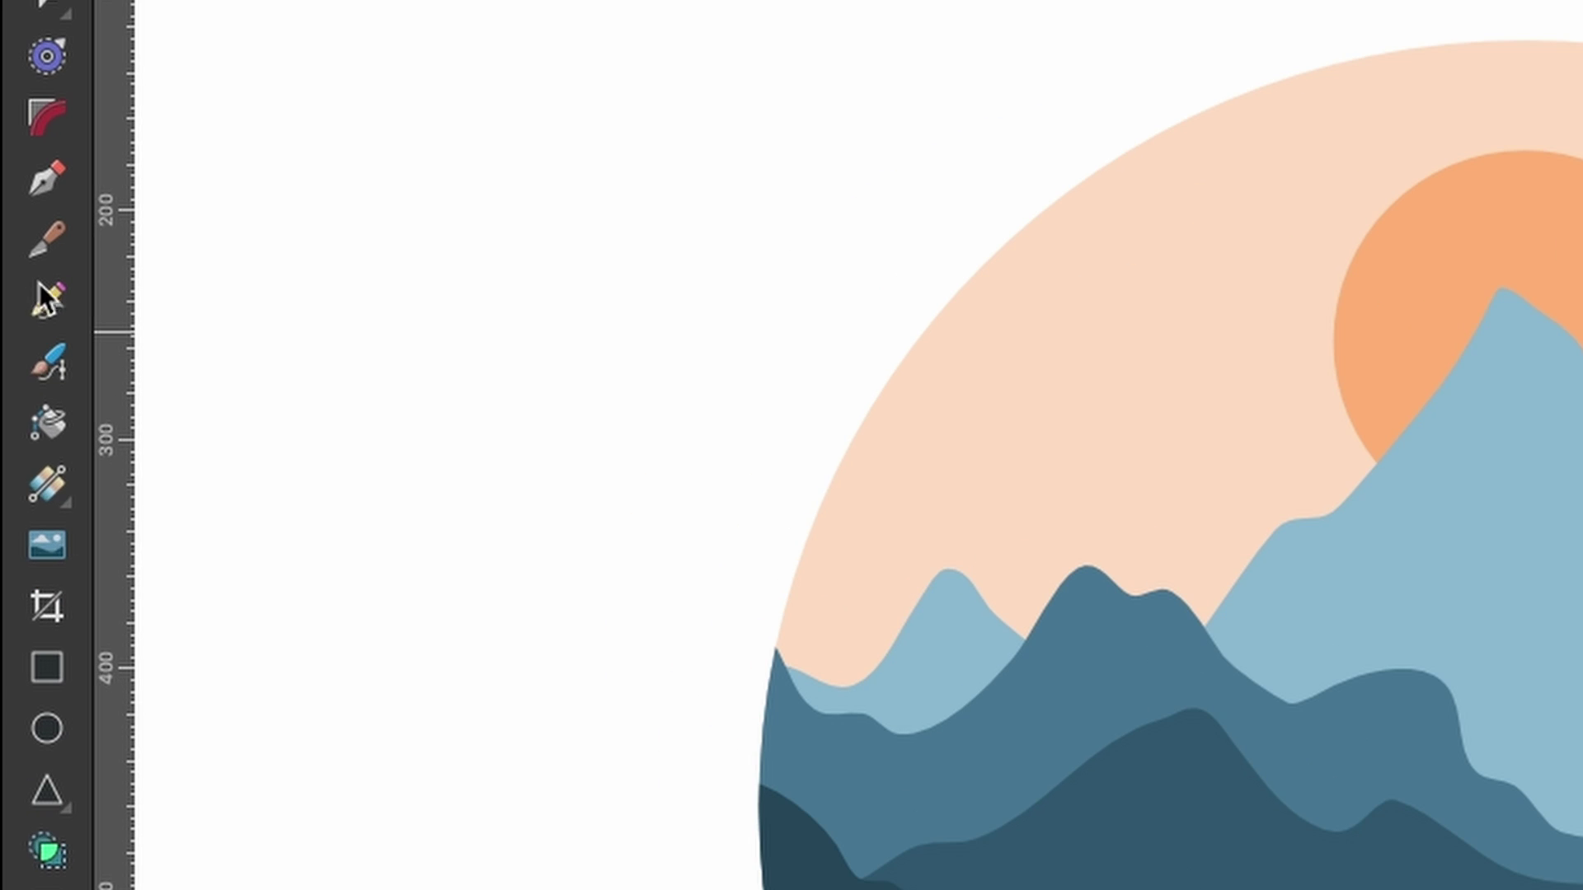
left_click(40, 295)
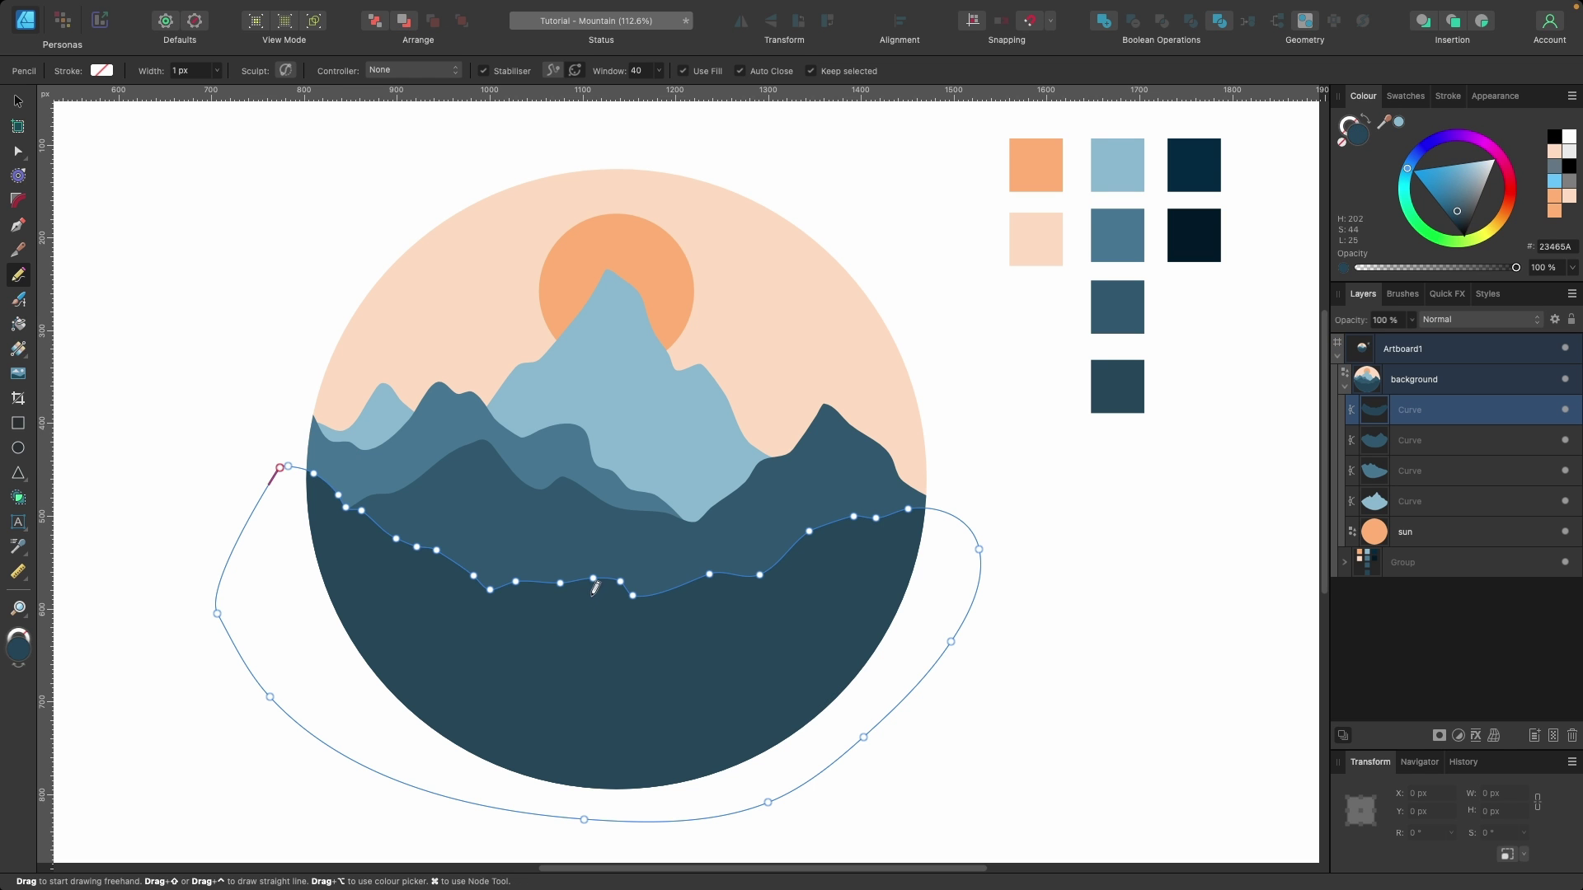
Draw a closed light blue winding river above the foreground ridge, widening from the ridge's central dip down past the circle's lower edge
scroll(598, 585, "up", 3)
scroll(664, 536, "down", 2)
scroll(689, 361, "up", 1)
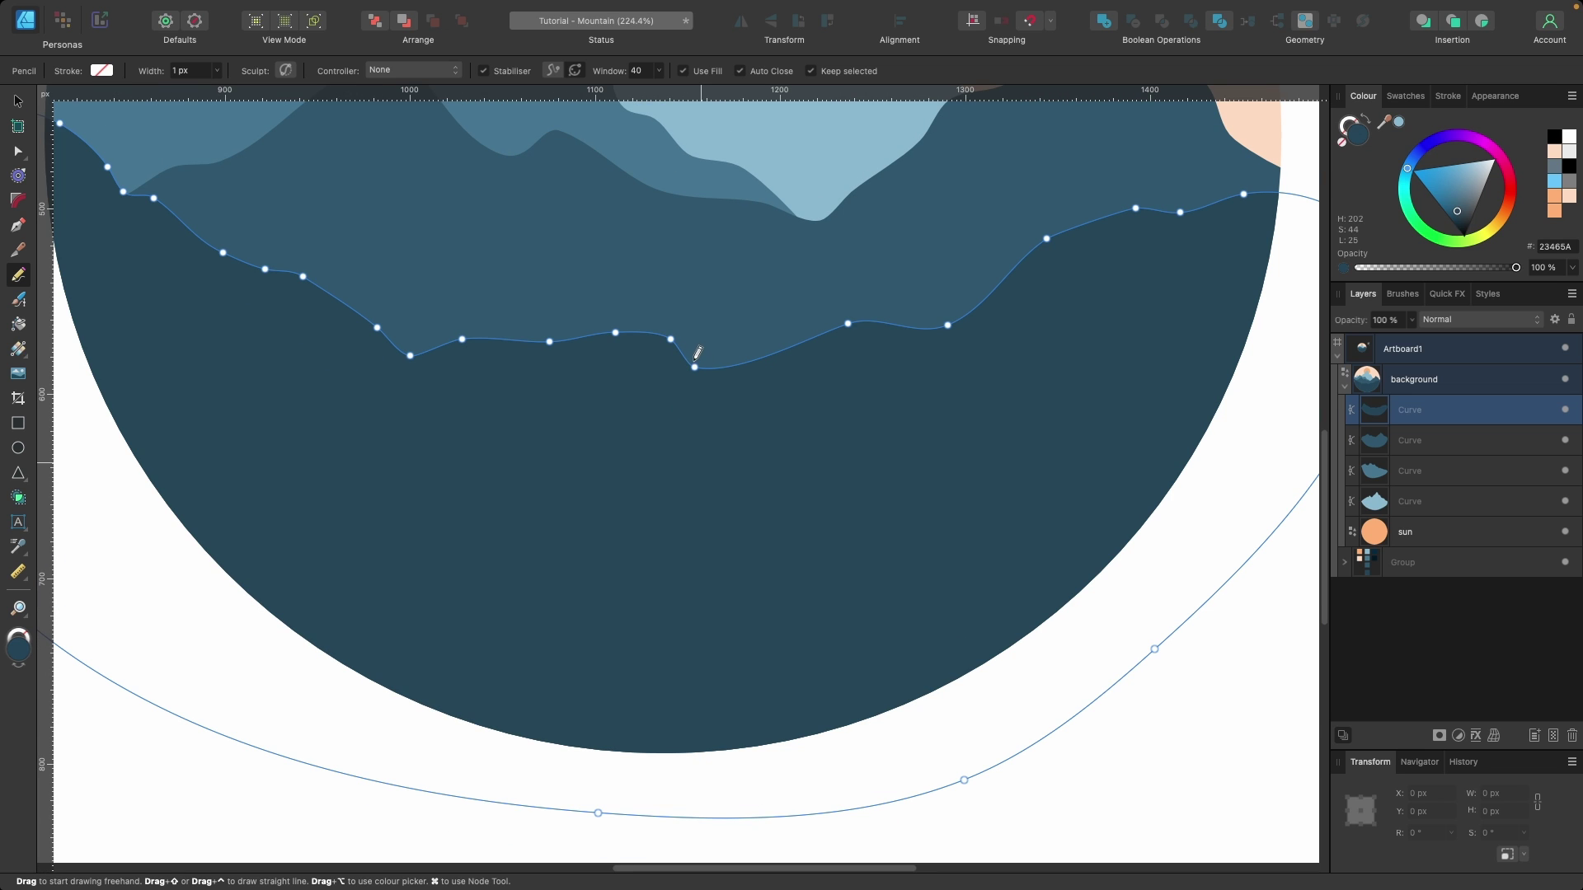
left_click_drag(695, 357, 654, 394)
mouse_move(624, 418)
left_mouse_down()
mouse_move(438, 562)
mouse_move(276, 733)
mouse_move(527, 803)
mouse_move(677, 816)
mouse_move(724, 692)
mouse_move(749, 504)
mouse_move(699, 365)
left_mouse_up()
Adjust the nodes of the river's upper right bend and narrow tip, and select the foreground ridge's node where the river begins
scroll(720, 394, "down", 3)
scroll(725, 363, "up", 6)
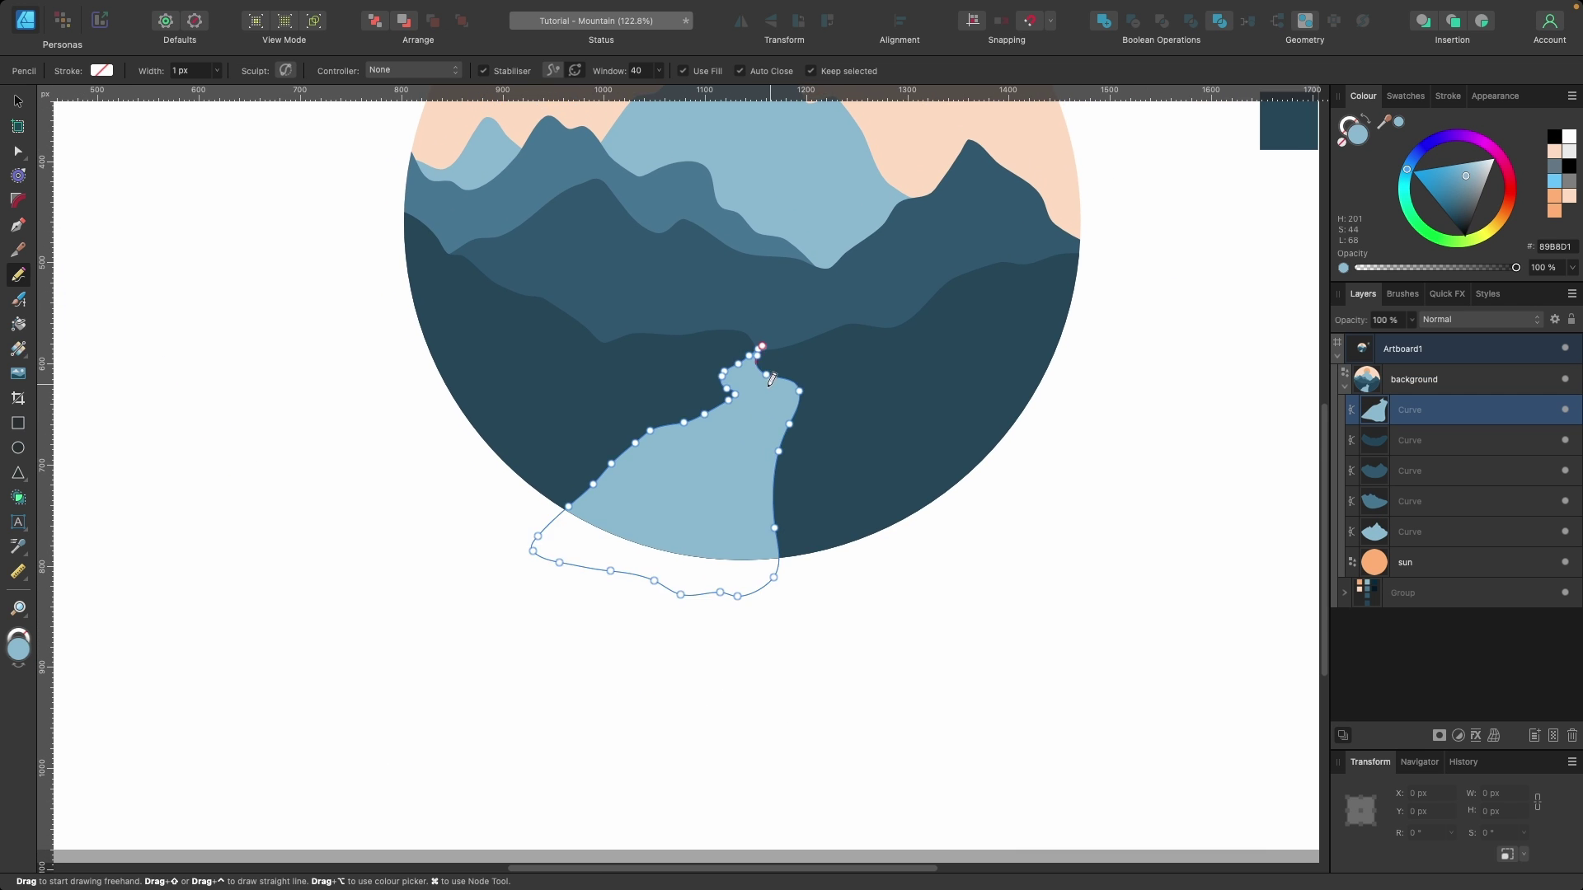
scroll(783, 295, "down", 4)
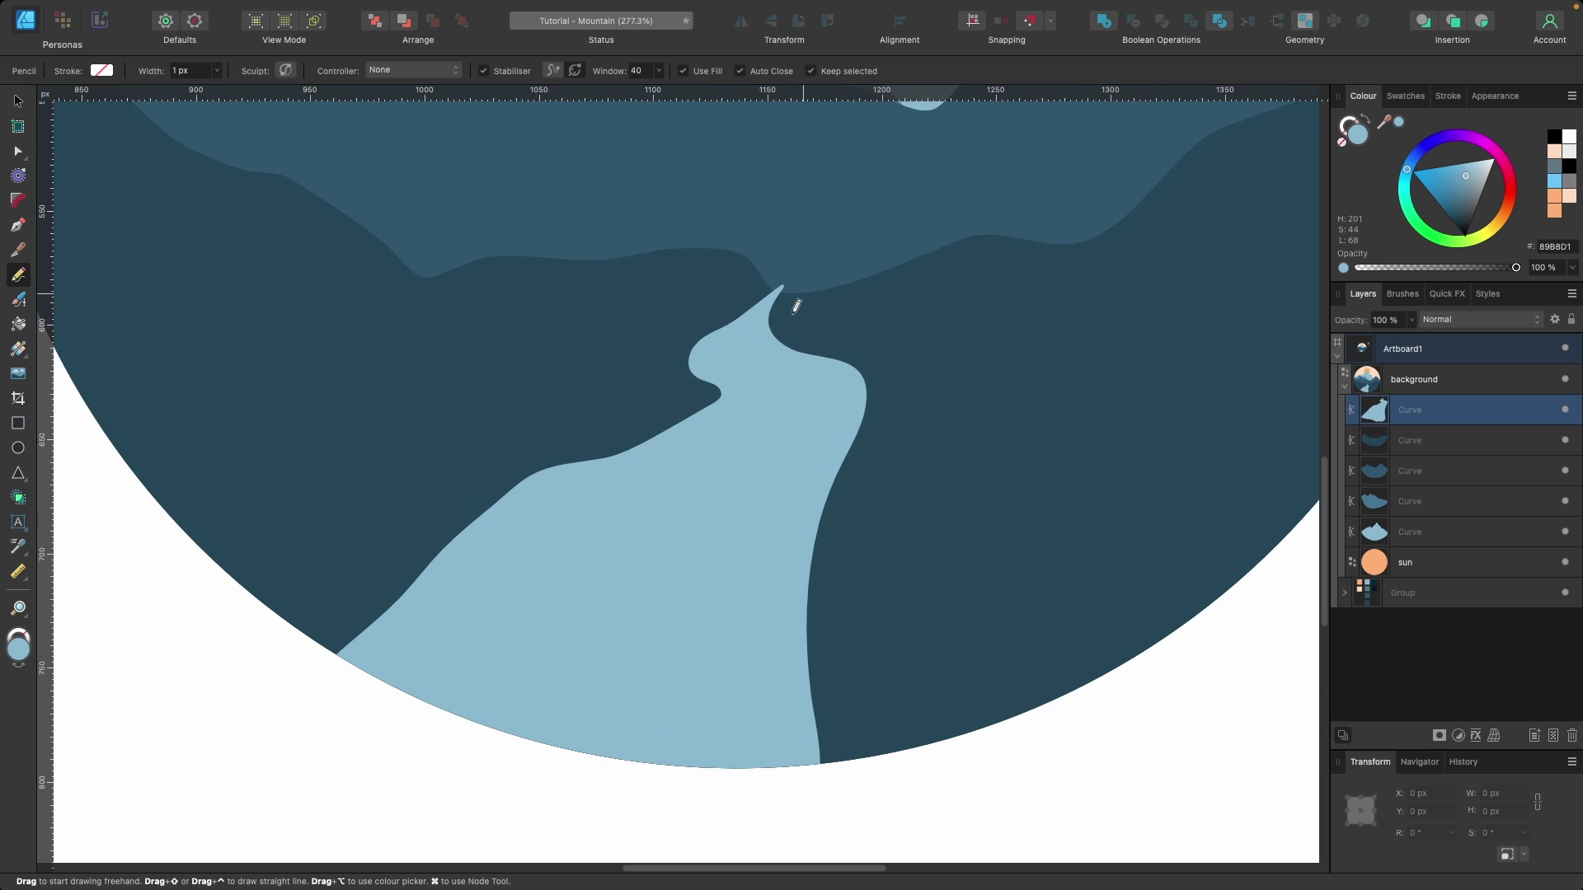
scroll(754, 330, "up", 5)
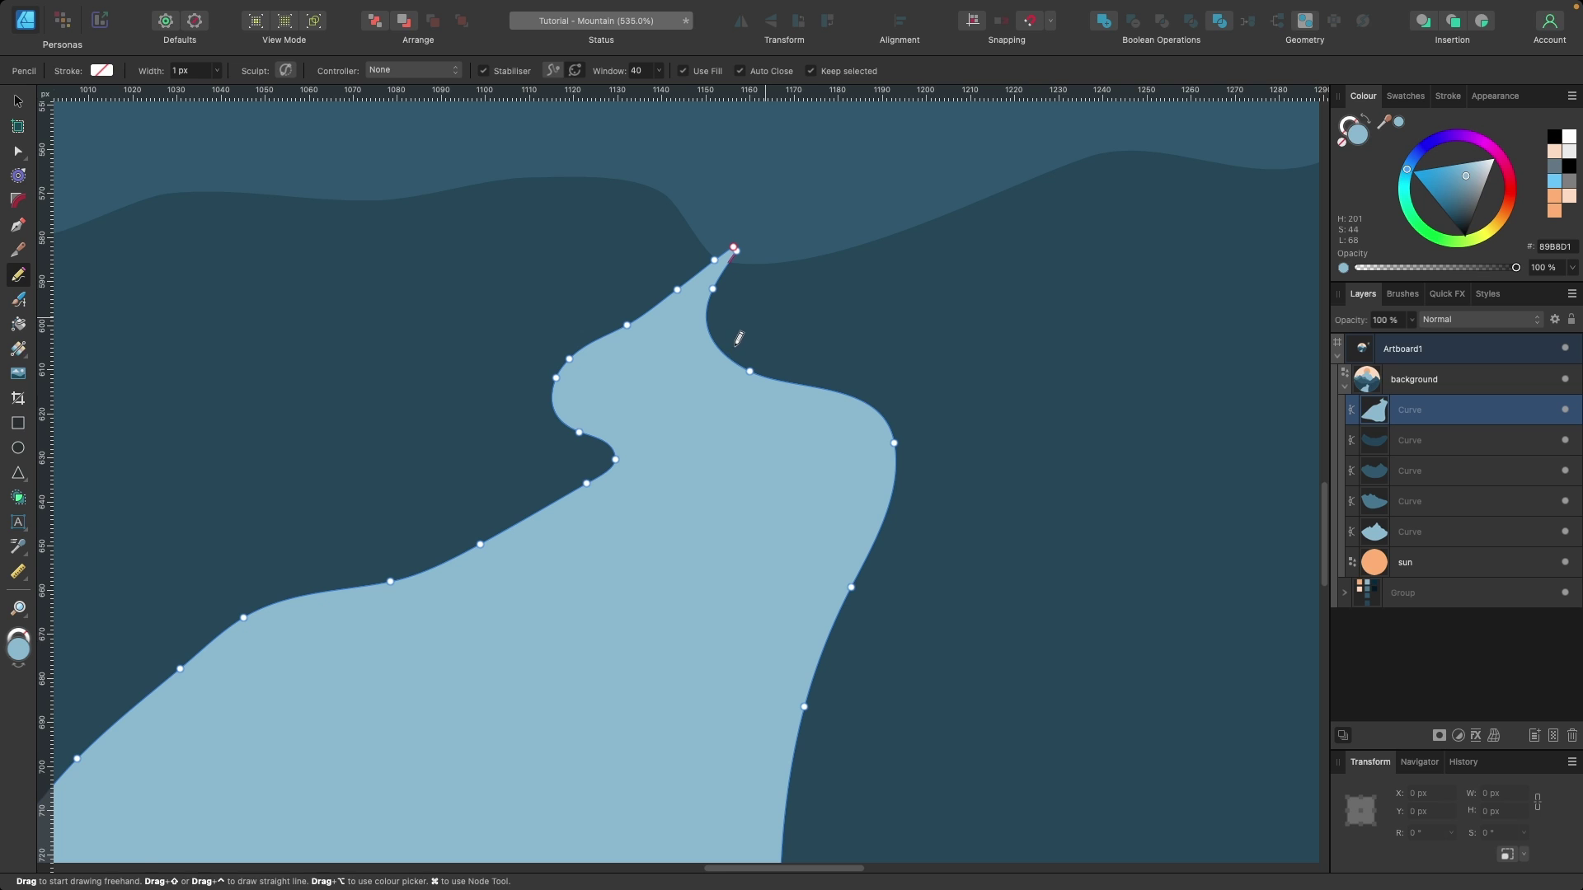
key("a")
left_click_drag(749, 371, 747, 394)
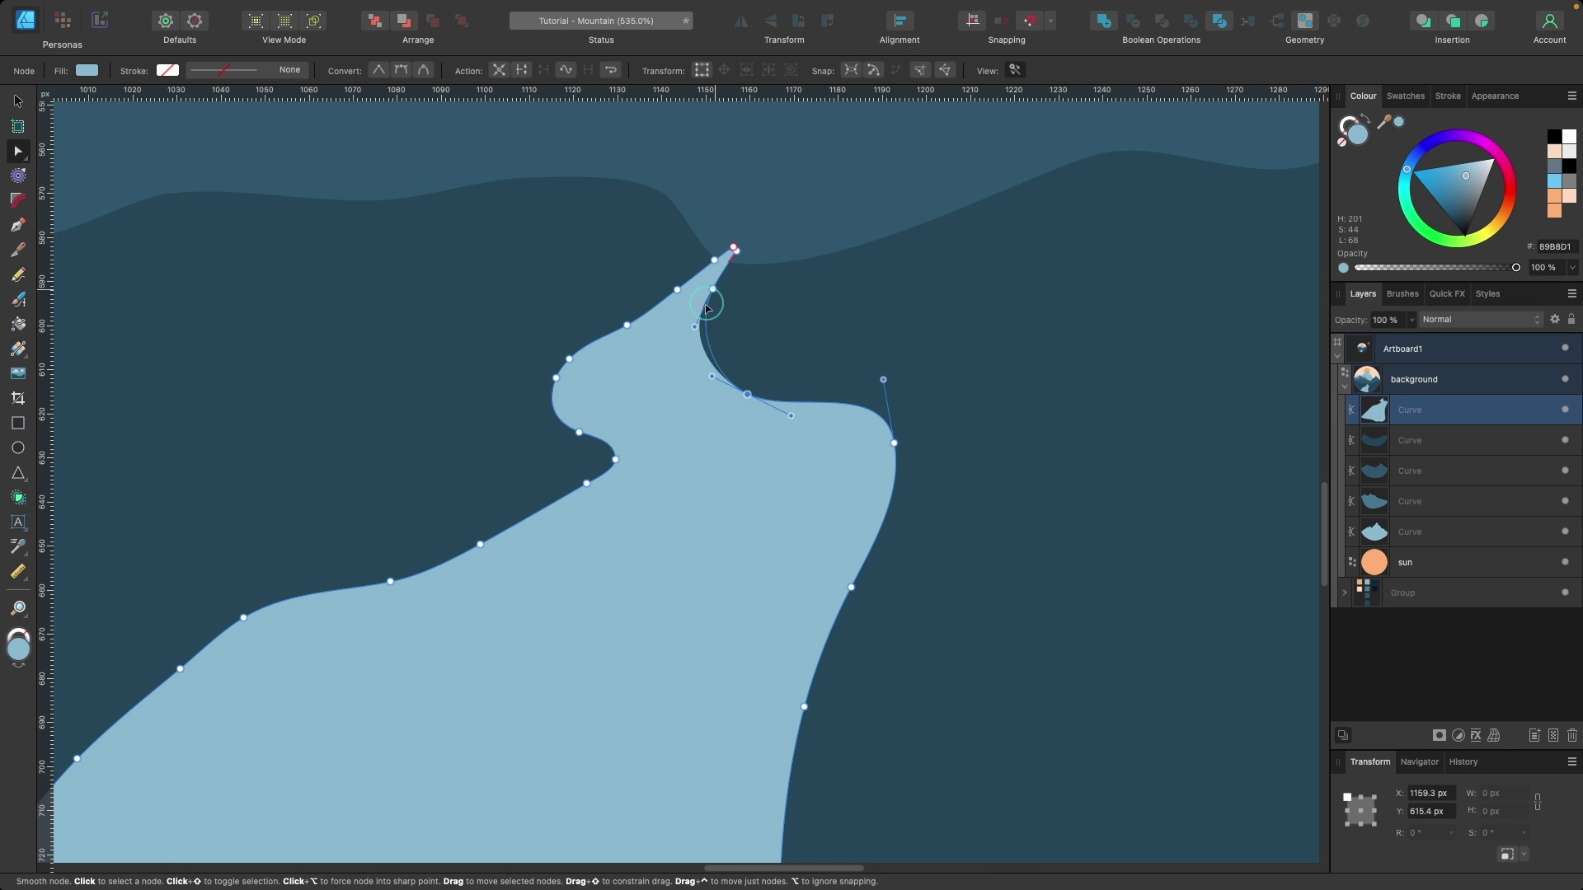
scroll(742, 297, "down", 4)
scroll(777, 283, "up", 6)
left_click(630, 258)
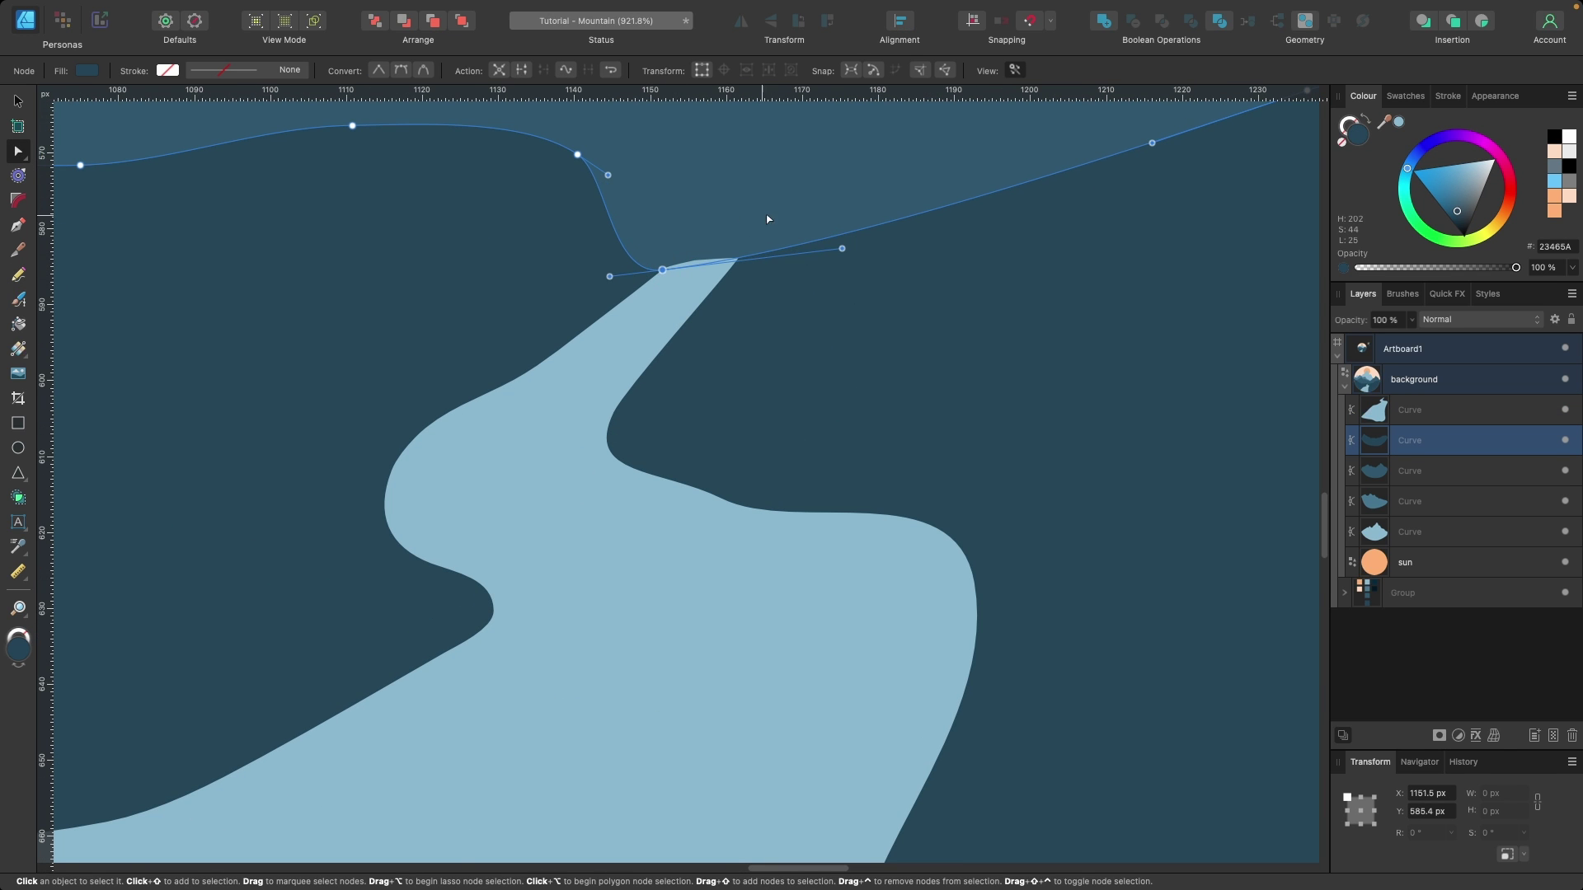
scroll(767, 219, "down", 5)
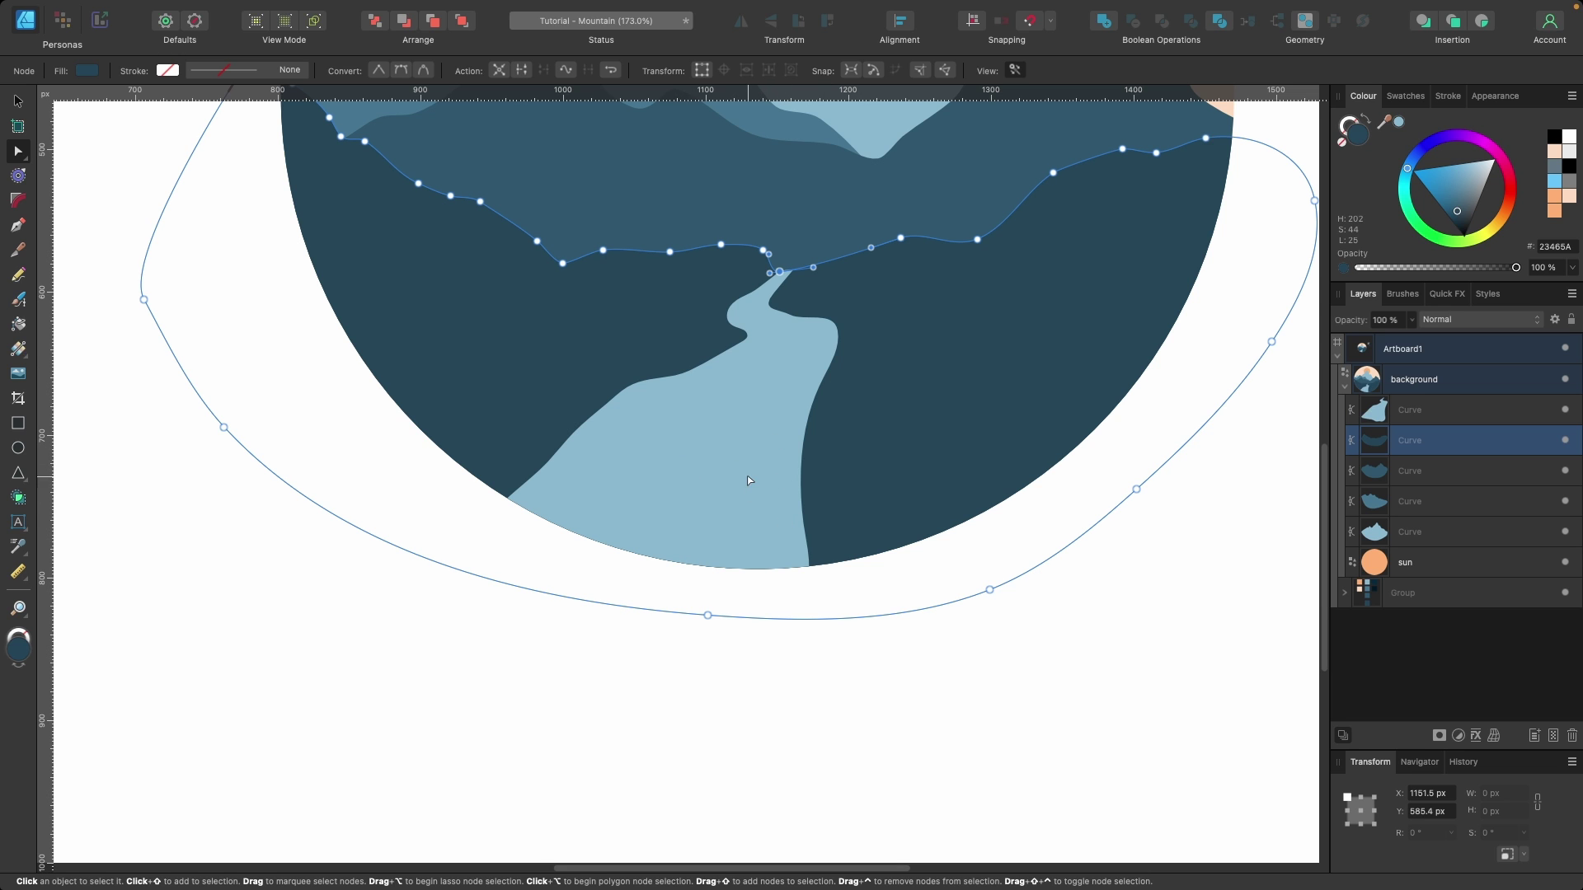
scroll(716, 577, "down", 2)
scroll(784, 416, "up", 3)
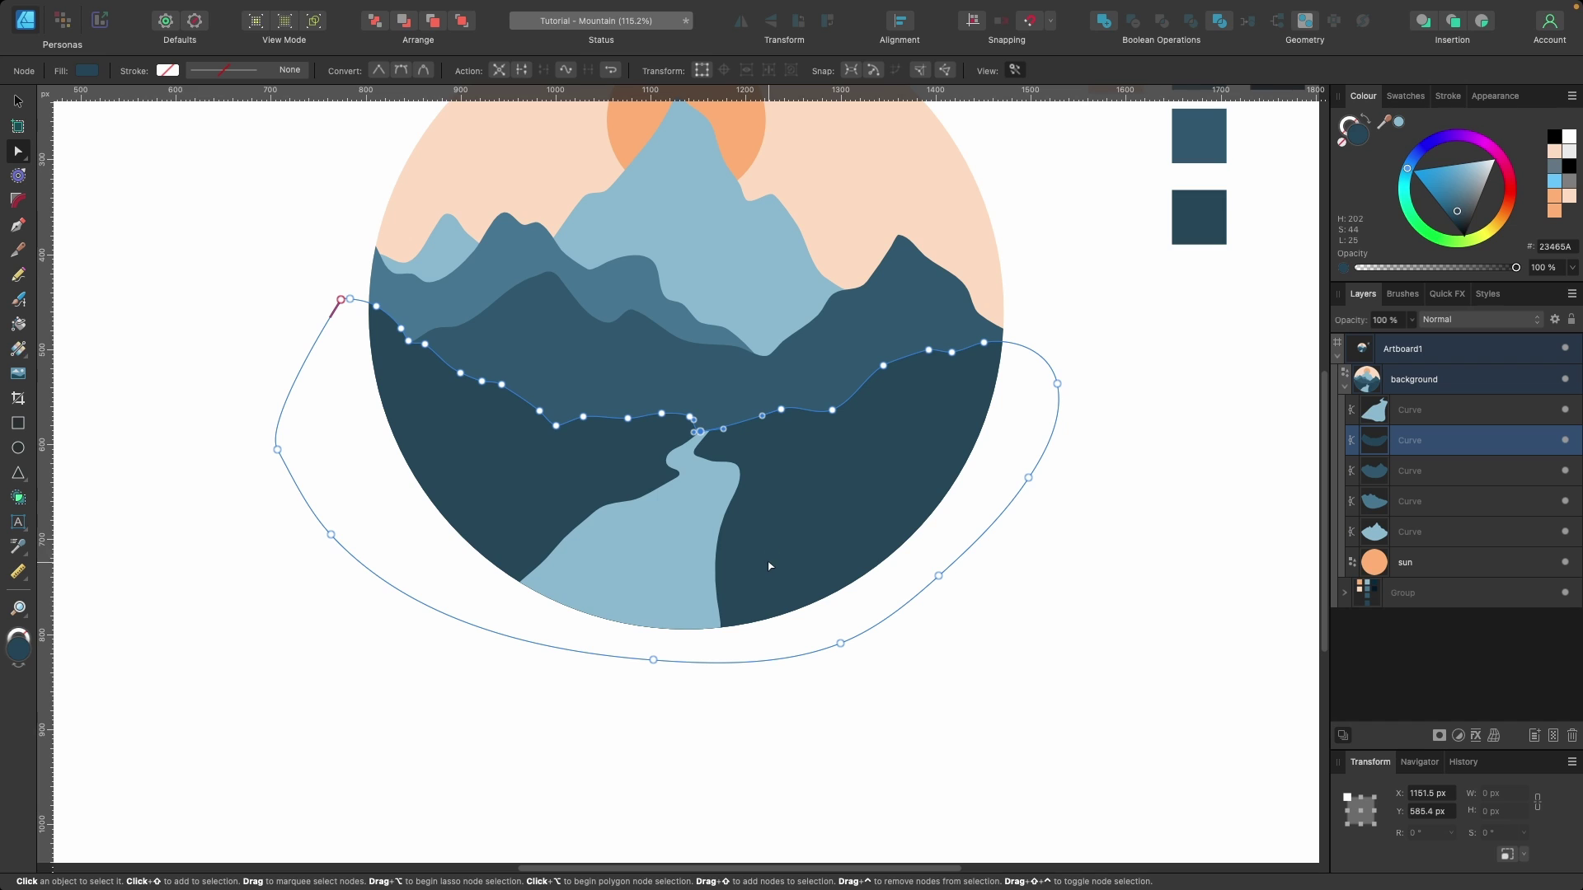
scroll(769, 565, "down", 2)
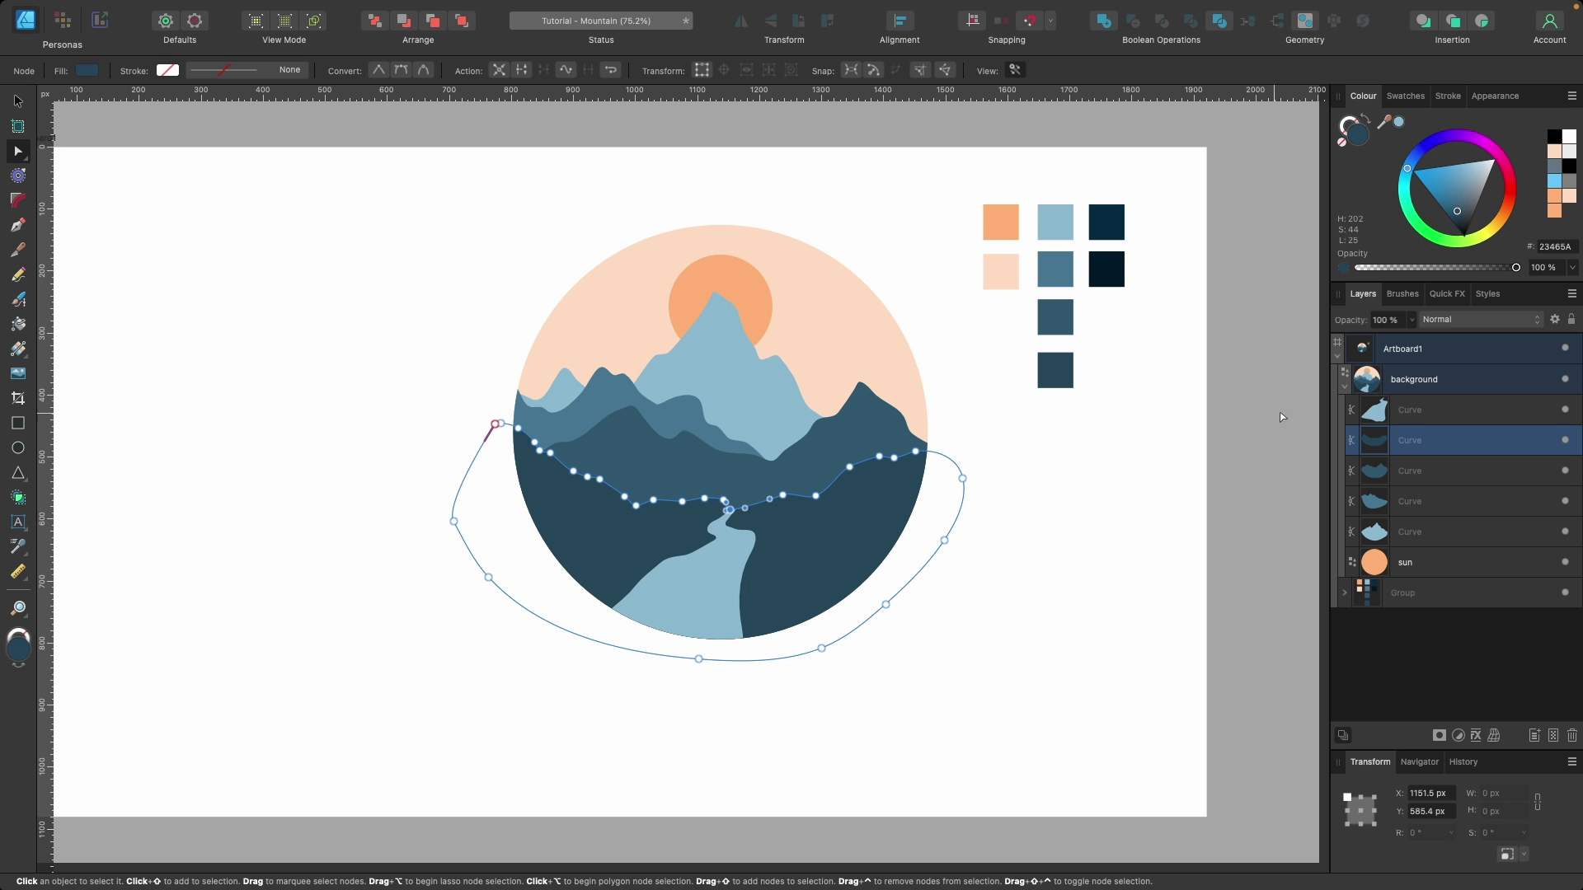
Draw a light blue triangle about 58.5 px wide and 70.2 px high on the mid-ground mountain and convert it to curves
left_click(1416, 413)
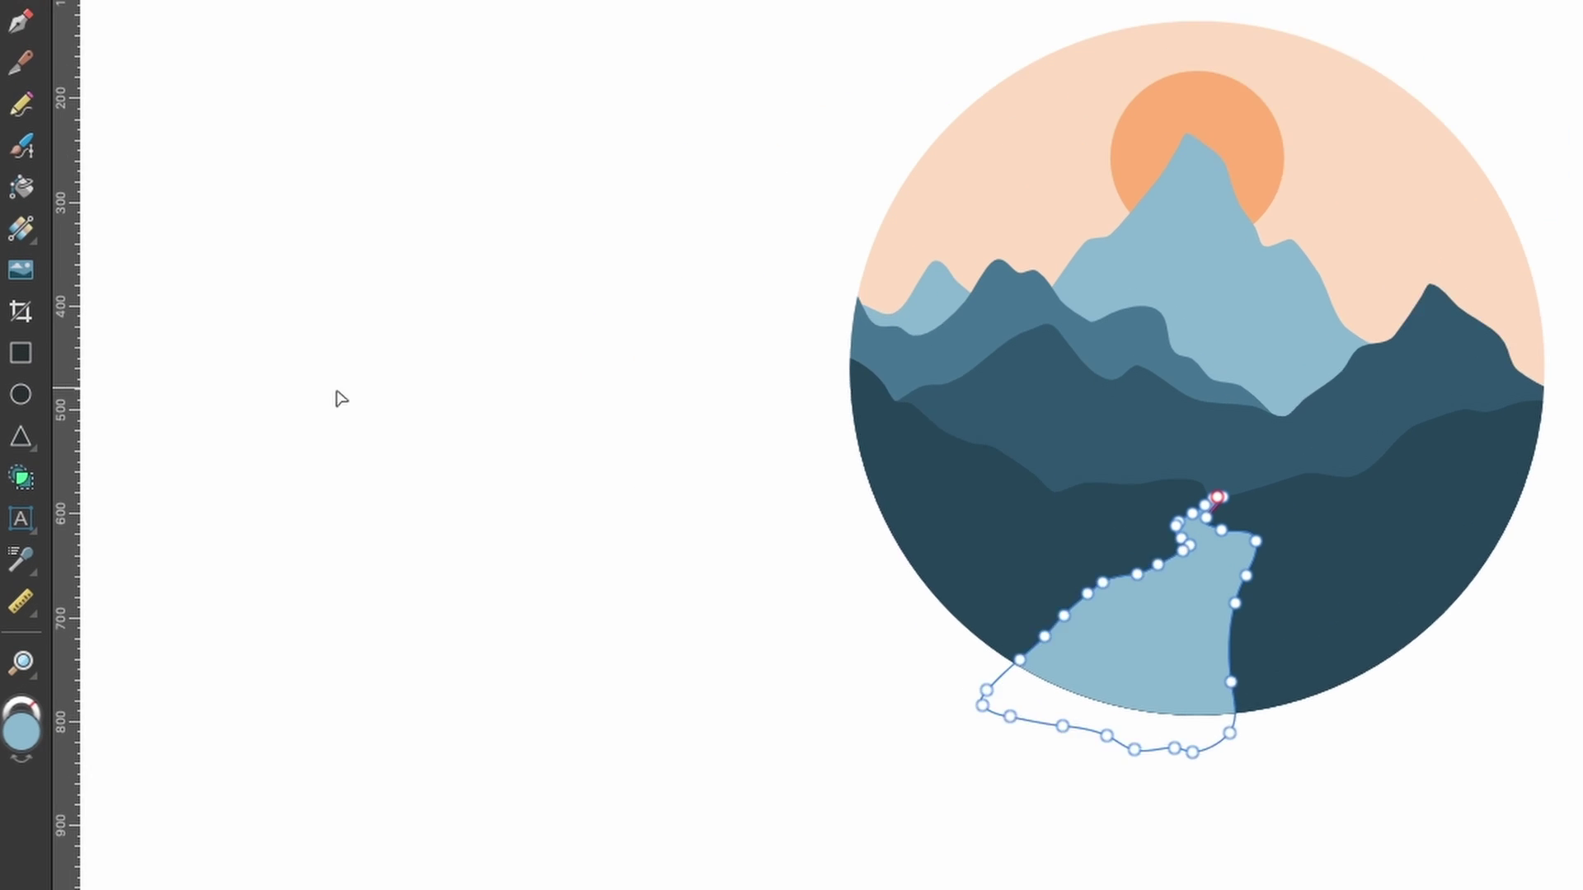
left_click(22, 430)
scroll(1264, 453, "up", 5)
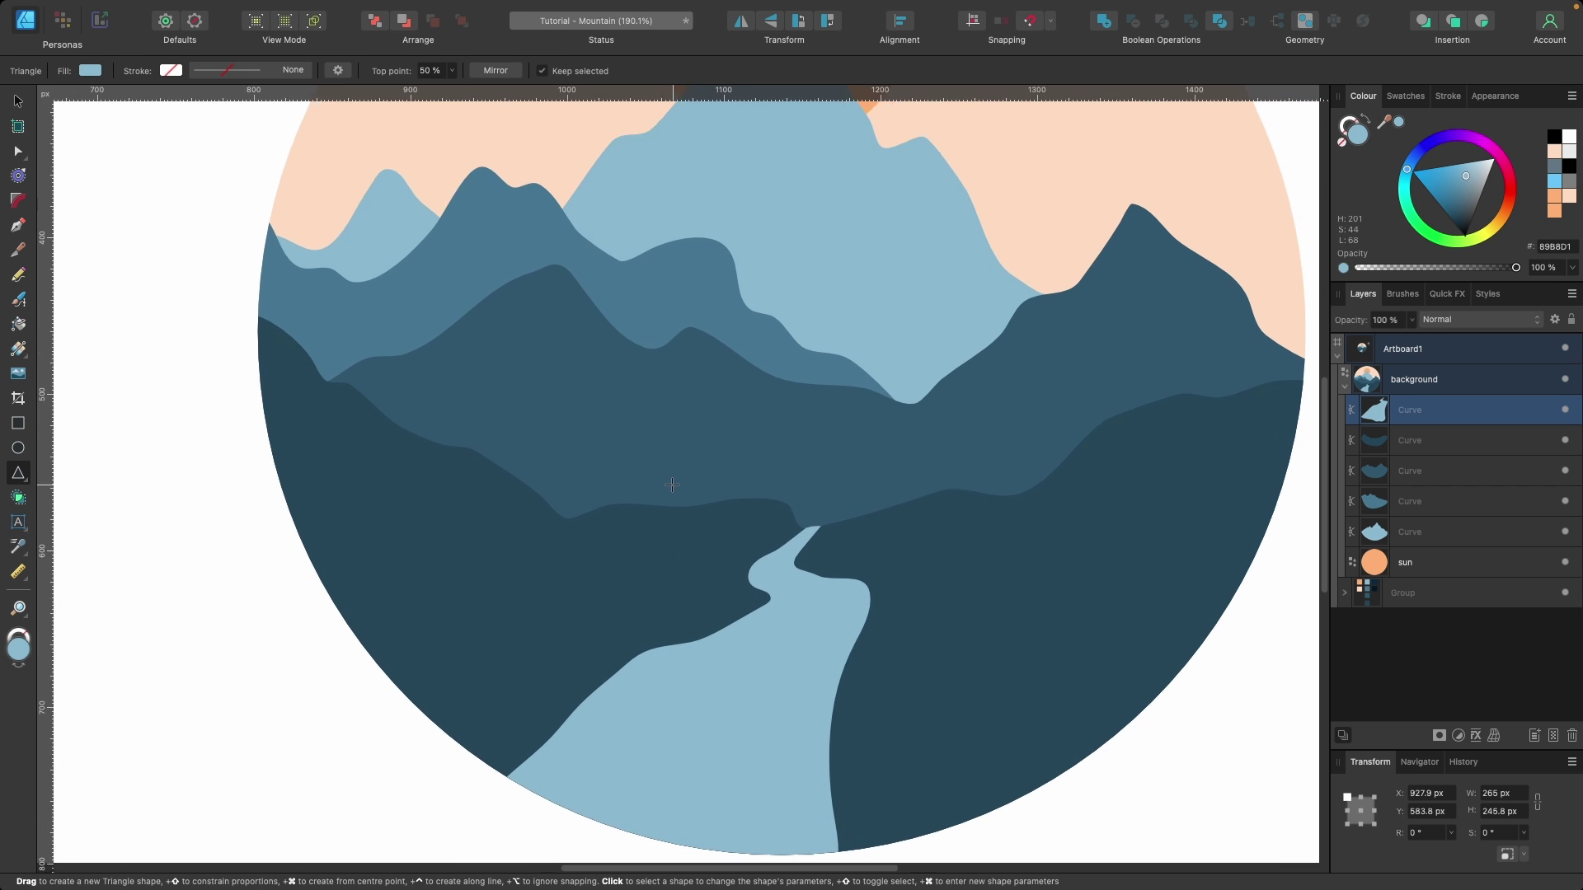
scroll(672, 484, "down", 2)
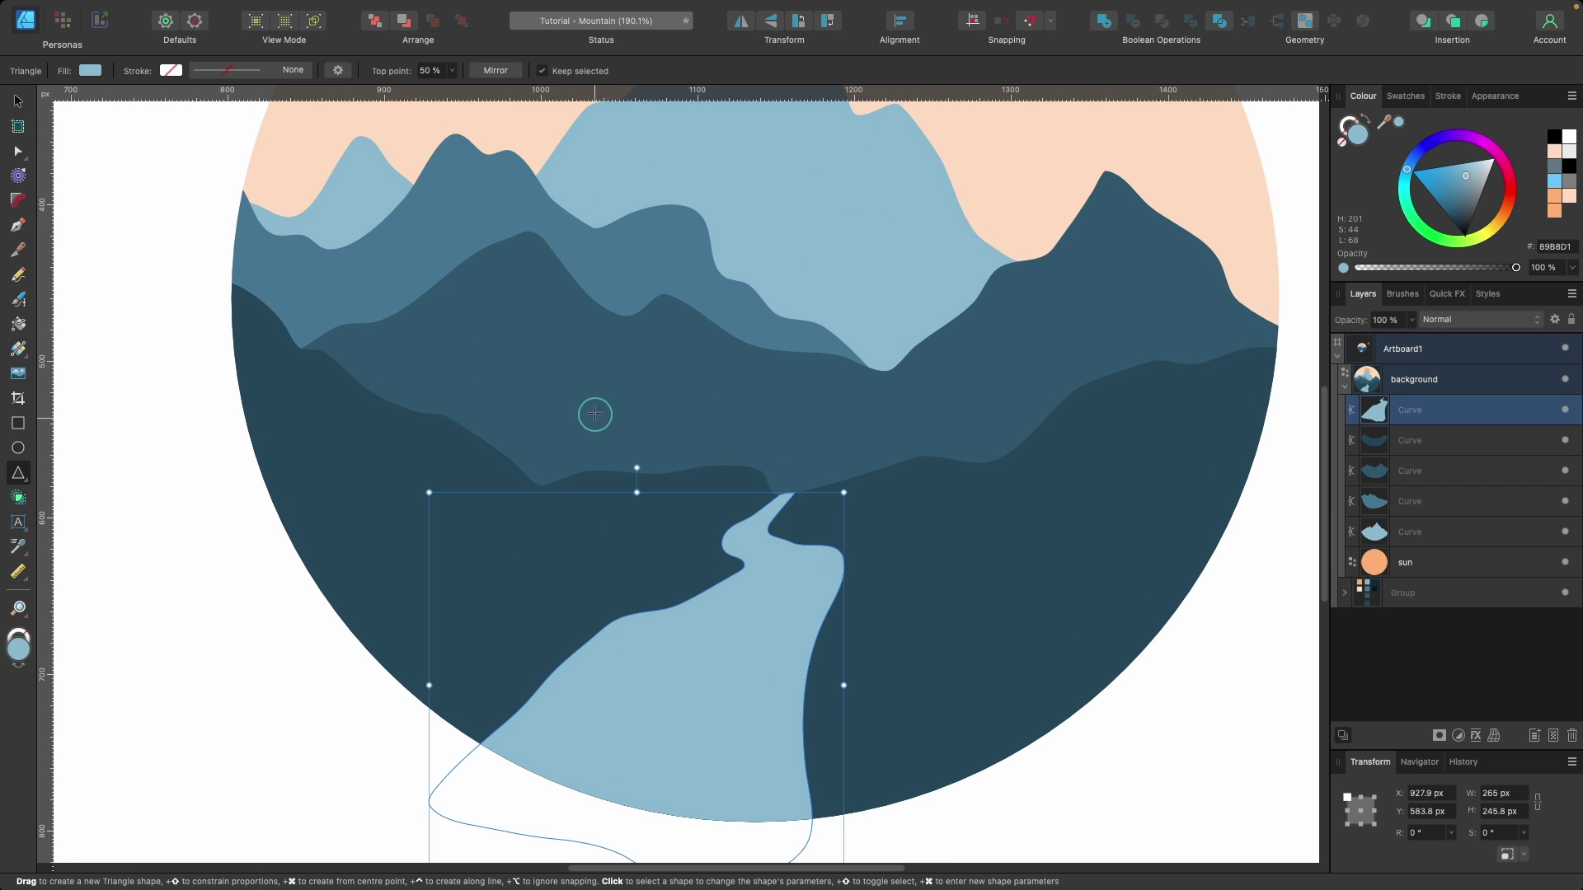
left_click_drag(596, 418, 688, 309)
scroll(688, 309, "up", 4)
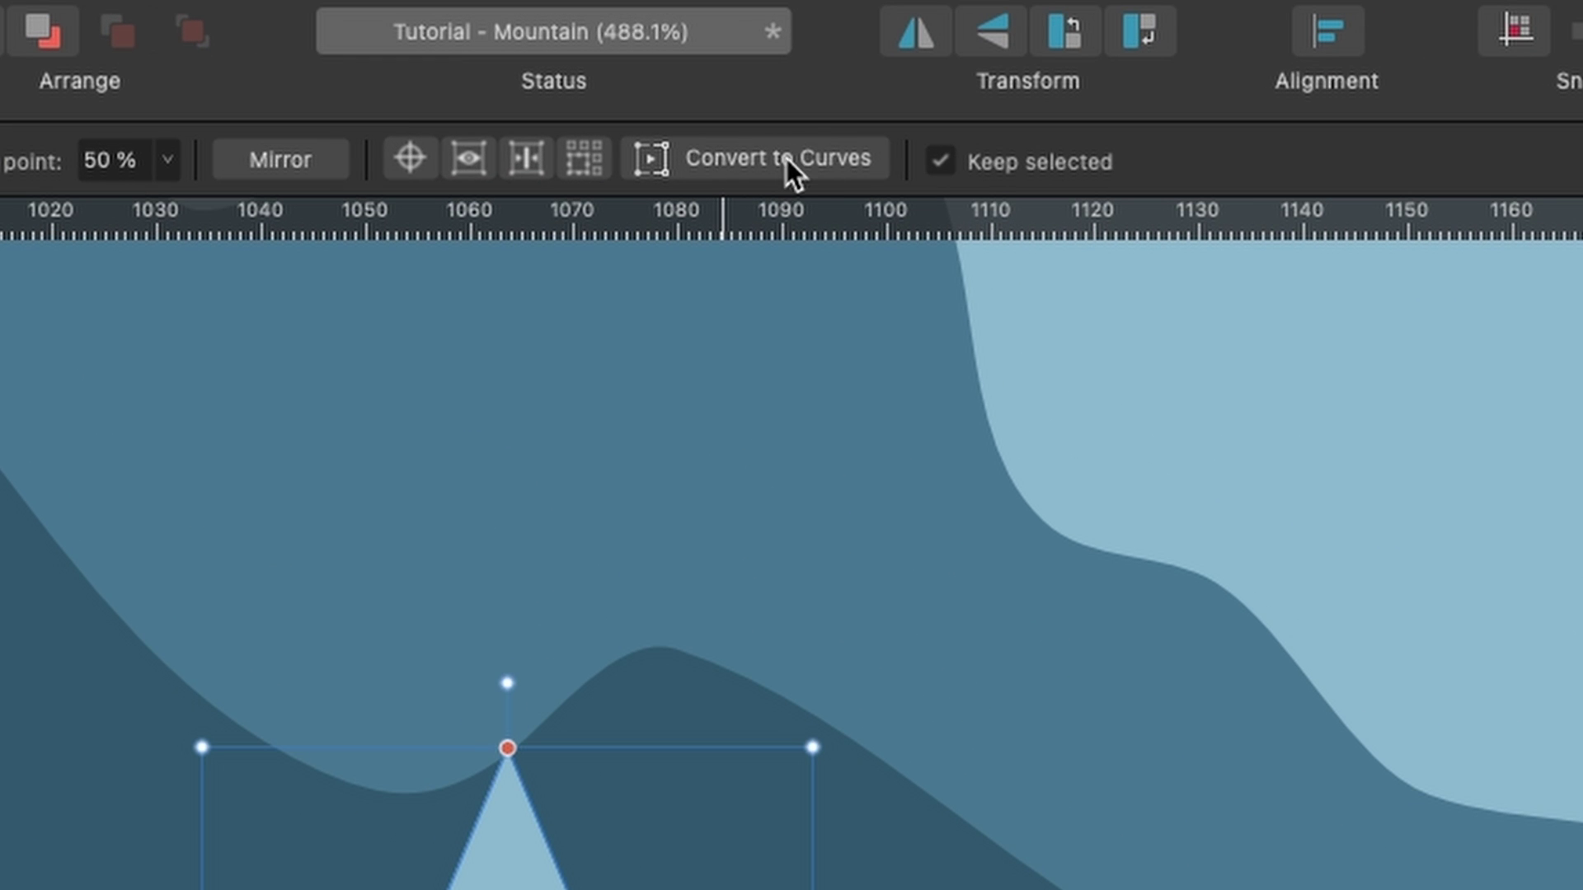
left_click(787, 158)
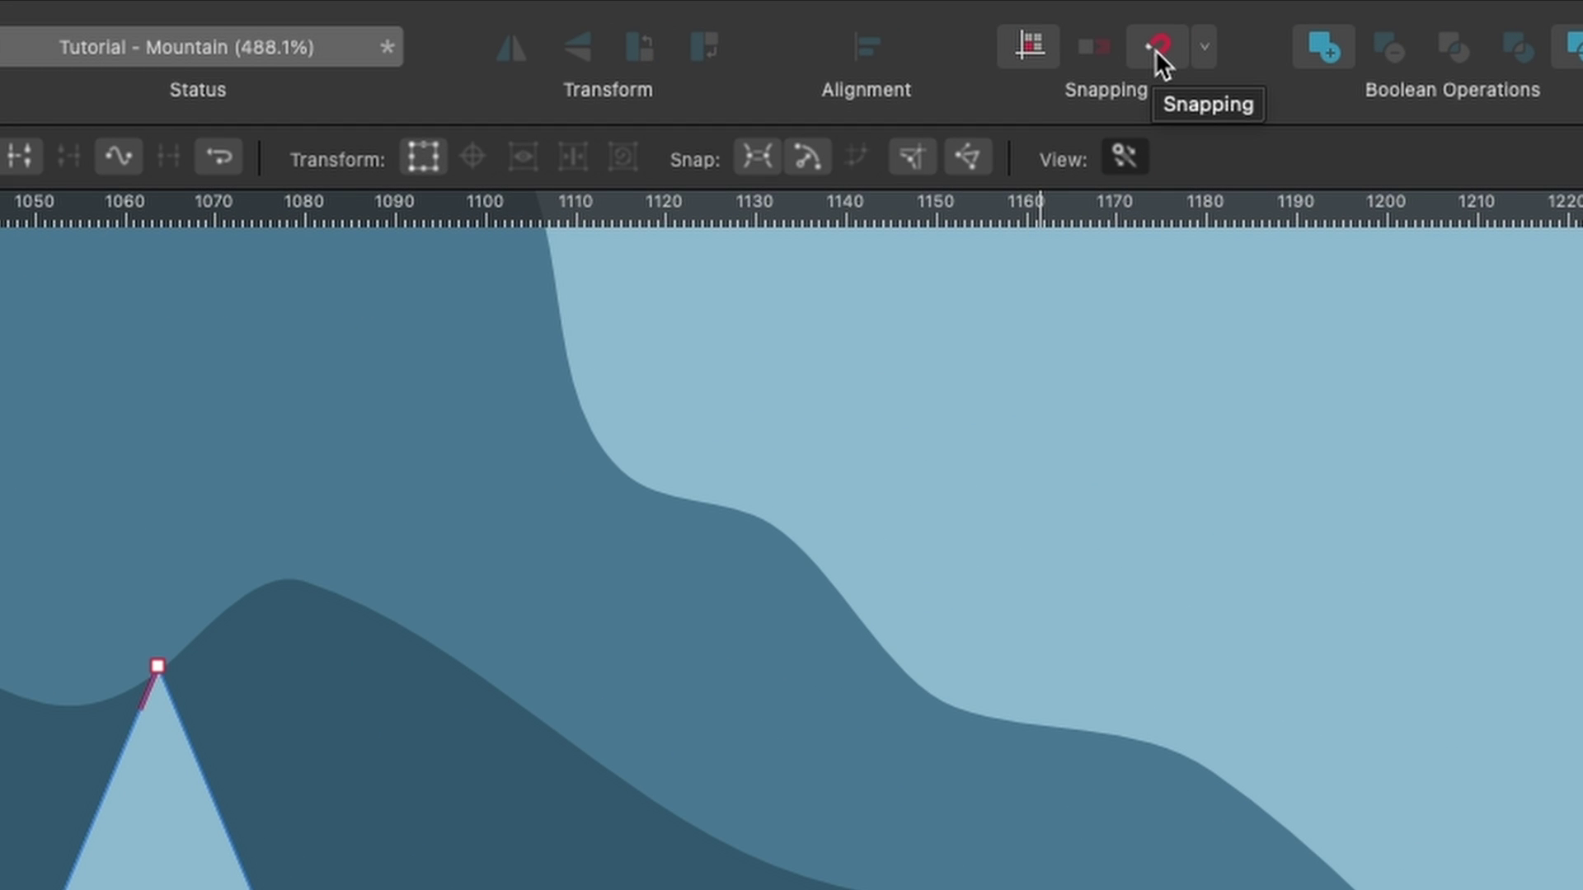
With snapping to the selected curve's own nodes enabled, add a node at the midpoint of the triangle's base and raise it about 14 px
left_click(1153, 48)
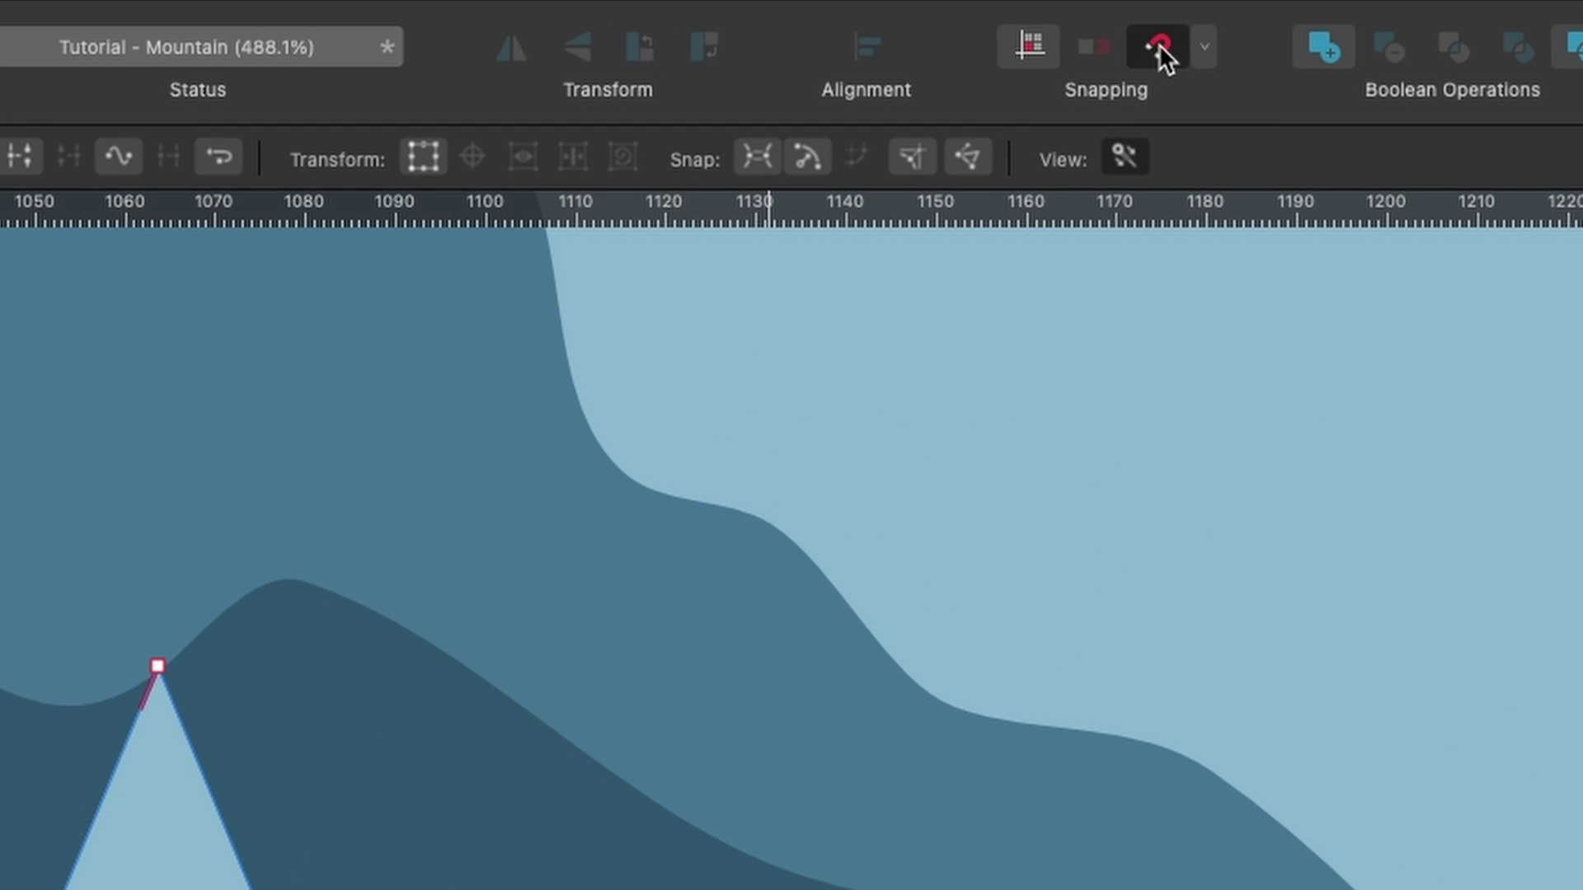
left_click(759, 154)
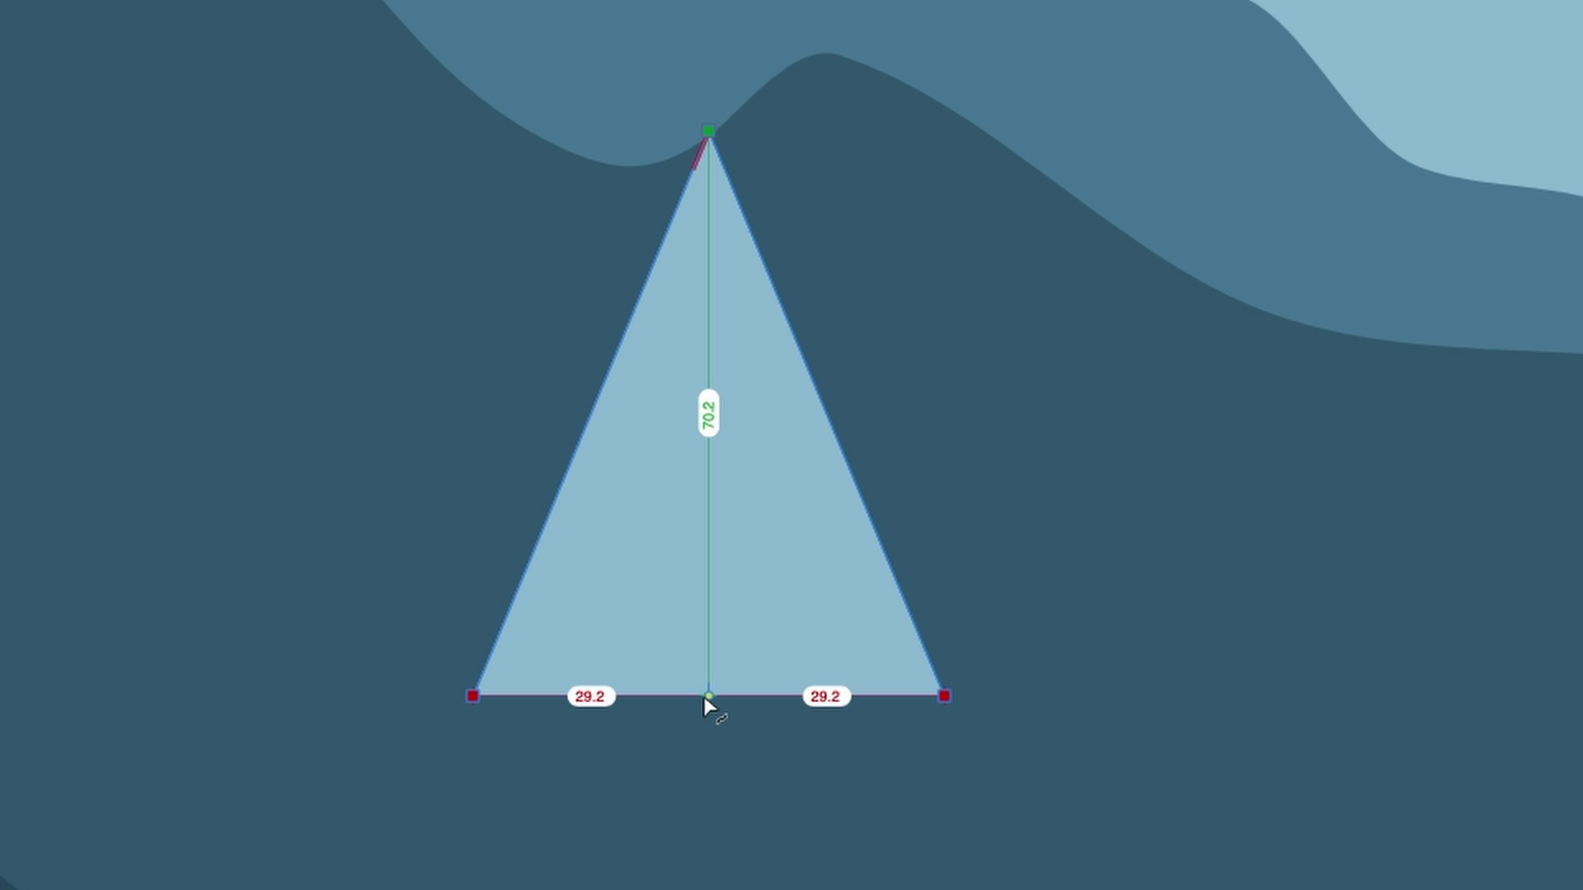
left_click(709, 697)
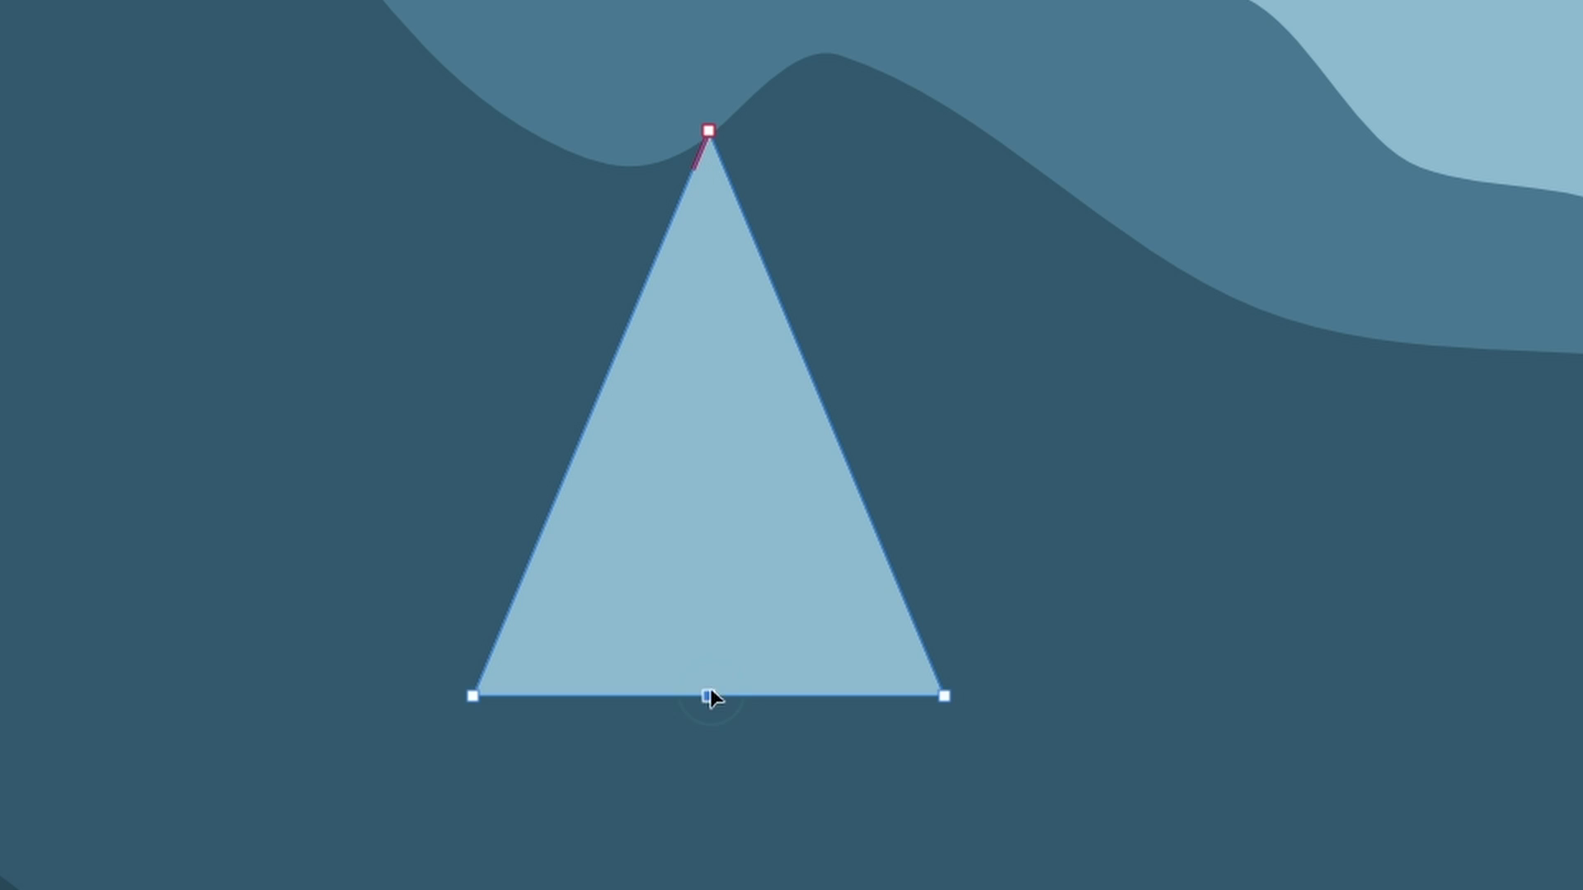
left_click_drag(711, 693, 697, 591)
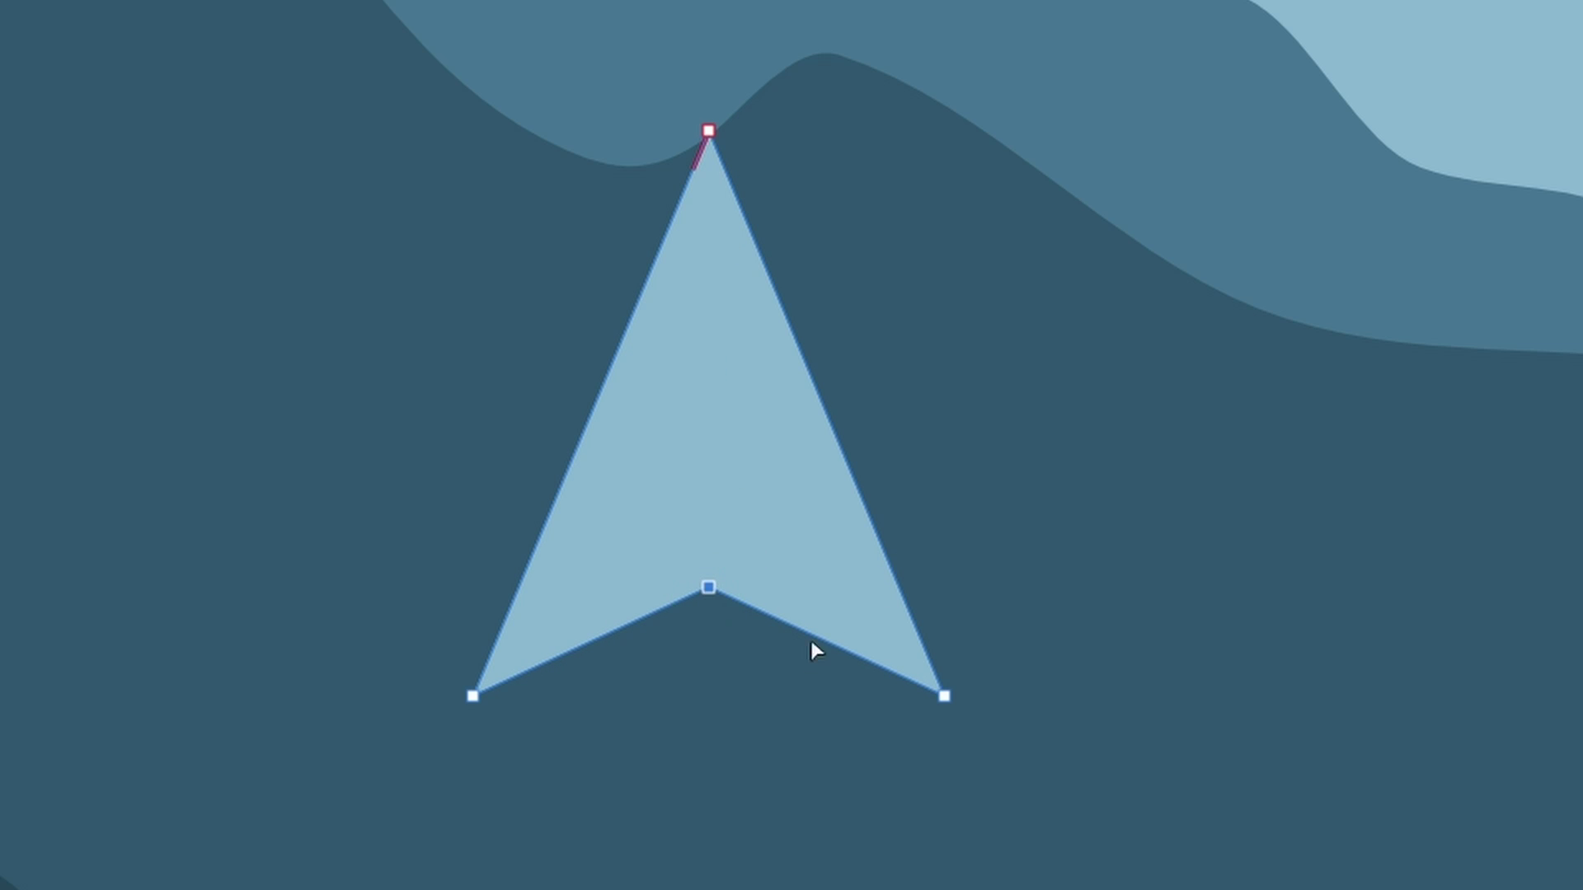
Bend both halves of the shape's base downward and its two long sides inward to form a symmetrical pine tree tier
scroll(813, 647, "up", 2)
left_click_drag(825, 613, 805, 662)
left_click_drag(466, 626, 498, 657)
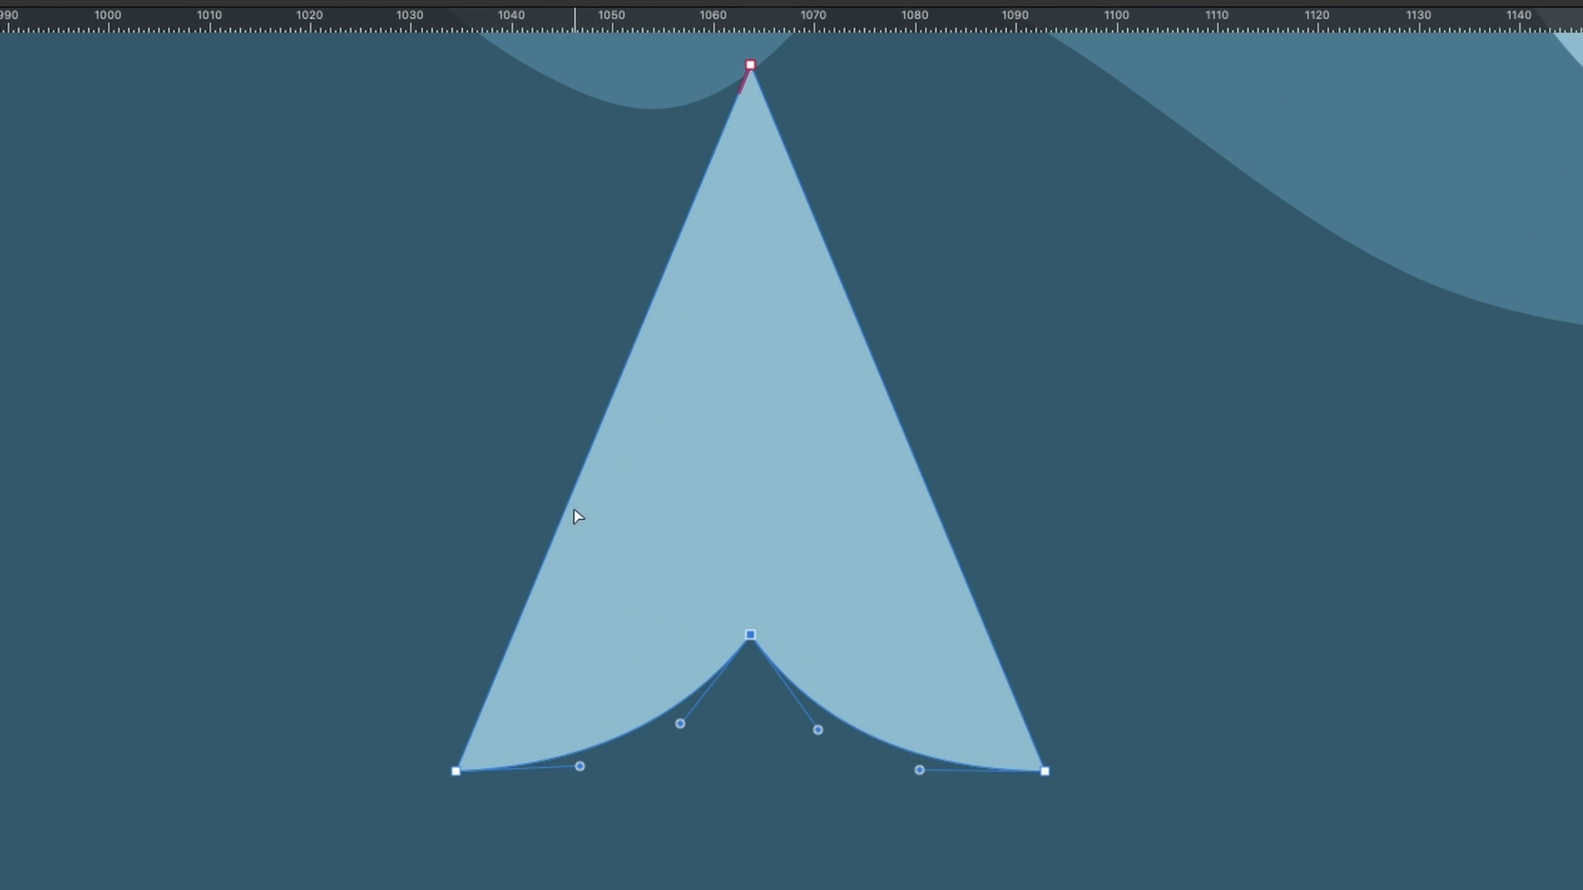
left_click_drag(572, 494, 625, 507)
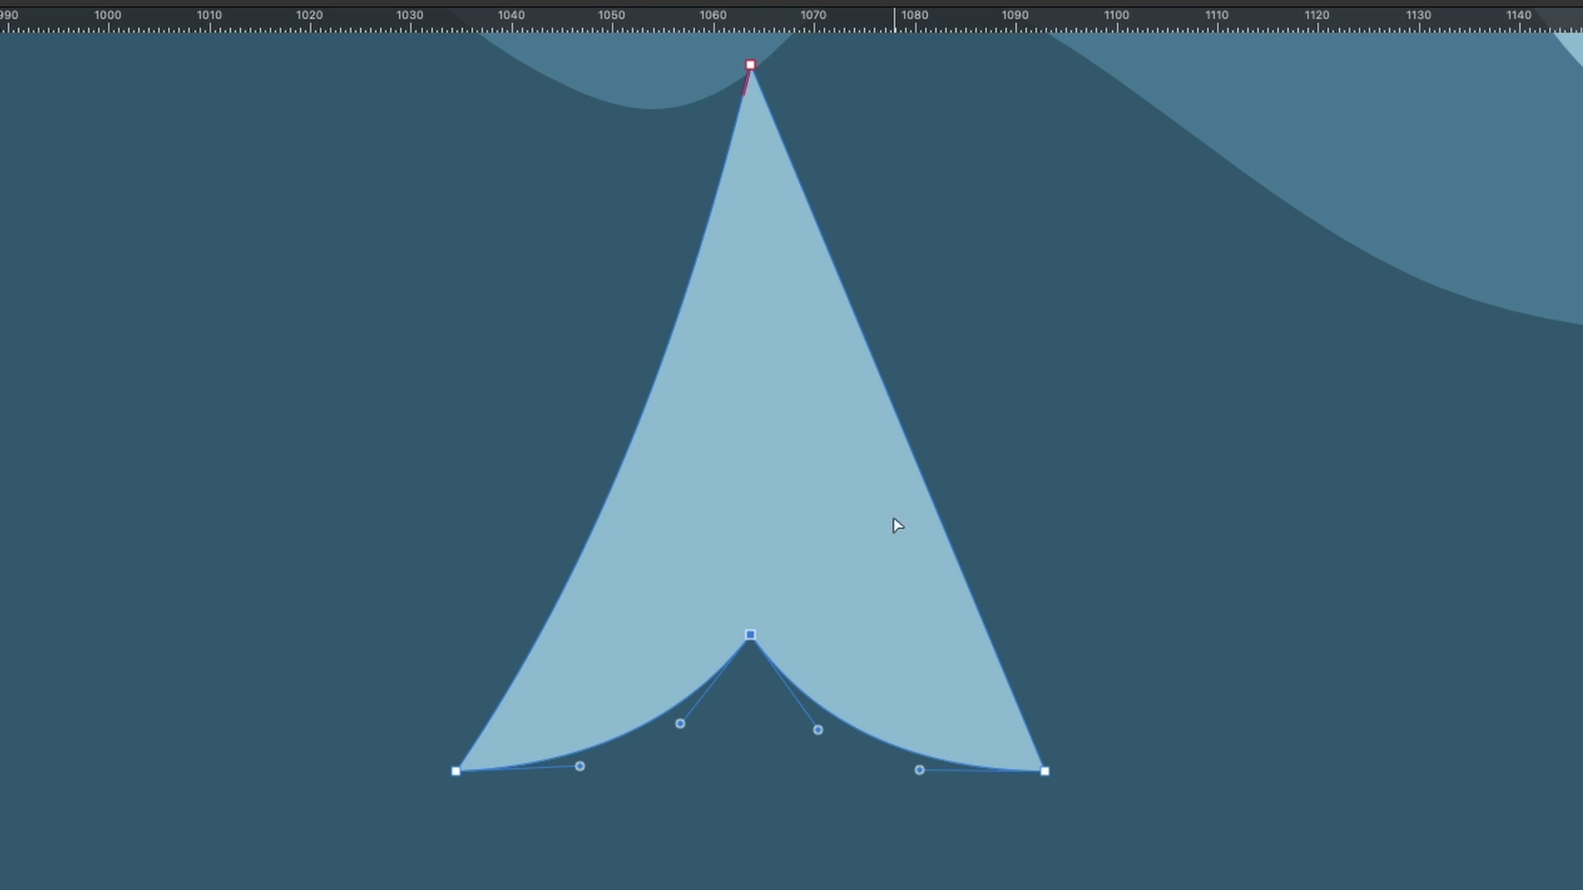
left_click_drag(936, 516, 895, 532)
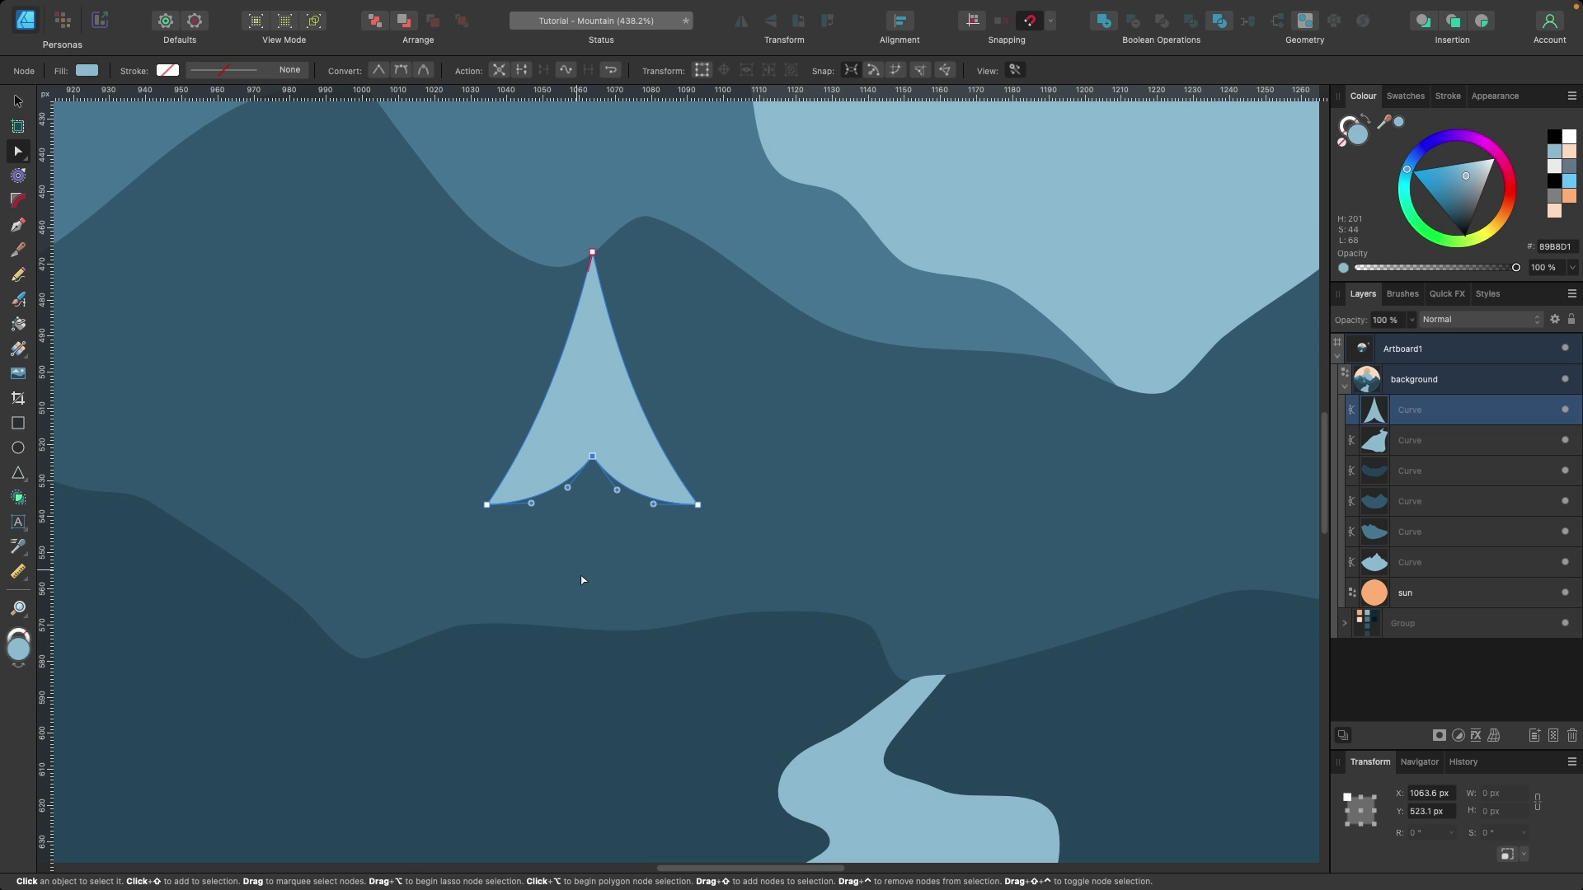
Fill the tier with dark navy (#012B42), scale it to about 43.7 × 52.4 px and place it over the foreground ridge's left slope
key("v")
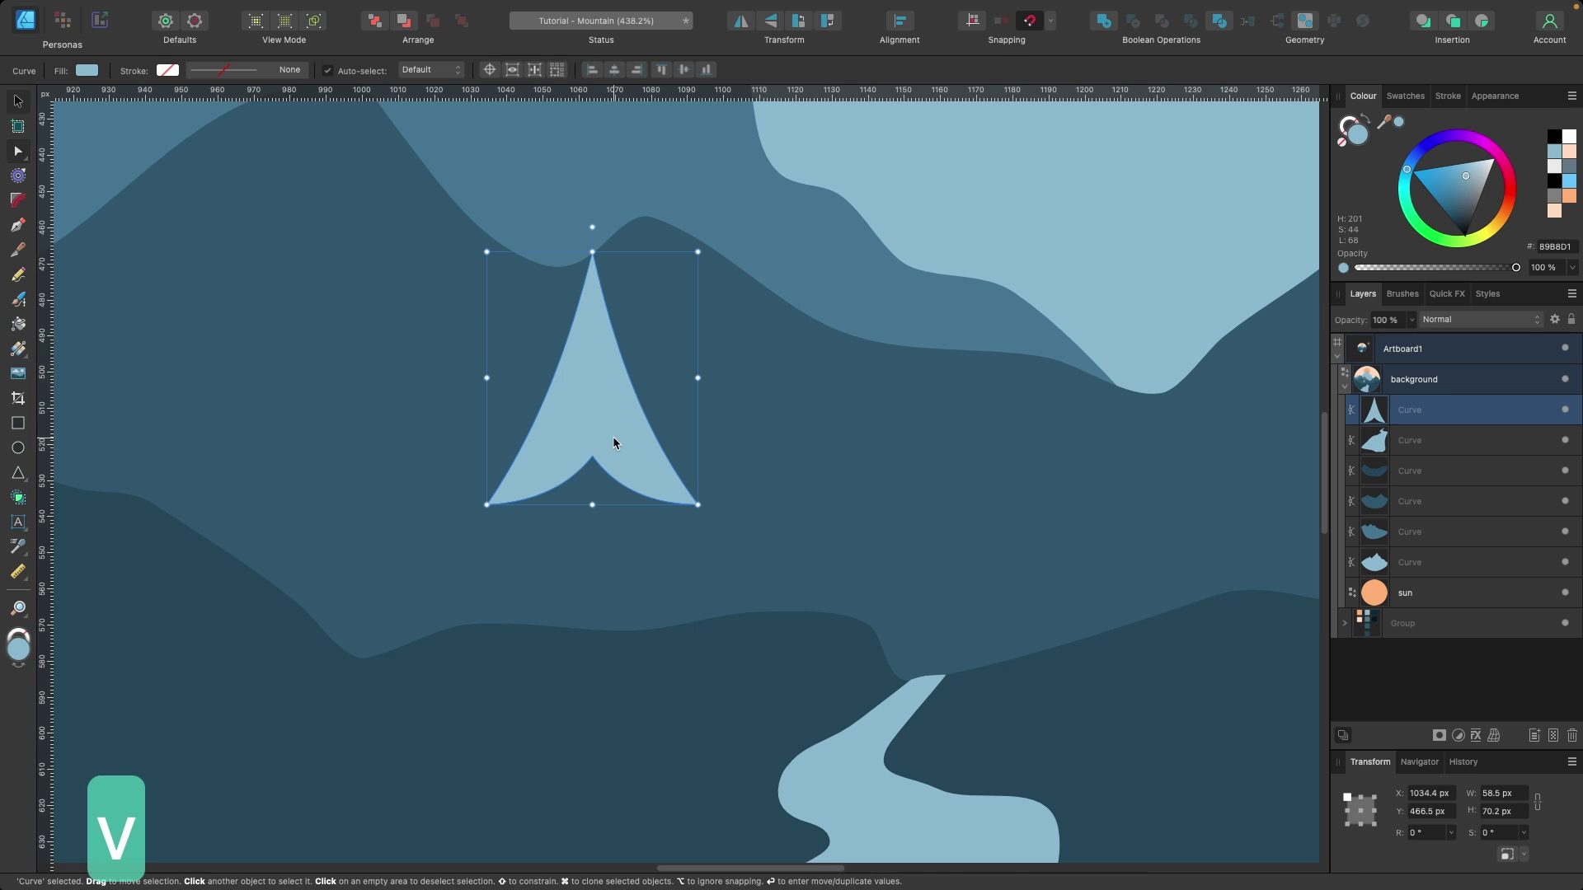
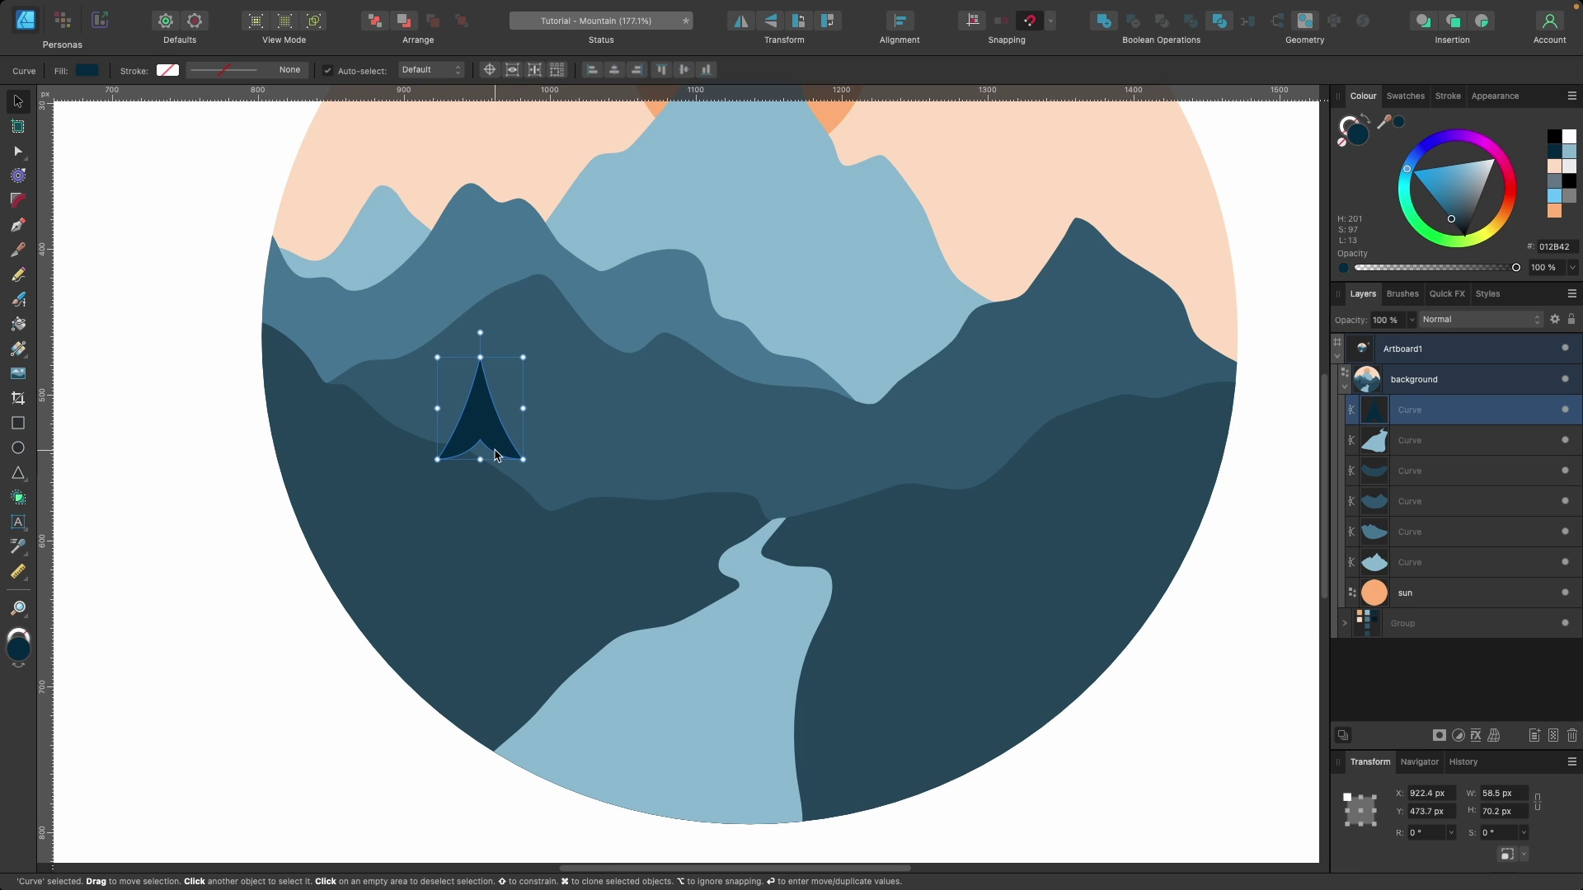
left_click_drag(493, 445, 508, 436)
scroll(513, 422, "down", 3)
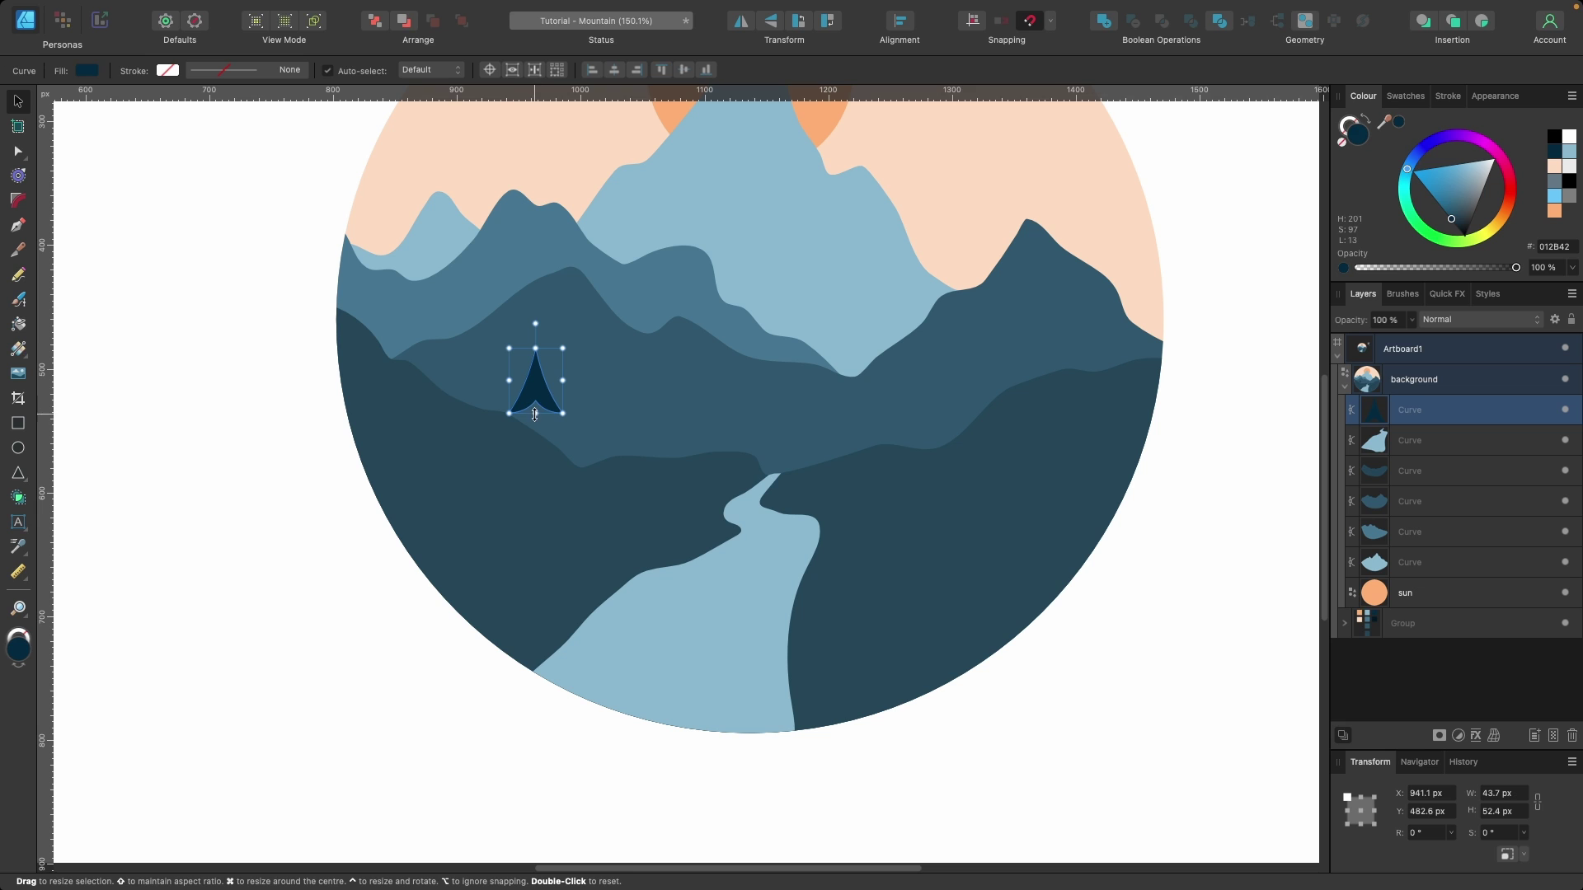
Duplicate the tree tier, move the copy about 24 px straight down and widen it from its centre to about 49.8 px
scroll(538, 415, "up", 2)
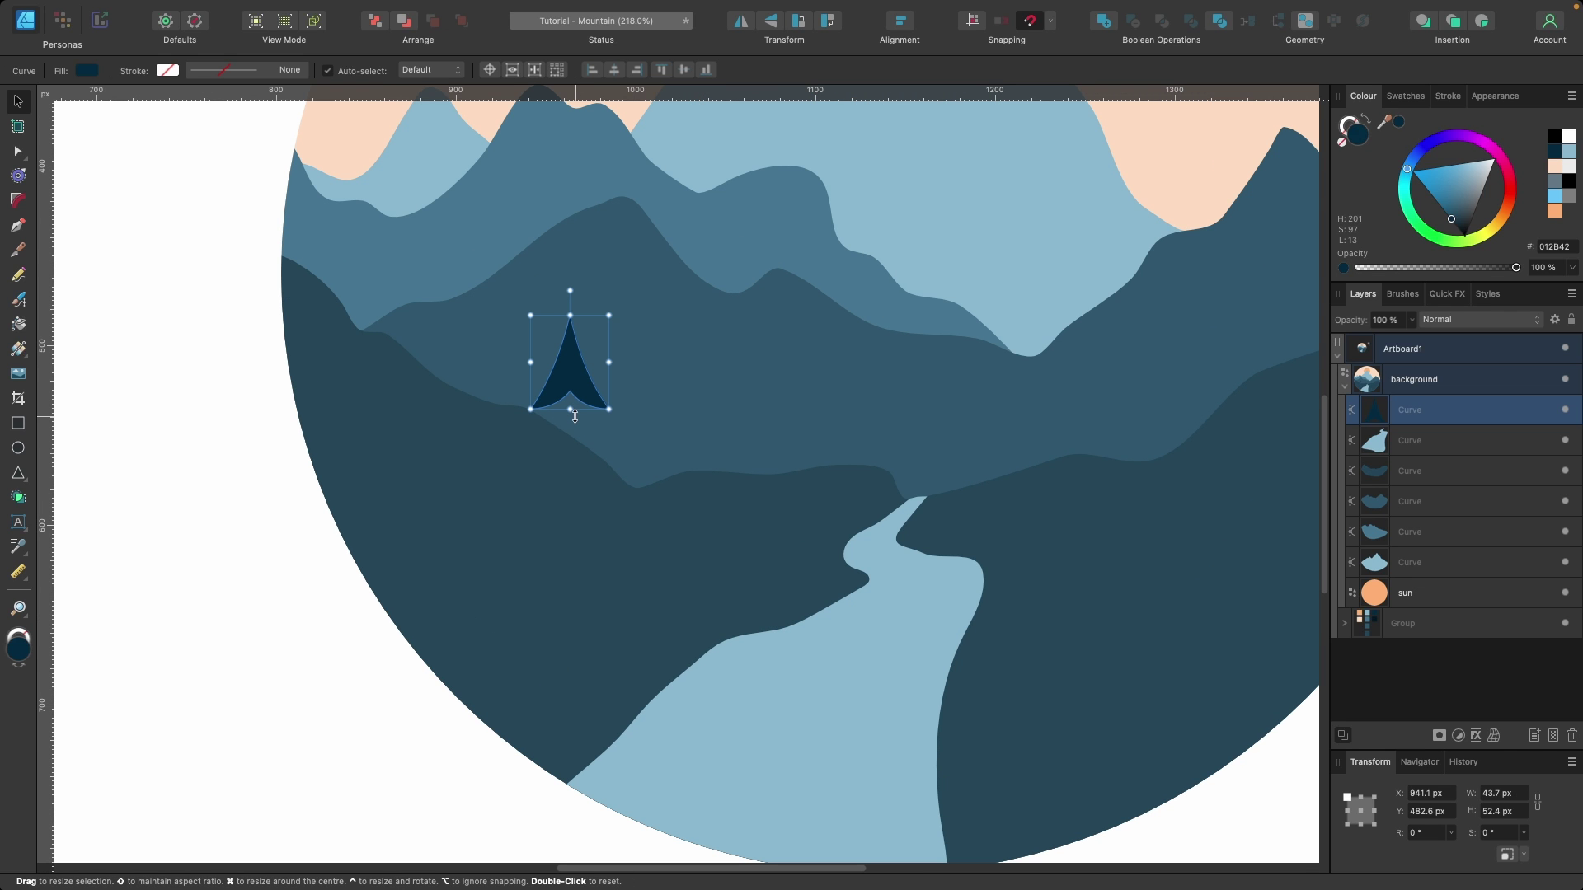
key("super+j")
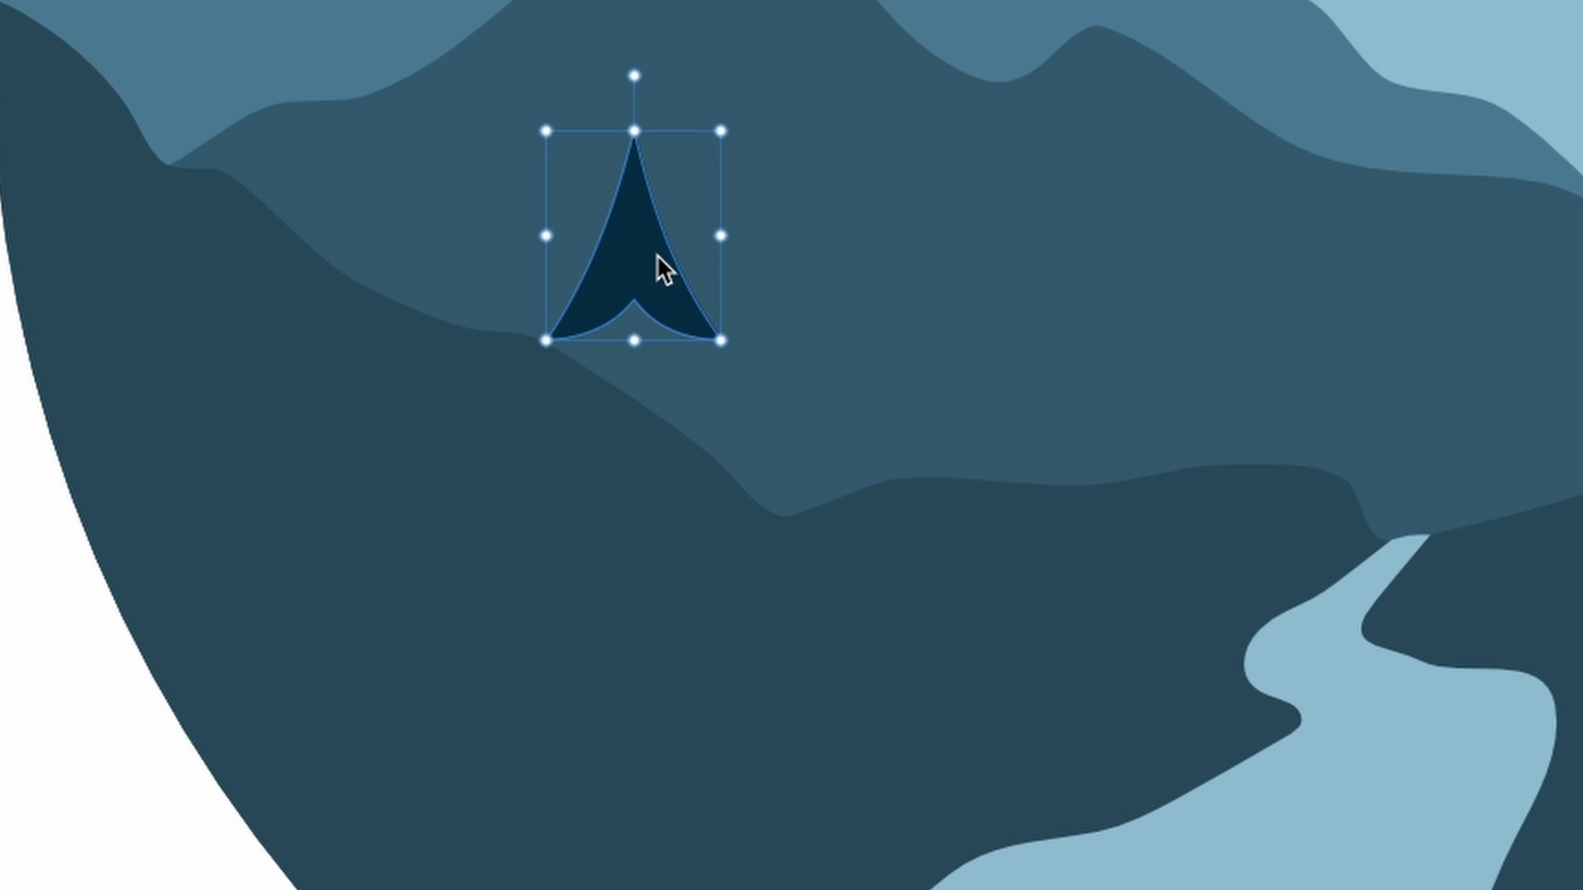
left_click_drag(579, 370, 579, 405)
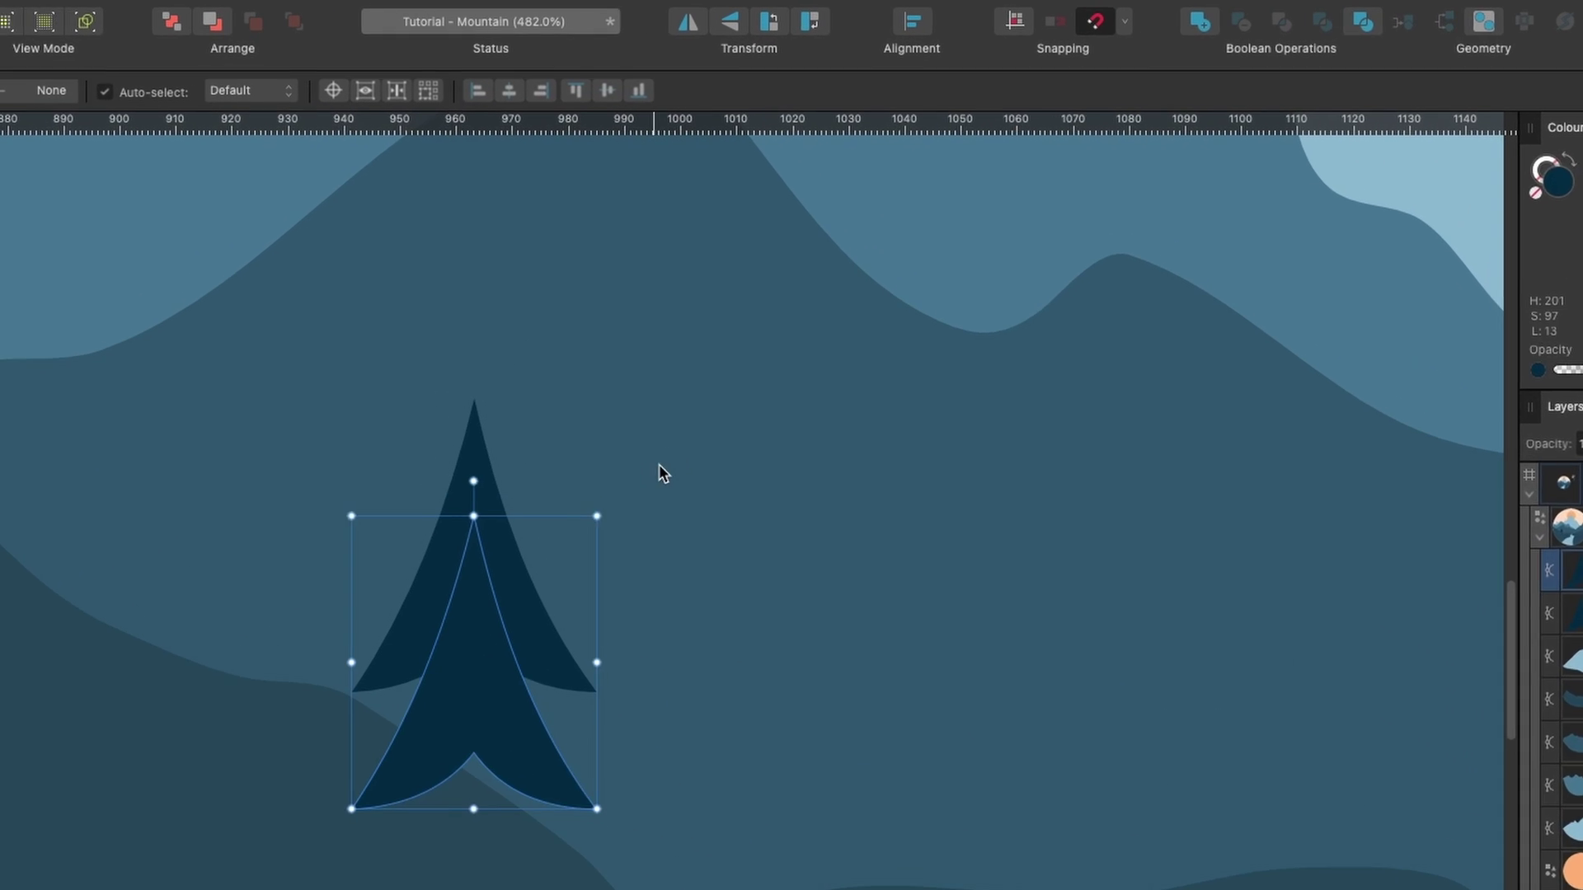
left_click(490, 737)
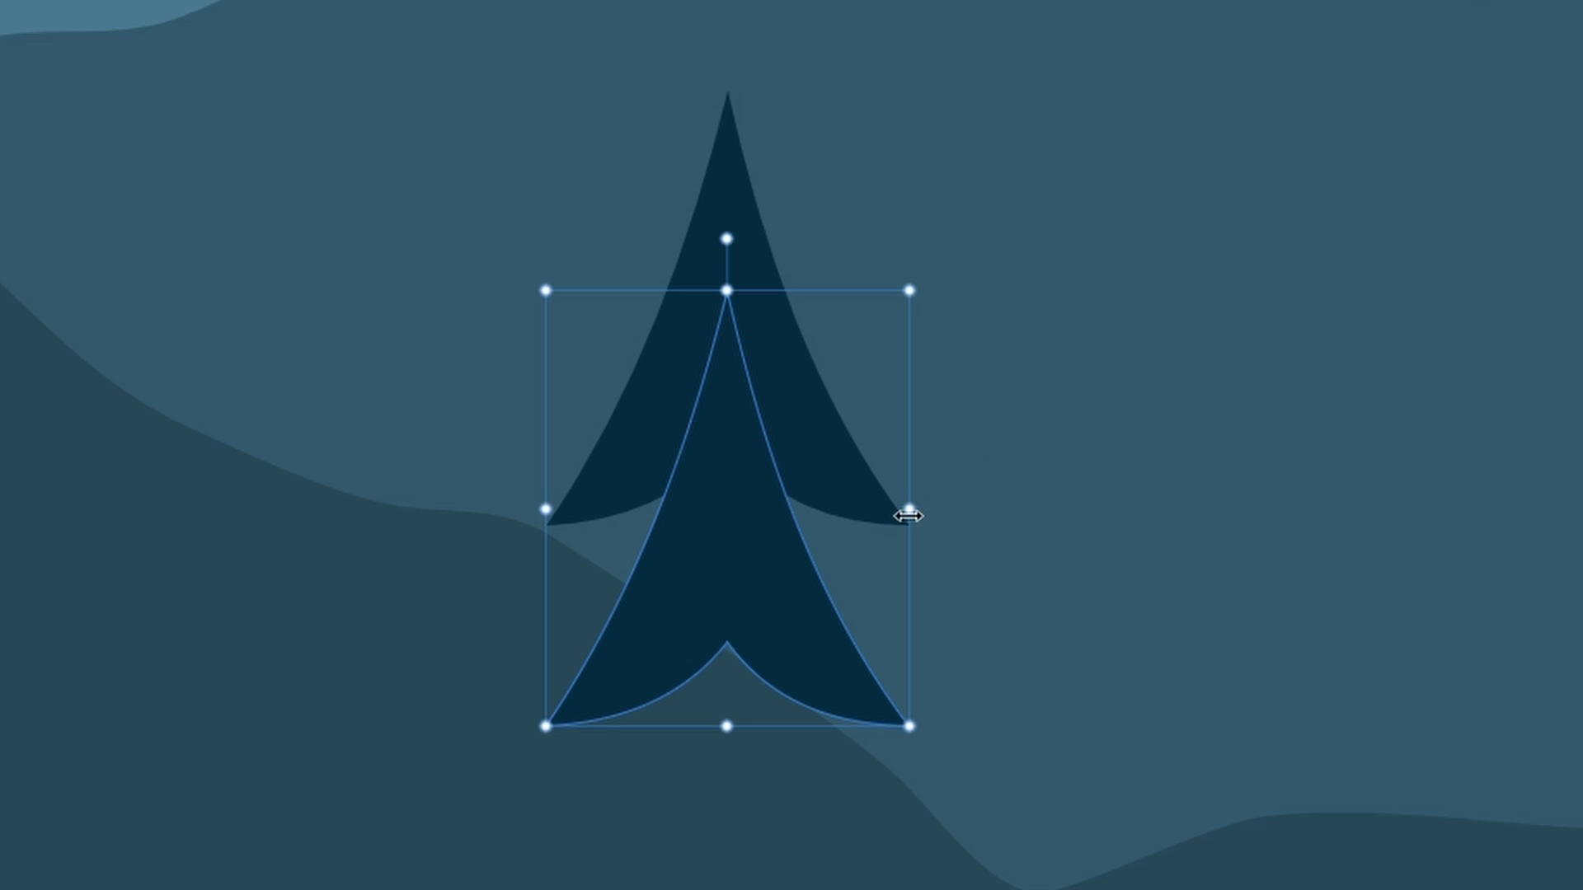
left_click_drag(908, 516, 933, 519)
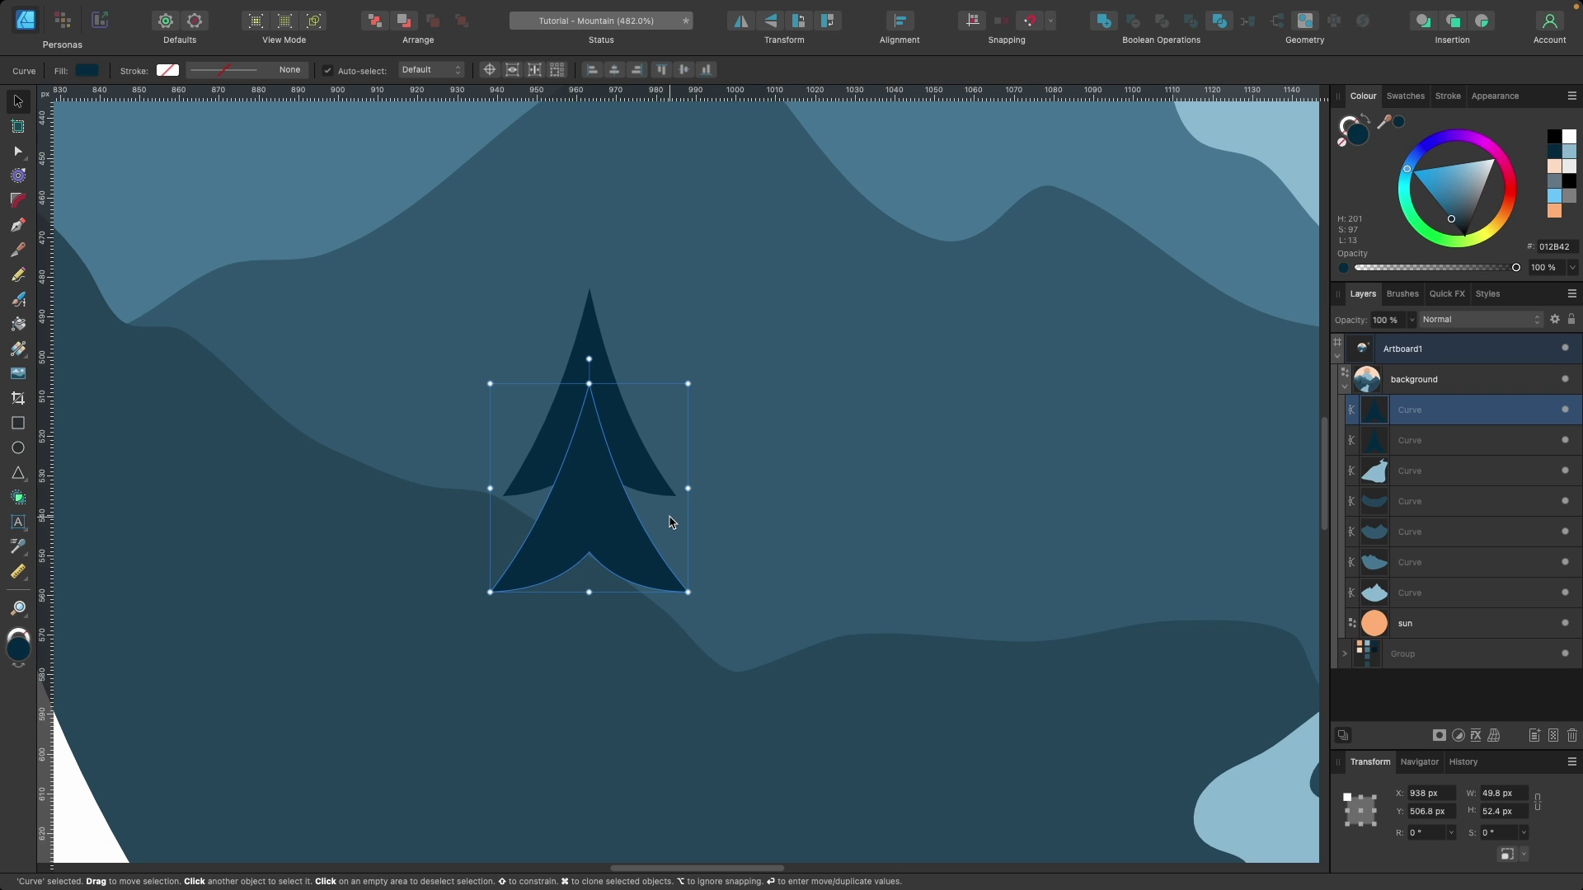
Keep duplicating the tier with the same offset and widening until the tree has thirteen tiers and extends past the circle's lower edge
scroll(670, 520, "down", 3)
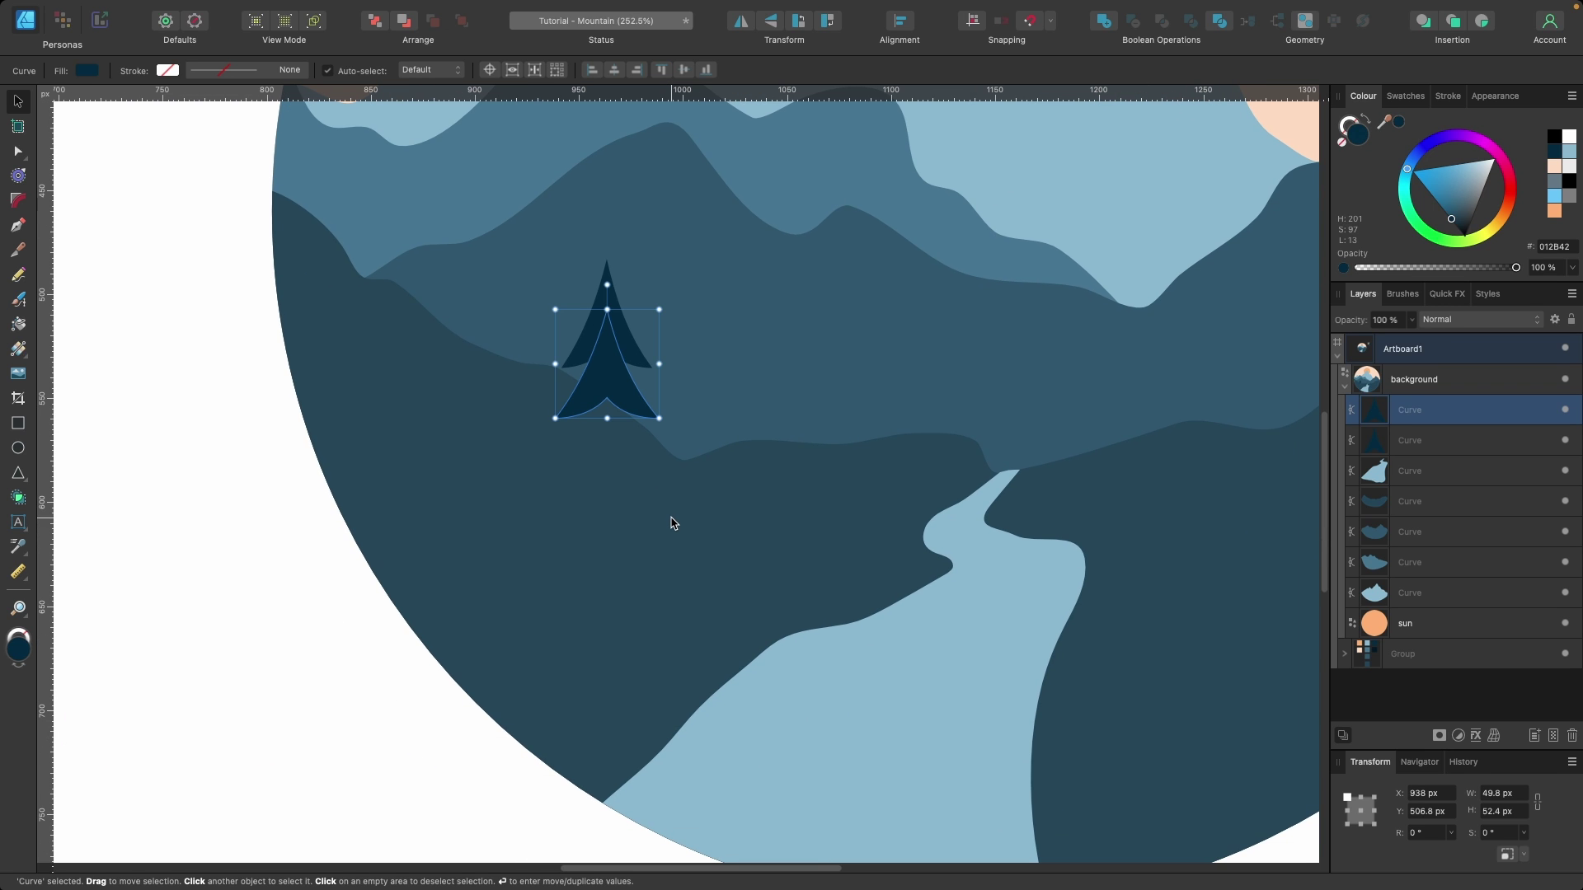
key("super+j")
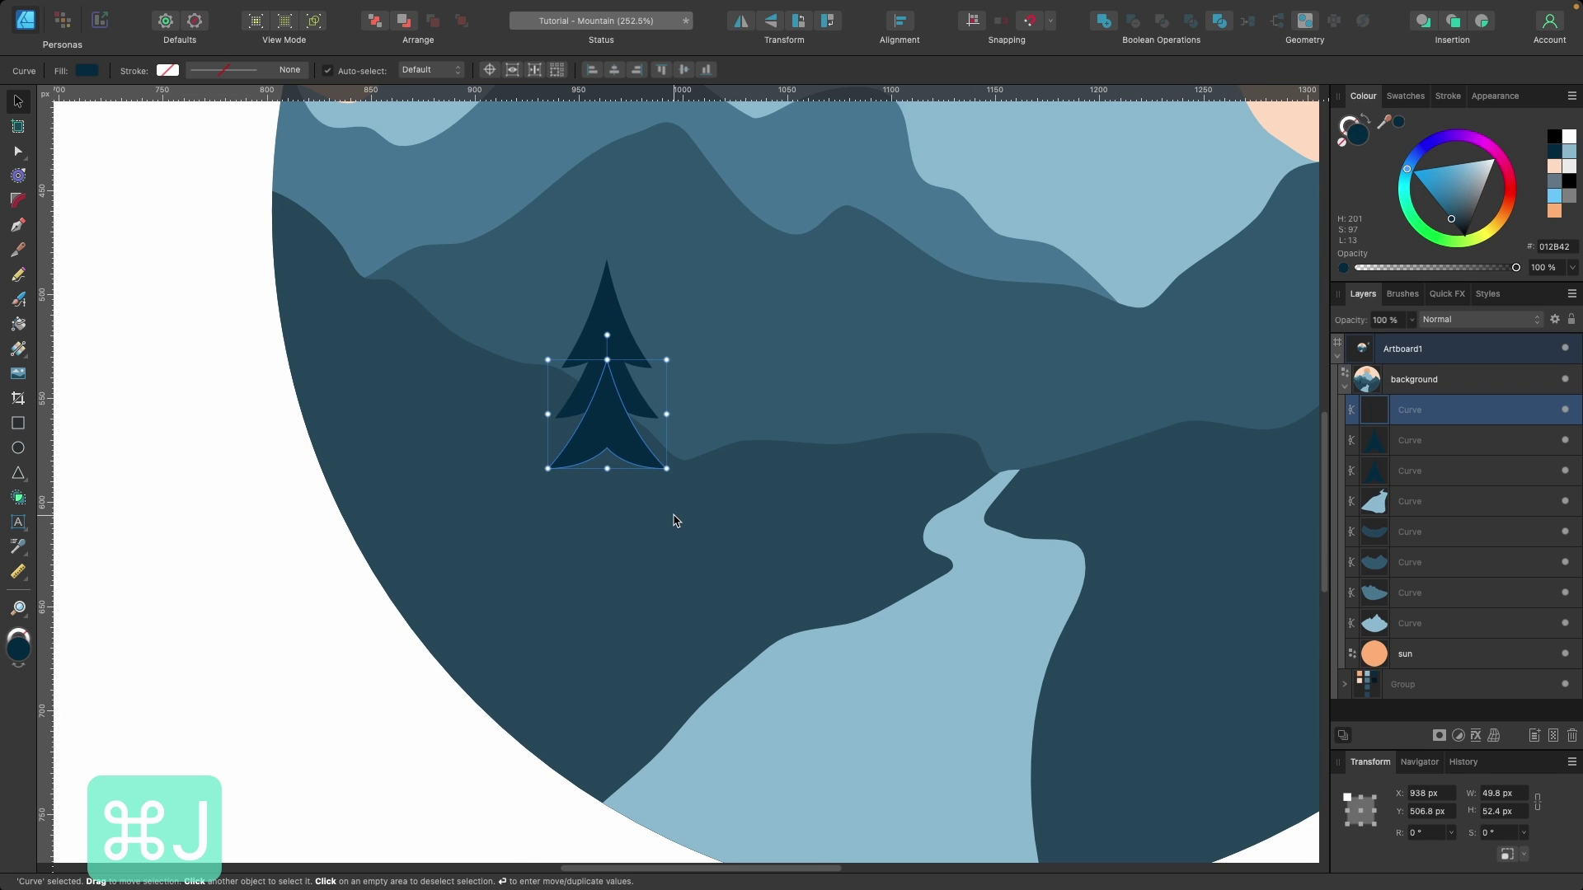
key("super+j")
key("super+j")
key("super+j")
key("super+j")
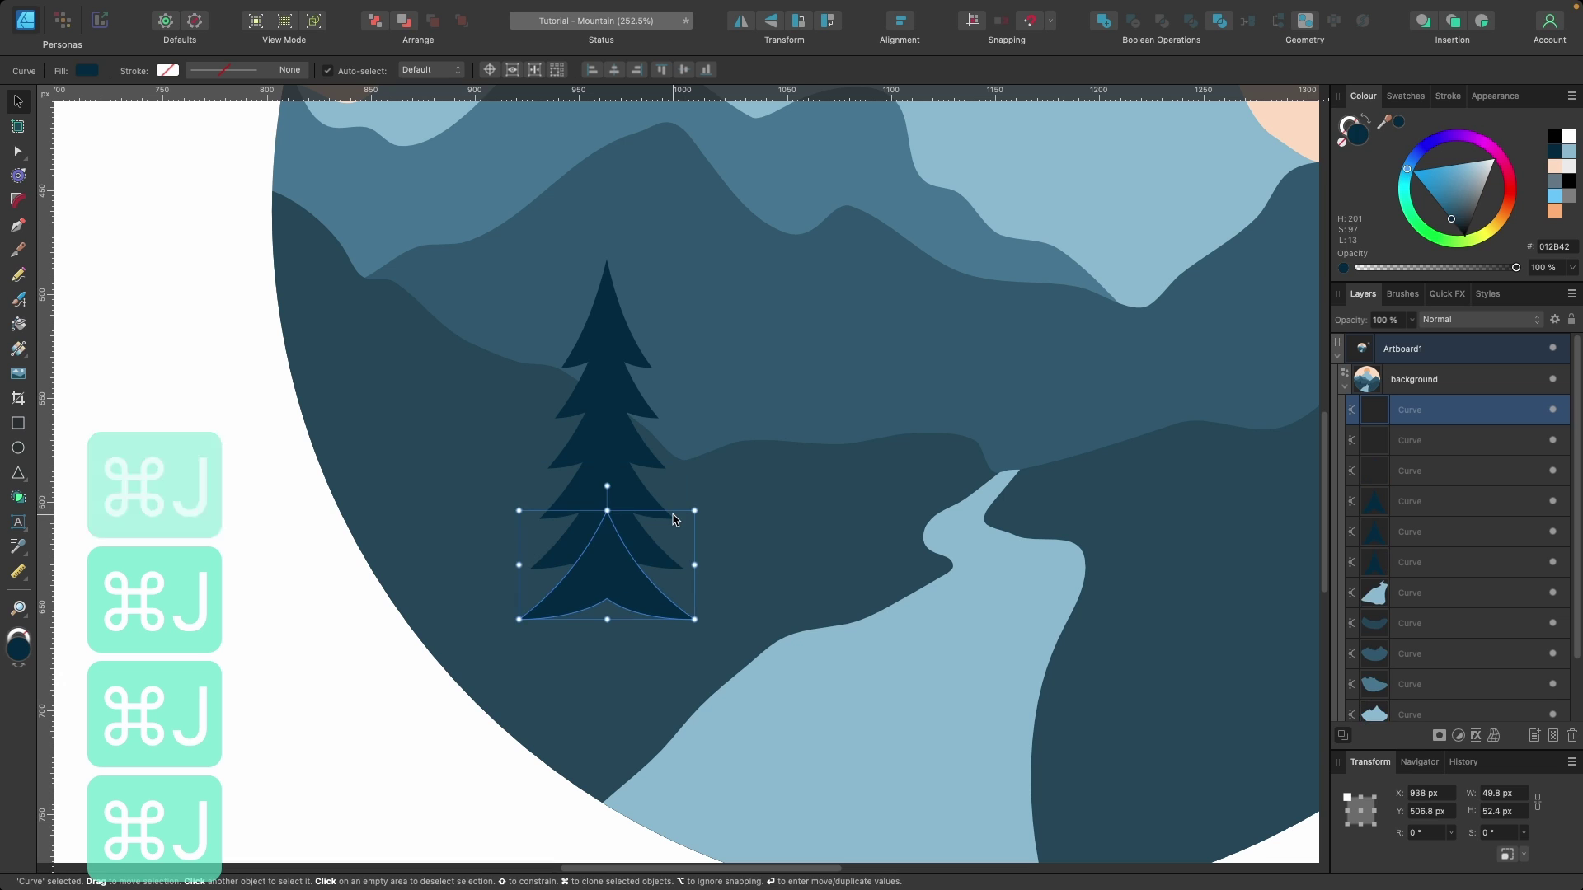
key("super+j")
key("super+j")
key("super+j")
key("super+j")
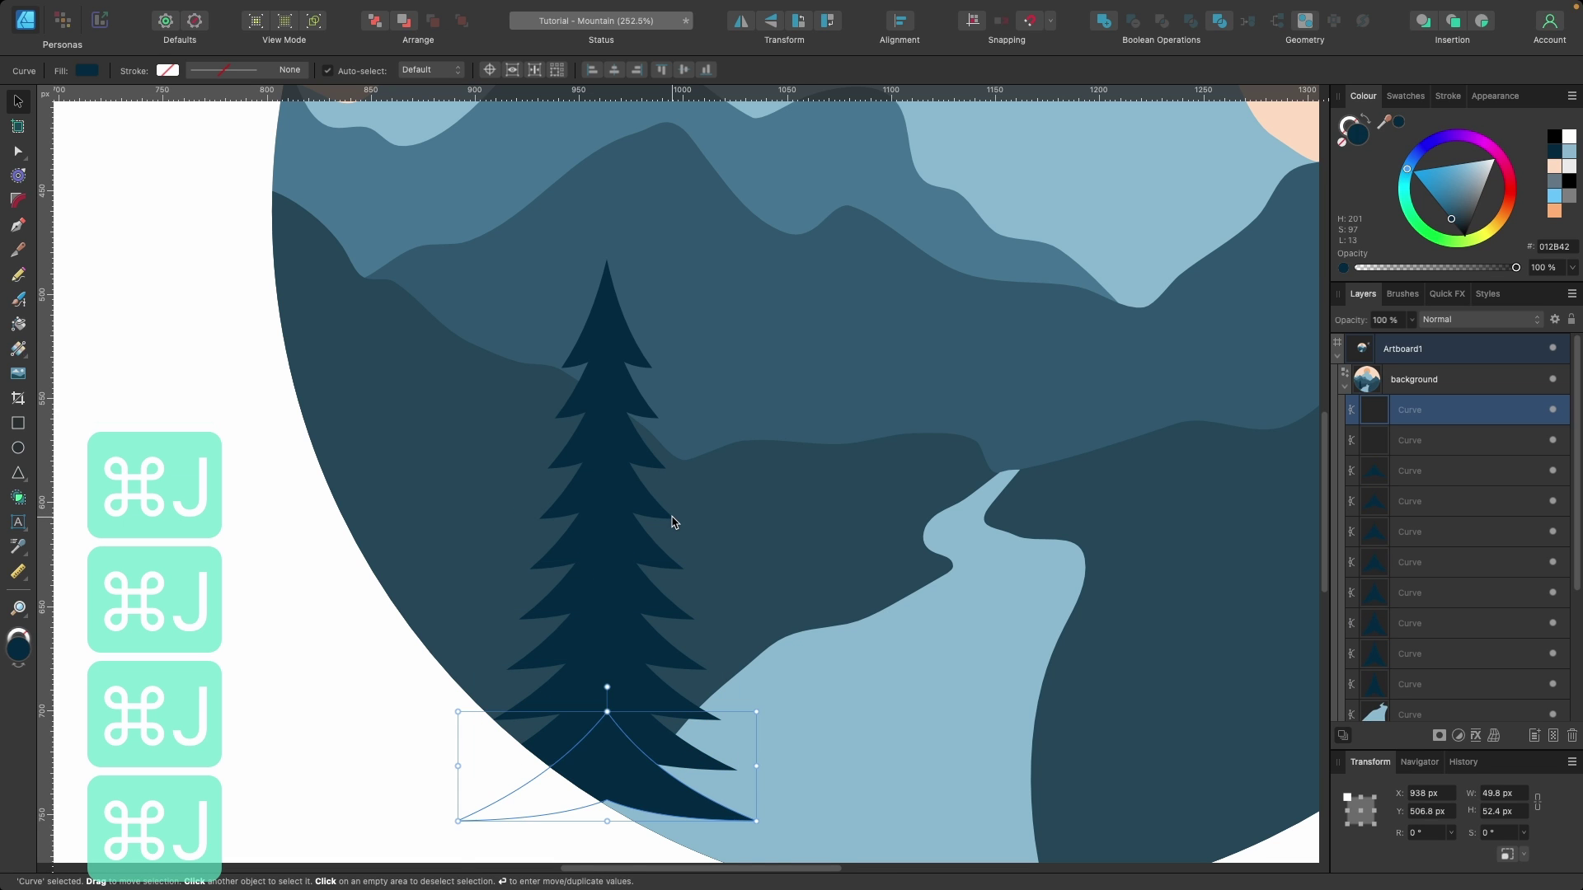
scroll(618, 343, "down", 5)
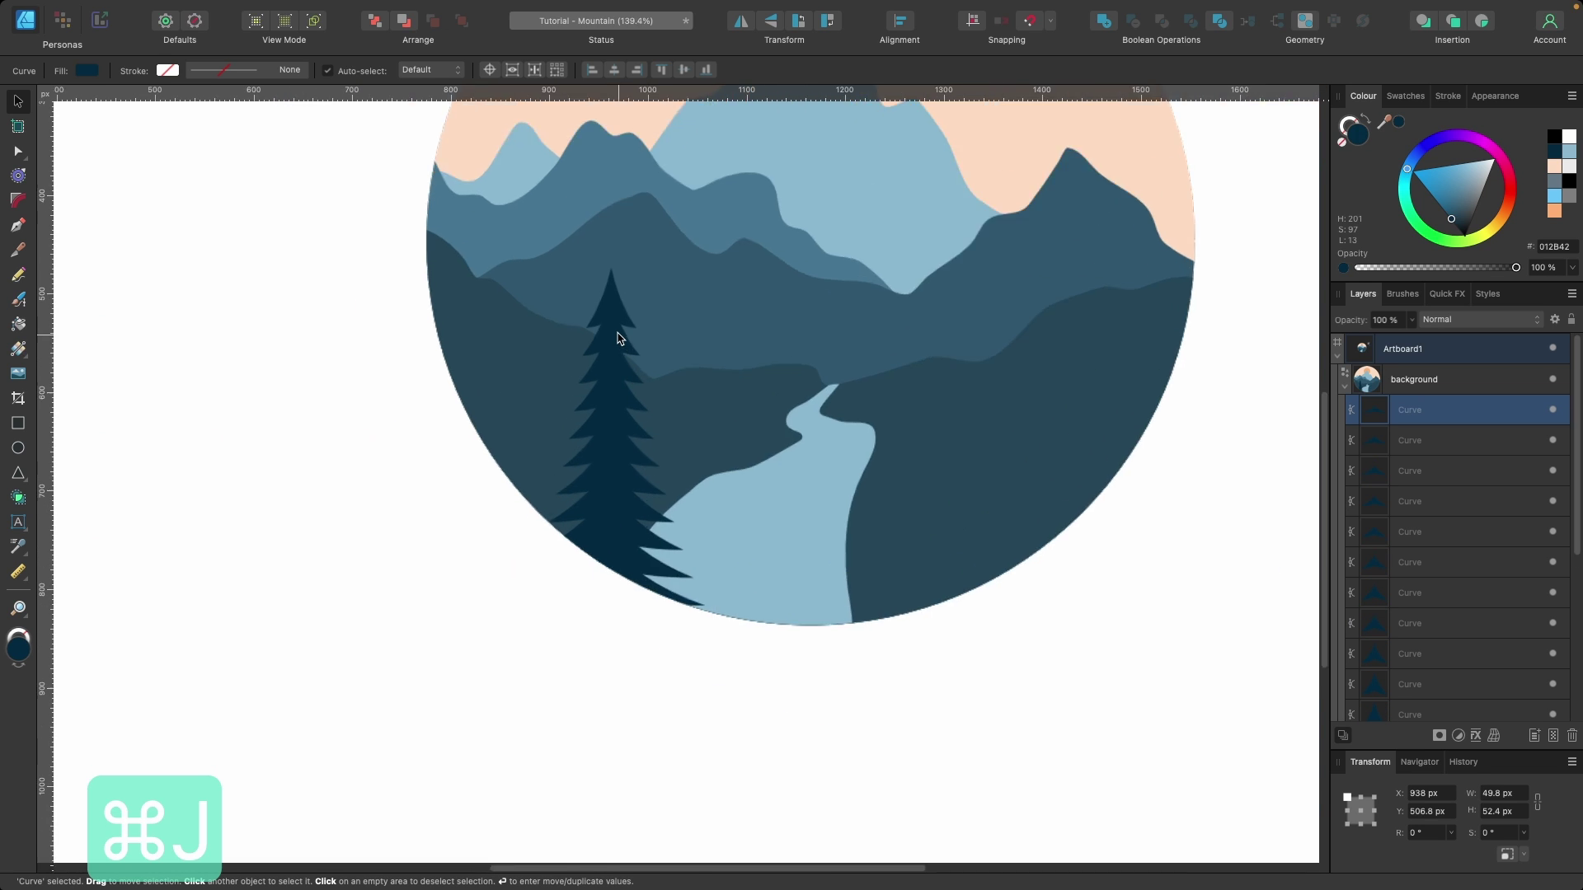
Select all the tree tier curves and merge them into a single shape with the Add boolean operation
scroll(615, 297, "up", 5)
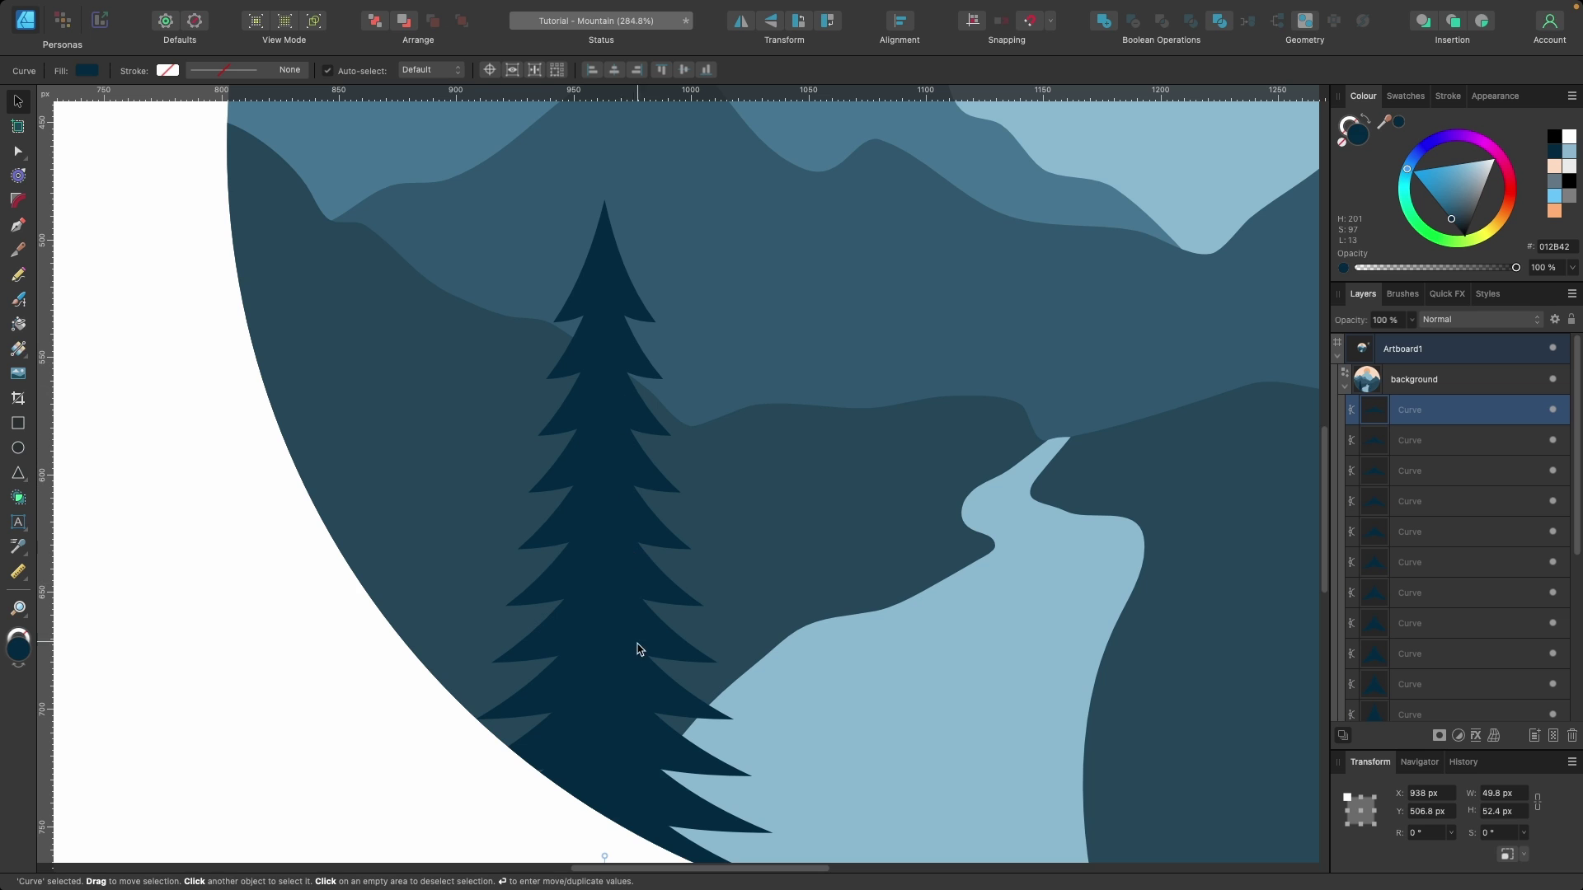
scroll(637, 648, "down", 3)
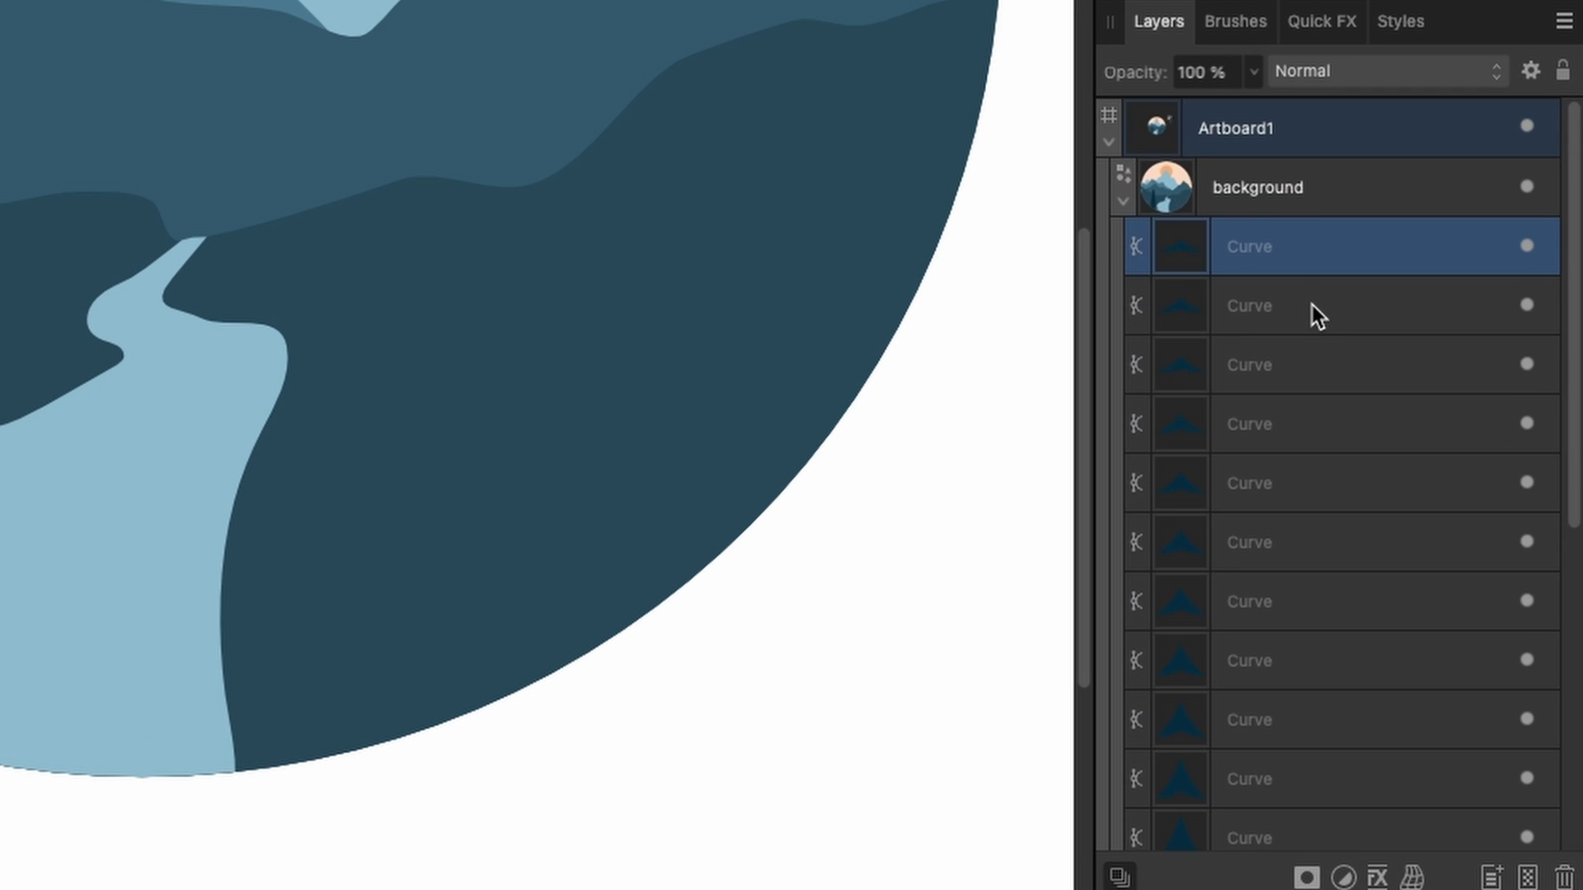
scroll(1442, 442, "down", 3)
scroll(1442, 423, "up", 2)
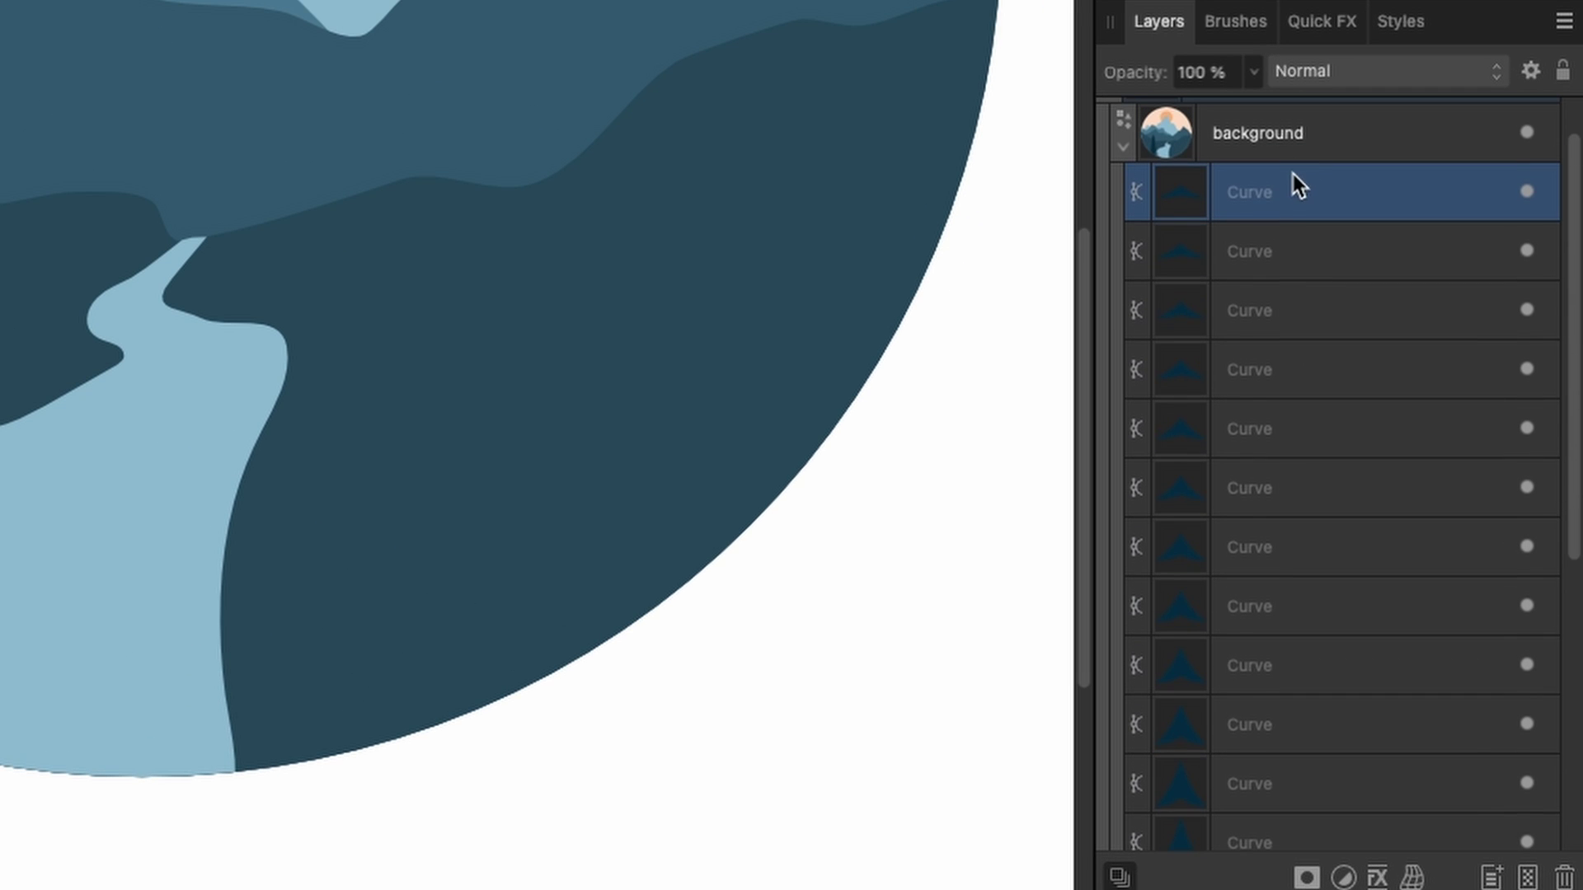
scroll(1285, 214, "down", 3)
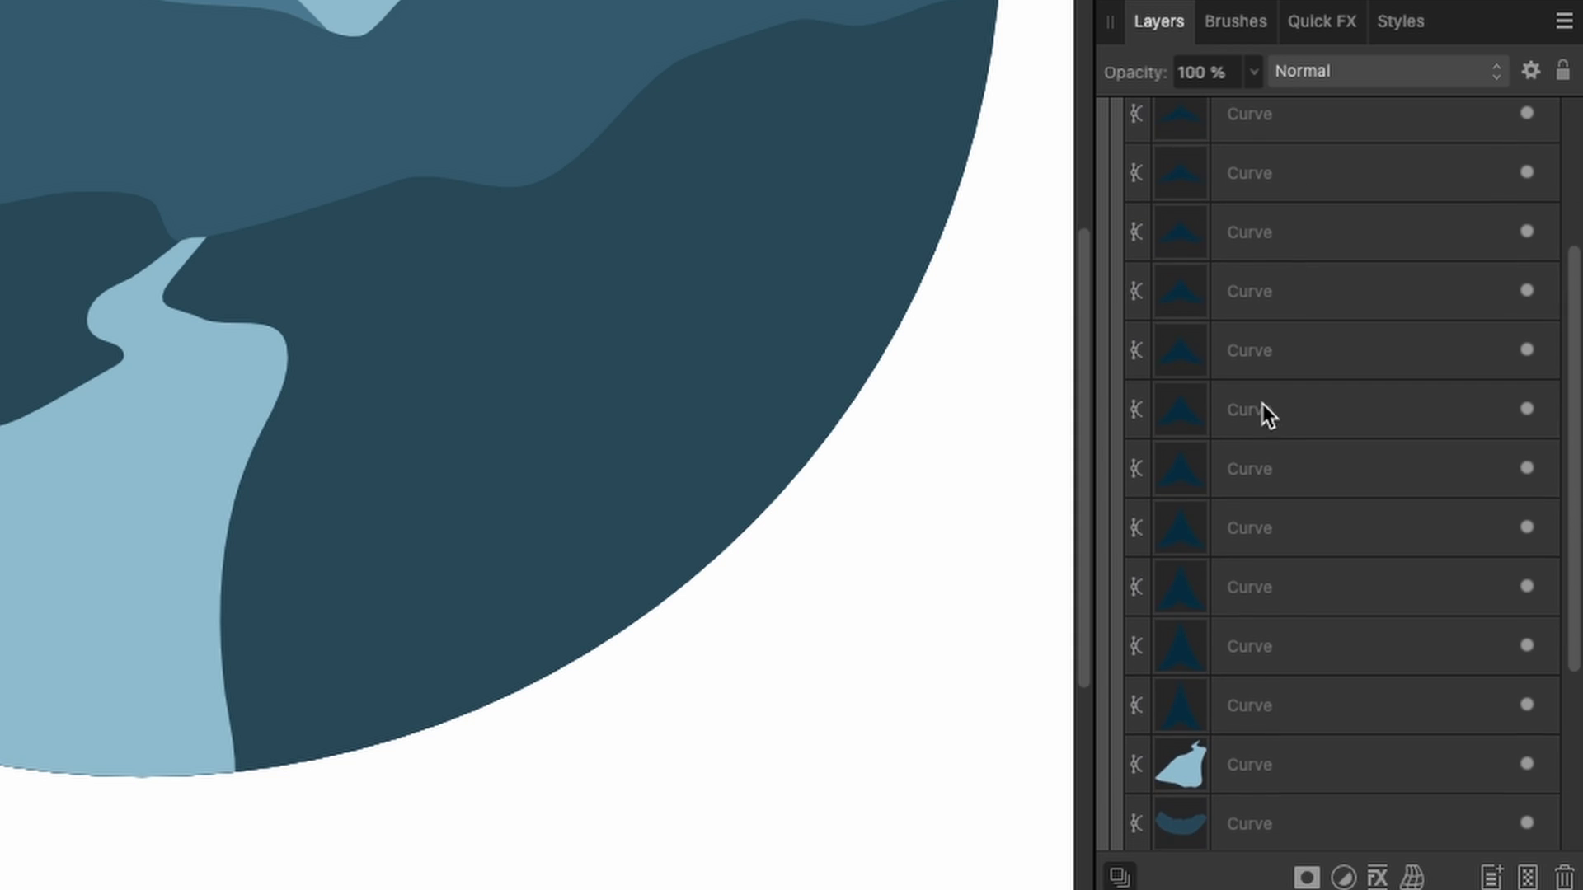
scroll(1332, 487, "up", 3)
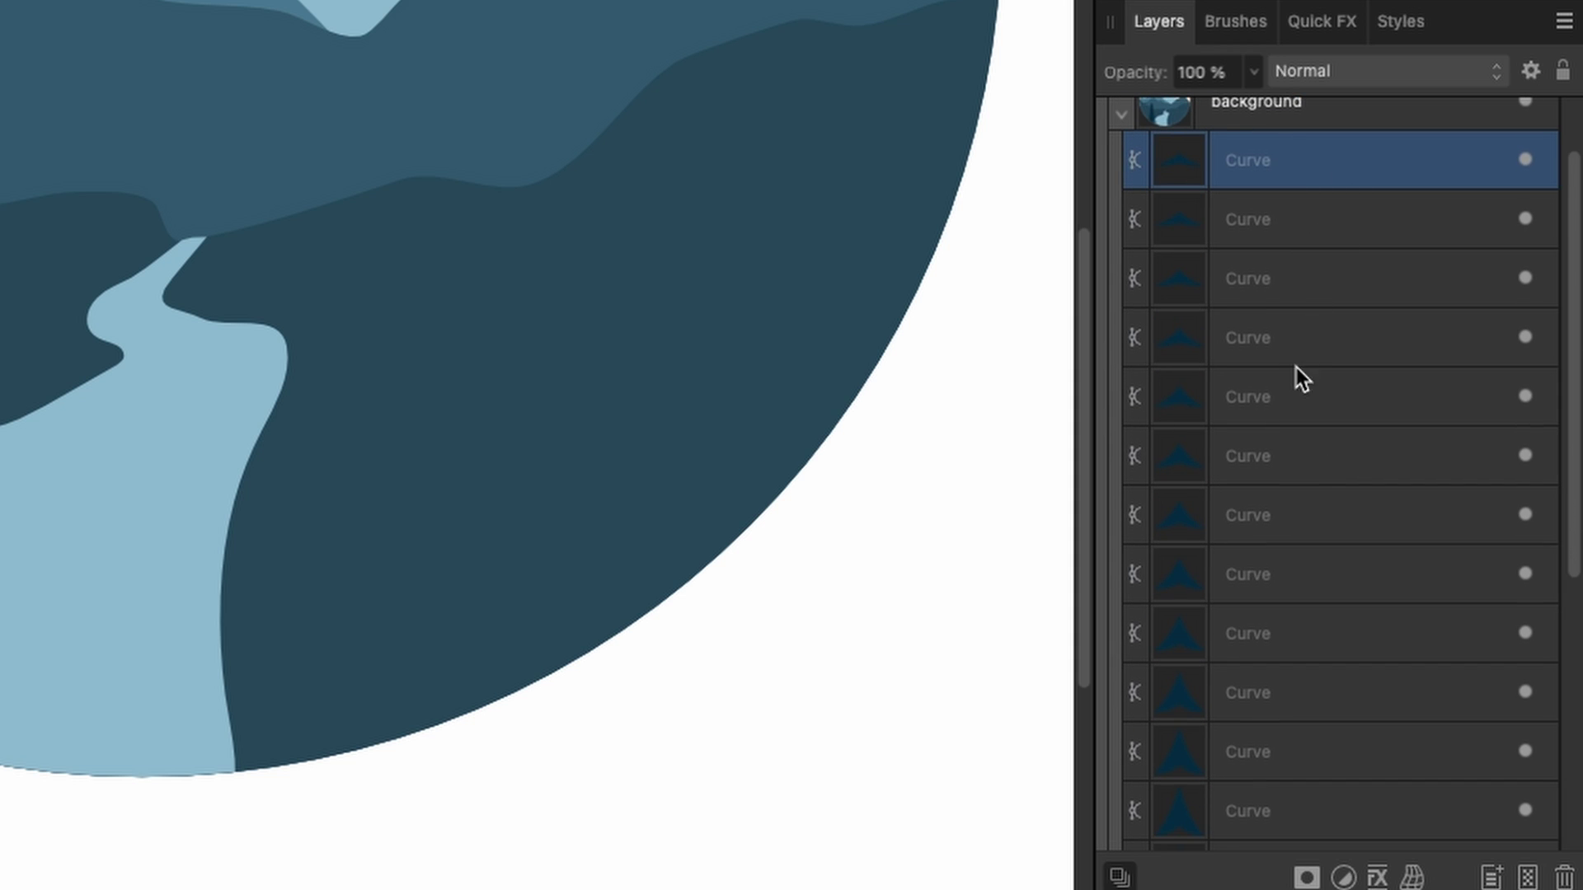
scroll(1309, 481, "down", 1)
left_click(1278, 724, "shift")
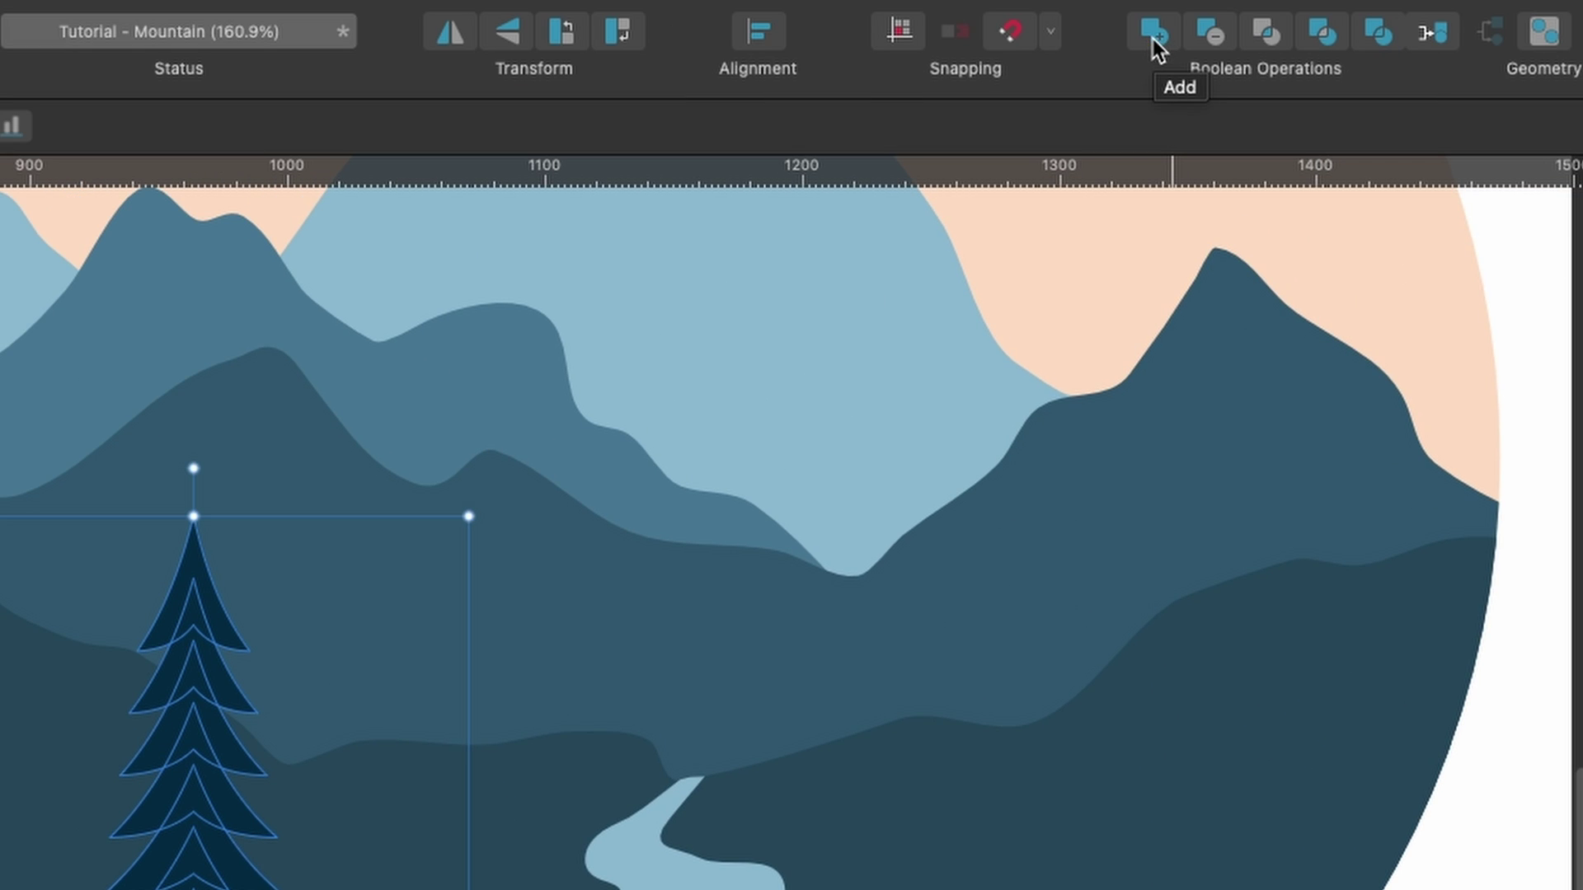
left_click(1155, 32)
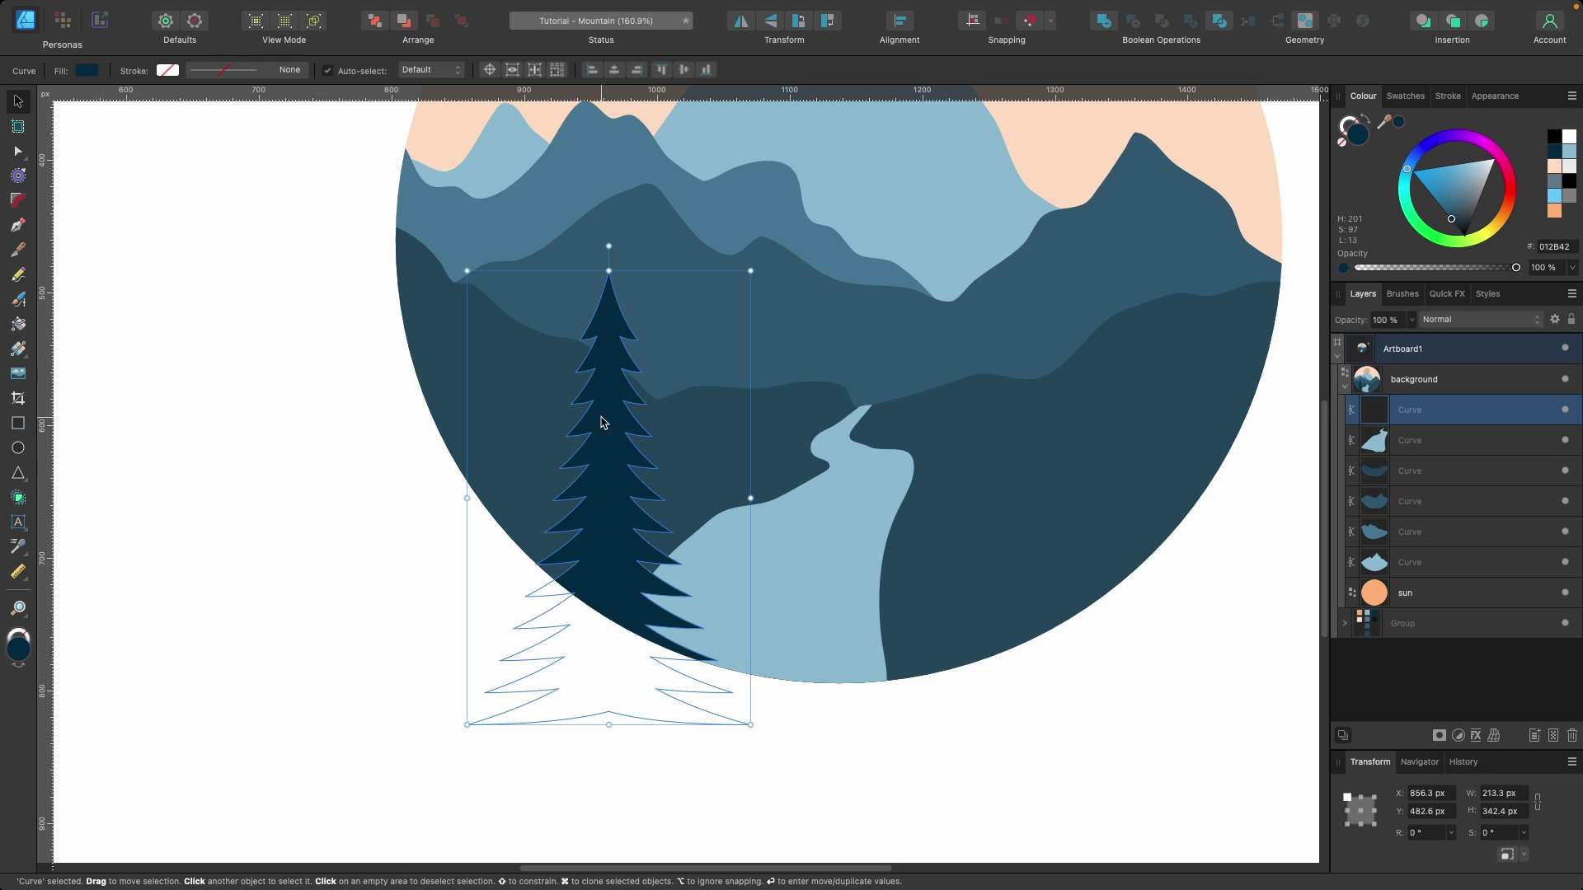
Move the pine tree slightly toward the circle's left edge and scale it proportionally to about 163 × 261.8 px
left_click_drag(609, 481, 594, 522)
scroll(622, 505, "down", 3)
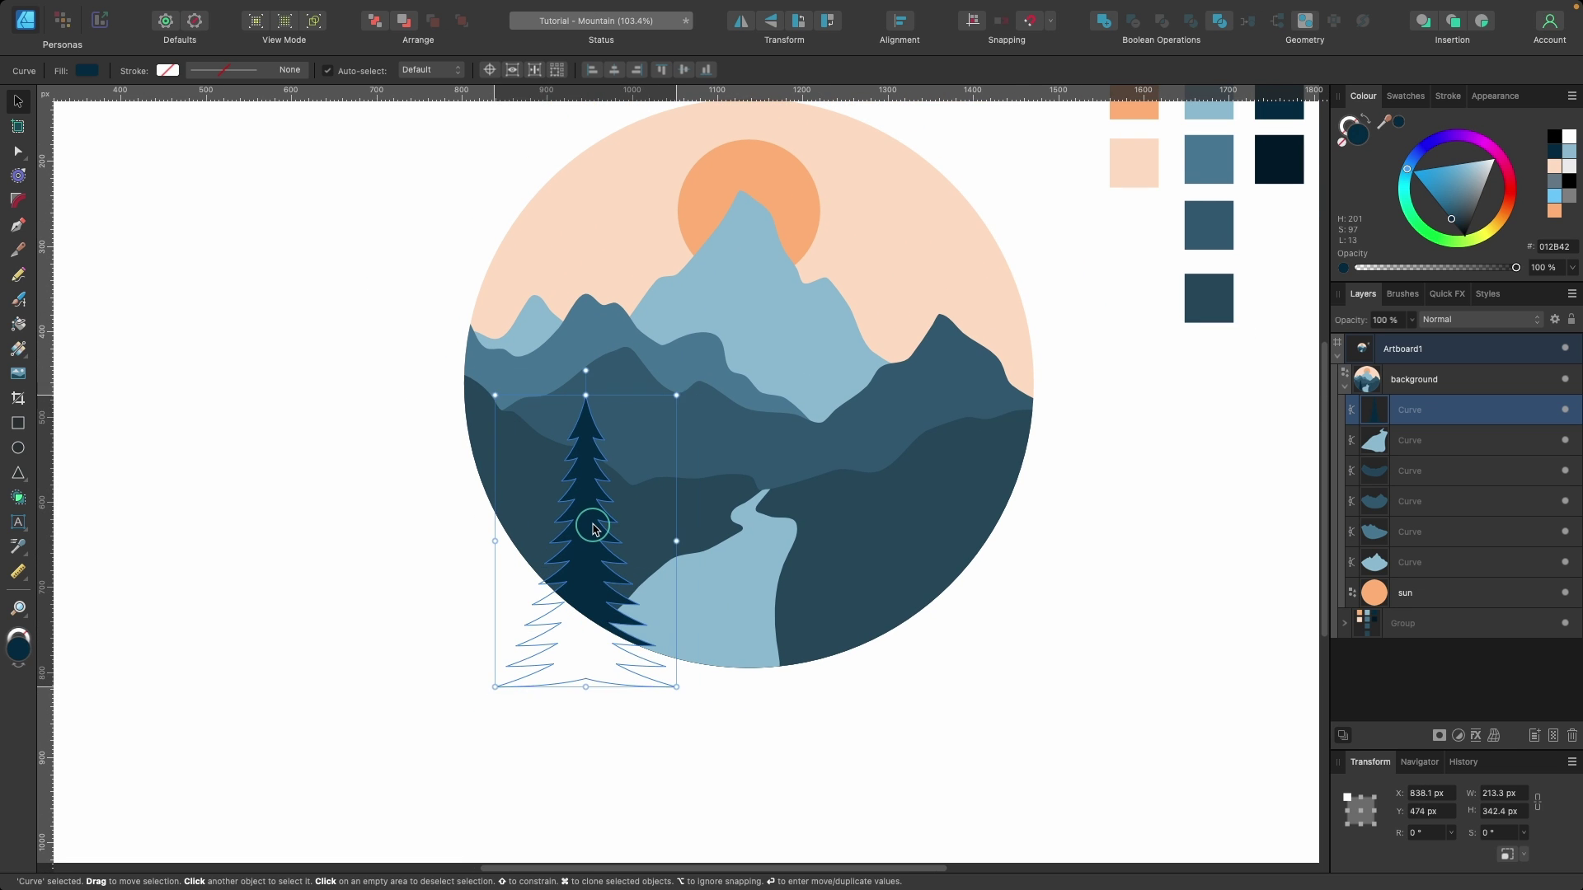
left_click_drag(681, 401, 671, 417)
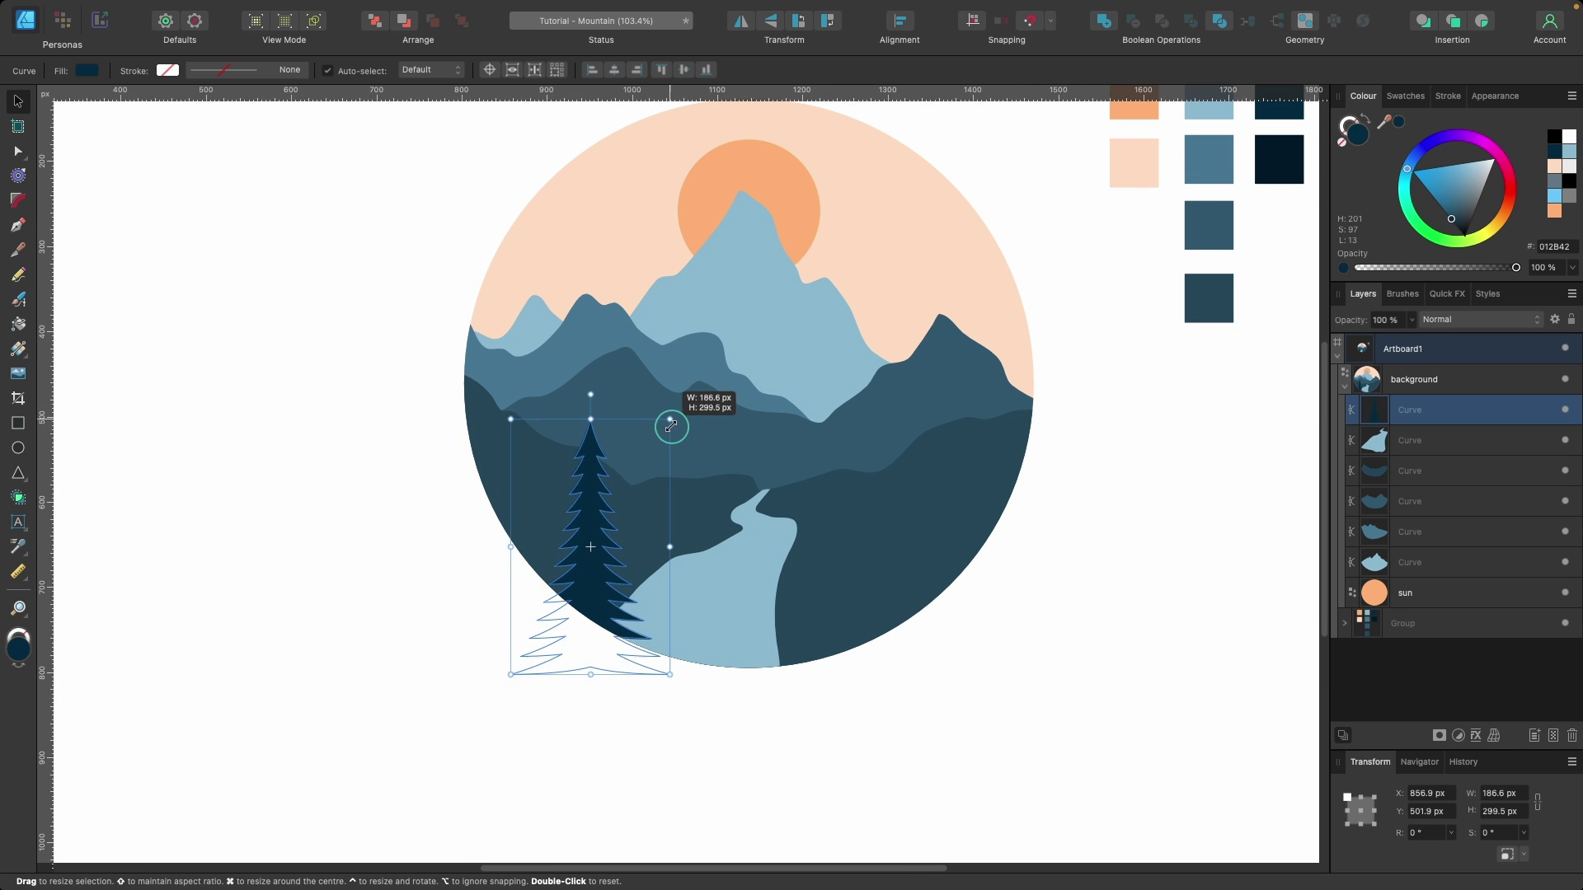
scroll(608, 505, "up", 4)
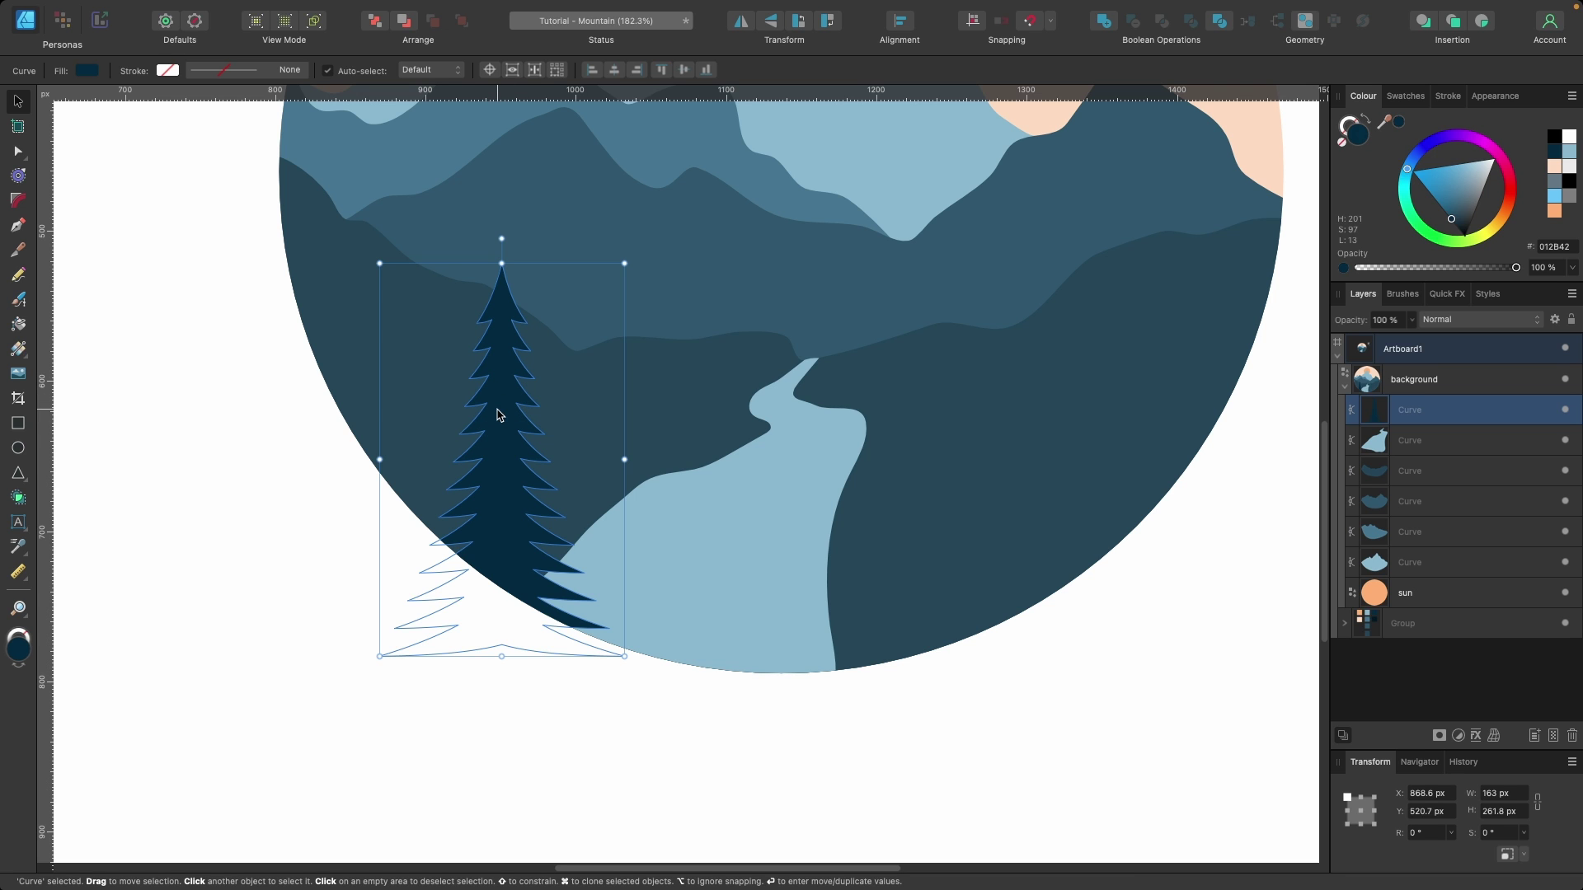
Place copies of the pine tree along both sides of the river, scaling them down to sizes such as 105.4 × 169.3 px
mouse_move(499, 406)
left_mouse_down()
mouse_move(640, 470)
mouse_move(1007, 459)
mouse_move(1103, 445)
mouse_move(1204, 382)
mouse_move(1050, 512)
mouse_move(973, 495)
left_mouse_up()
left_click_drag(1096, 354, 1055, 428)
mouse_move(981, 546)
left_mouse_down()
mouse_move(940, 584)
mouse_move(615, 532)
mouse_move(592, 562)
mouse_move(610, 579)
mouse_move(459, 459)
mouse_move(428, 467)
left_mouse_up()
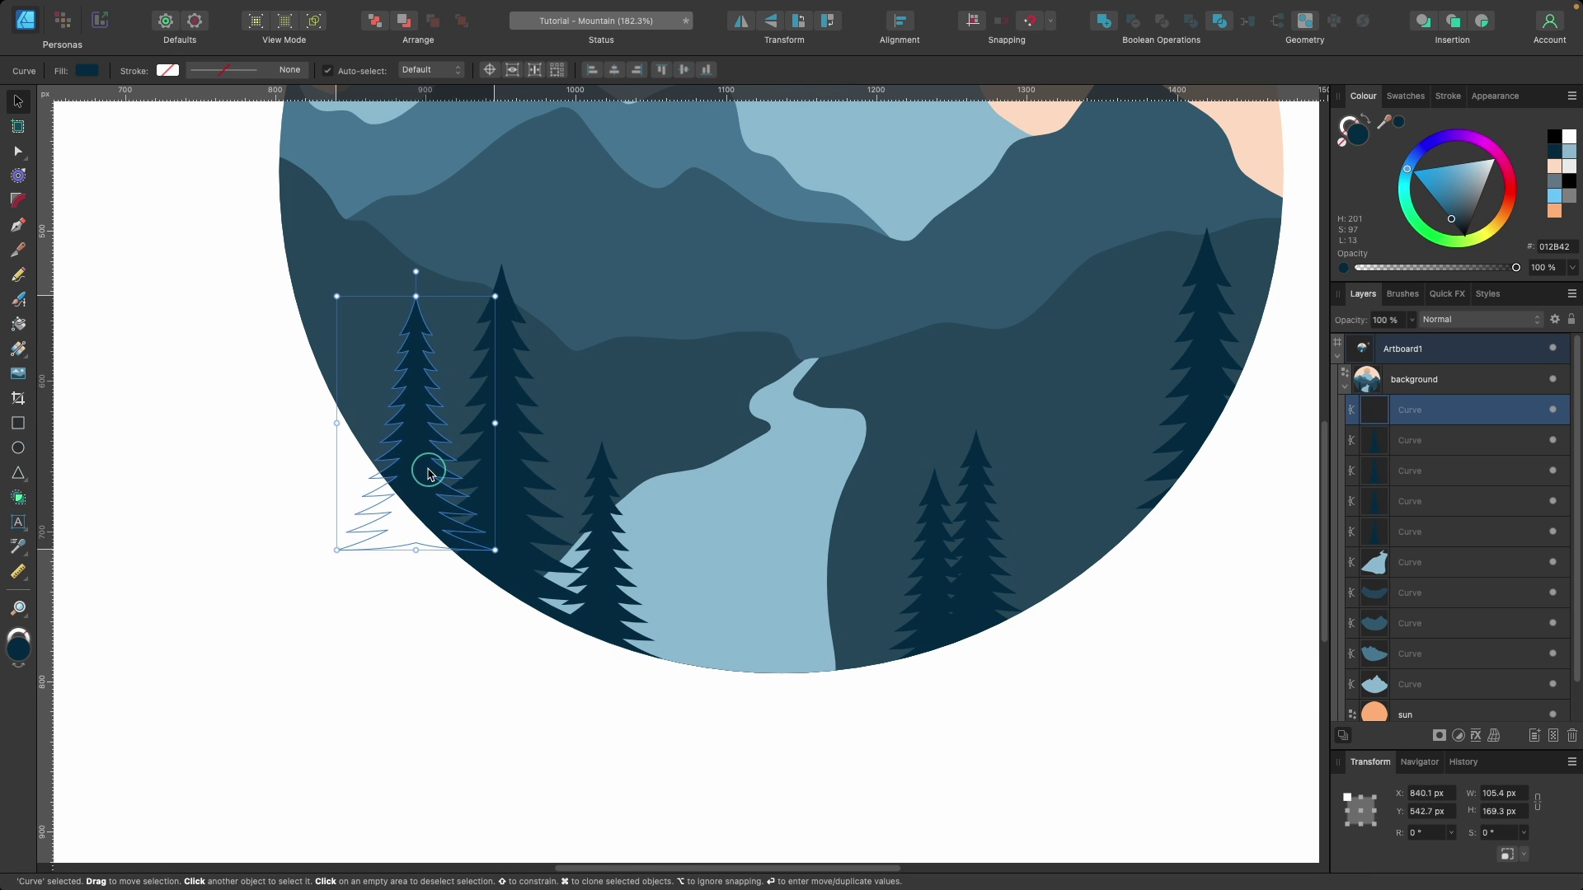
Narrow the pine at the circle's left edge to about 77.5 px wide and place copies there and at the river's lower right bank
left_click_drag(488, 421, 454, 420)
mouse_move(407, 470)
left_mouse_down()
mouse_move(391, 412)
mouse_move(363, 486)
mouse_move(836, 661)
left_mouse_up()
scroll(835, 627, "down", 5)
scroll(835, 591, "up", 5)
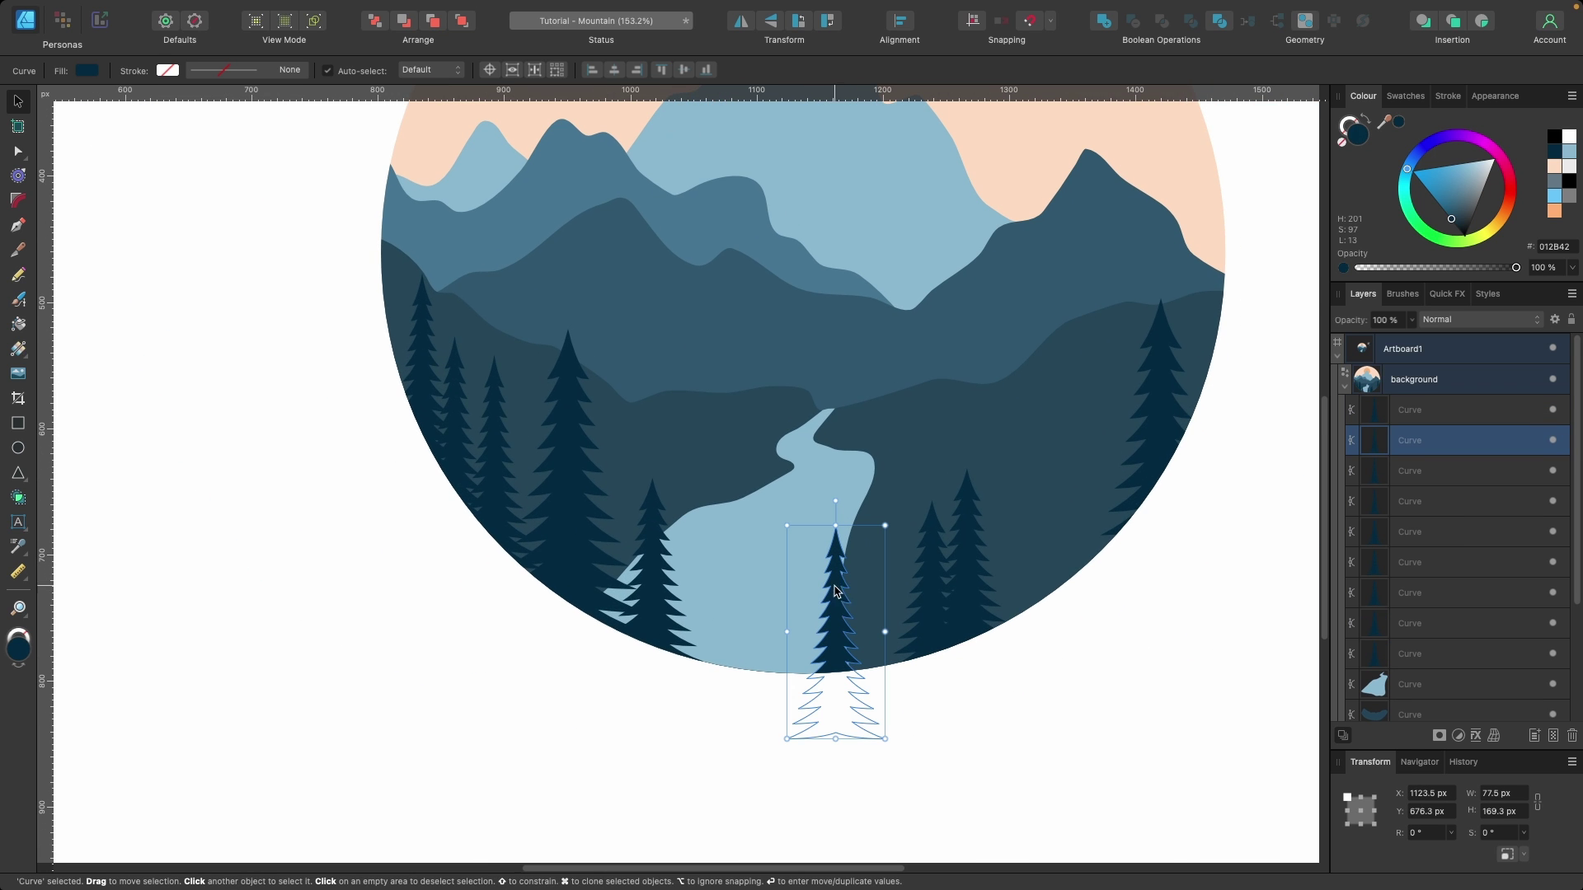
Duplicate the narrow riverside pine into the middle of the scene and enlarge the copy to about 151.8 × 268 px
left_click_drag(841, 628, 782, 367)
left_click_drag(825, 264, 858, 211)
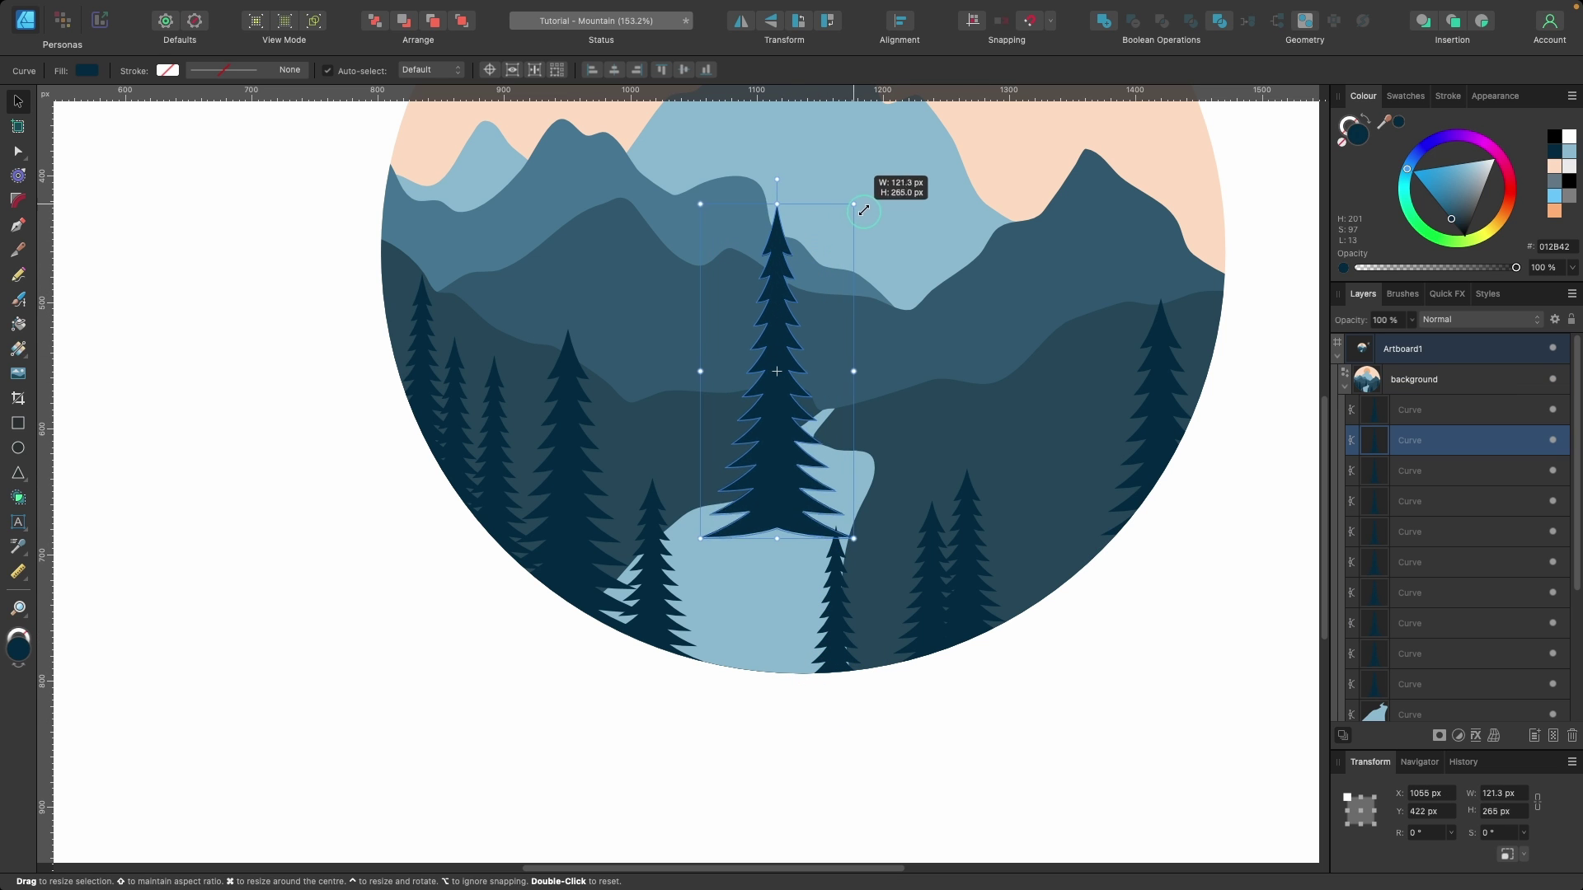
left_click_drag(859, 354, 848, 435)
Fill the large central pine with the darkest navy palette swatch, 001927, using the colour picker
scroll(756, 523, "down", 4)
scroll(757, 523, "right", 5)
scroll(757, 522, "up", 3)
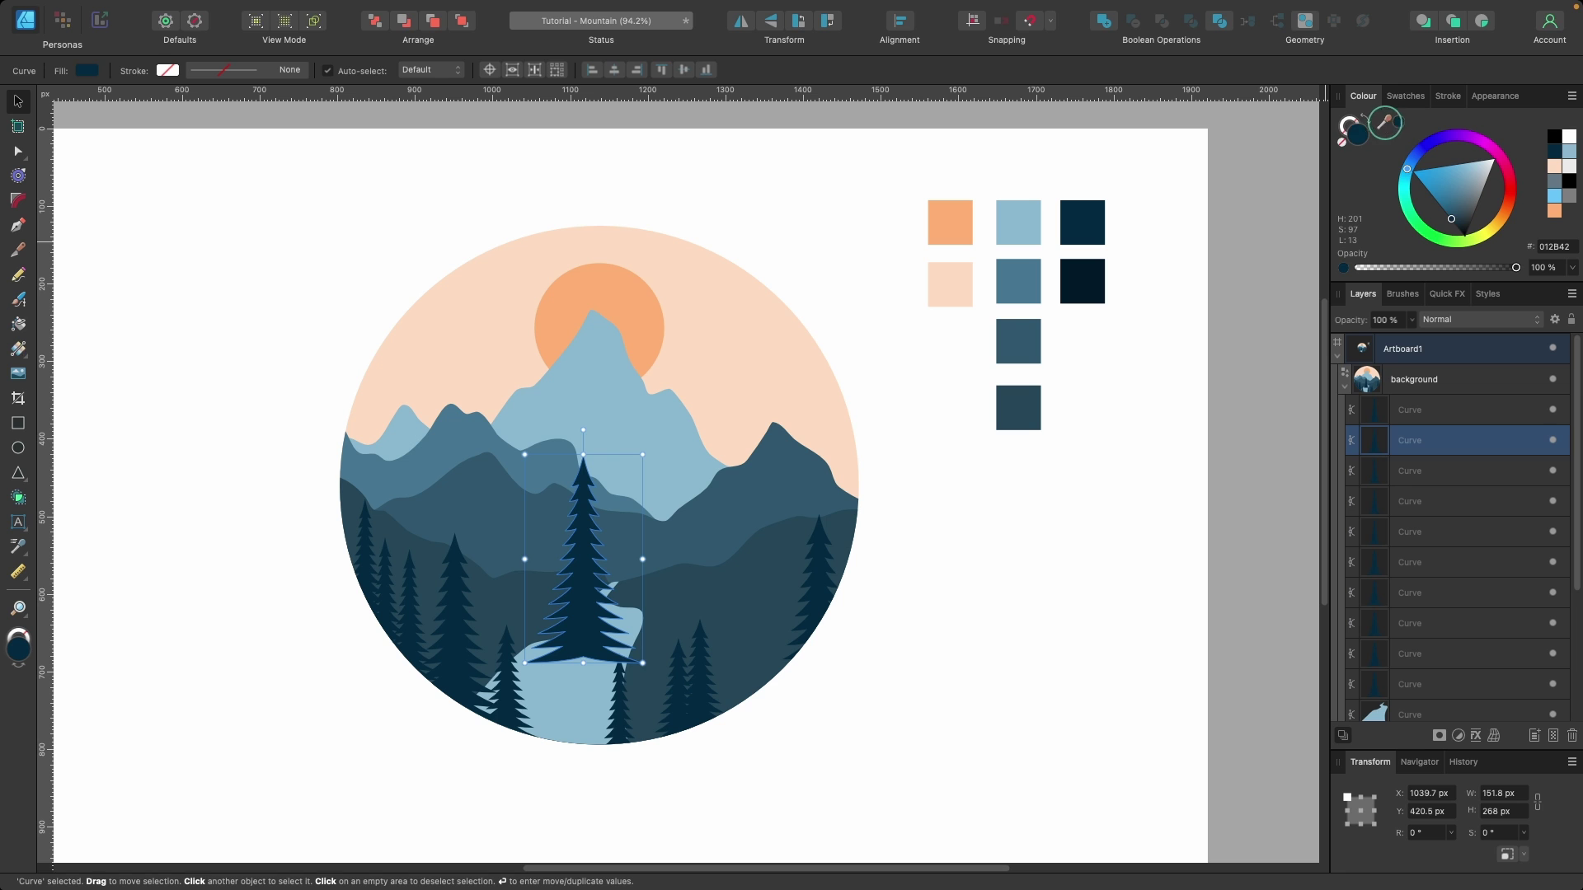
left_click_drag(1390, 129, 1092, 275)
left_click(1400, 125)
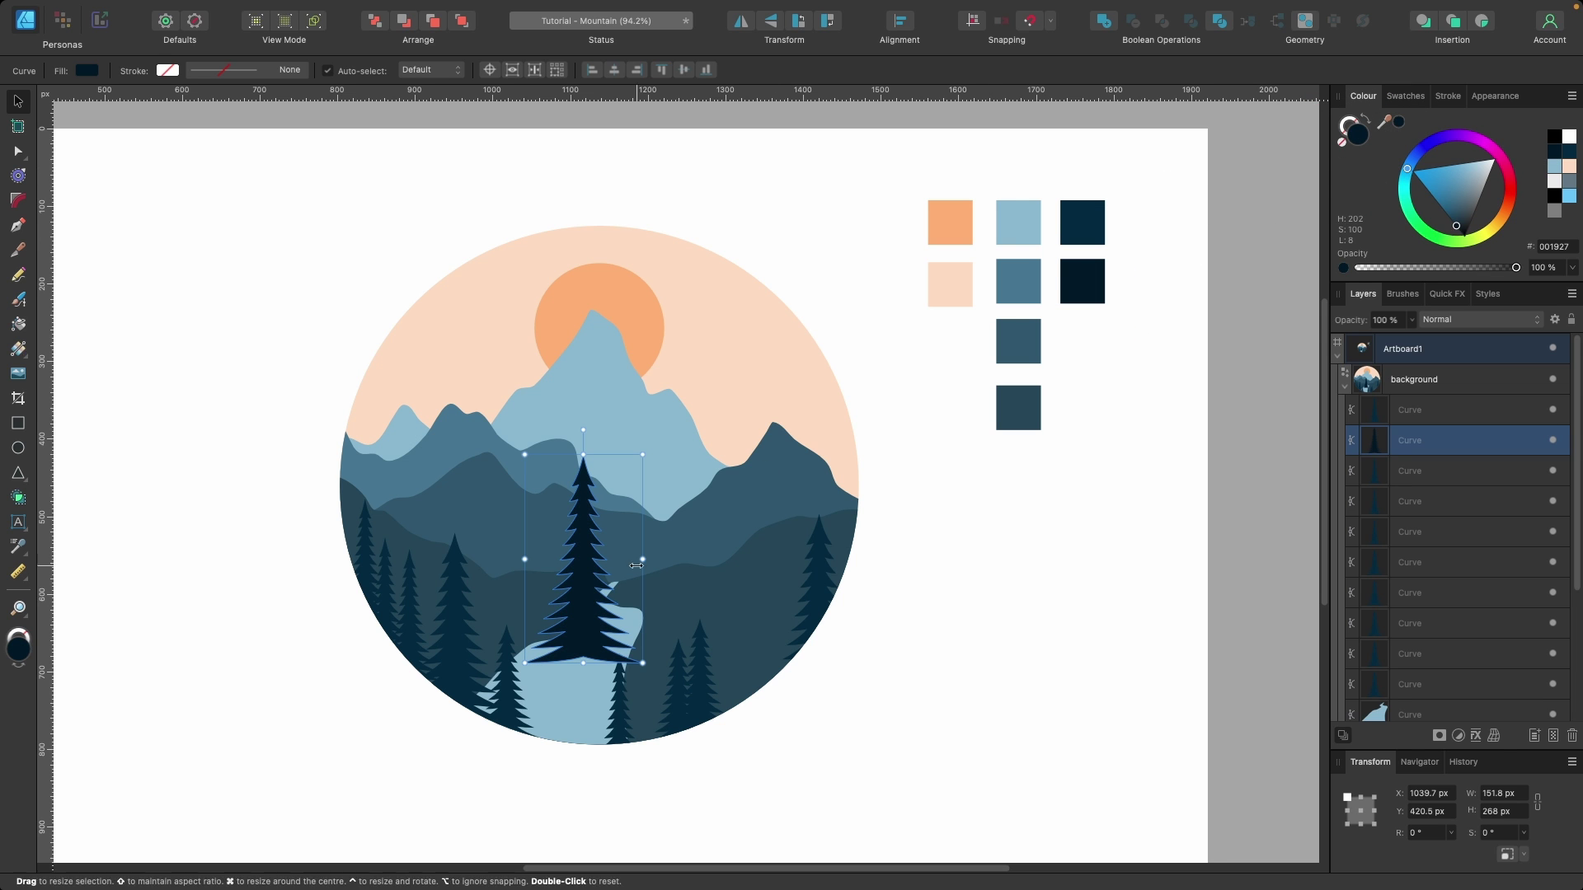
Move the dark pine to the circle's right edge and enlarge it proportionally to about 177.5 × 313.3 px
scroll(566, 656, "up", 5)
scroll(601, 603, "down", 3)
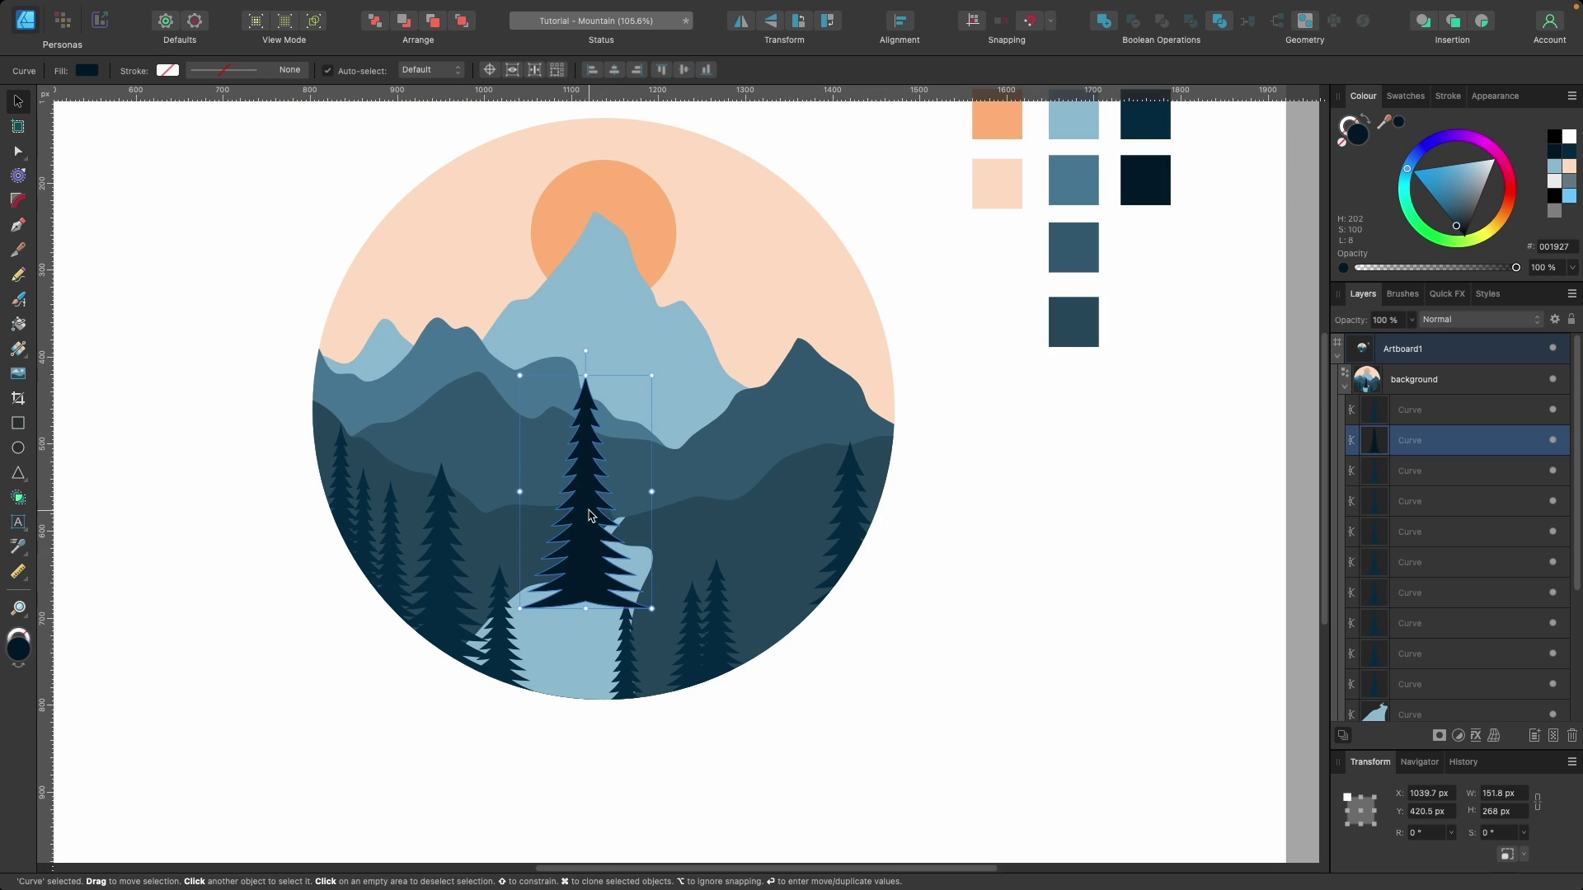
left_click_drag(591, 508, 801, 597)
left_click_drag(862, 464, 888, 428)
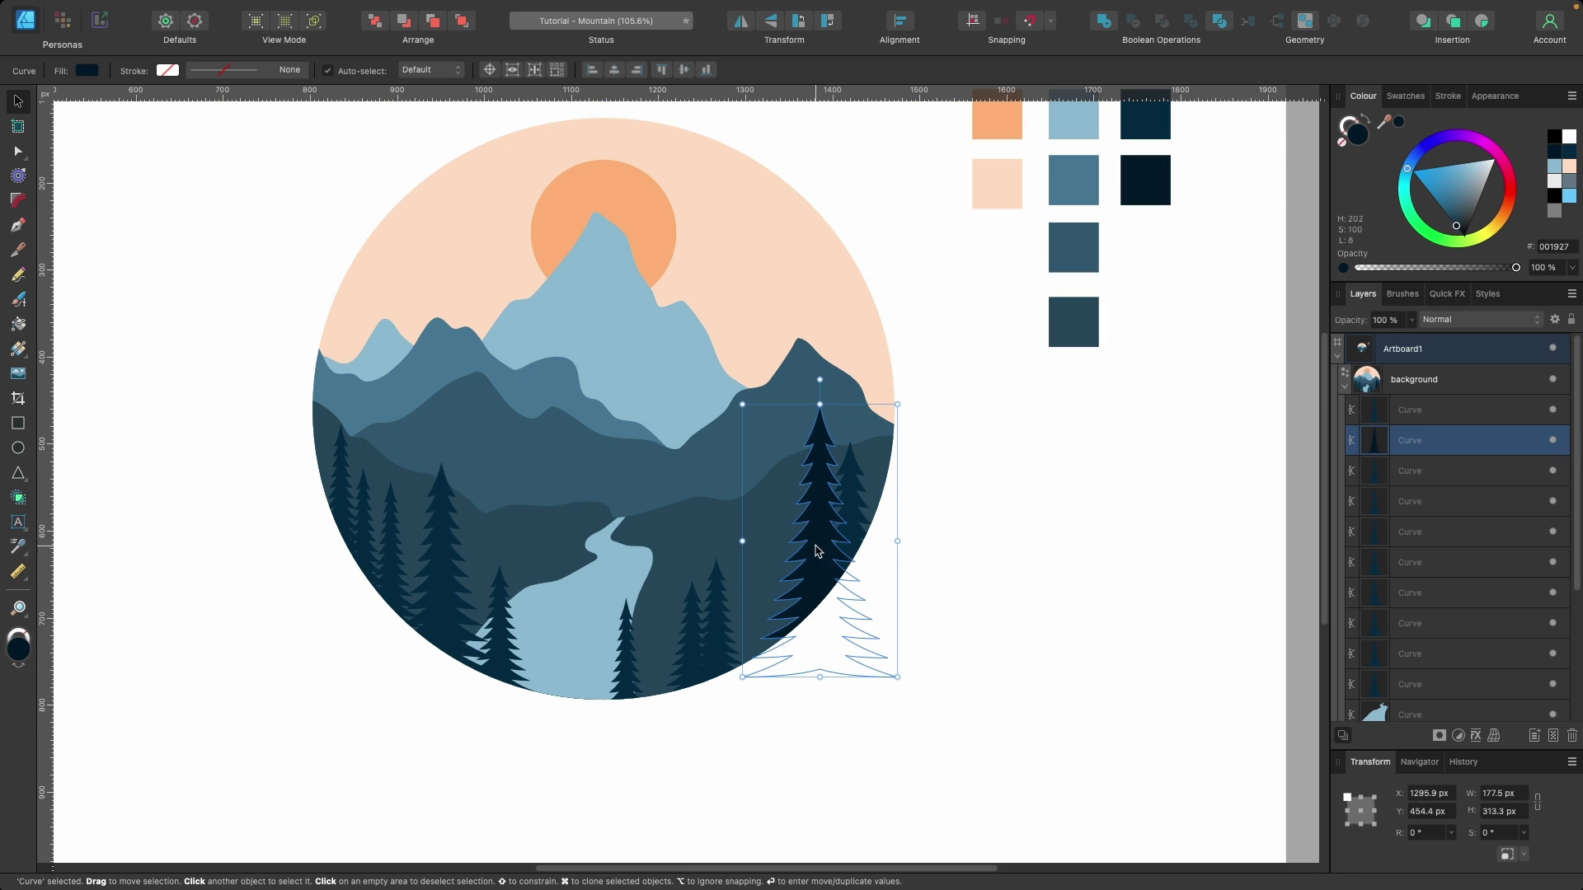
Fill both riverbanks and the circle's edges with further copies of the dark and lighter pines in varied sizes
left_click_drag(811, 549, 670, 657)
scroll(406, 512, "down", 5)
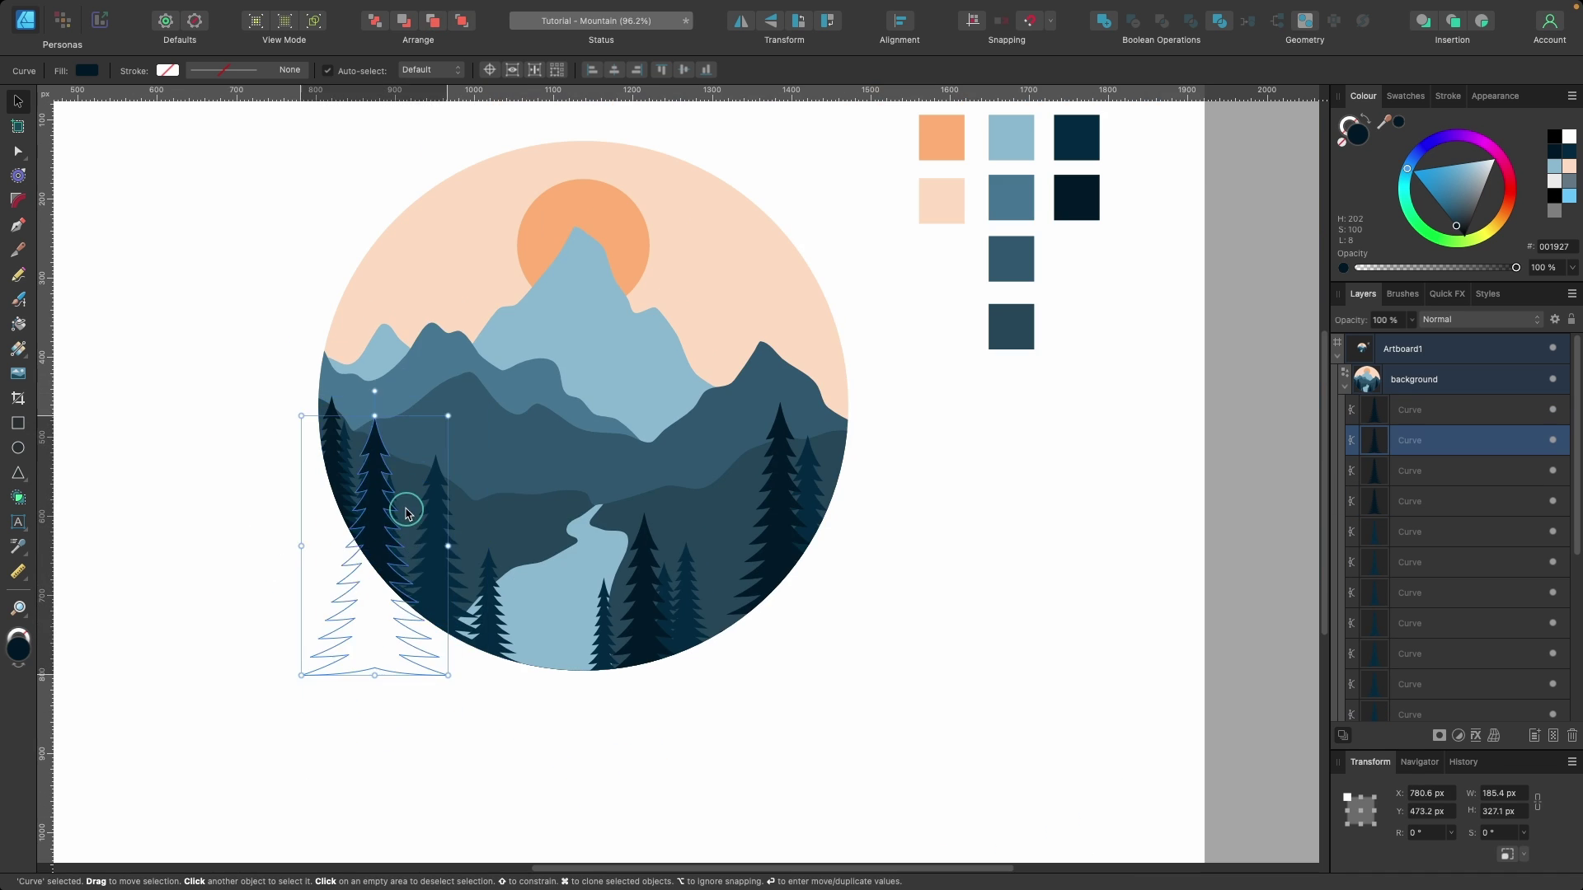
left_click(516, 503)
scroll(516, 503, "up", 5)
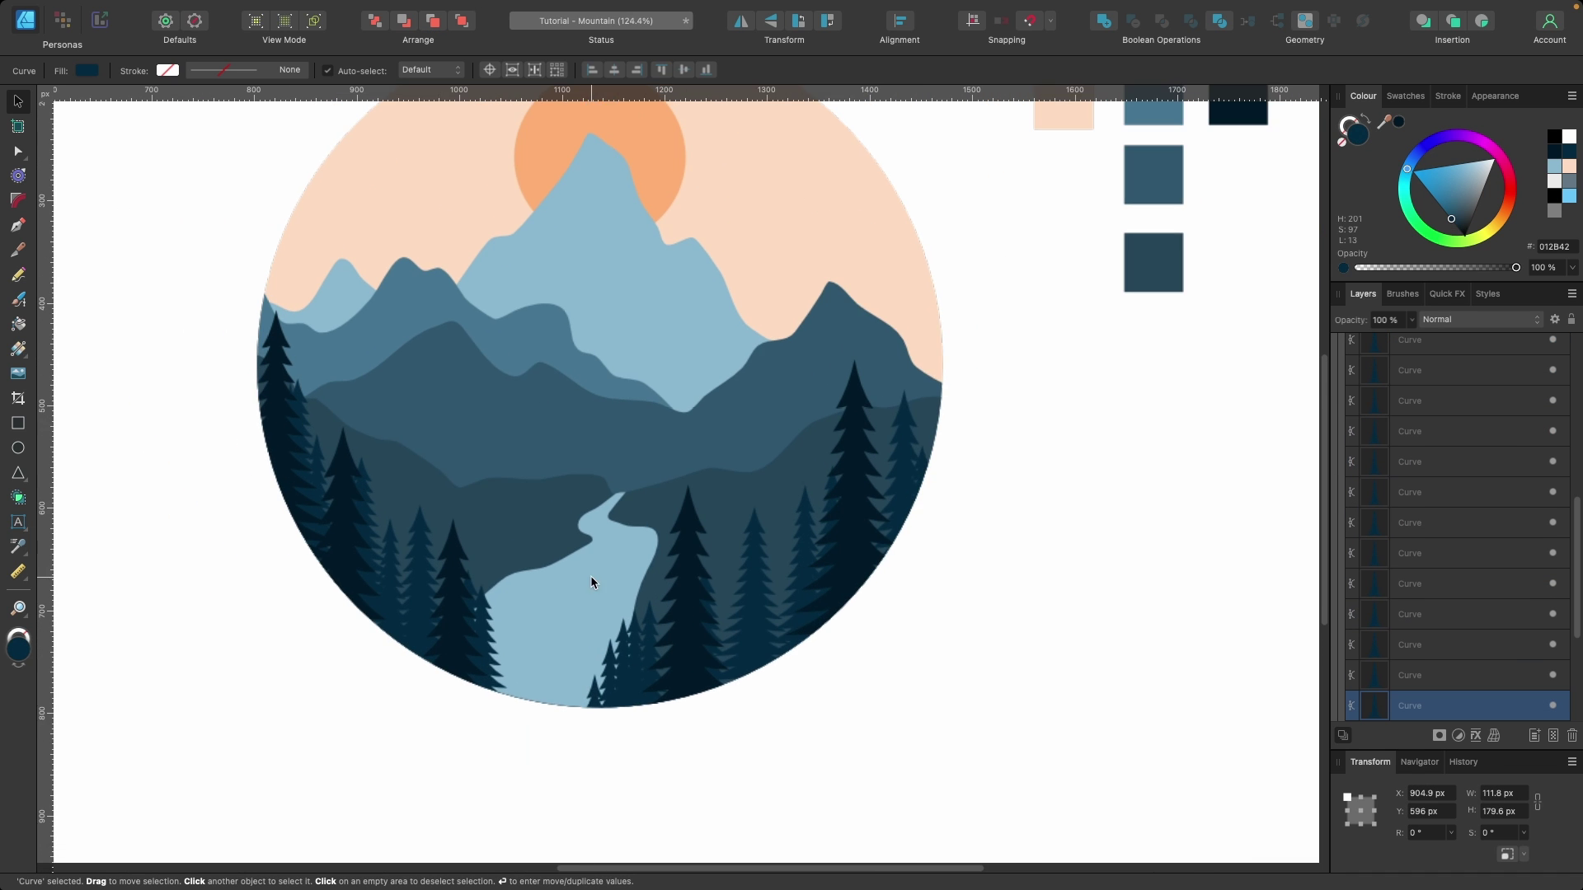
scroll(486, 552, "up", 2)
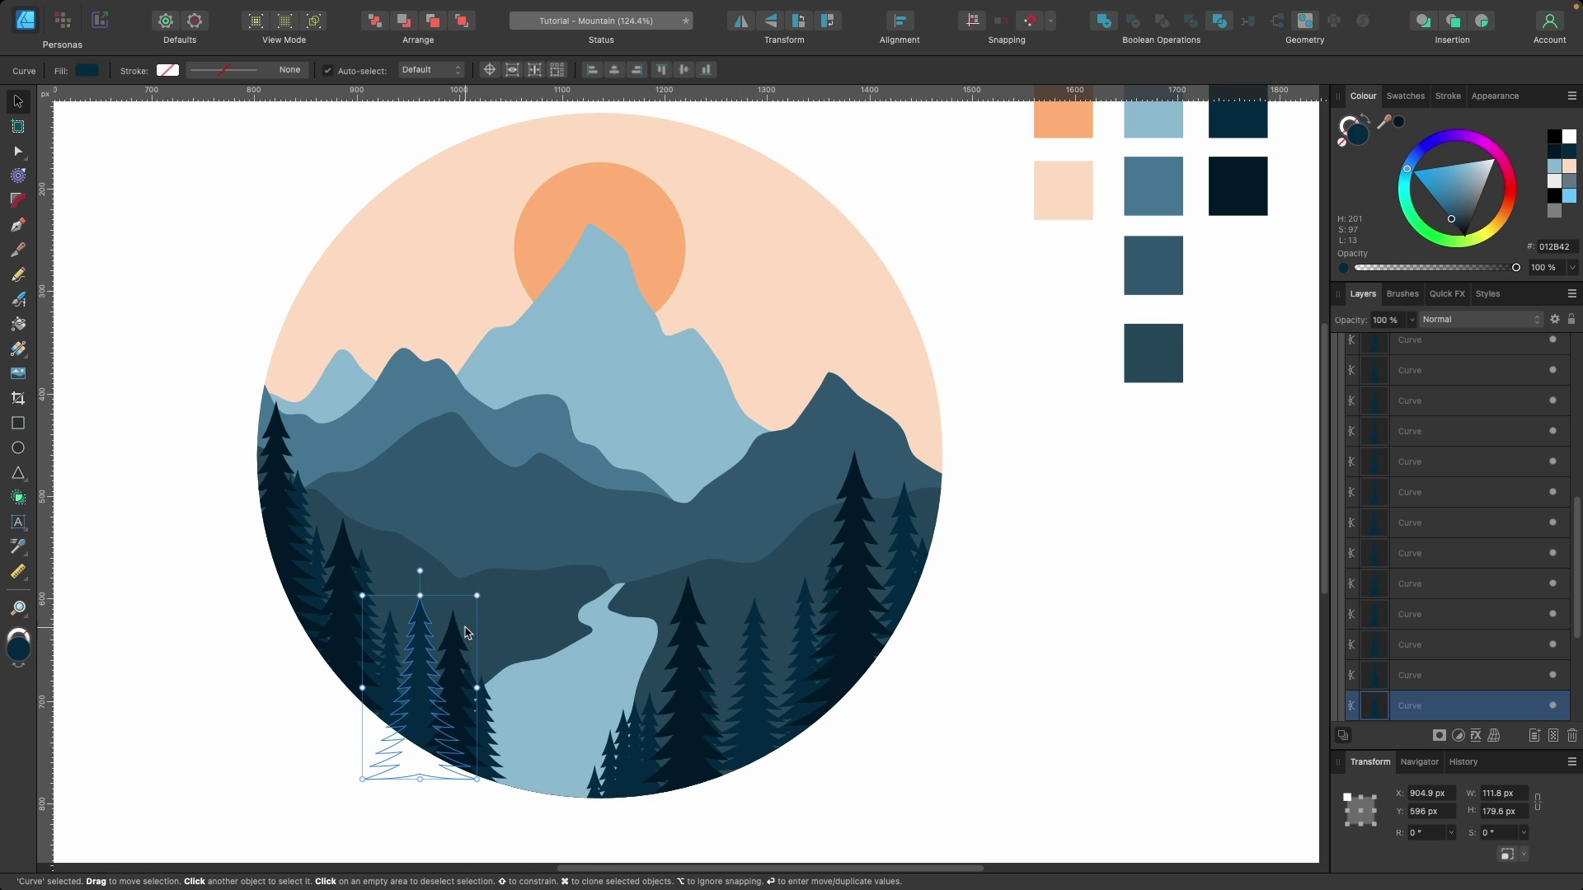
scroll(724, 688, "up", 5)
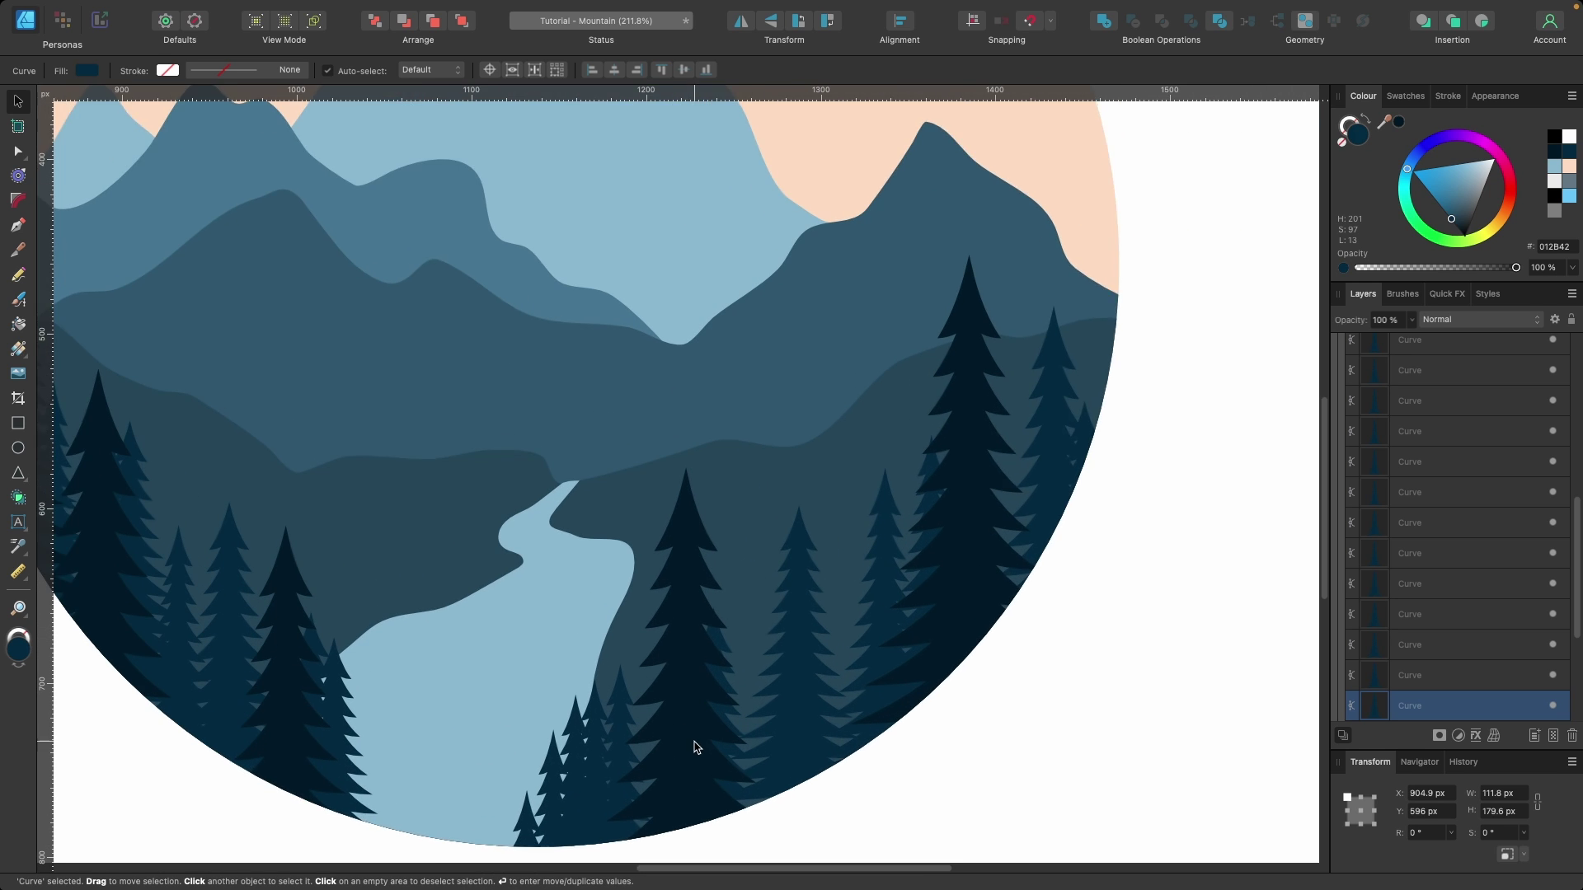
scroll(706, 495, "down", 3)
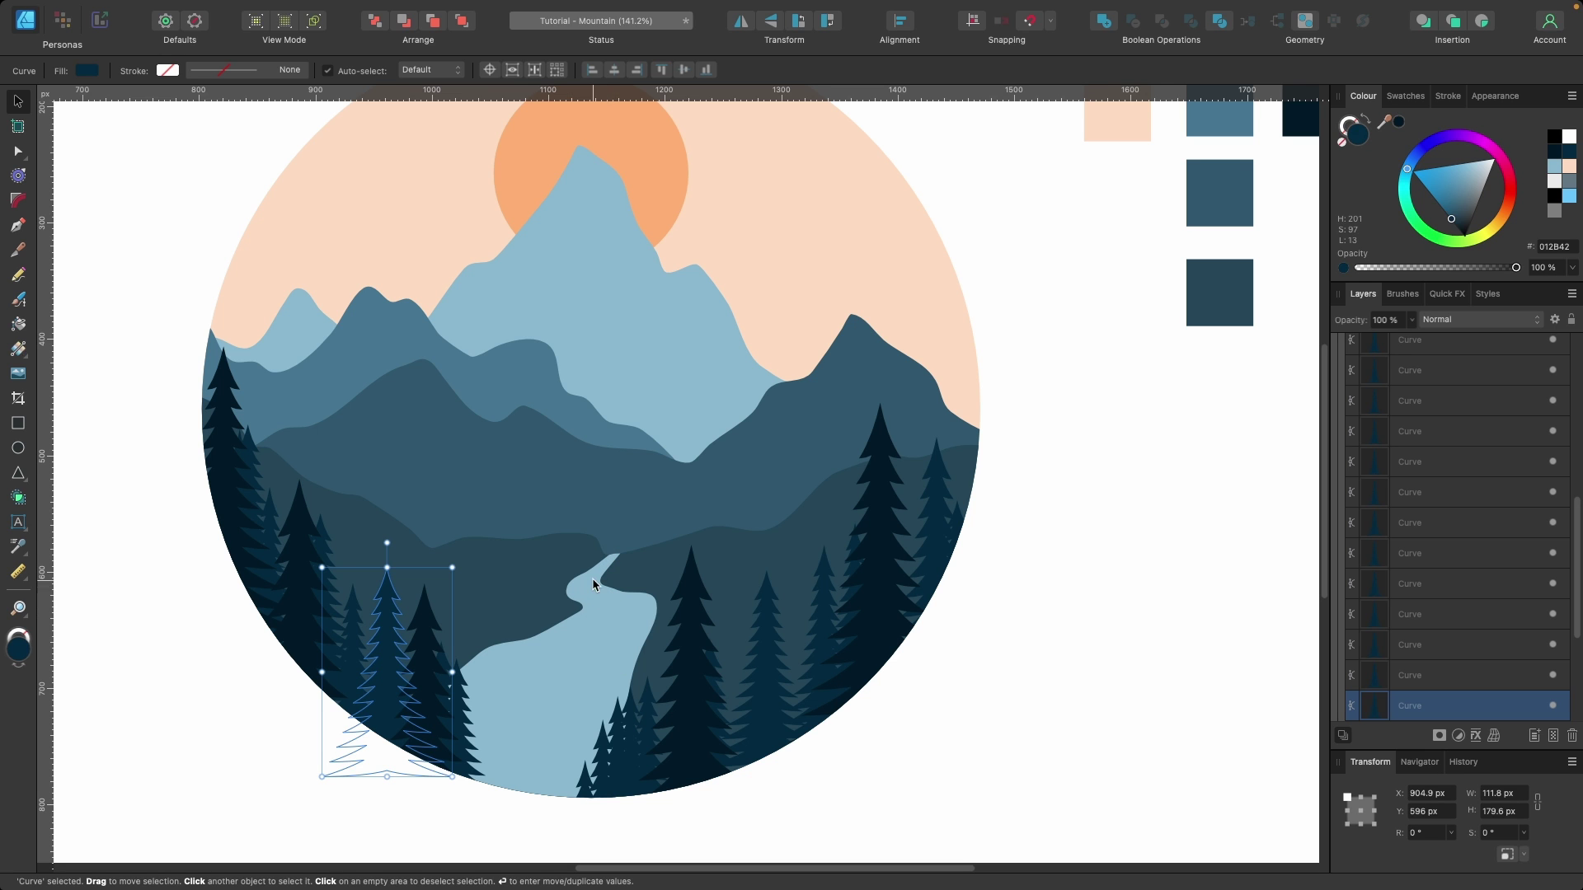
scroll(588, 583, "down", 3)
Undo the last change, open the back mountain curve for node editing and shift its right shoulder node slightly outward
key("super+z")
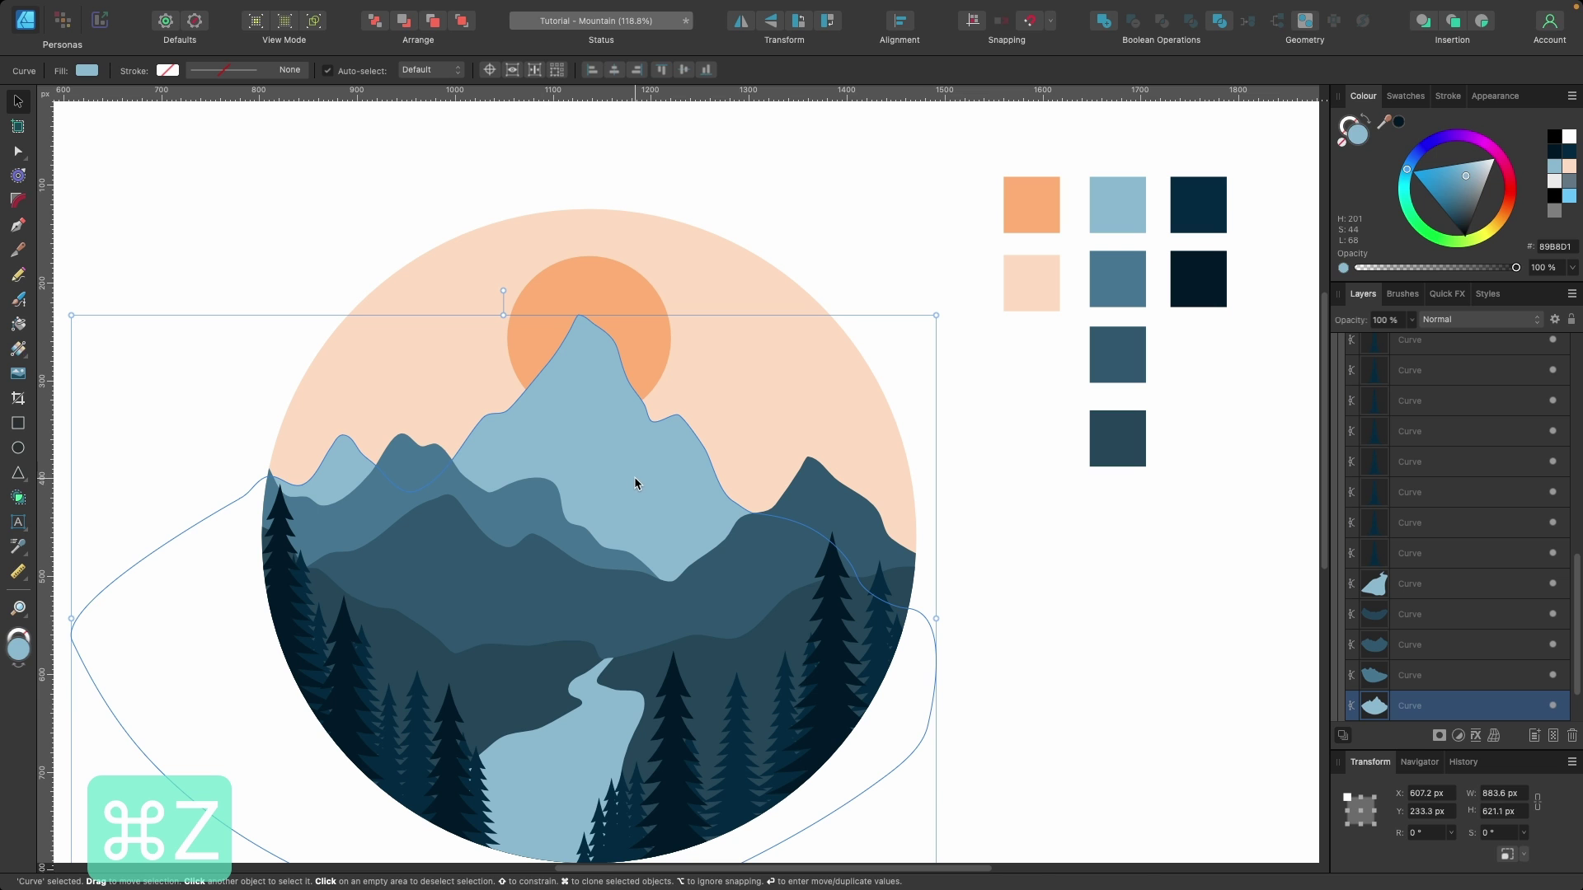
key("a")
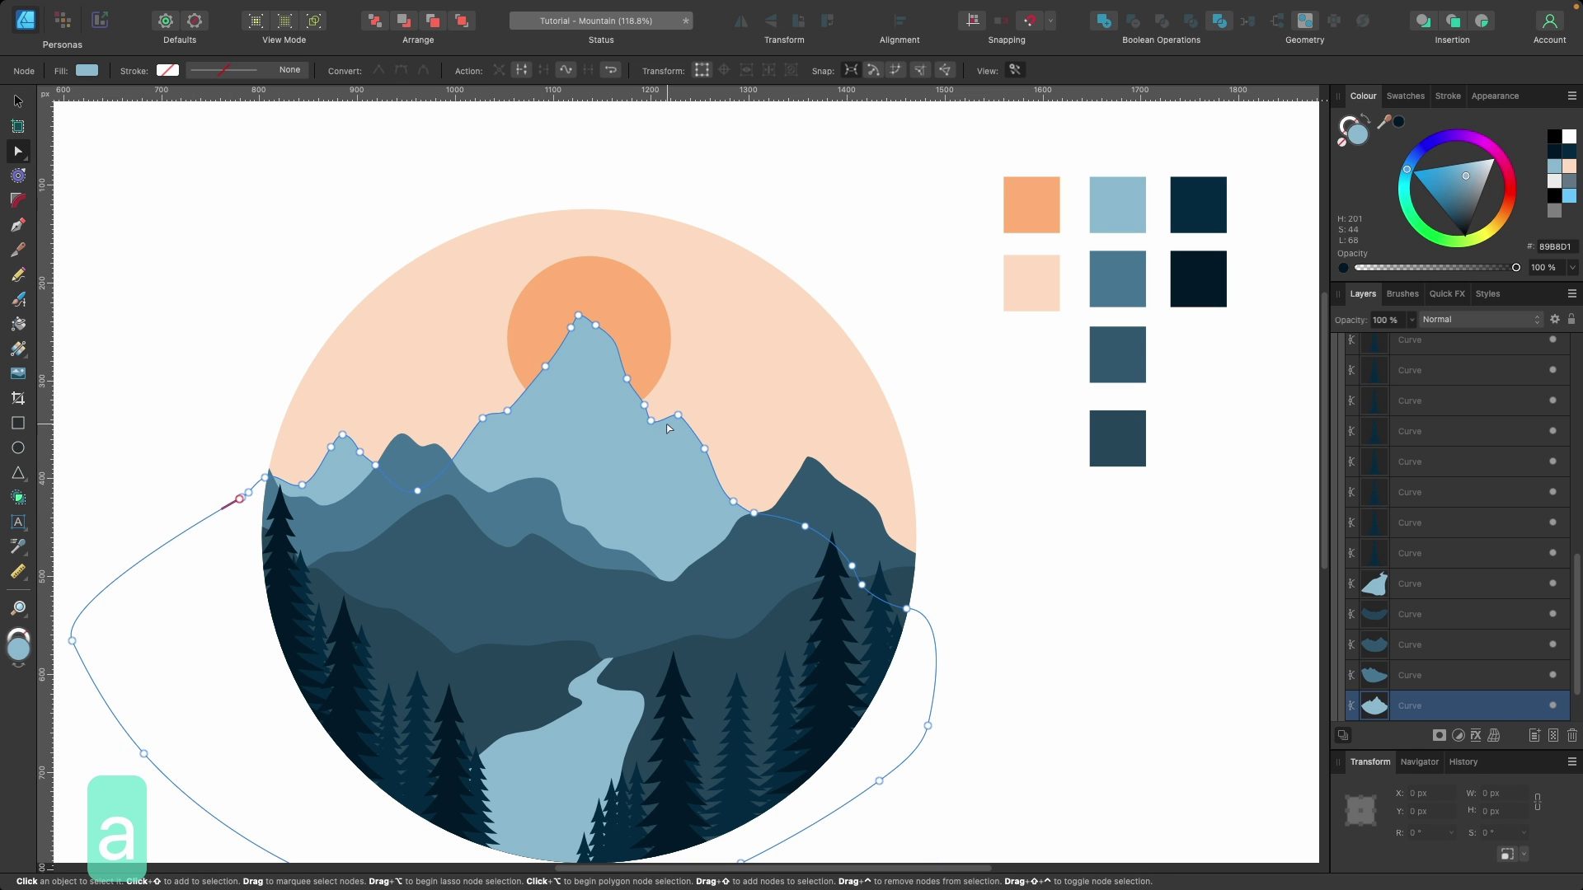
scroll(734, 520, "up", 5)
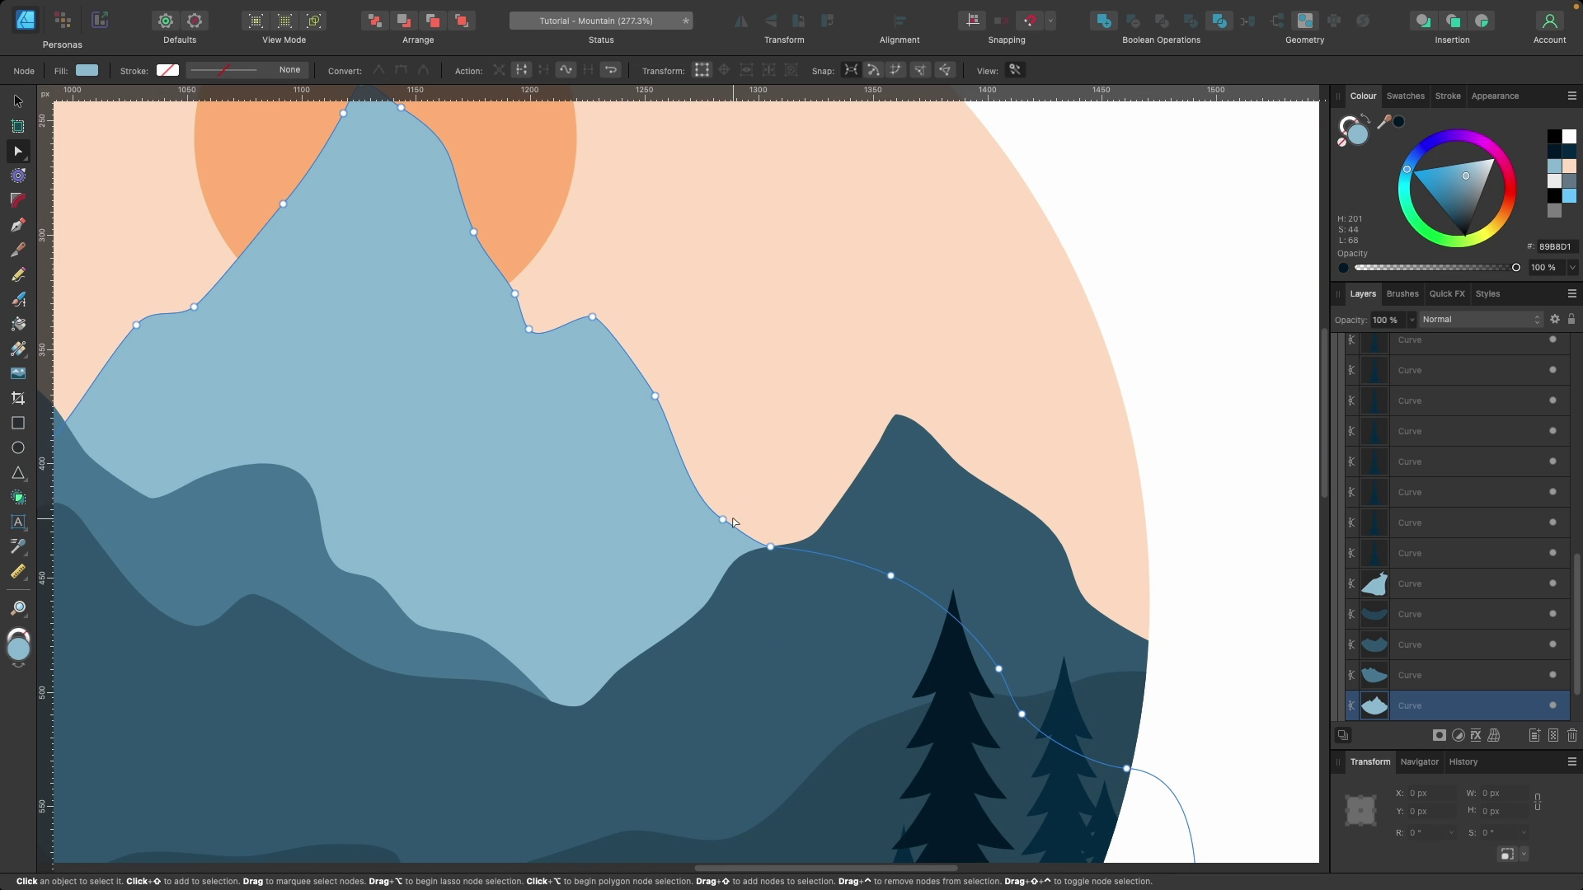
scroll(707, 431, "up", 4)
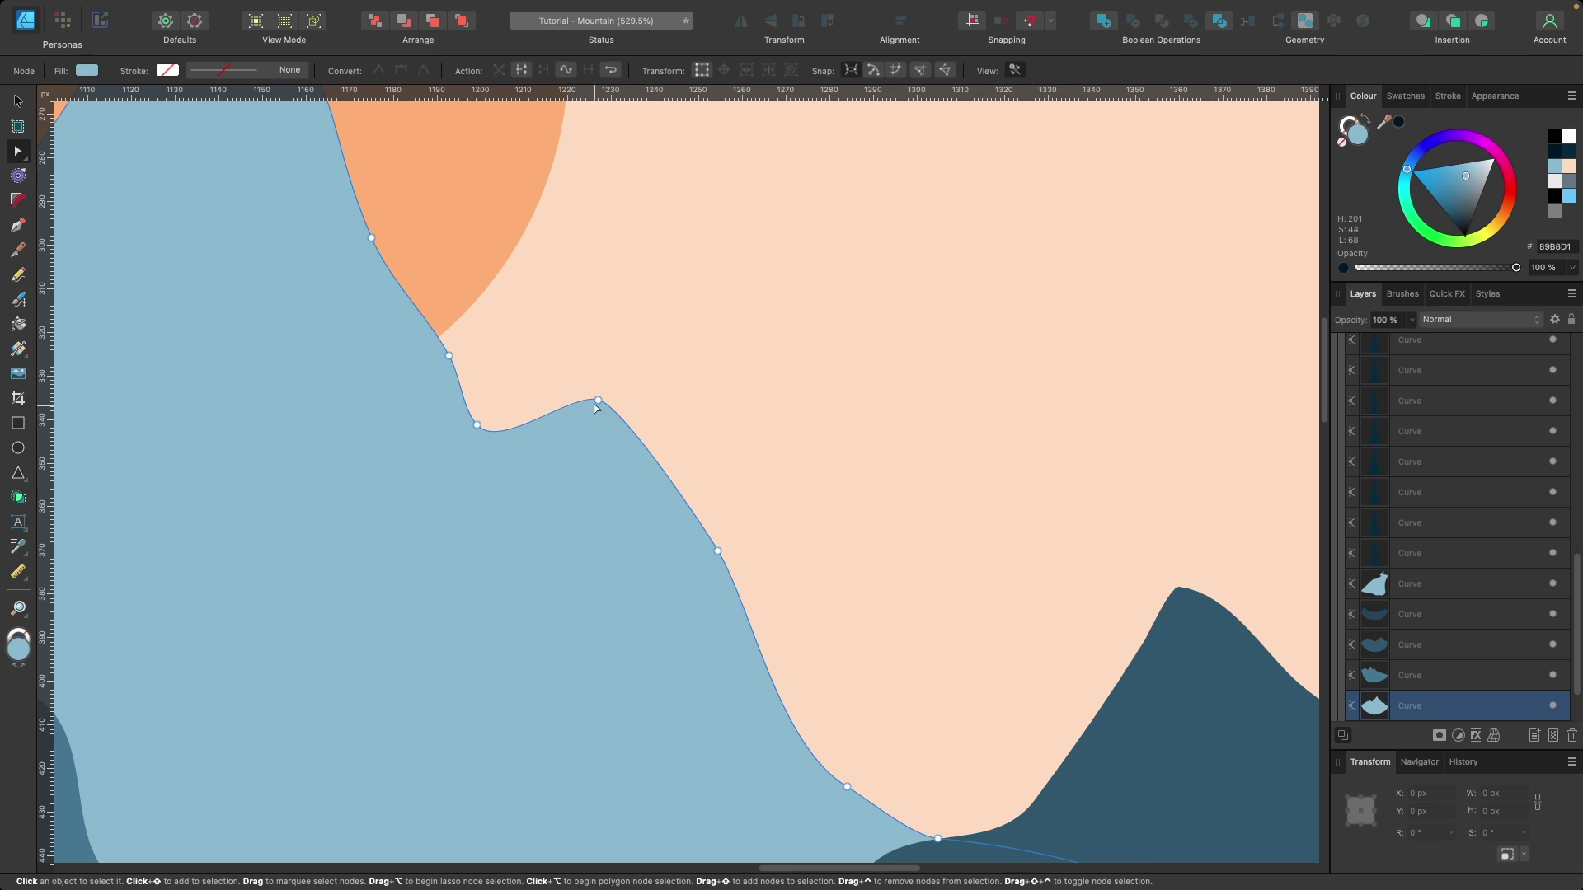
mouse_move(596, 407)
left_mouse_down()
mouse_move(610, 381)
mouse_move(606, 405)
left_mouse_up()
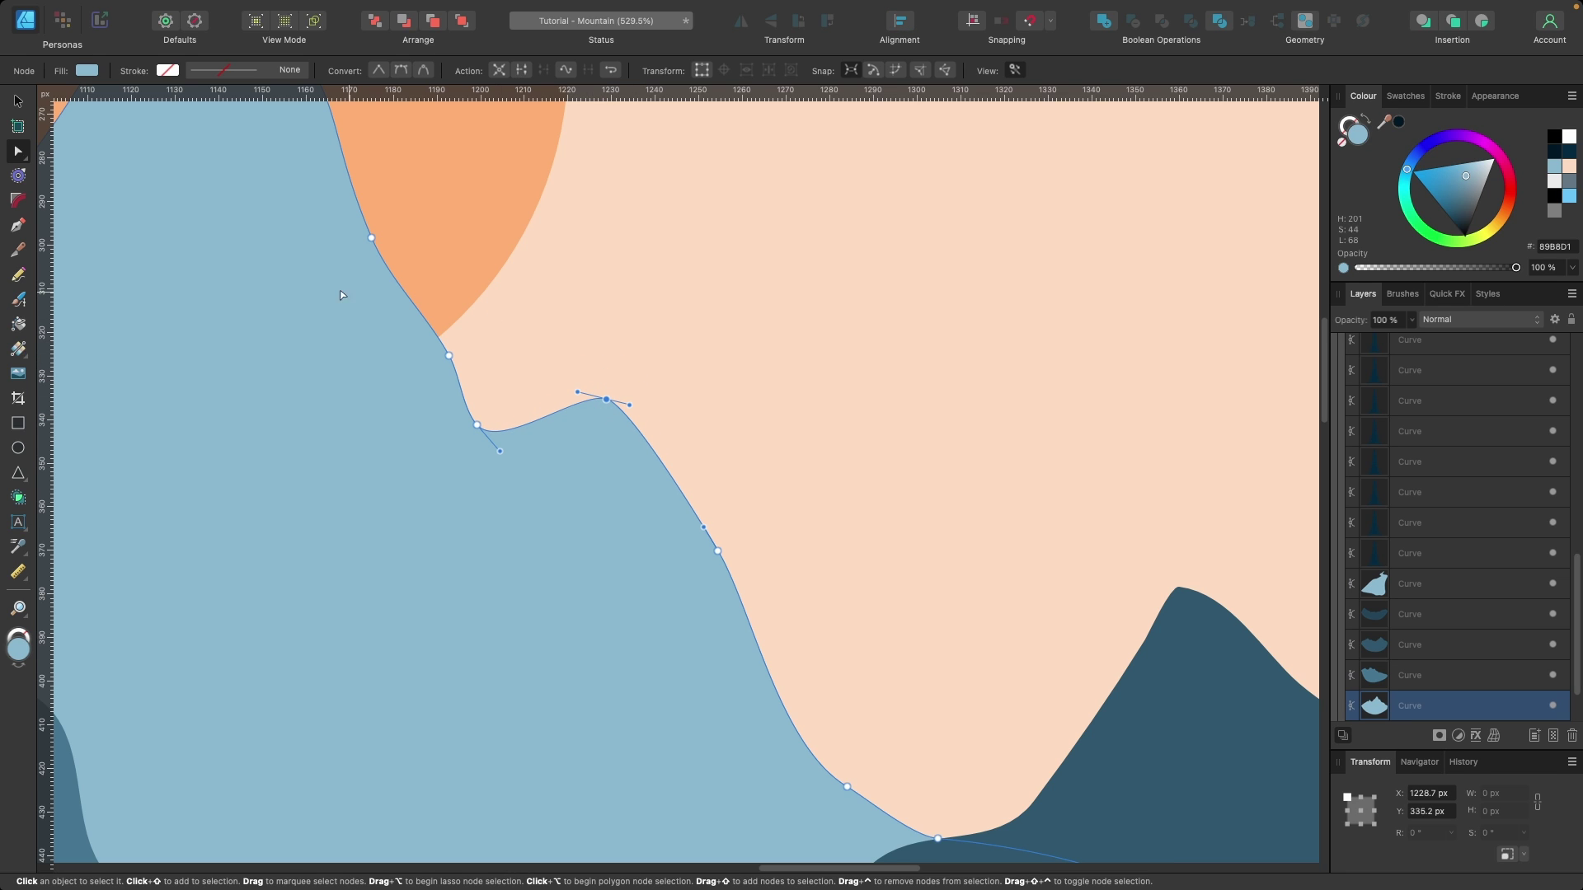
Turn the back mountain's right shoulder node into a sharp point and move it to about X 1230.6 px
left_click(18, 274)
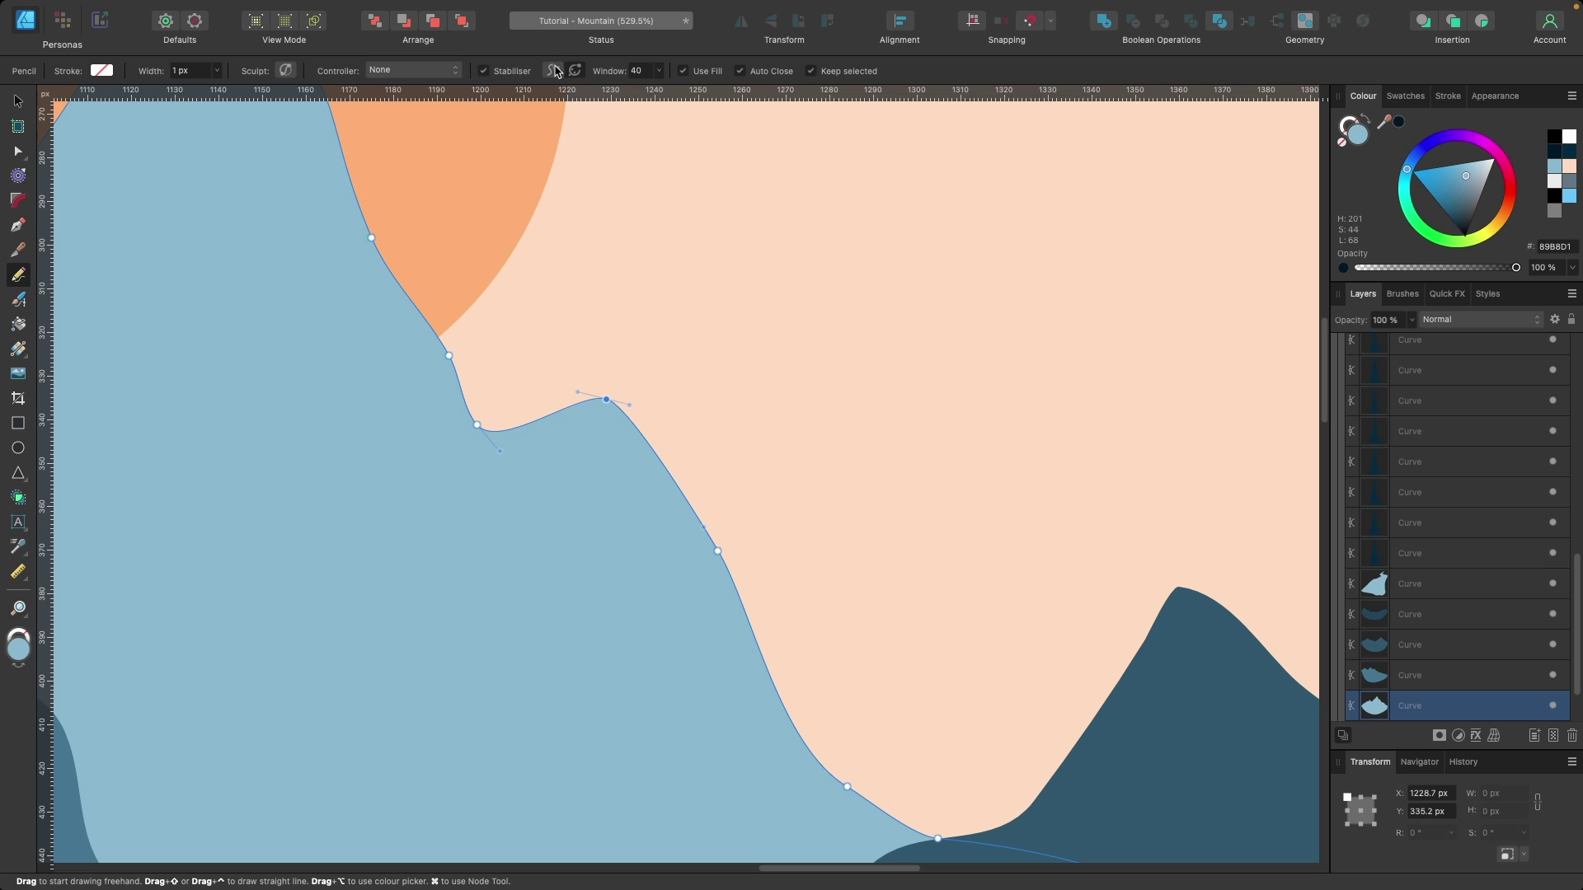
left_click(18, 151)
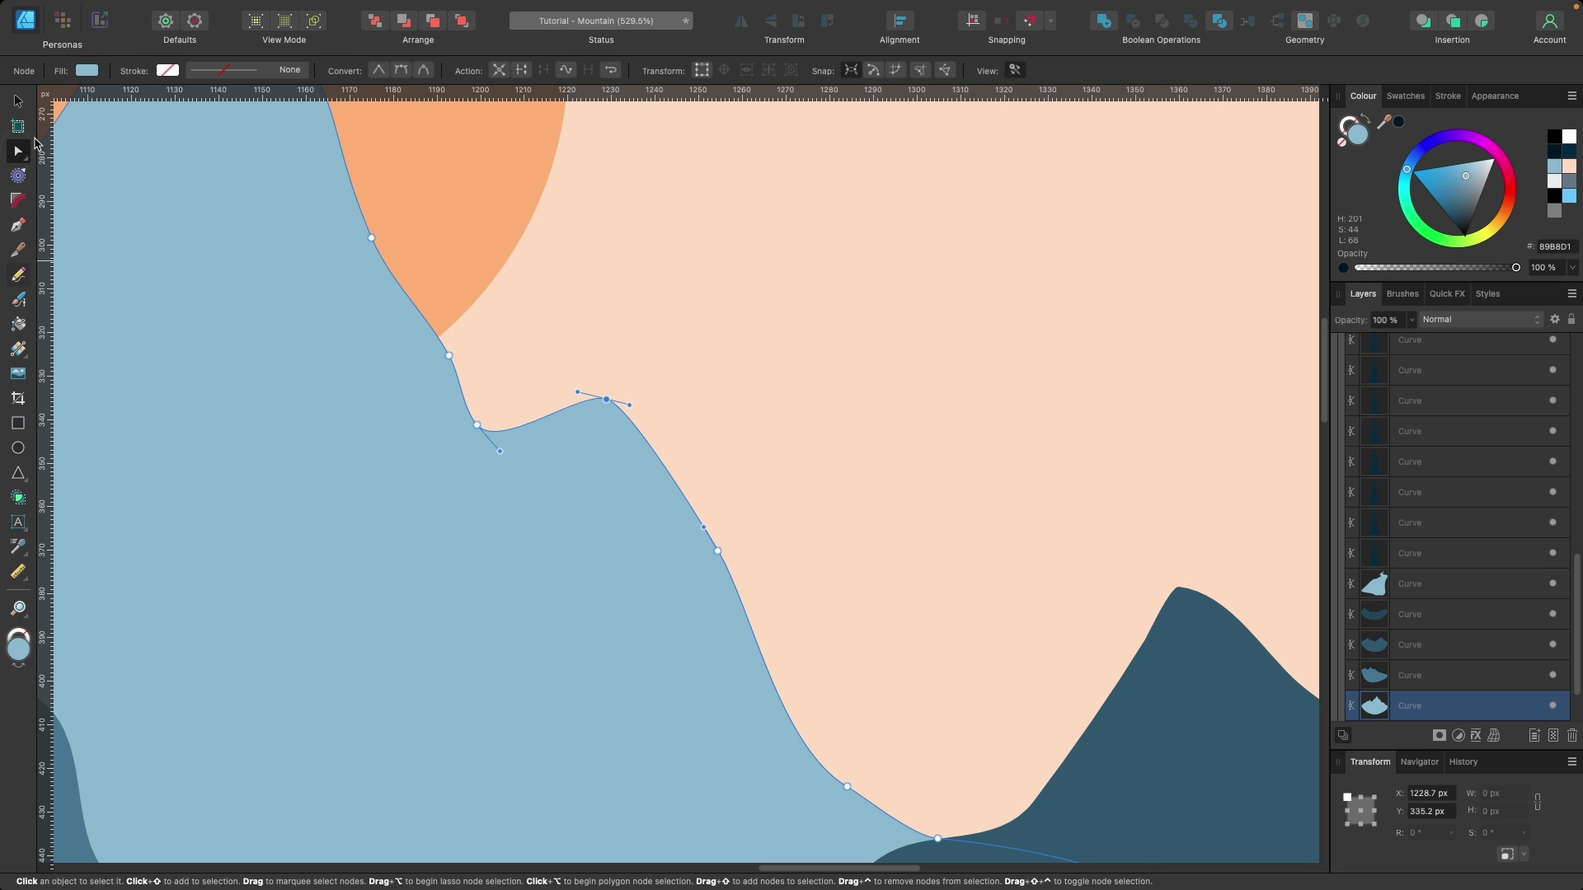
left_click(606, 402, "alt")
left_click_drag(606, 402, 618, 403)
scroll(724, 442, "down", 10)
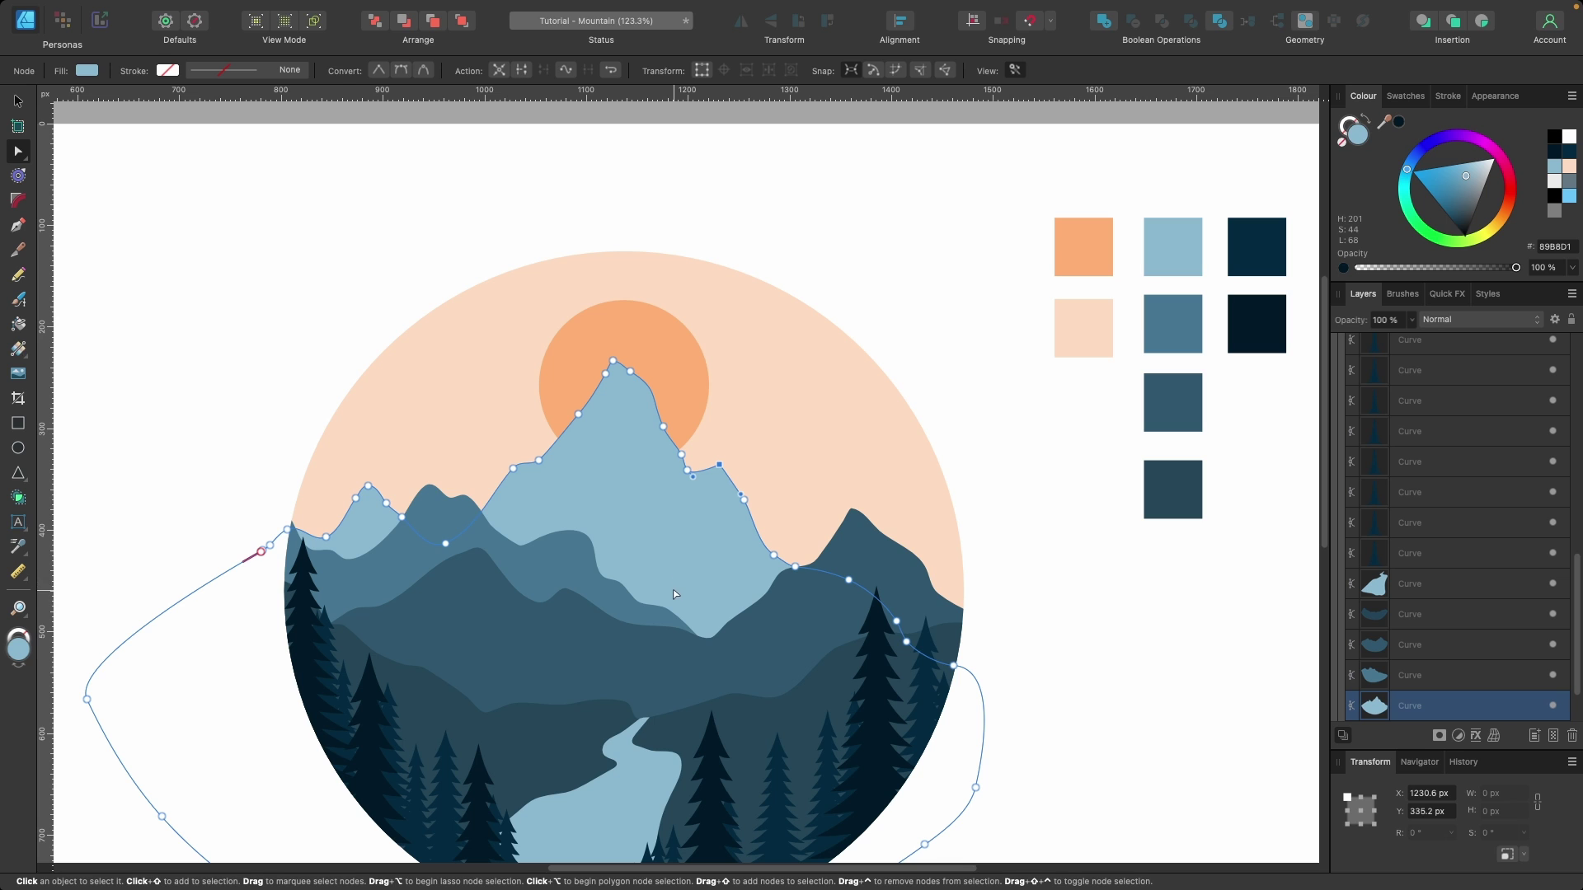
Refine the river's outline by deleting surplus nodes and moving its upper left bend outward, undoing the last adjustment
left_click(627, 747)
scroll(627, 748, "up", 10)
key("BackSpace")
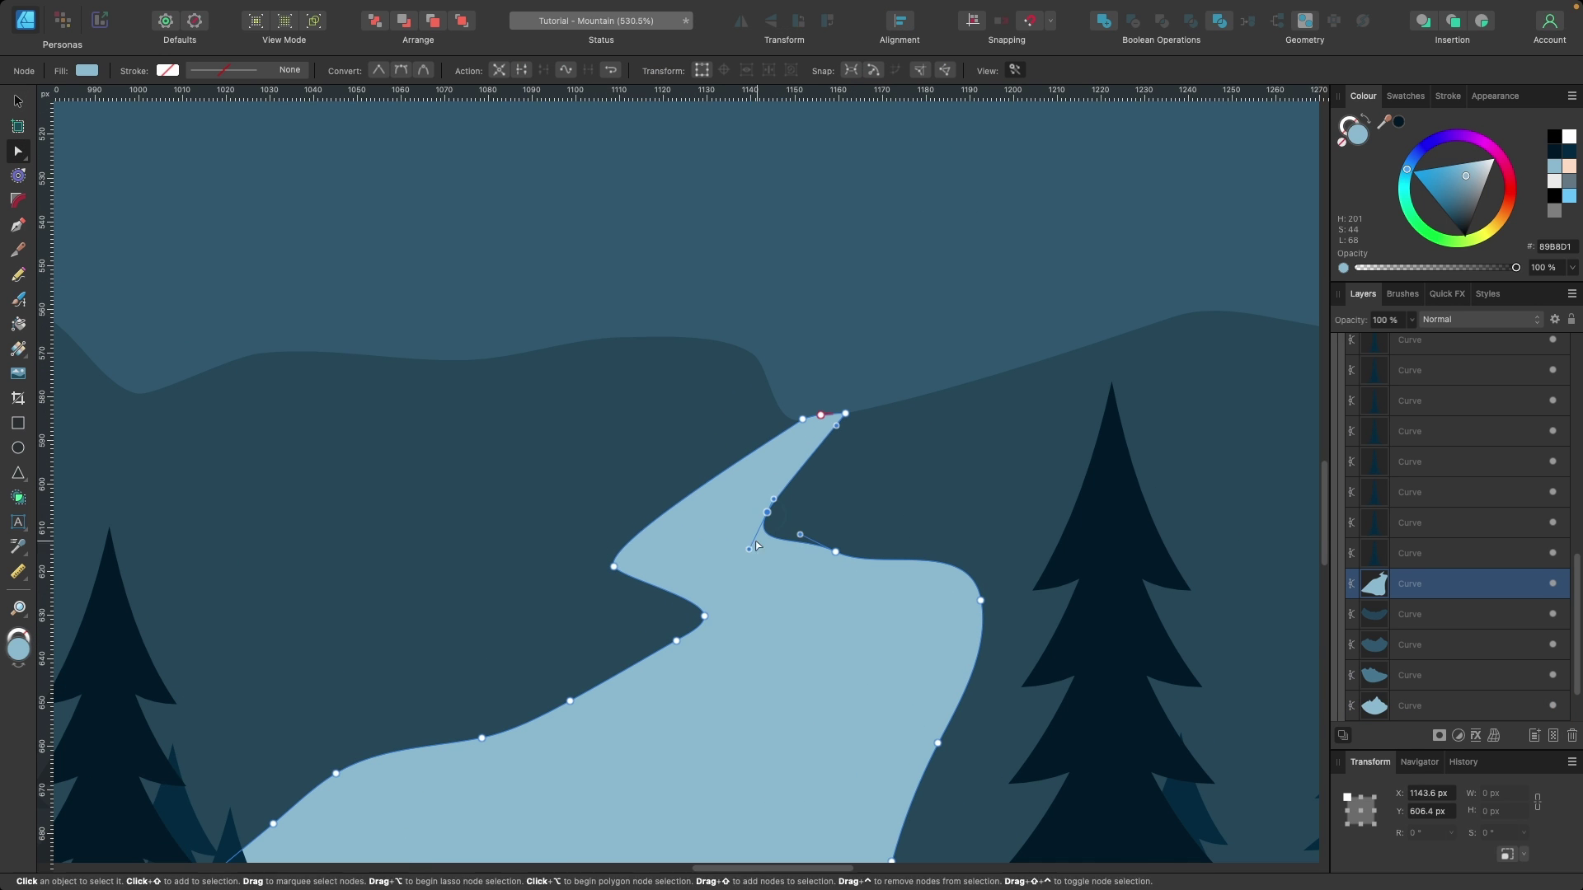
left_click_drag(614, 566, 601, 547)
scroll(600, 548, "down", 10)
scroll(586, 485, "up", 7)
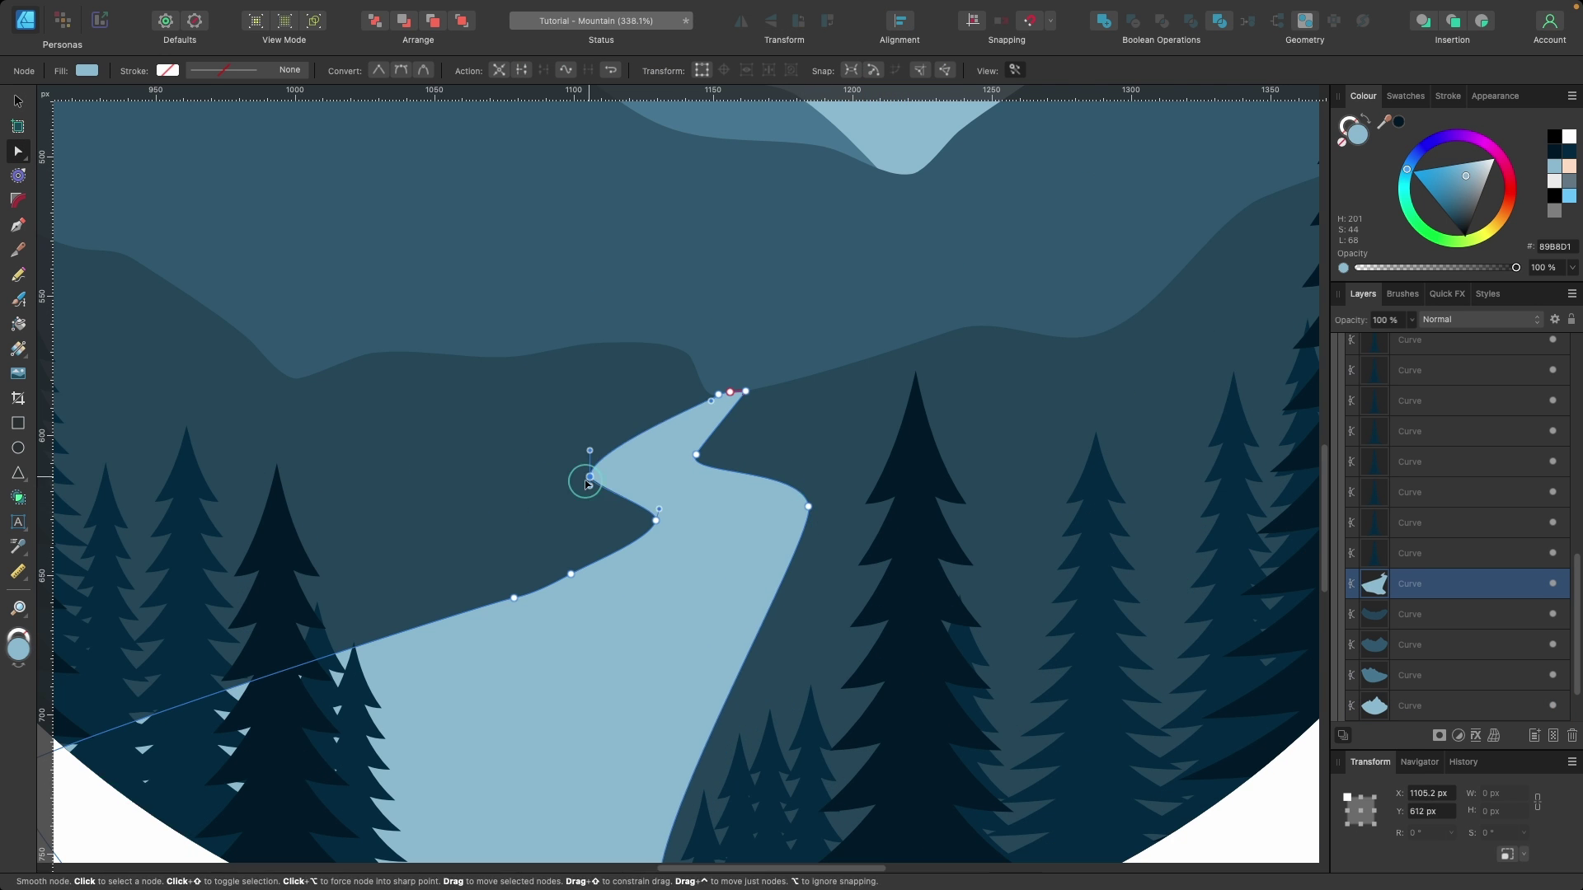
scroll(586, 485, "down", 8)
key("super+z")
Select the front hill curve, delete a surplus ridge node and adjust the curve handle right of the river's source
key("v")
left_click(462, 701)
scroll(495, 659, "up", 6)
key("BackSpace")
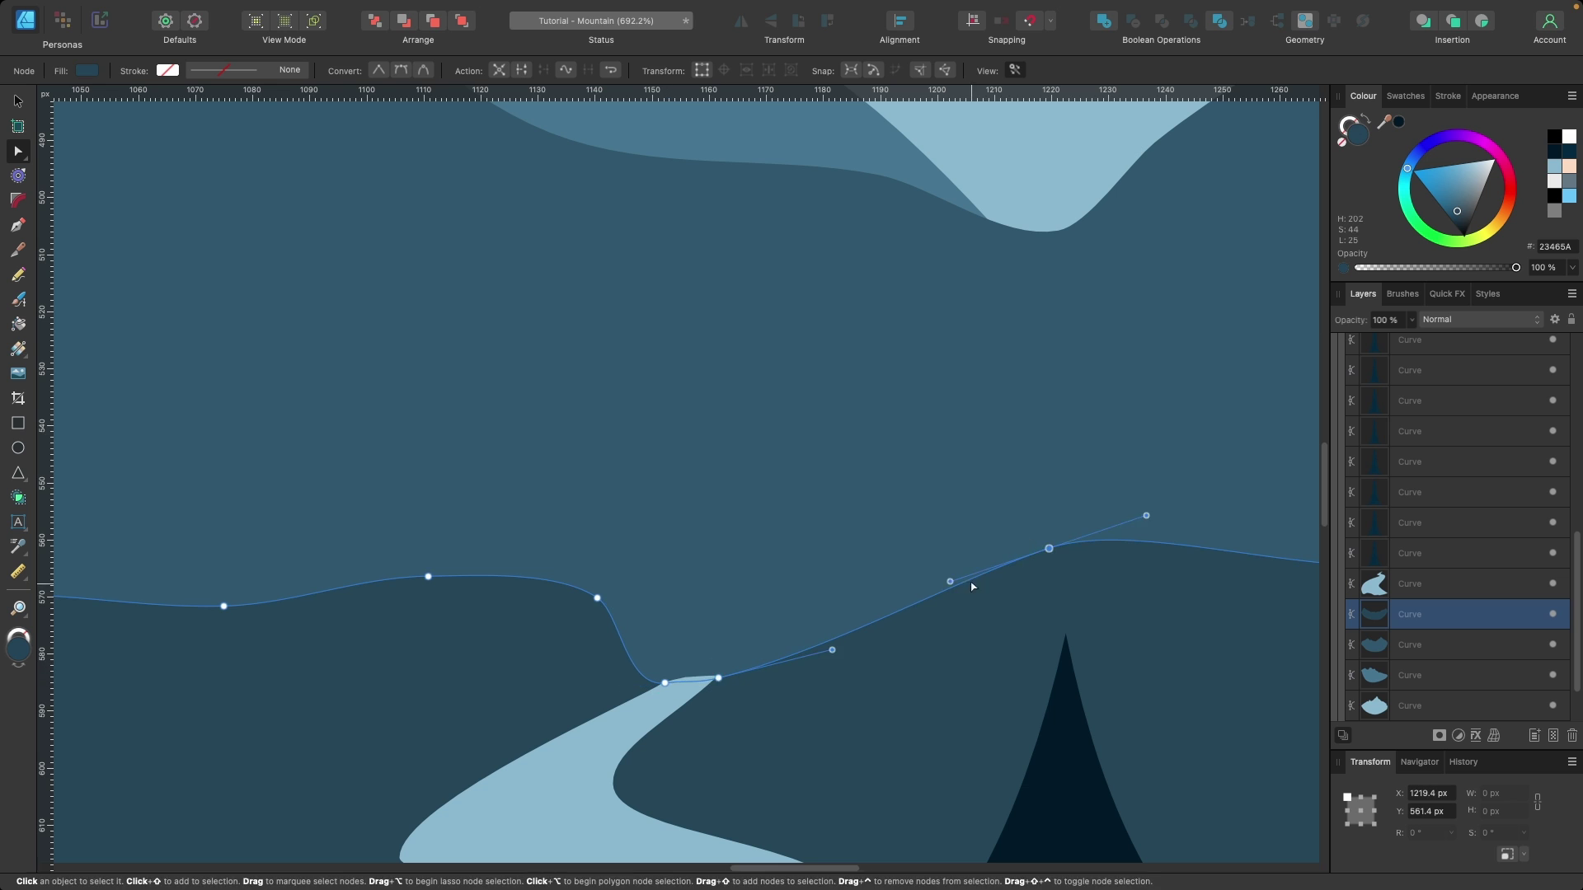
left_click_drag(972, 586, 962, 565)
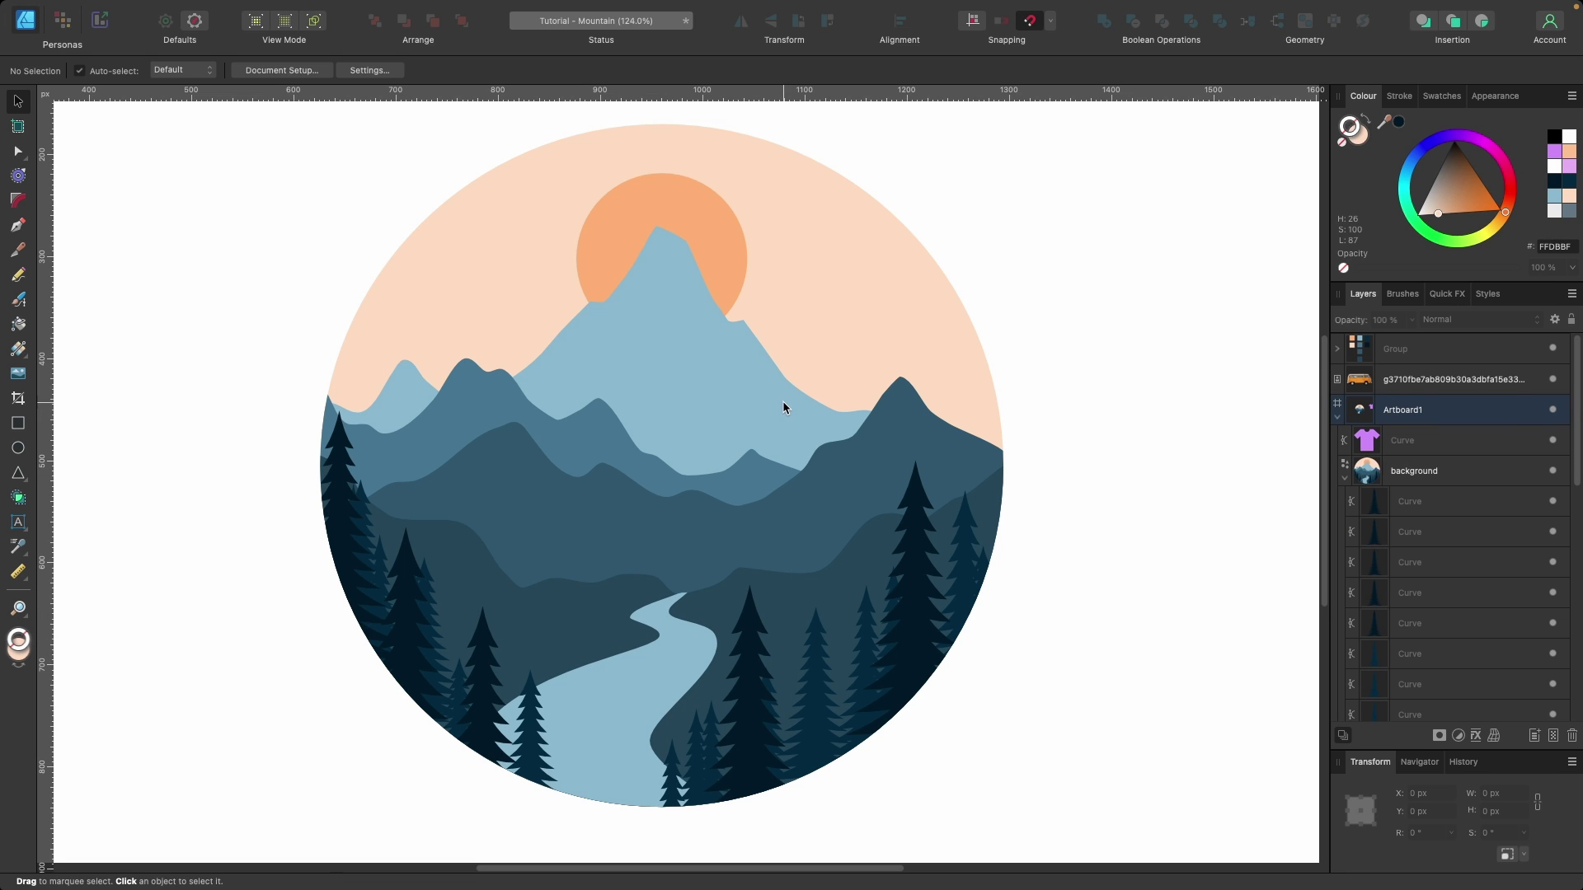
Select the circular mountain artwork and move it toward the artboard's left side
left_click(854, 331)
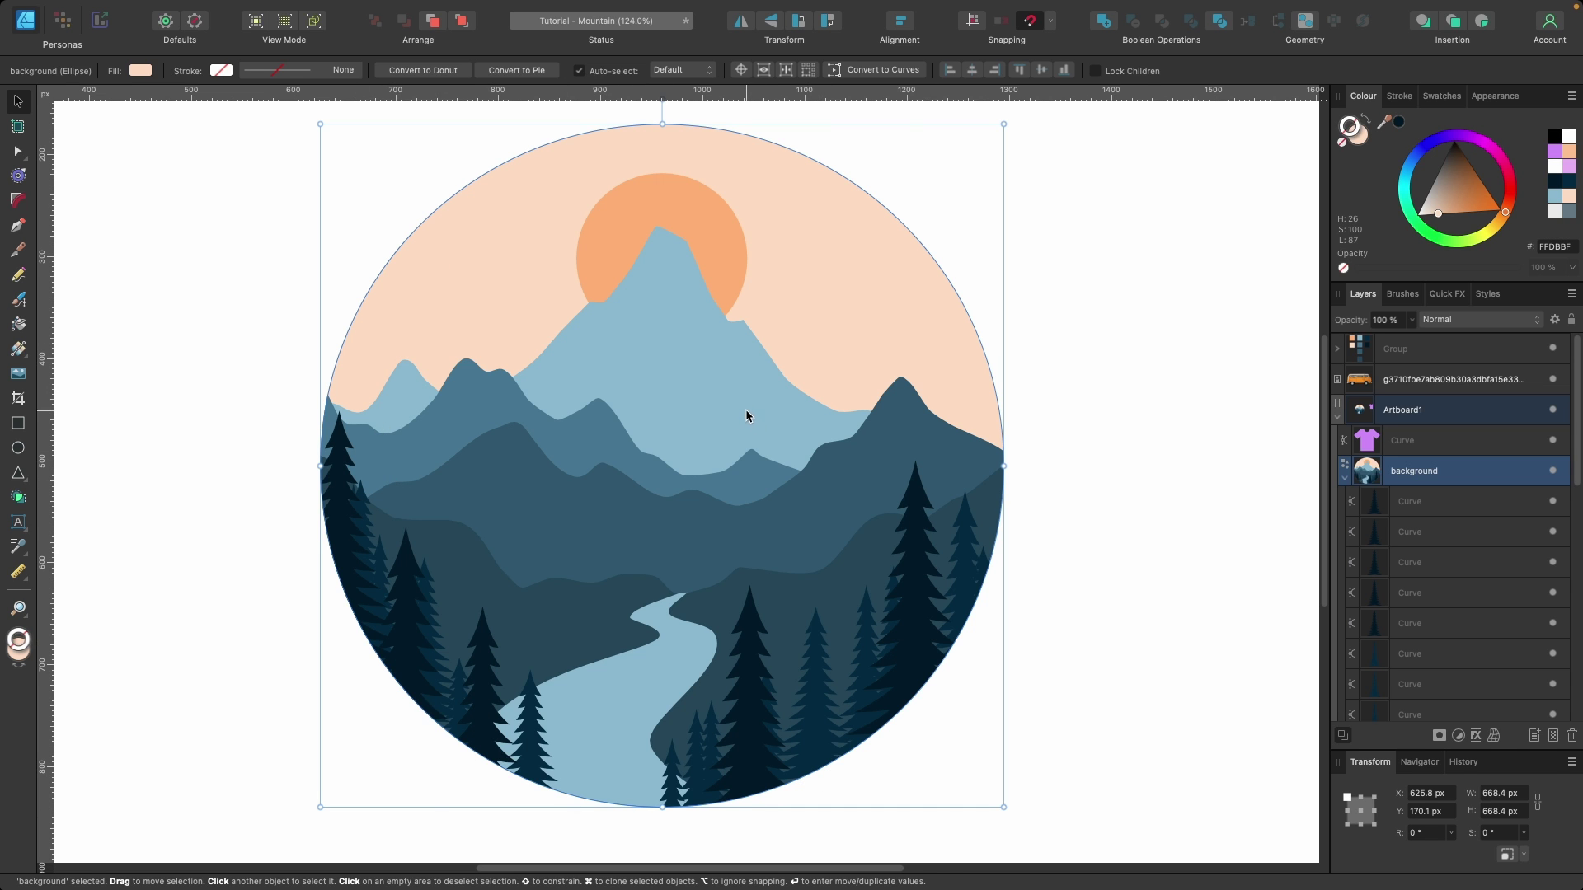
scroll(746, 409, "down", 3)
left_click_drag(690, 437, 475, 451)
Bring the purple T-shirt shape onto the artboard, enlarge it to about 989 × 827.8 px and position it at about X 484, Y 112.9 px
left_click_drag(1166, 354, 693, 415)
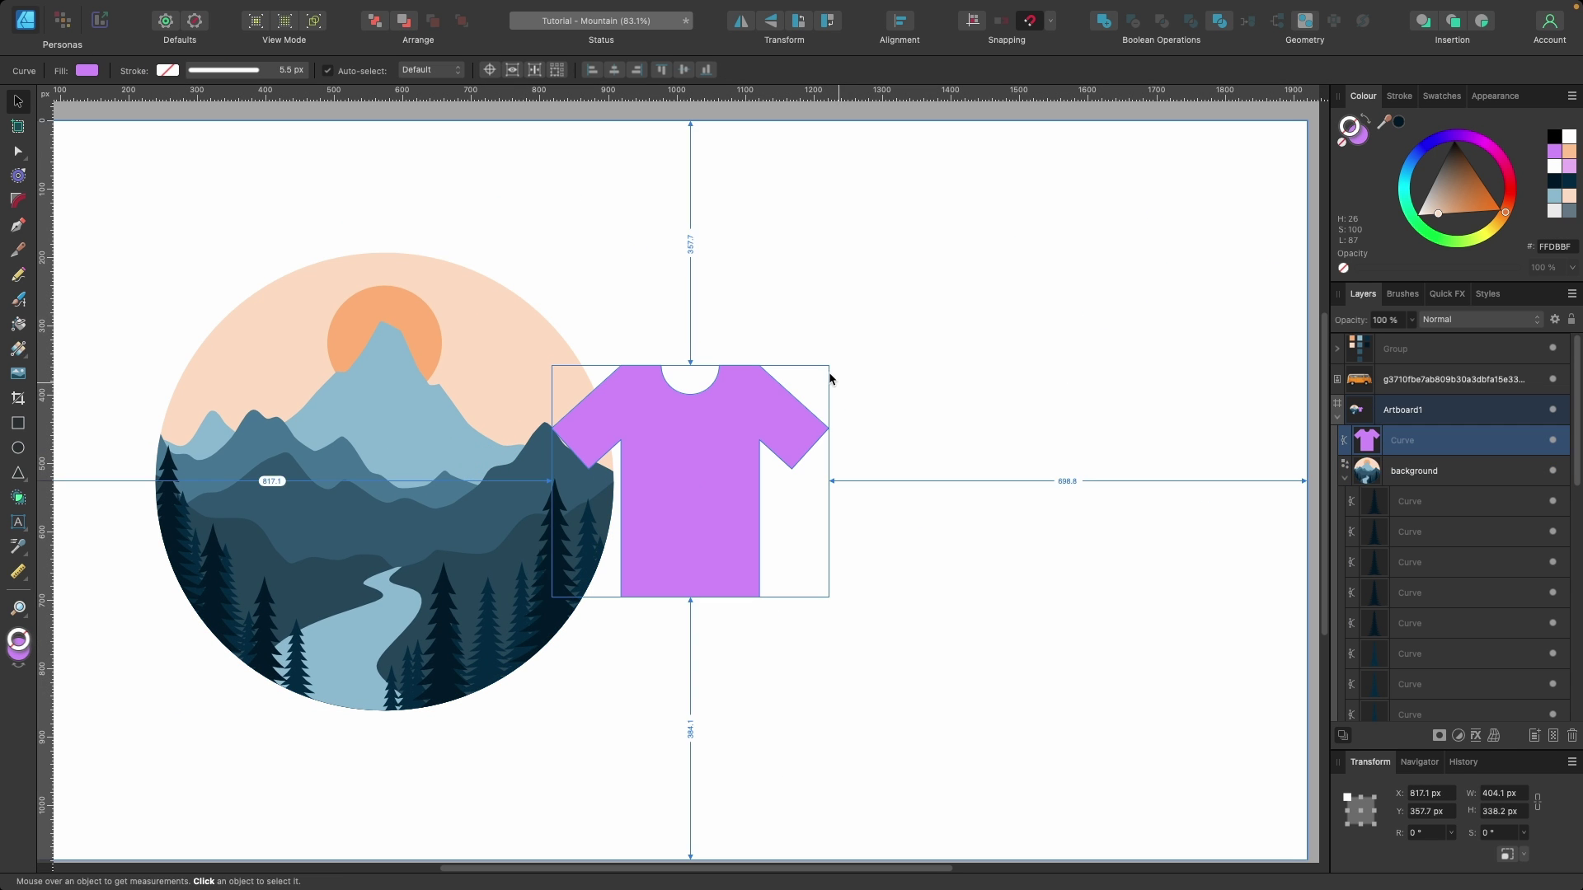
left_click_drag(829, 366, 1038, 197)
scroll(662, 442, "down", 3)
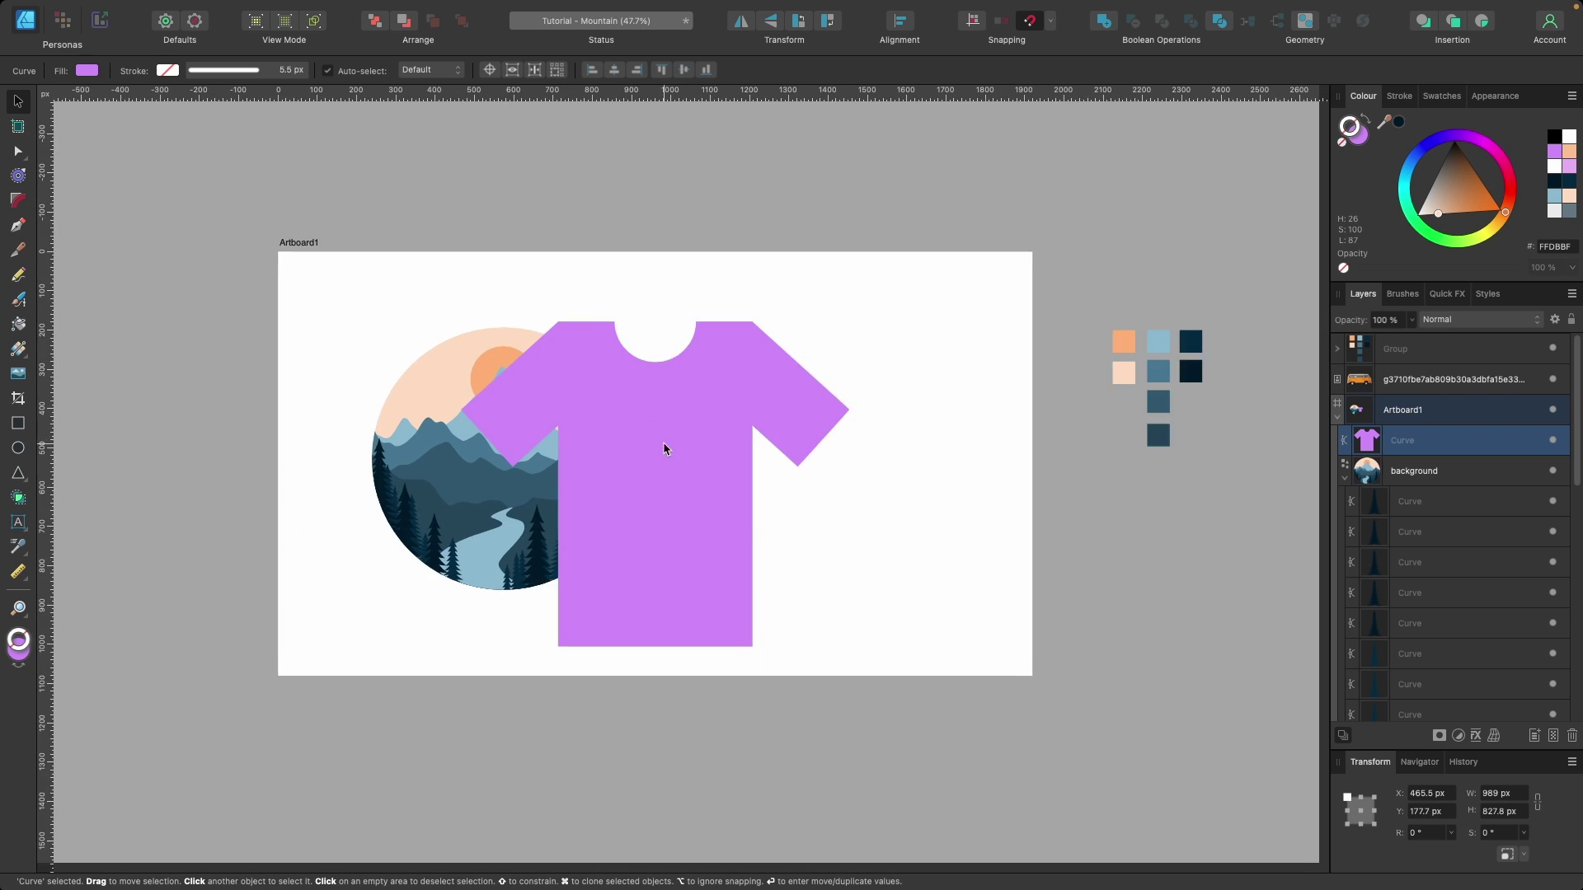
scroll(663, 442, "up", 4)
left_click_drag(696, 478, 676, 449)
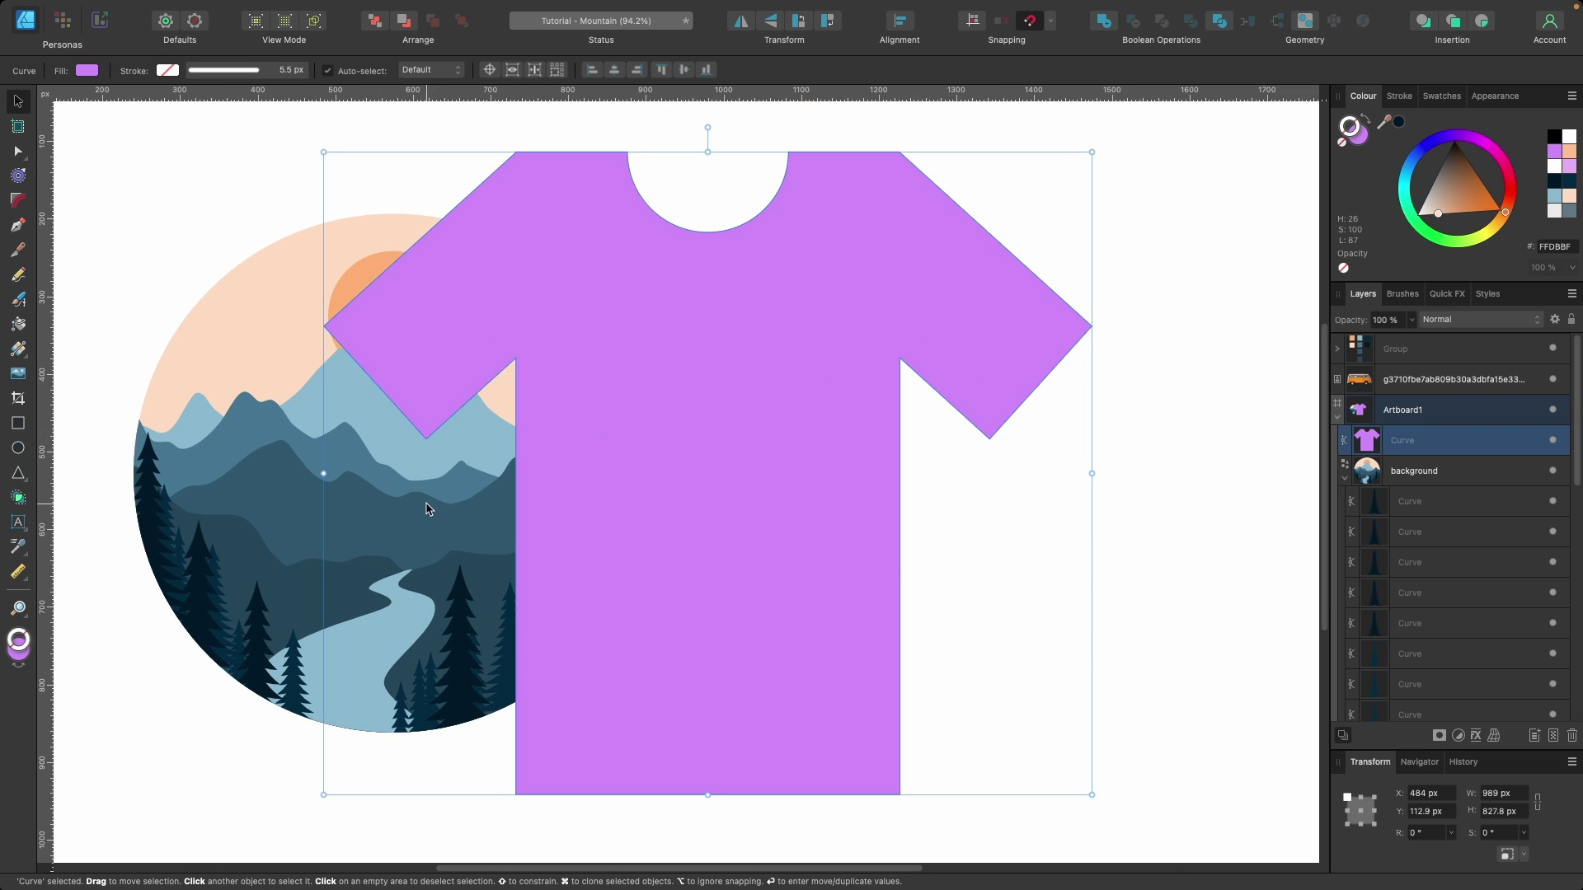
Centre the circular artwork on the T-shirt and bring it to the front
left_click_drag(395, 513, 701, 520)
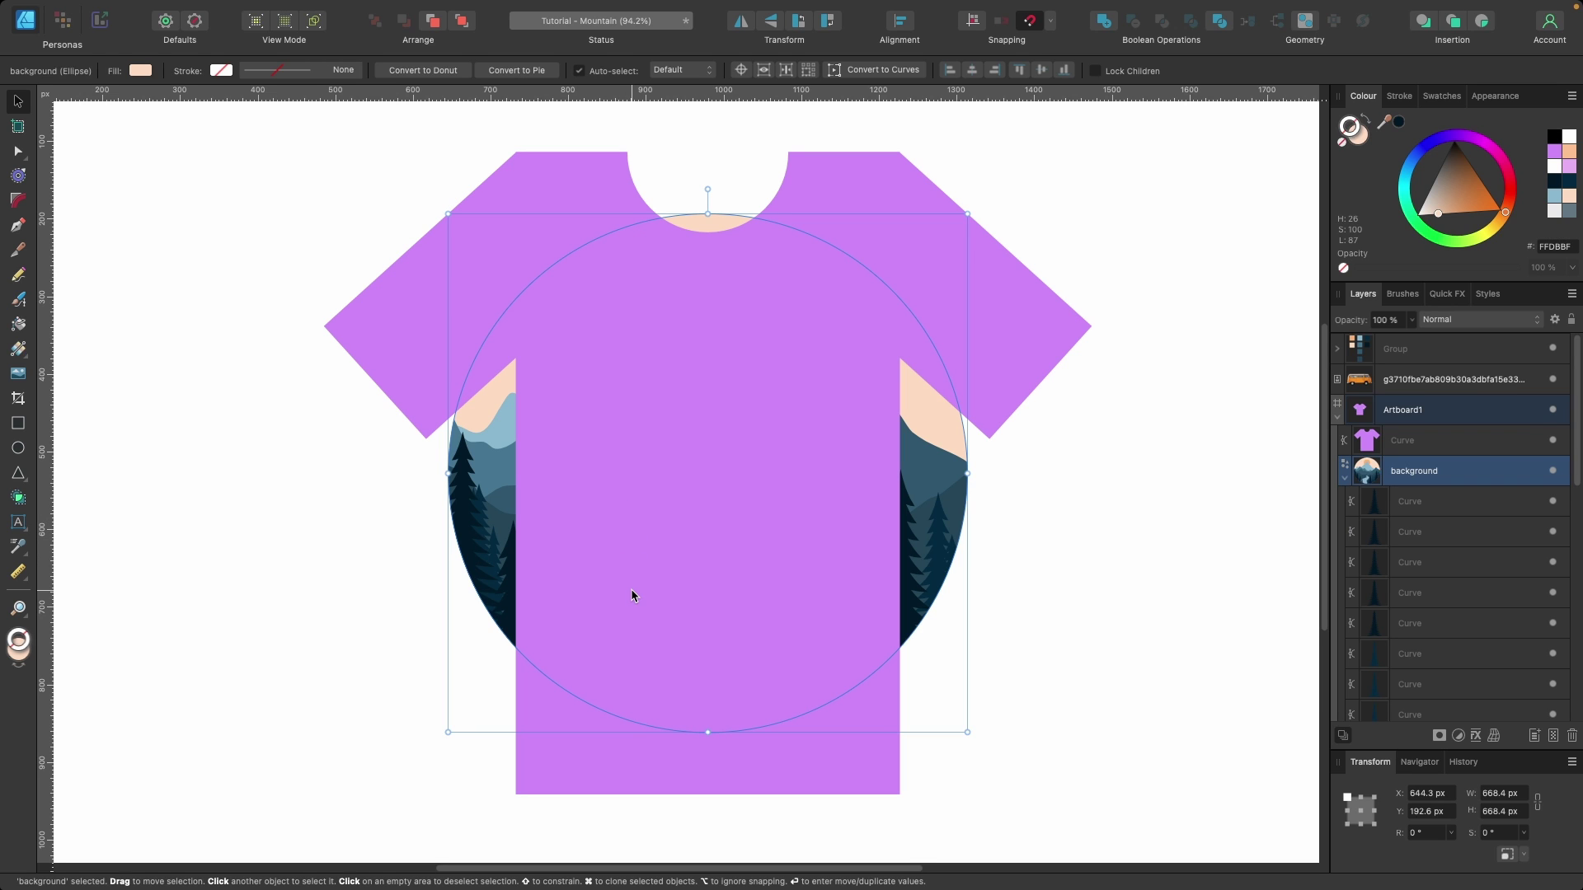
key("shift+super+bracketright")
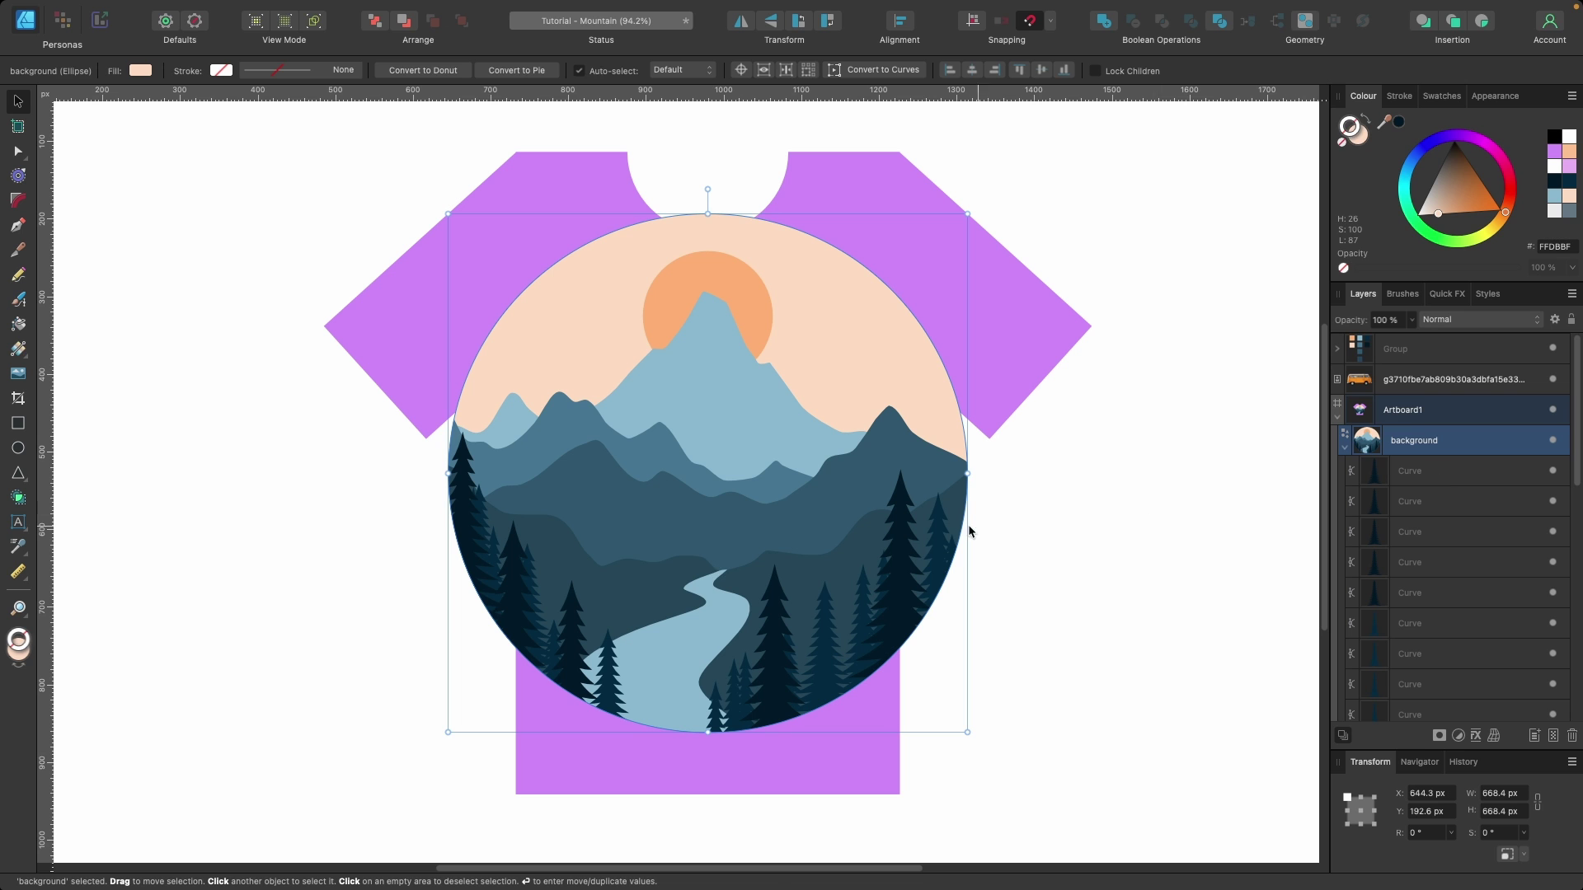
Scale the artwork from its centre to about 303.8 × 303.8 px and move it up onto the shirt's chest
left_click_drag(968, 732, 825, 591)
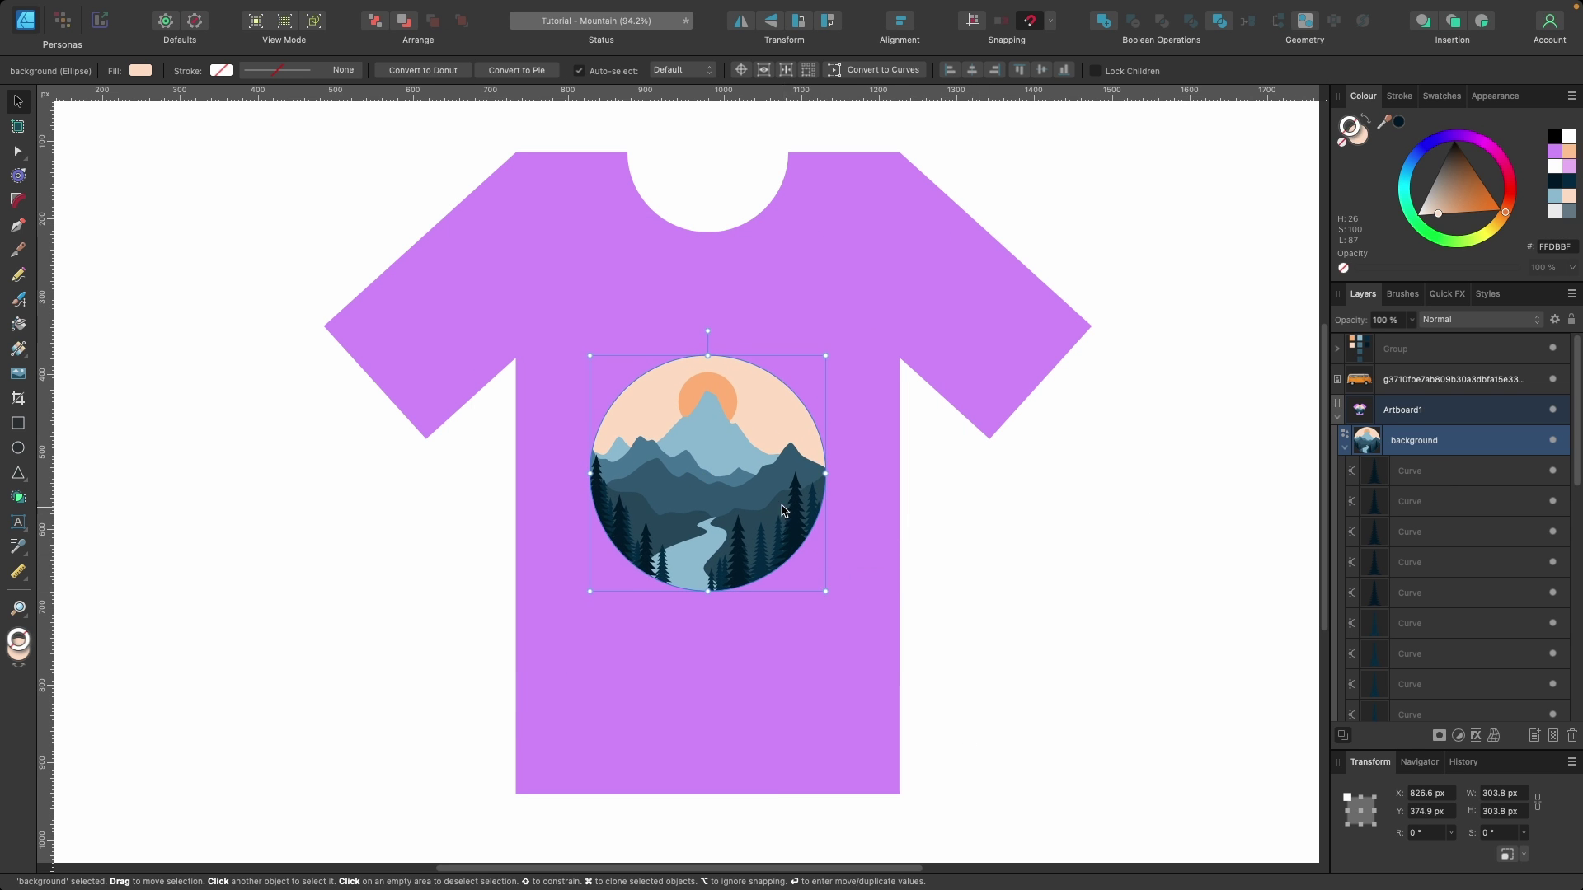
scroll(782, 508, "up", 3)
left_click_drag(746, 486, 745, 413)
Remove the peach fill from the circular background so the shirt colour forms the sky
scroll(746, 413, "down", 2)
scroll(748, 555, "up", 3)
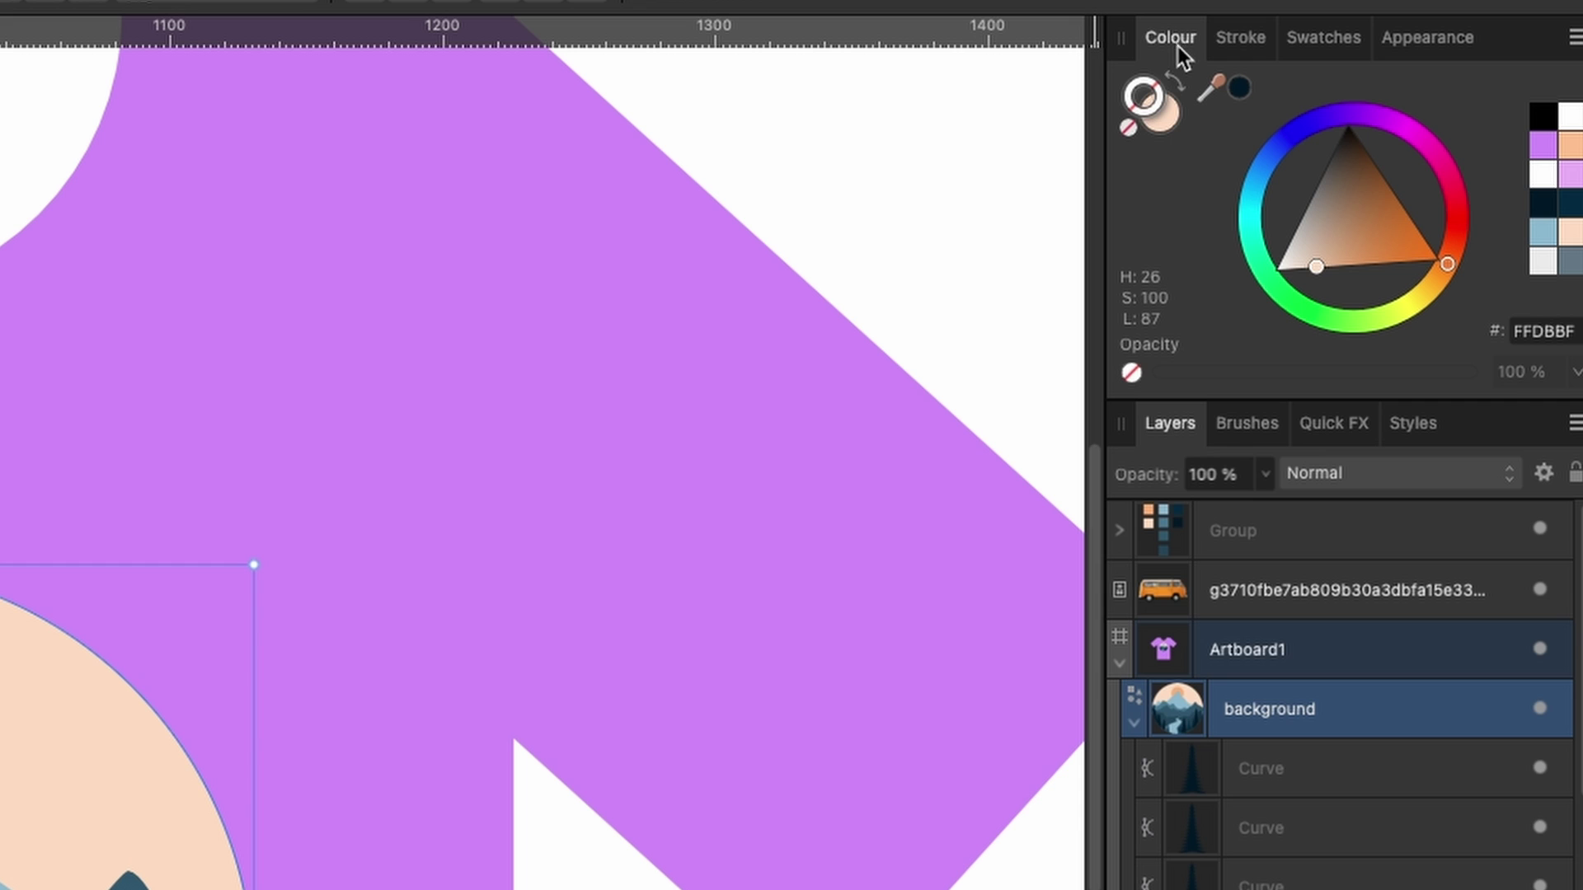
left_click(1164, 128)
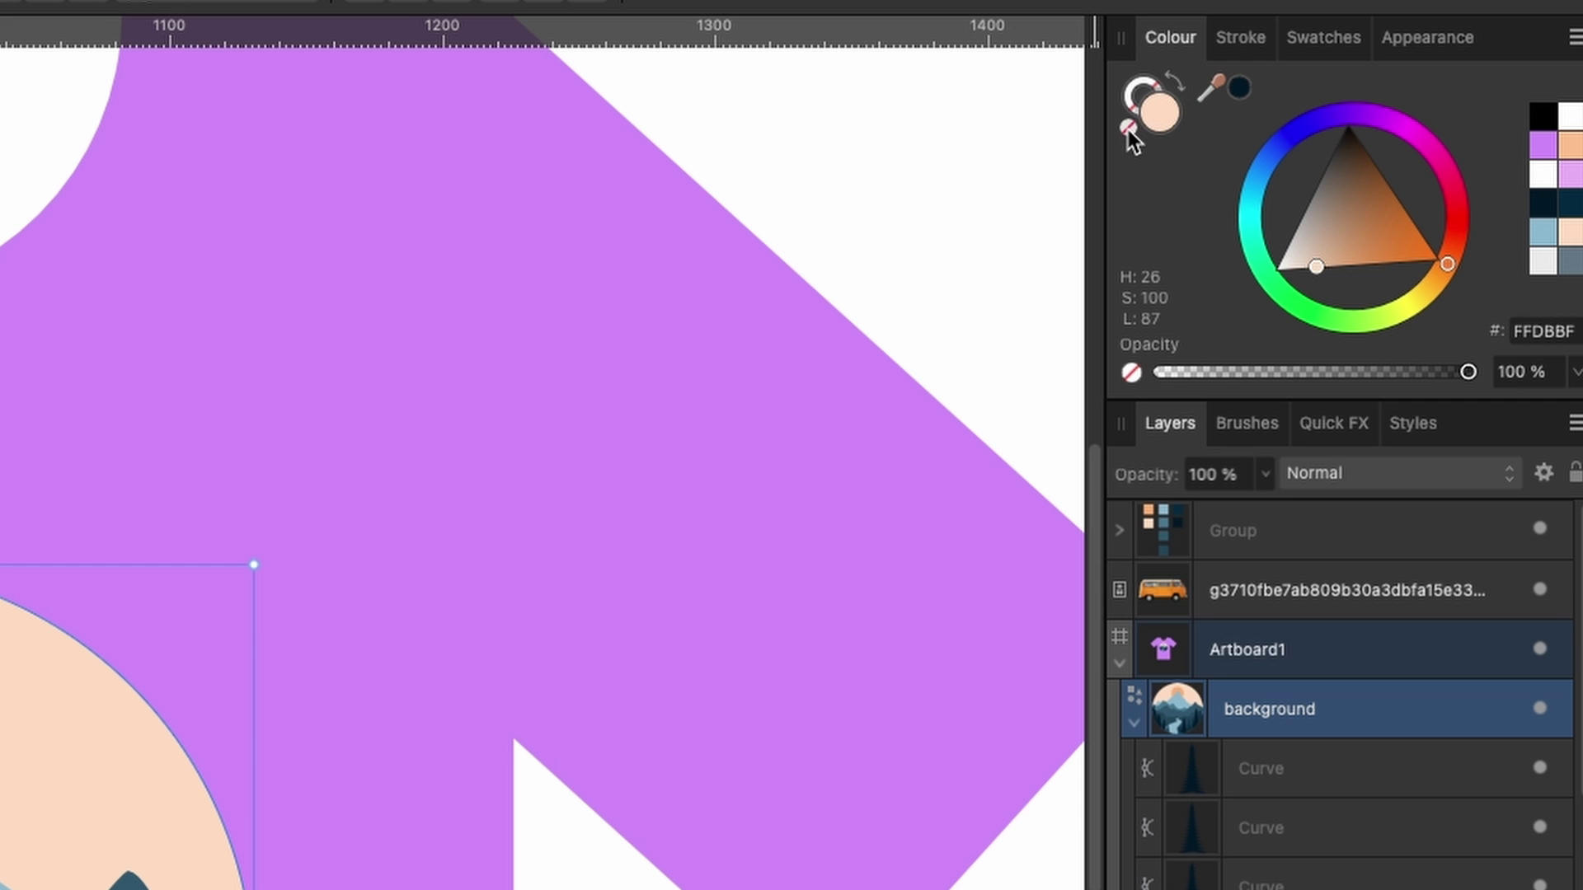
left_click(1128, 130)
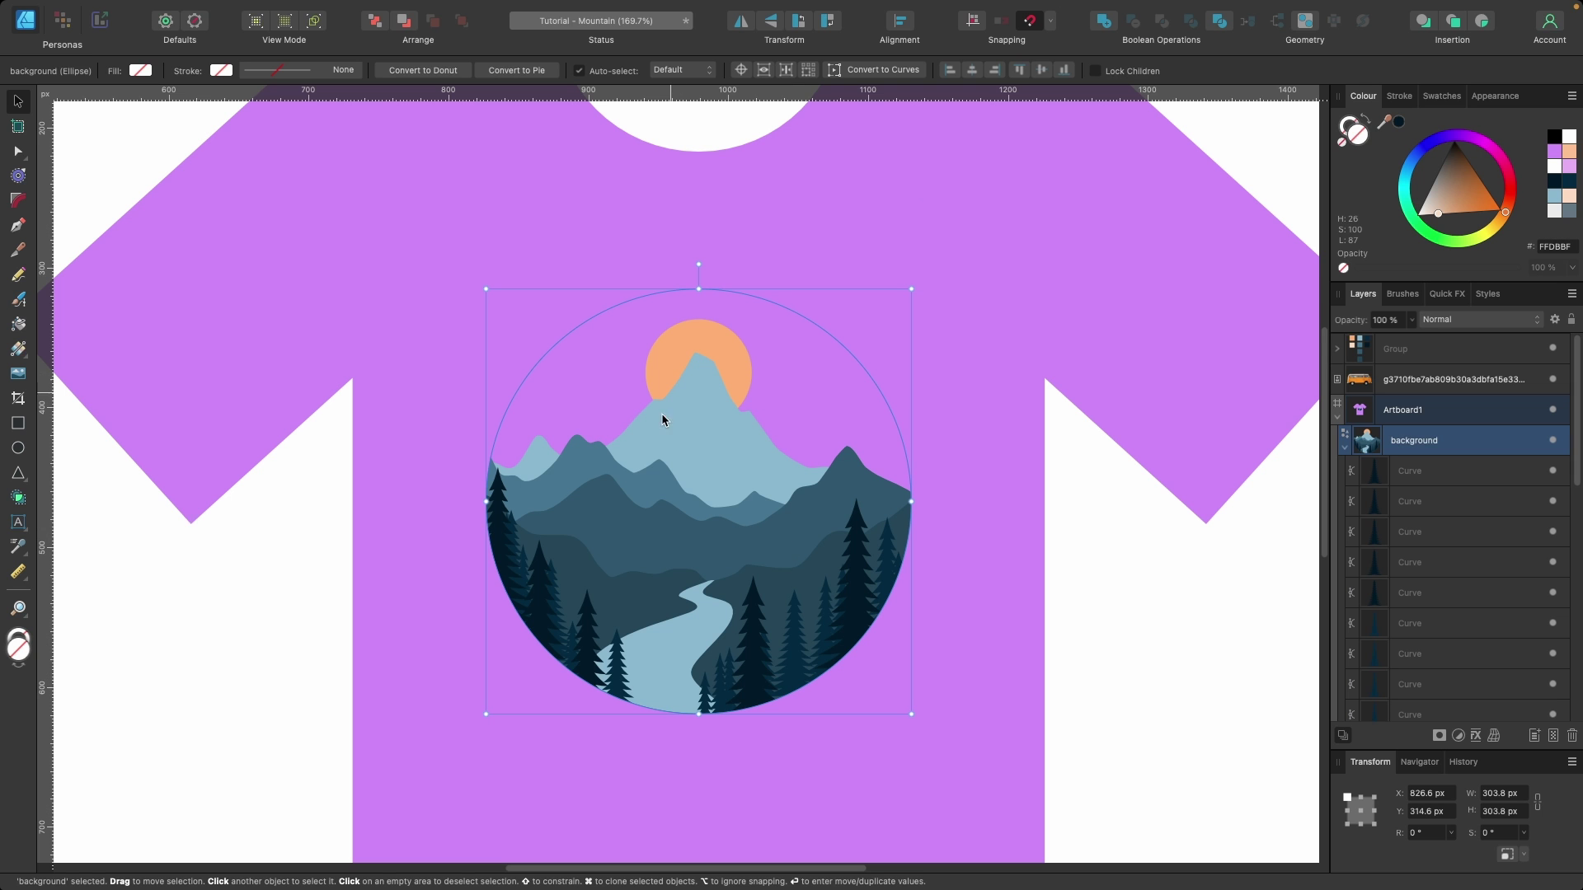
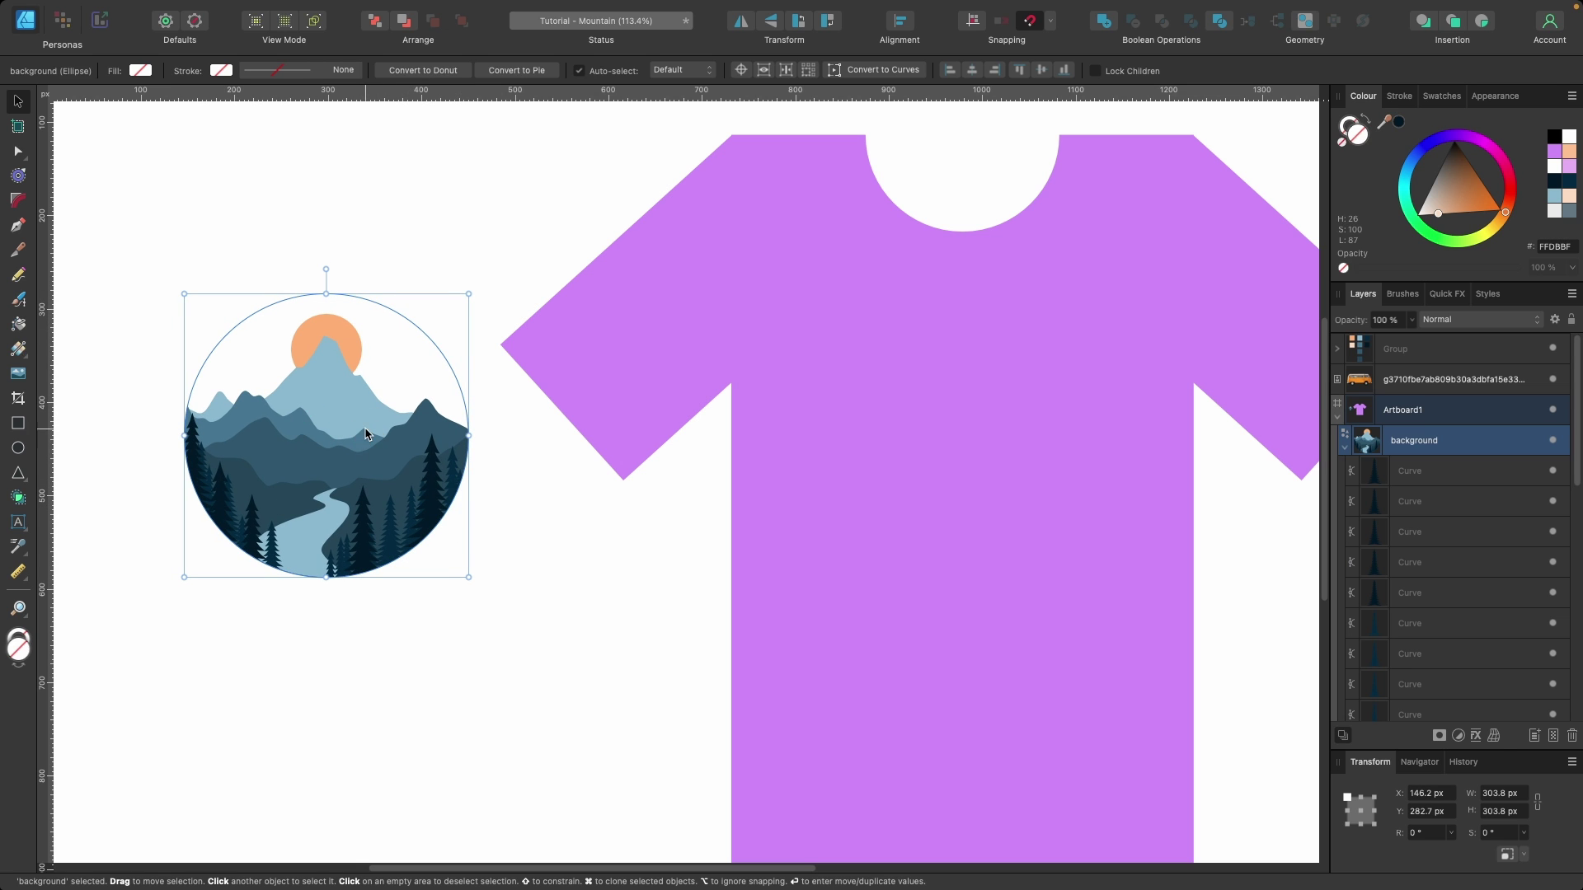
Move the circular artwork onto the T-shirt's chest at about X 826.6, Y 328 px
left_click_drag(343, 454, 979, 494)
scroll(979, 494, "right", 5)
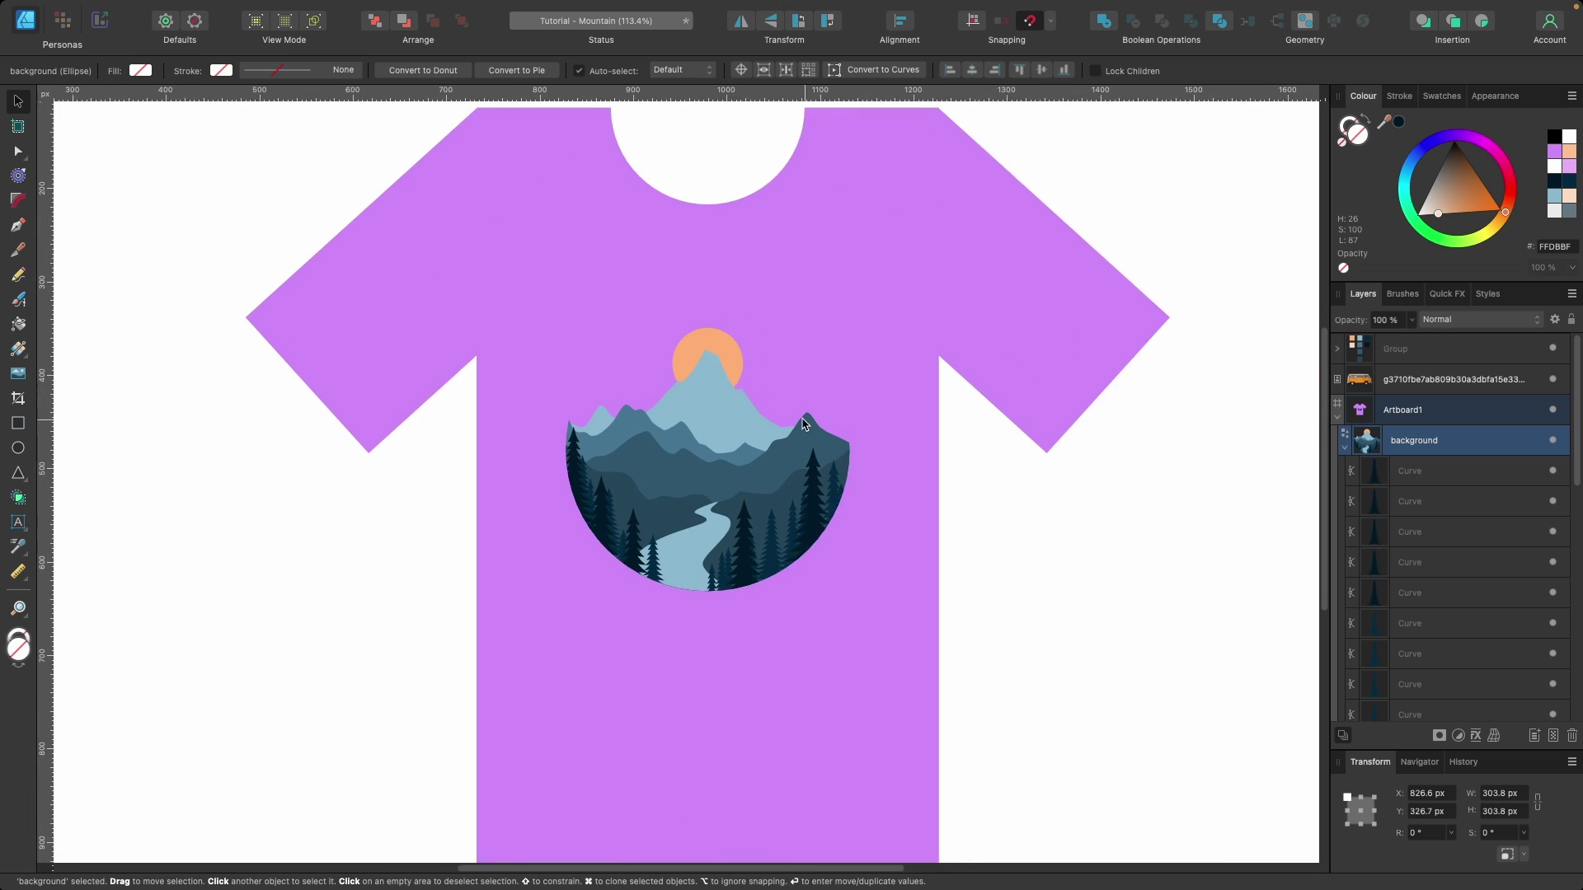
scroll(660, 388, "up", 3)
scroll(660, 387, "left", 2)
scroll(660, 387, "up", 1)
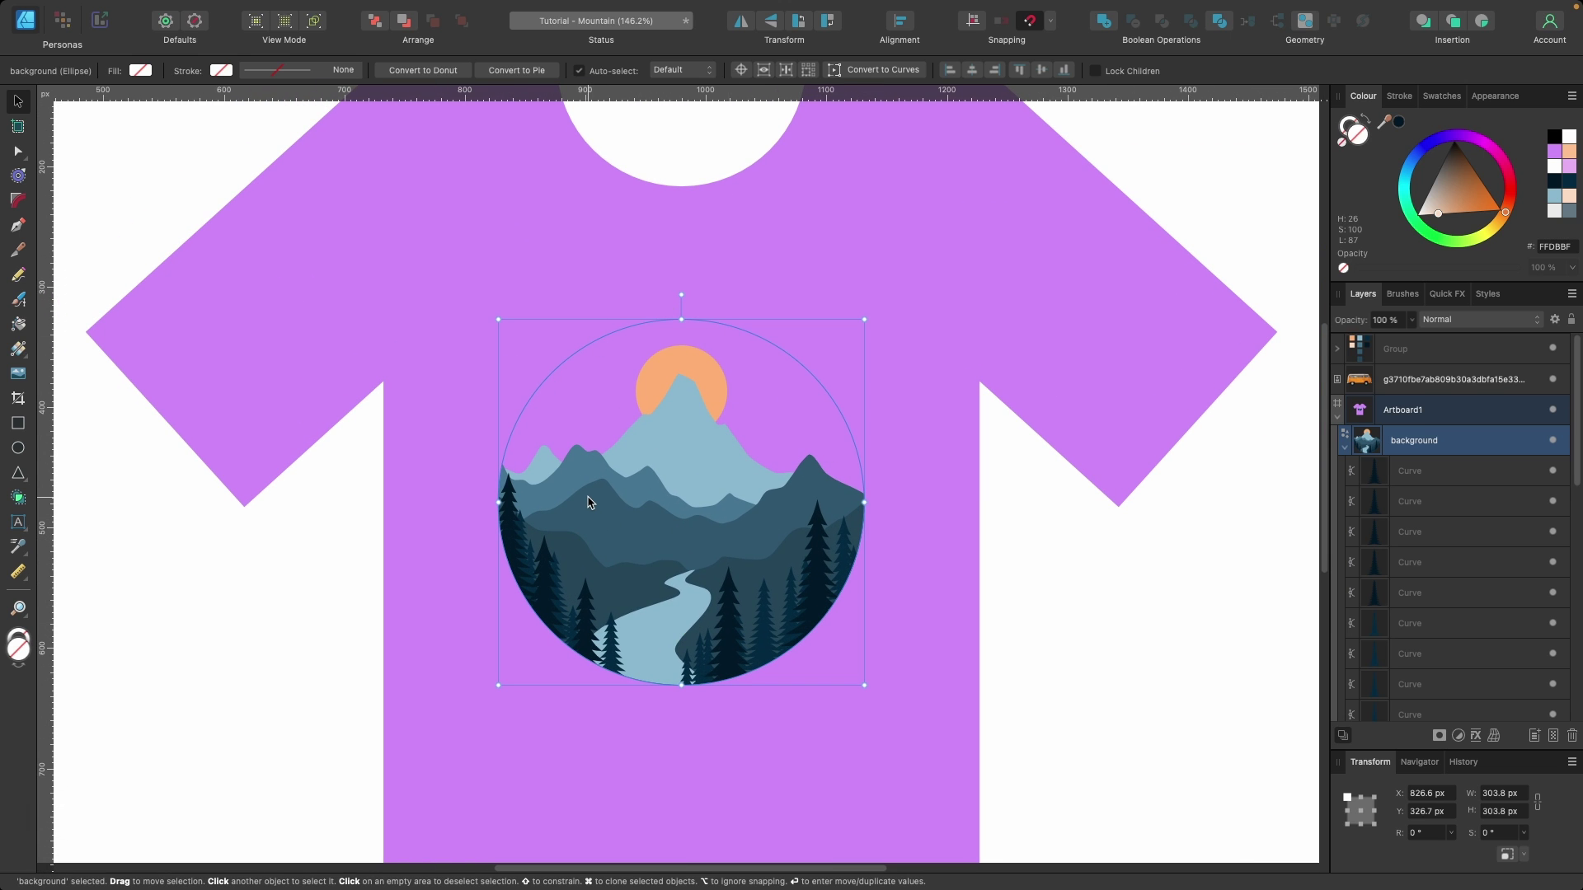
left_click_drag(698, 553, 699, 555)
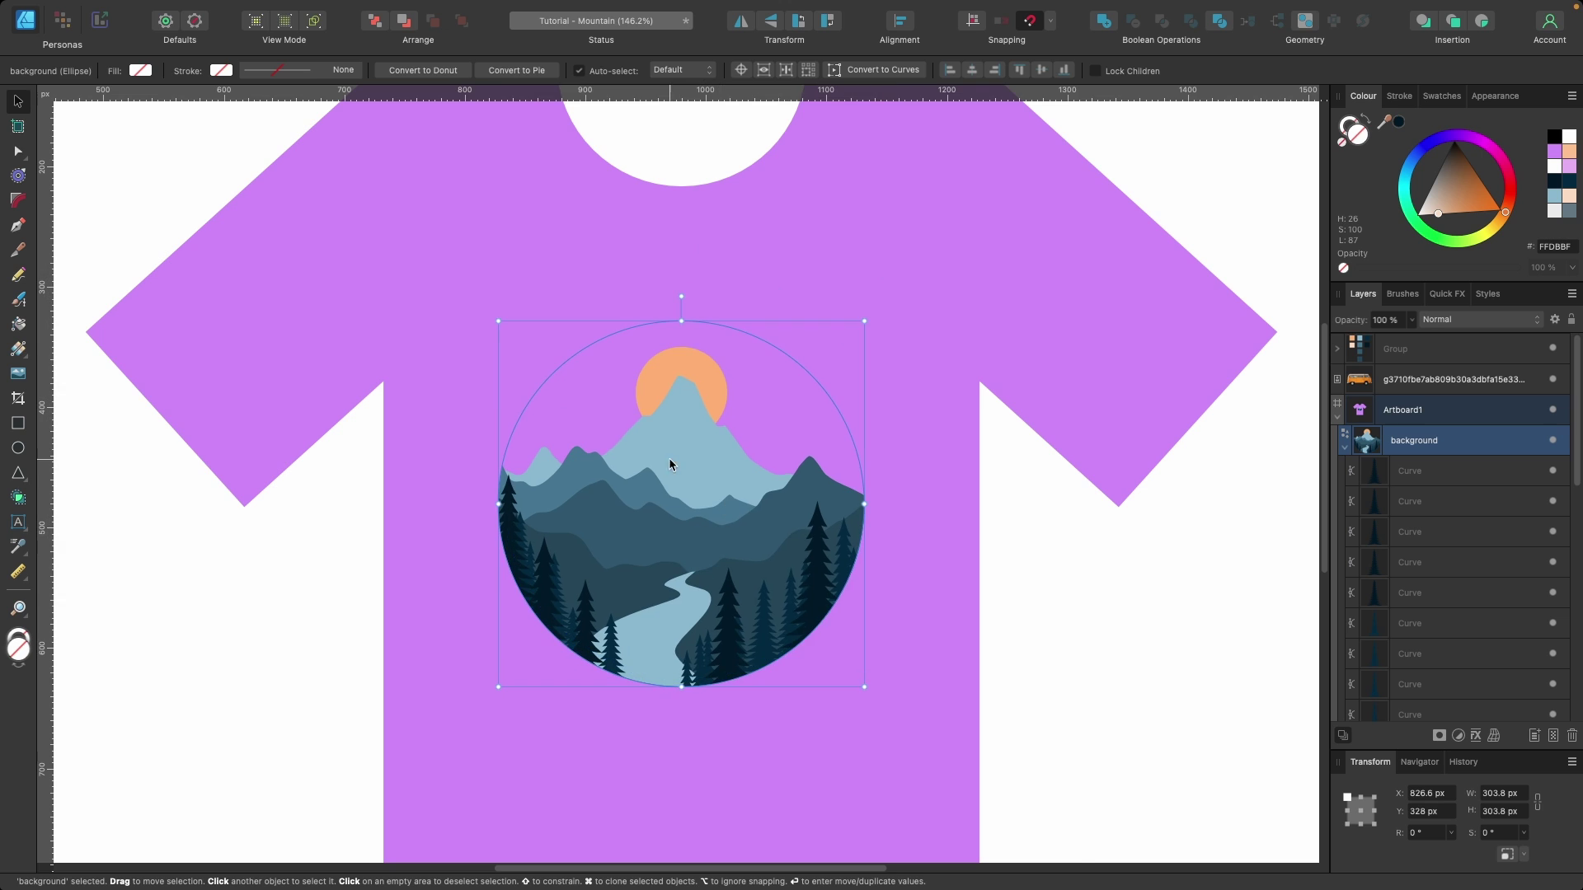
scroll(700, 454, "up", 3)
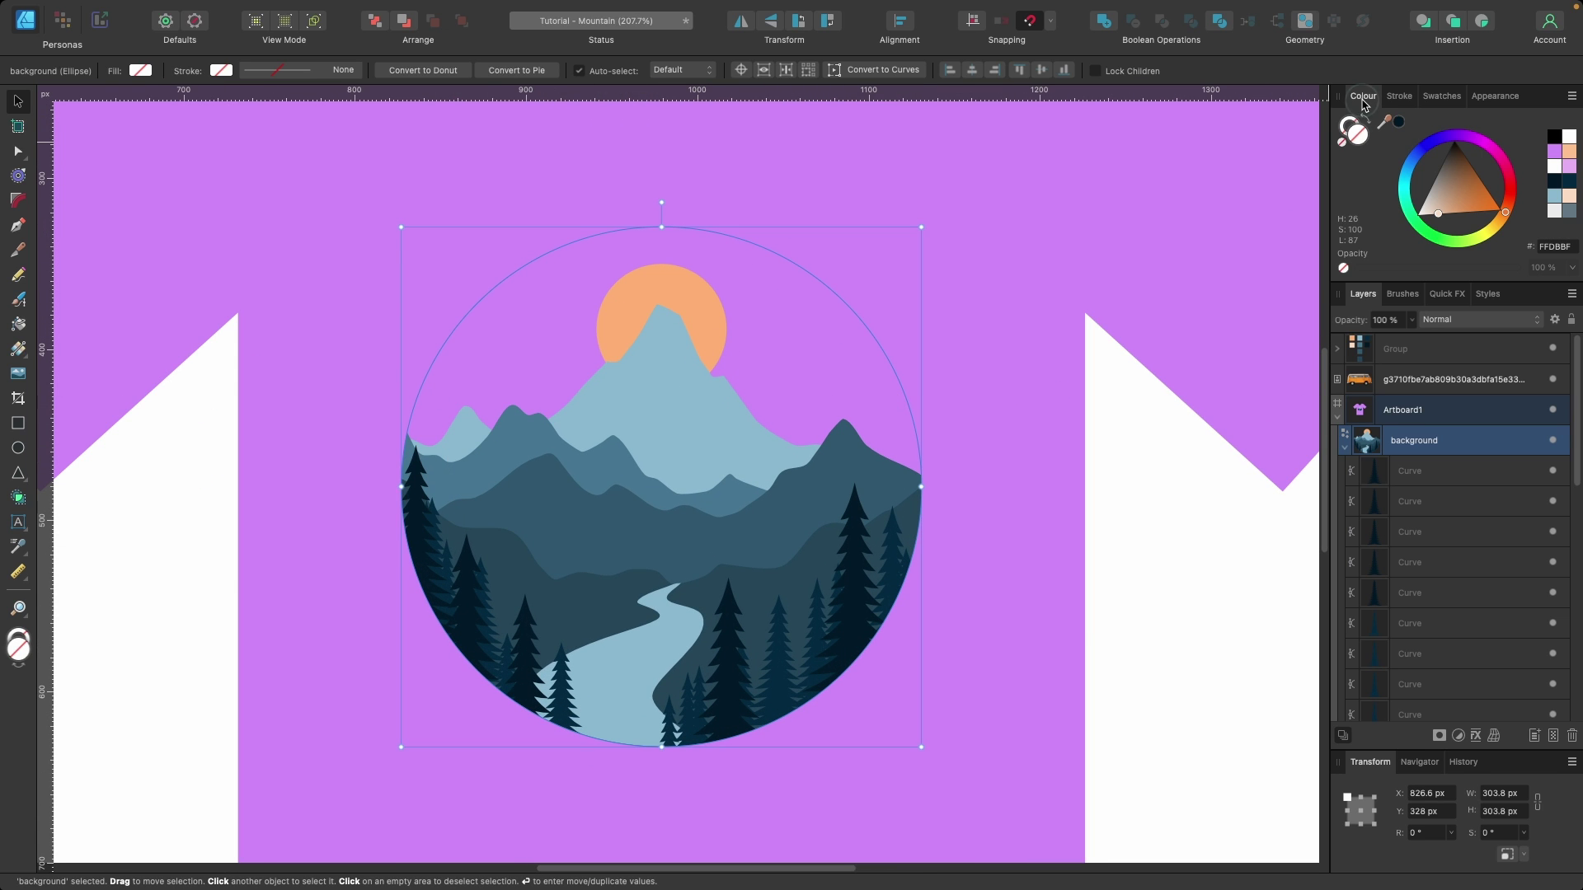
Give the circular background a 6 px outline in the dark navy 001927 sampled from a pine tree
scroll(920, 514, "up", 4)
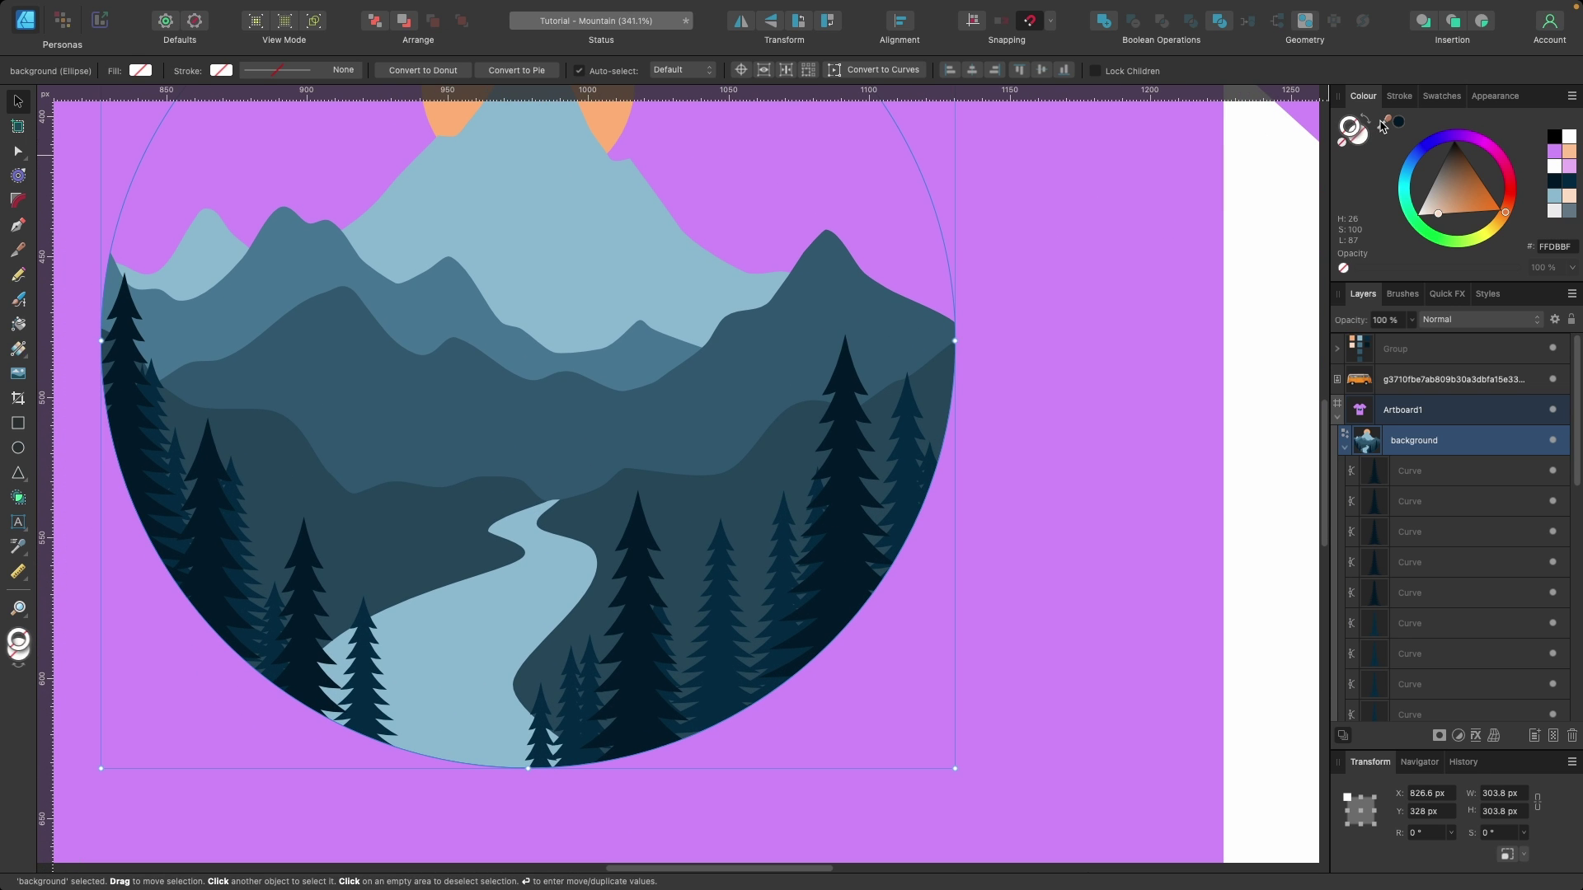
left_click_drag(1383, 125, 841, 549)
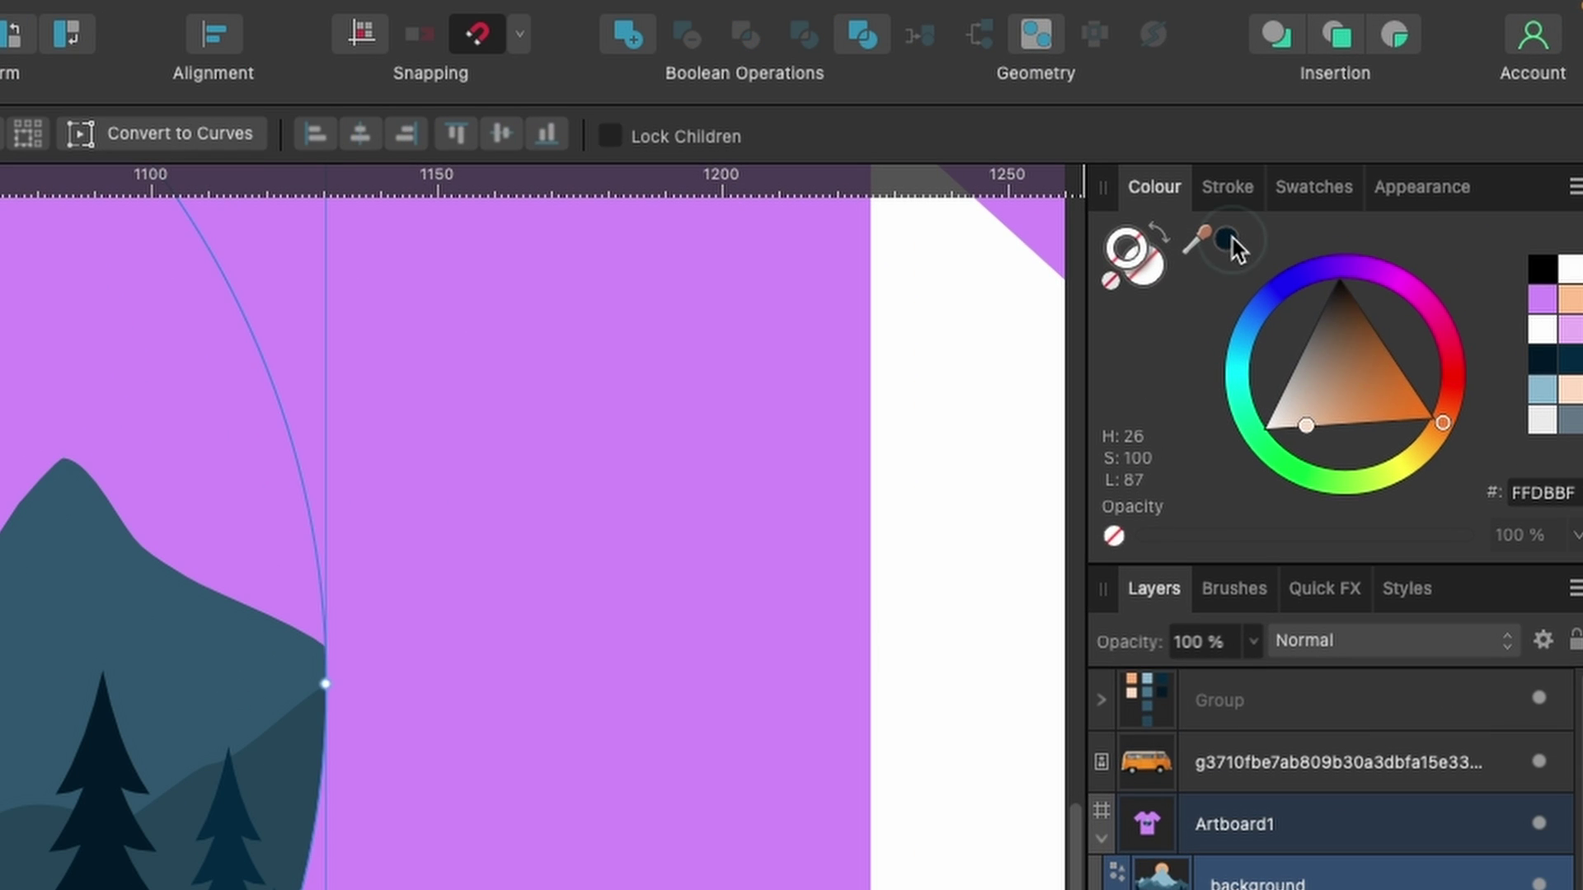
left_click(1292, 194)
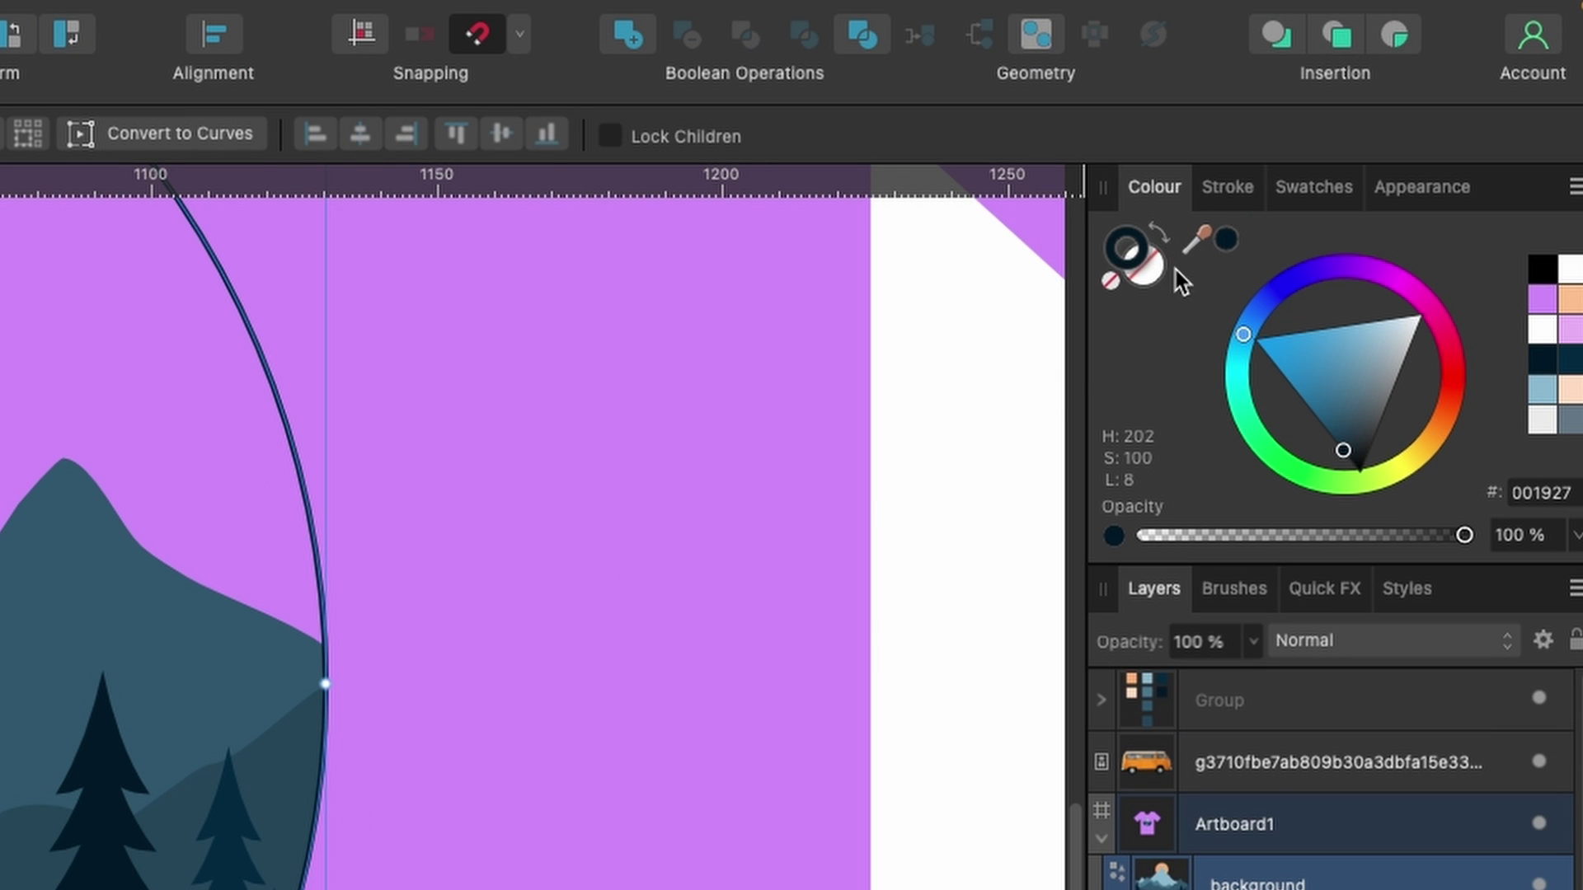
left_click(1220, 191)
left_click_drag(1233, 288, 1275, 295)
scroll(329, 682, "up", 10)
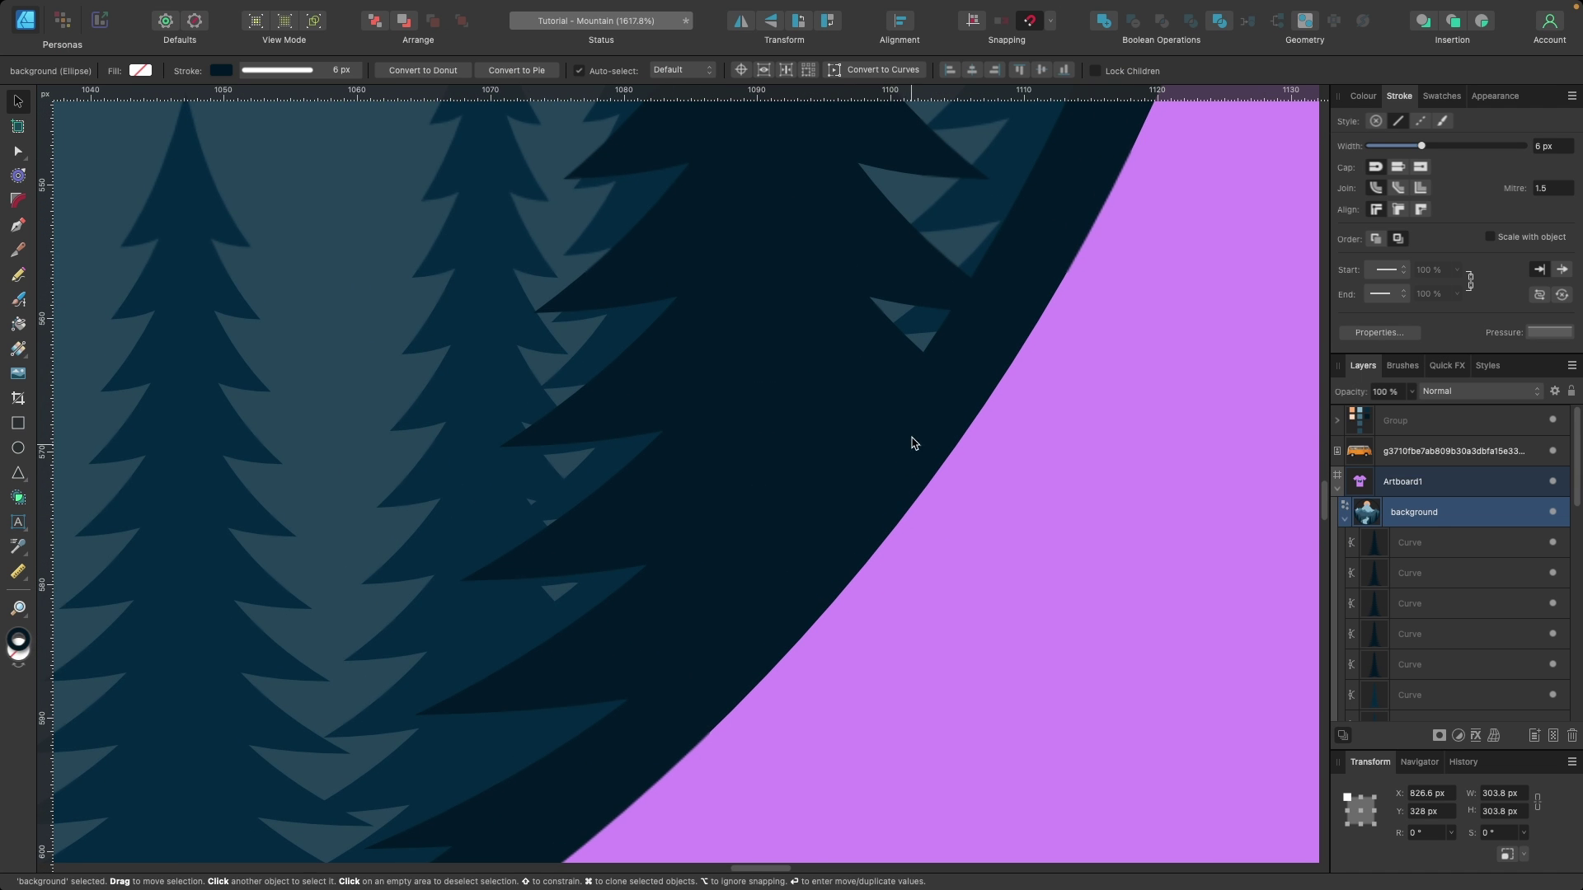
scroll(841, 326, "down", 10)
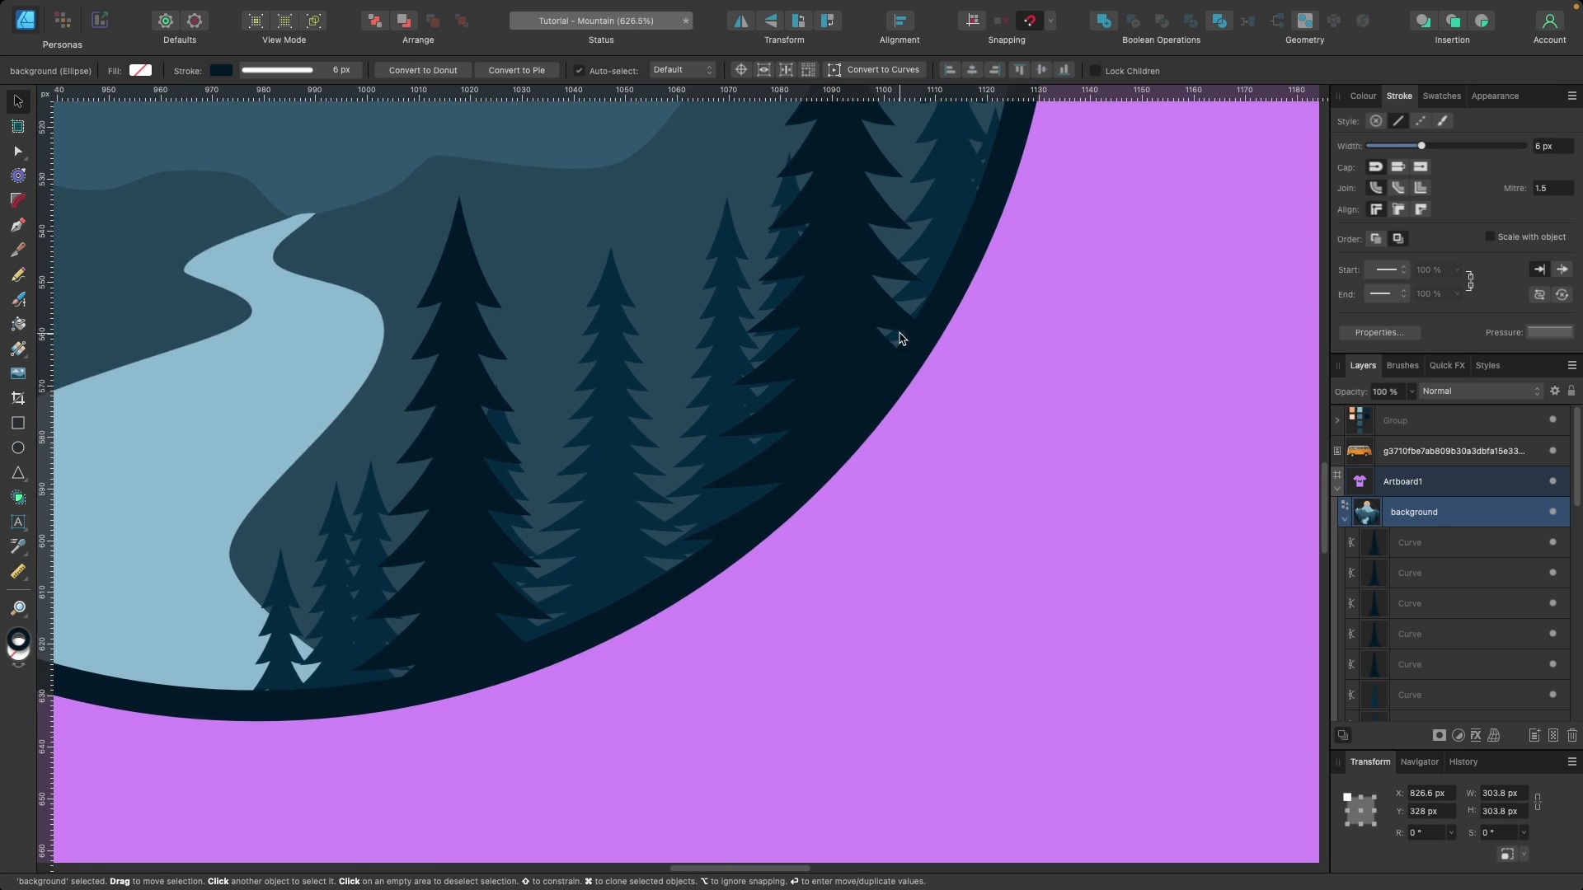
scroll(833, 483, "right", 5)
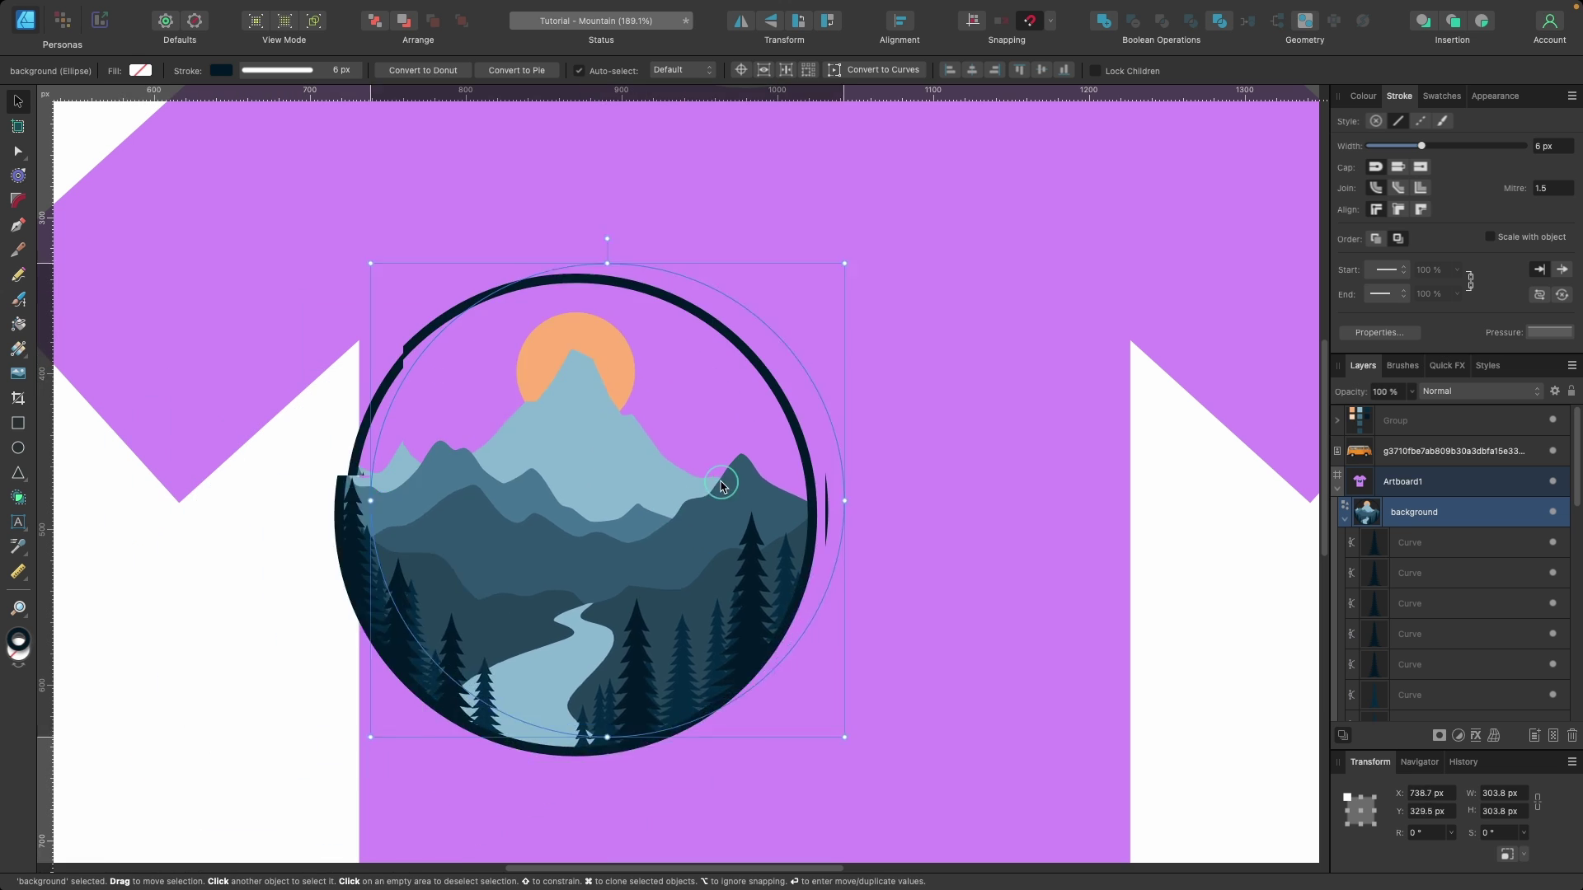
key("super+z")
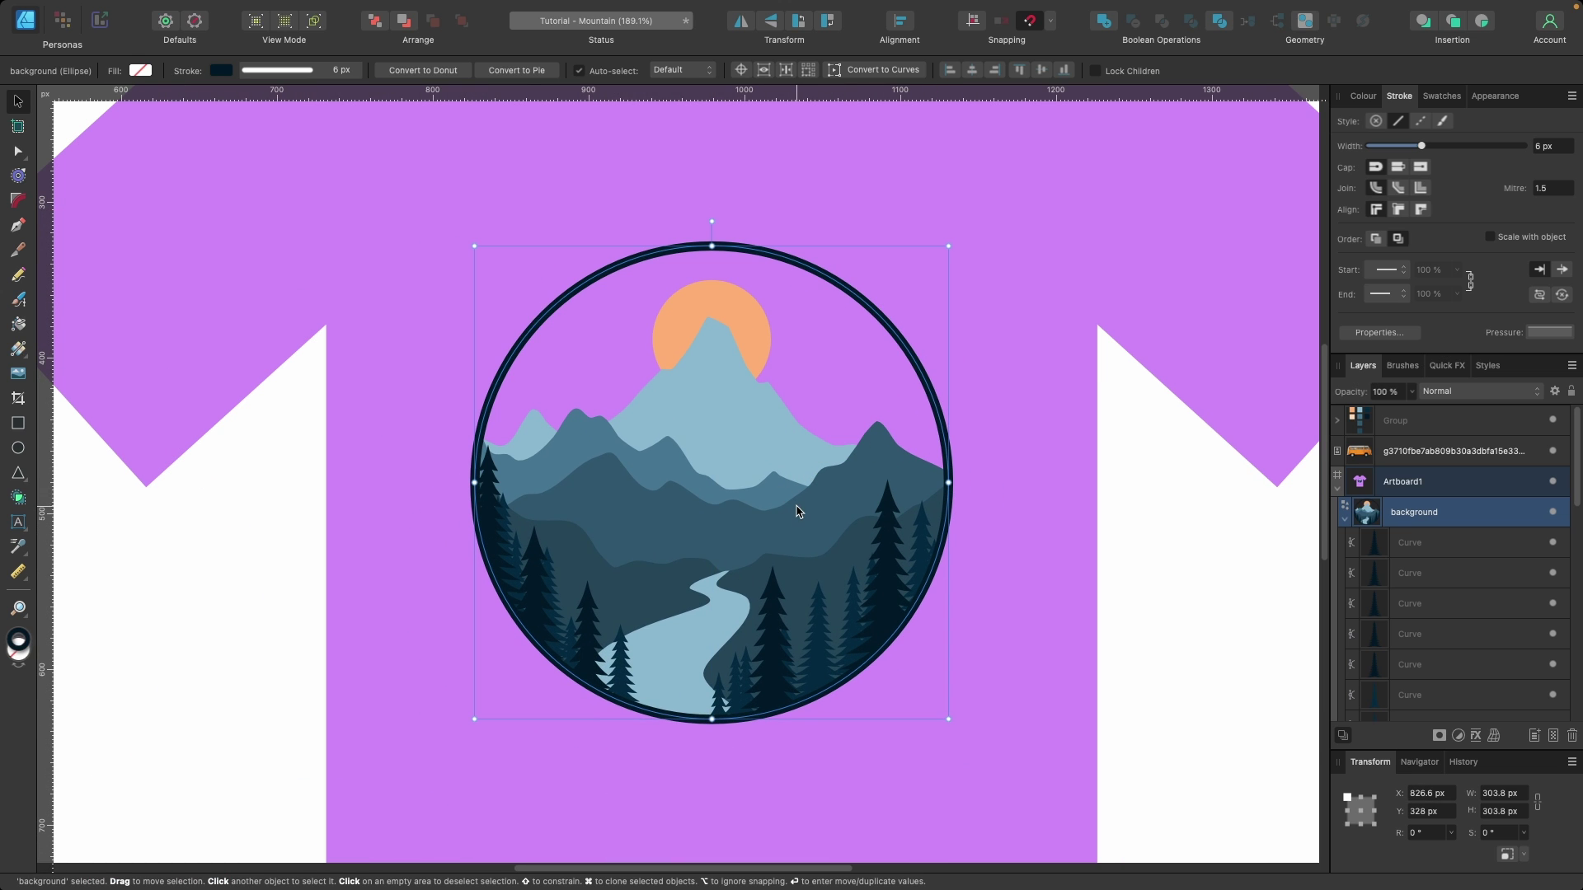
Move the outlined artwork down onto the orange van's side door, below the middle window
key("super+0")
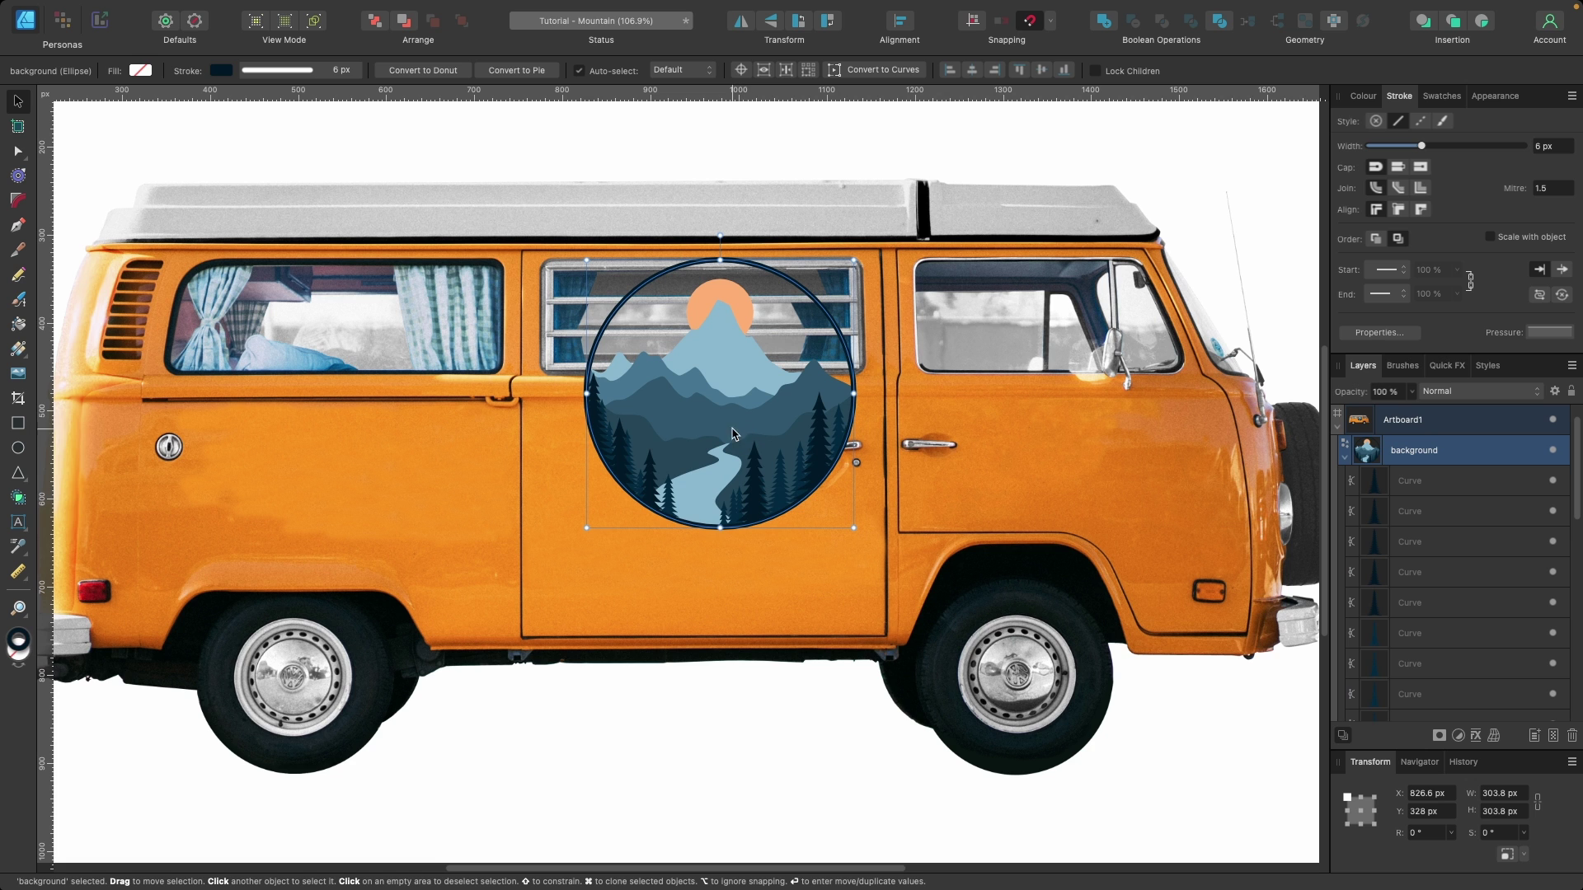
left_click_drag(736, 433, 720, 543)
scroll(729, 527, "up", 3)
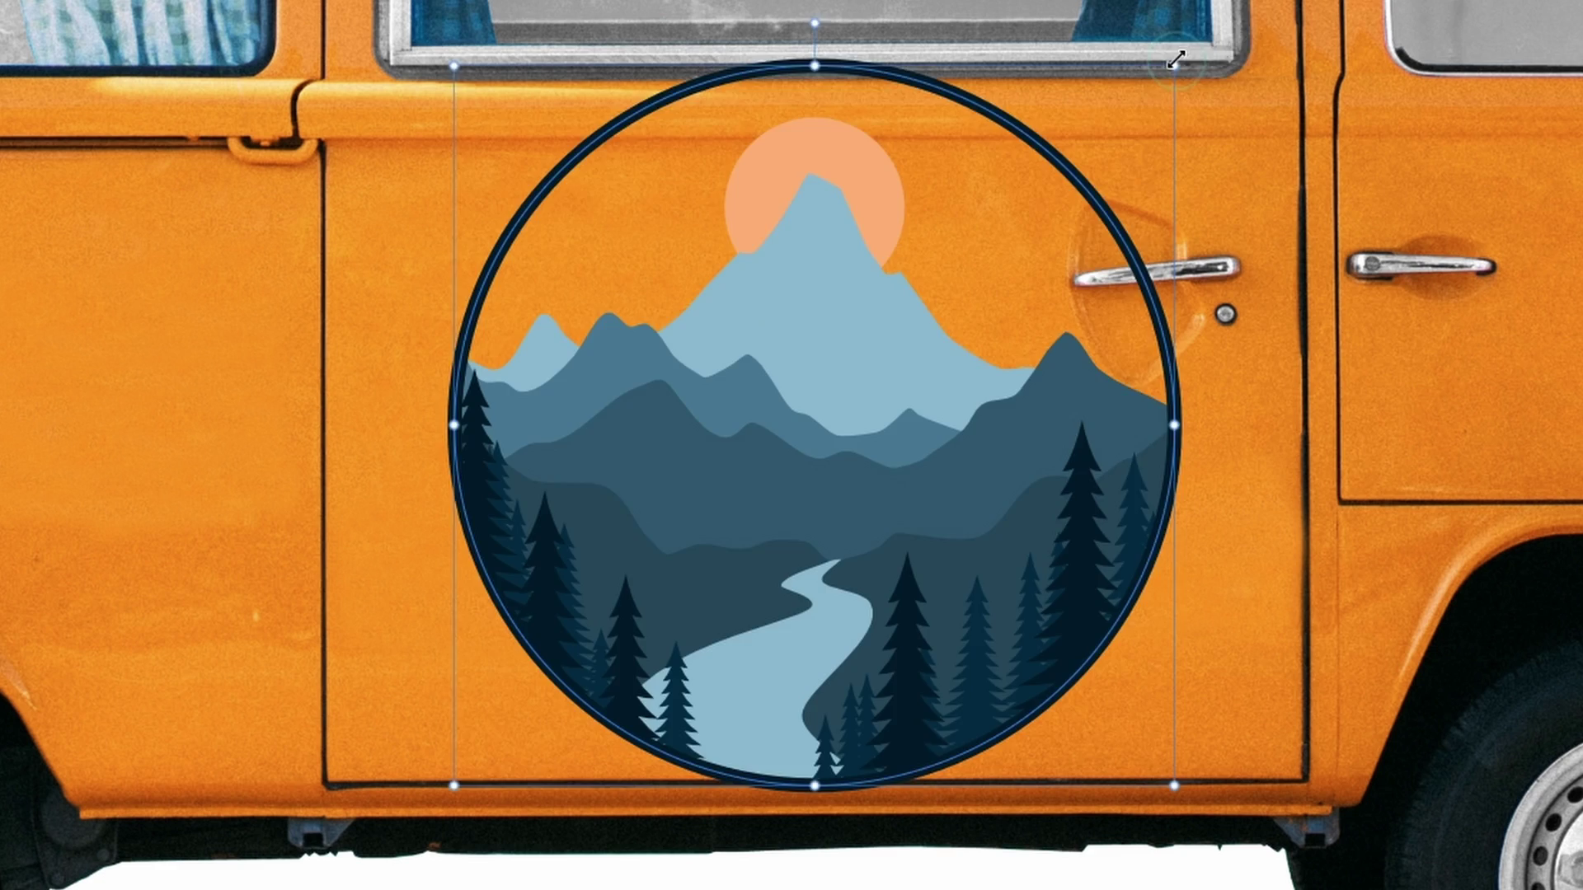
Try to scale the artwork from its centre down to about 27.9 × 27.9 px, and undo the scaling
left_click_drag(895, 286, 843, 342)
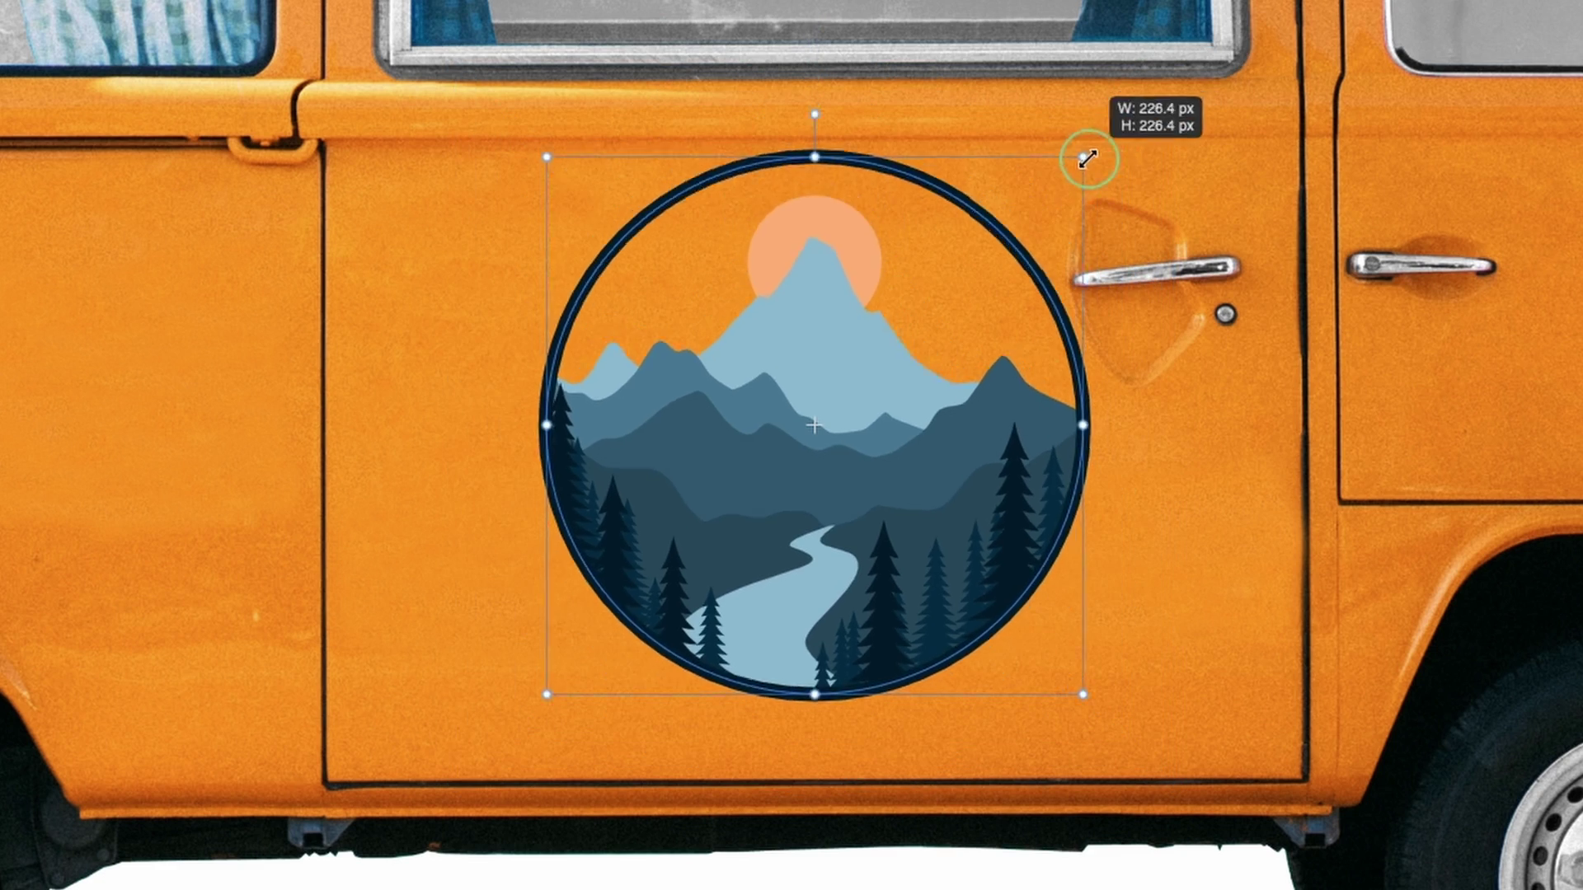
left_click_drag(1088, 158, 869, 407)
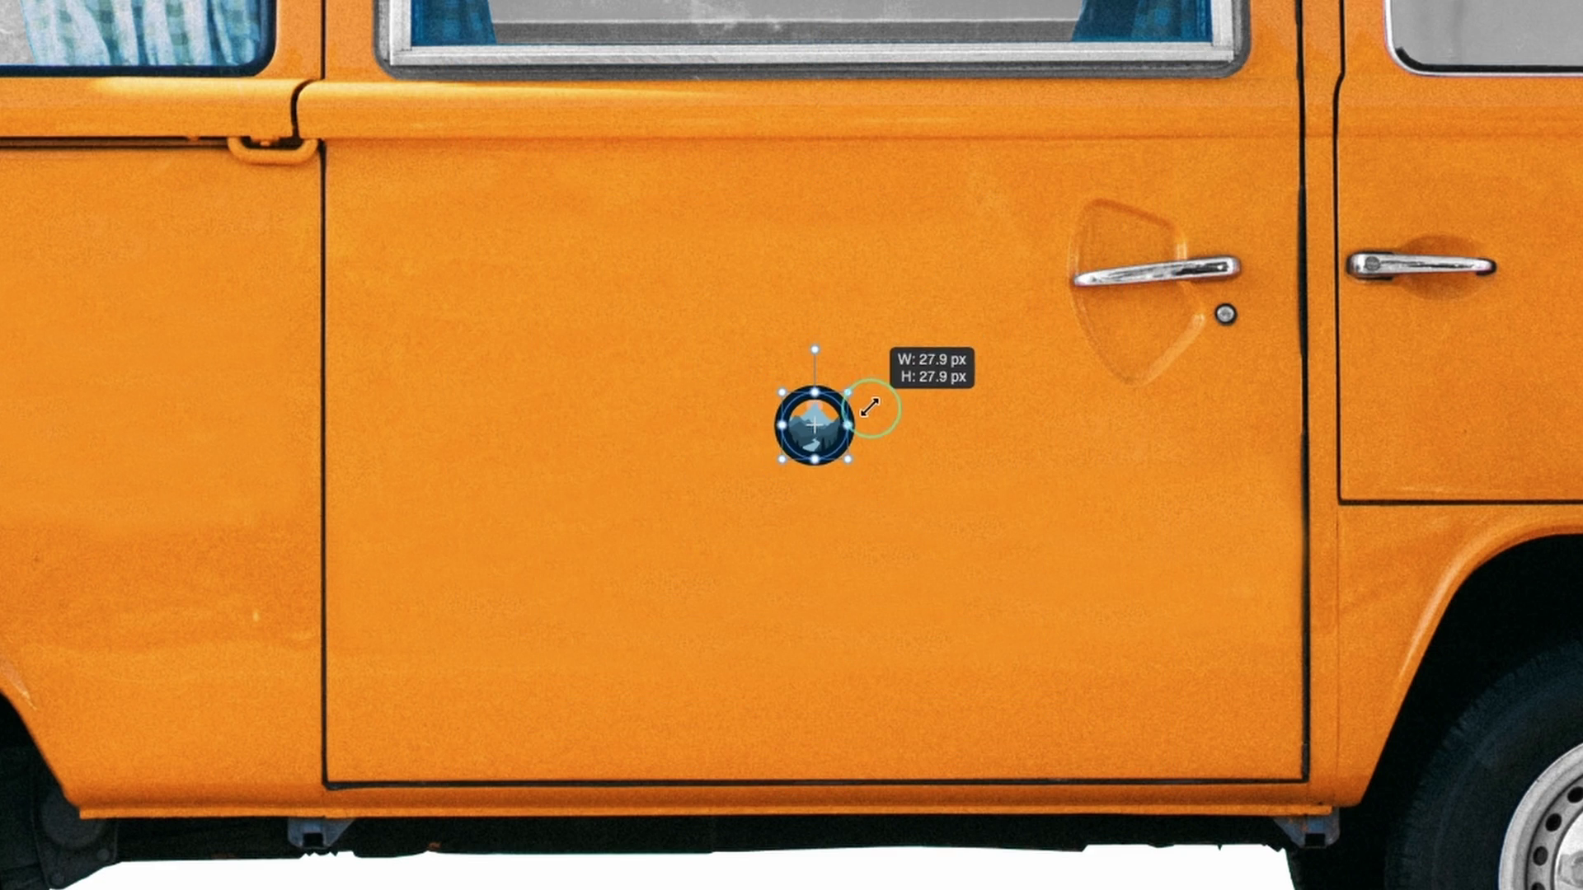
key("super+z")
key("super+z")
key("super+z")
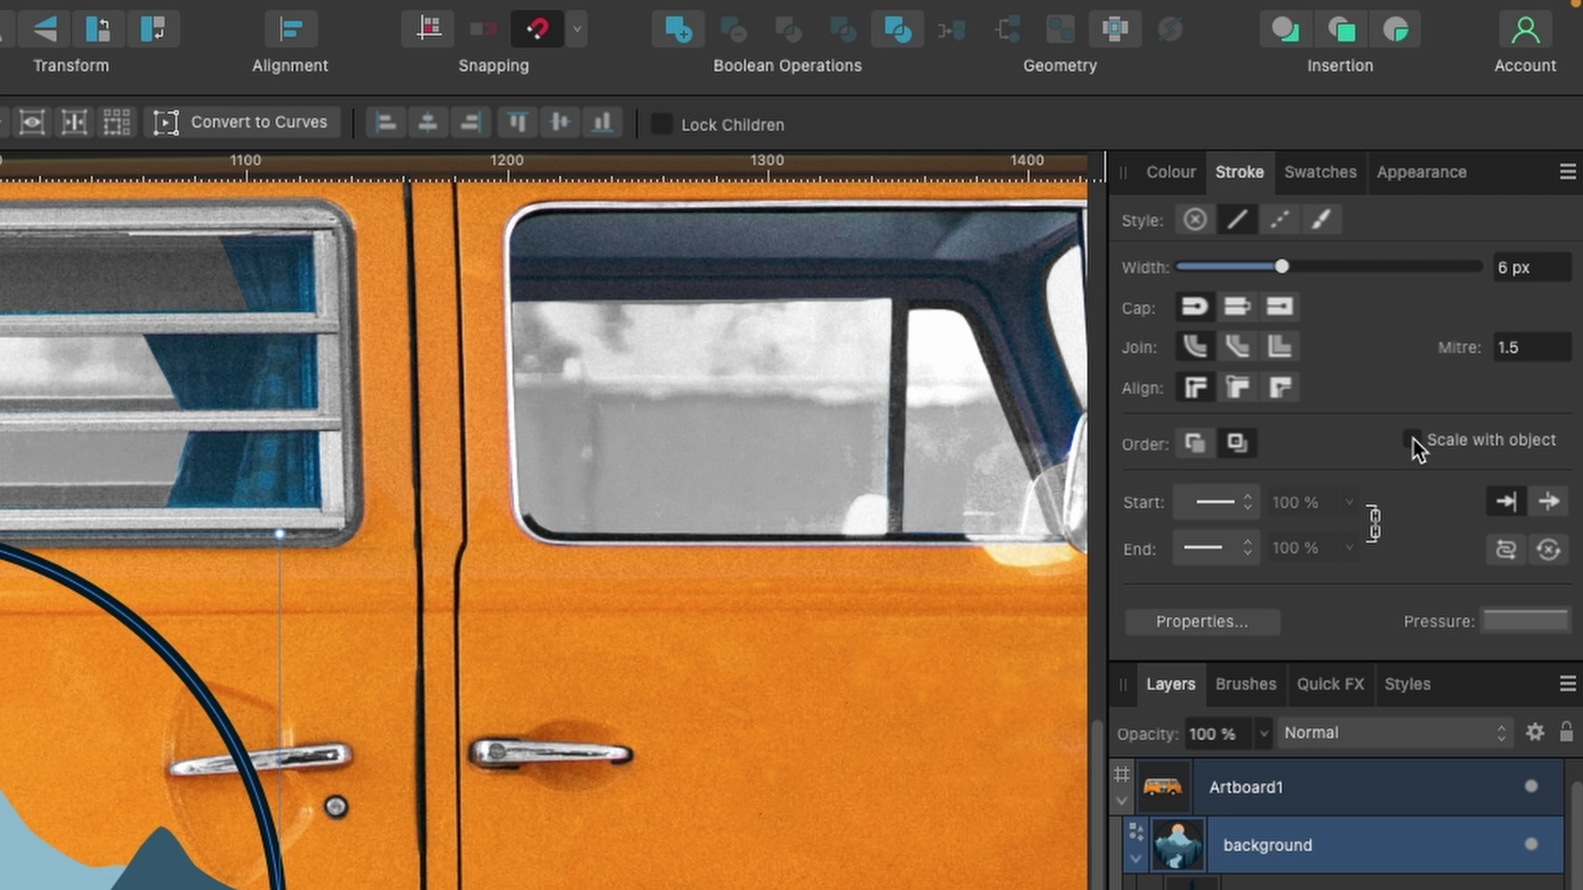
Make the outline scale with the object and shrink the artwork from its centre to about 186.9 × 186.9 px
left_click(1411, 440)
left_click_drag(240, 522, 151, 673)
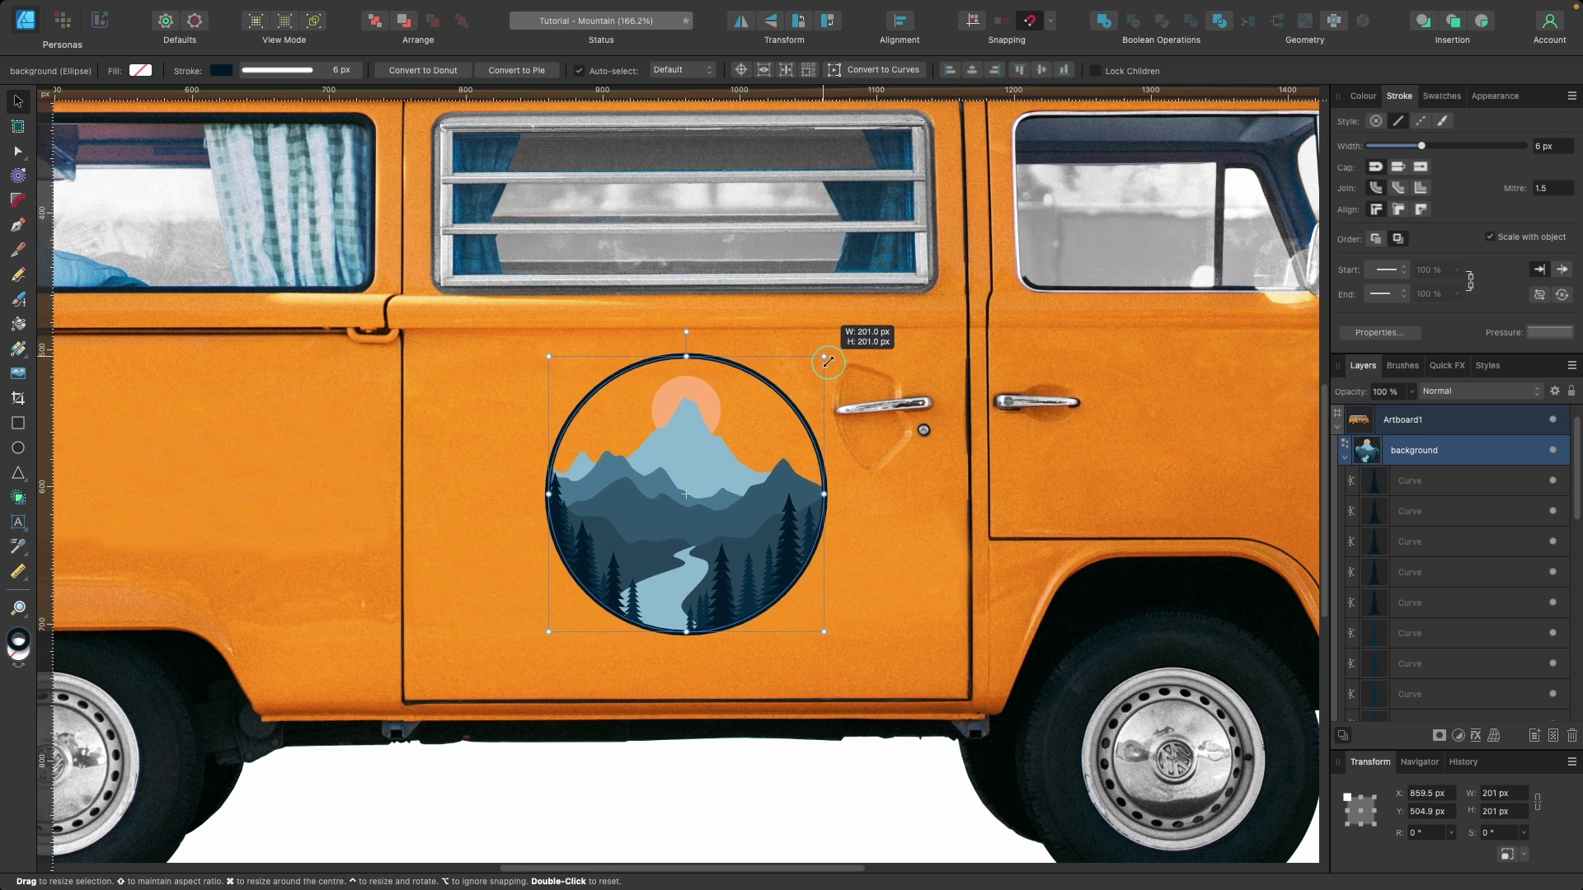
left_click_drag(827, 362, 815, 366)
Position the artwork on the van's side door at about X 838, Y 514.9 px
scroll(713, 412, "right", 2)
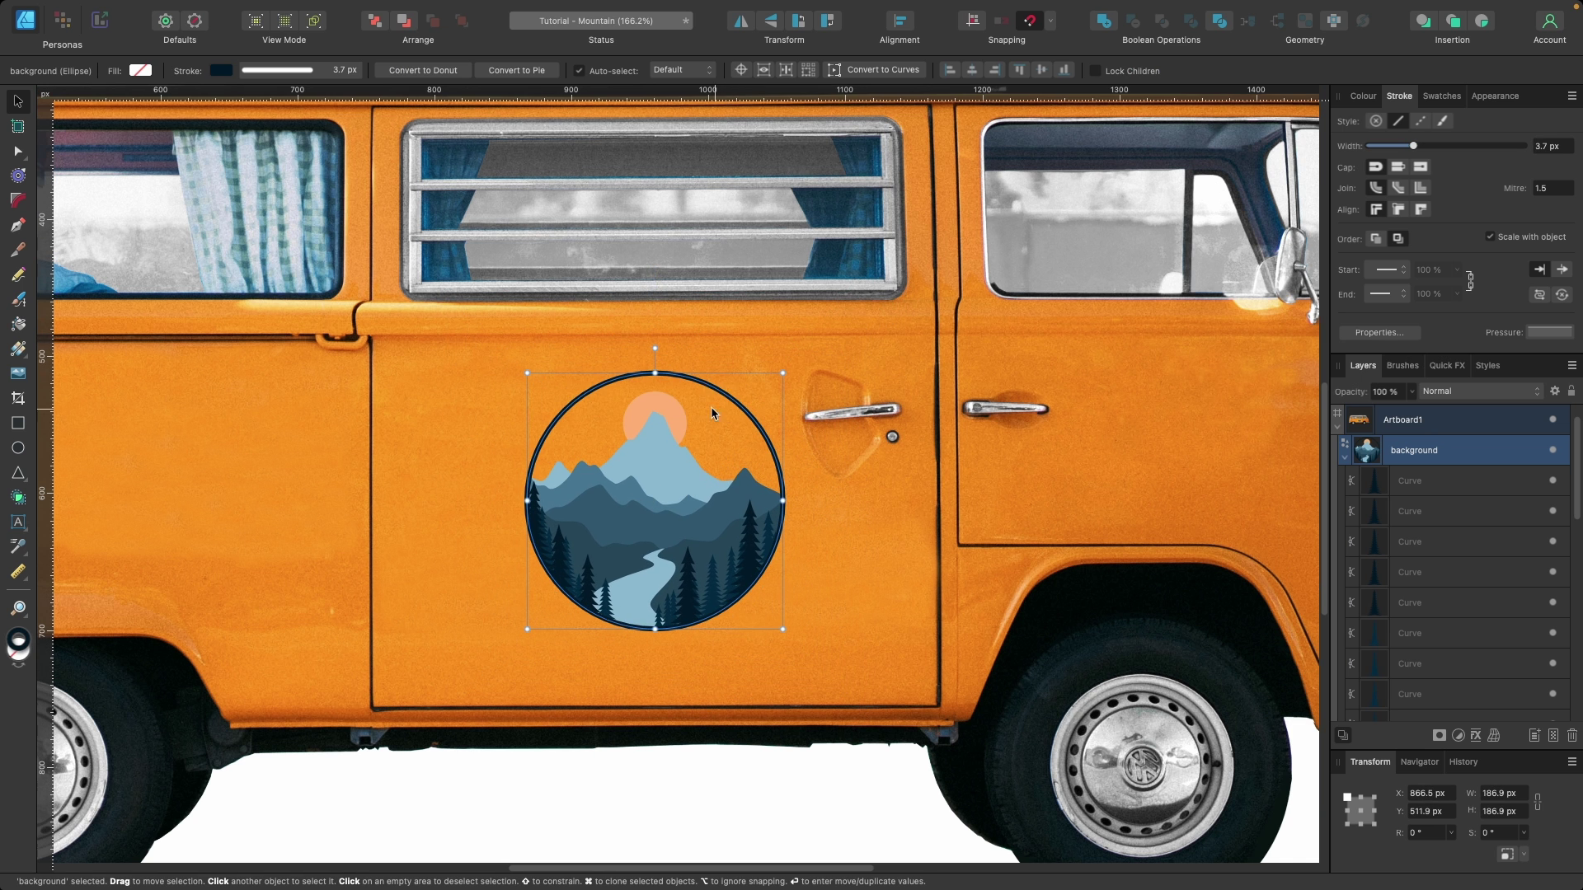
scroll(696, 509, "up", 2)
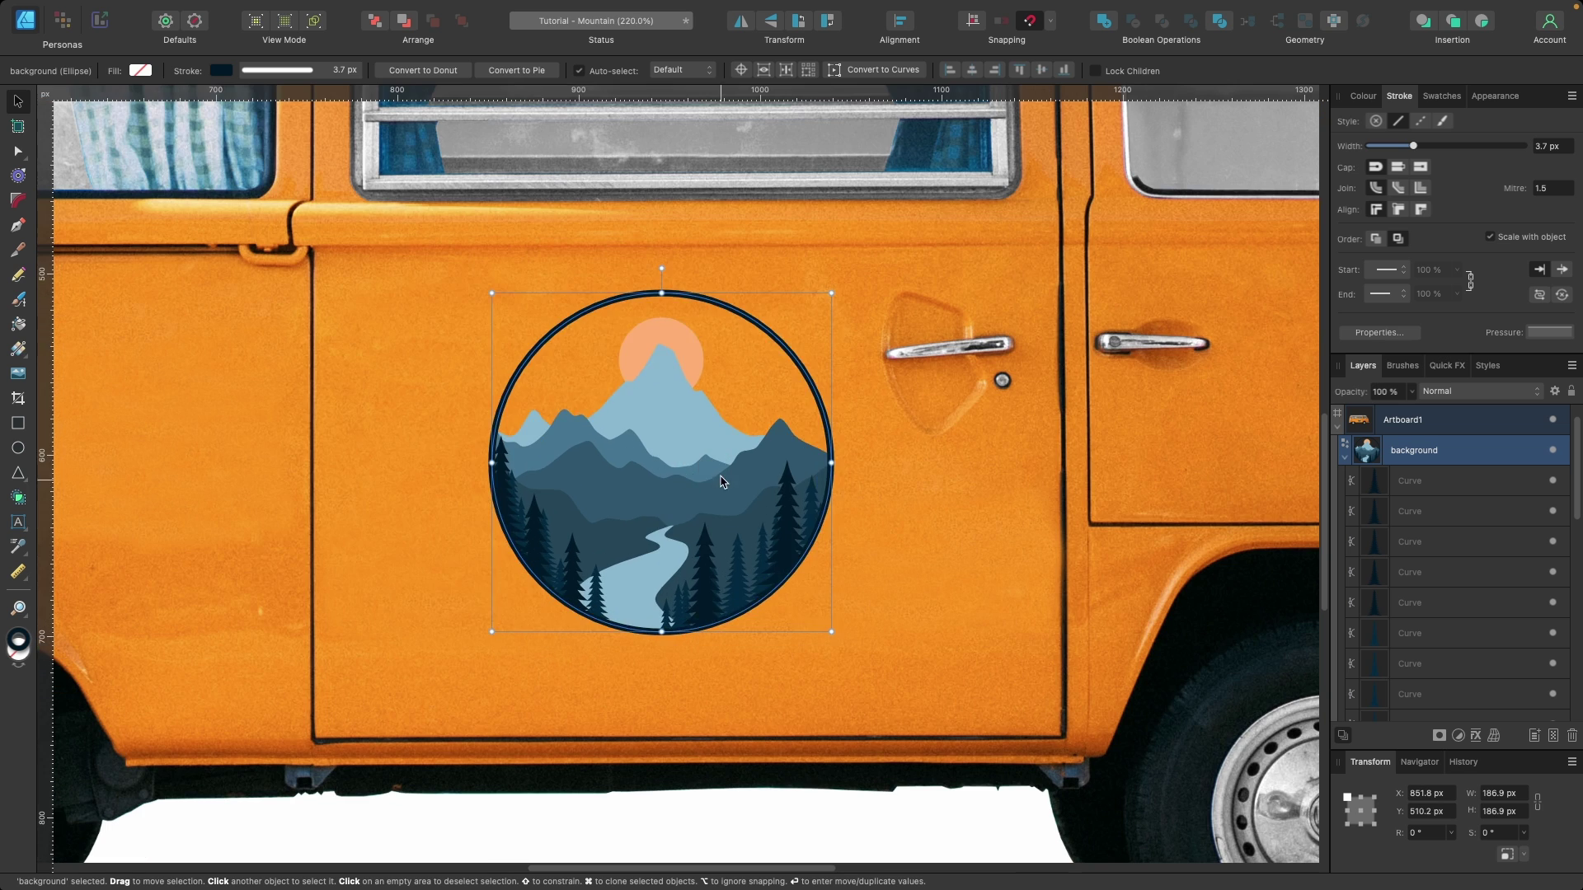
left_click_drag(697, 511, 691, 475)
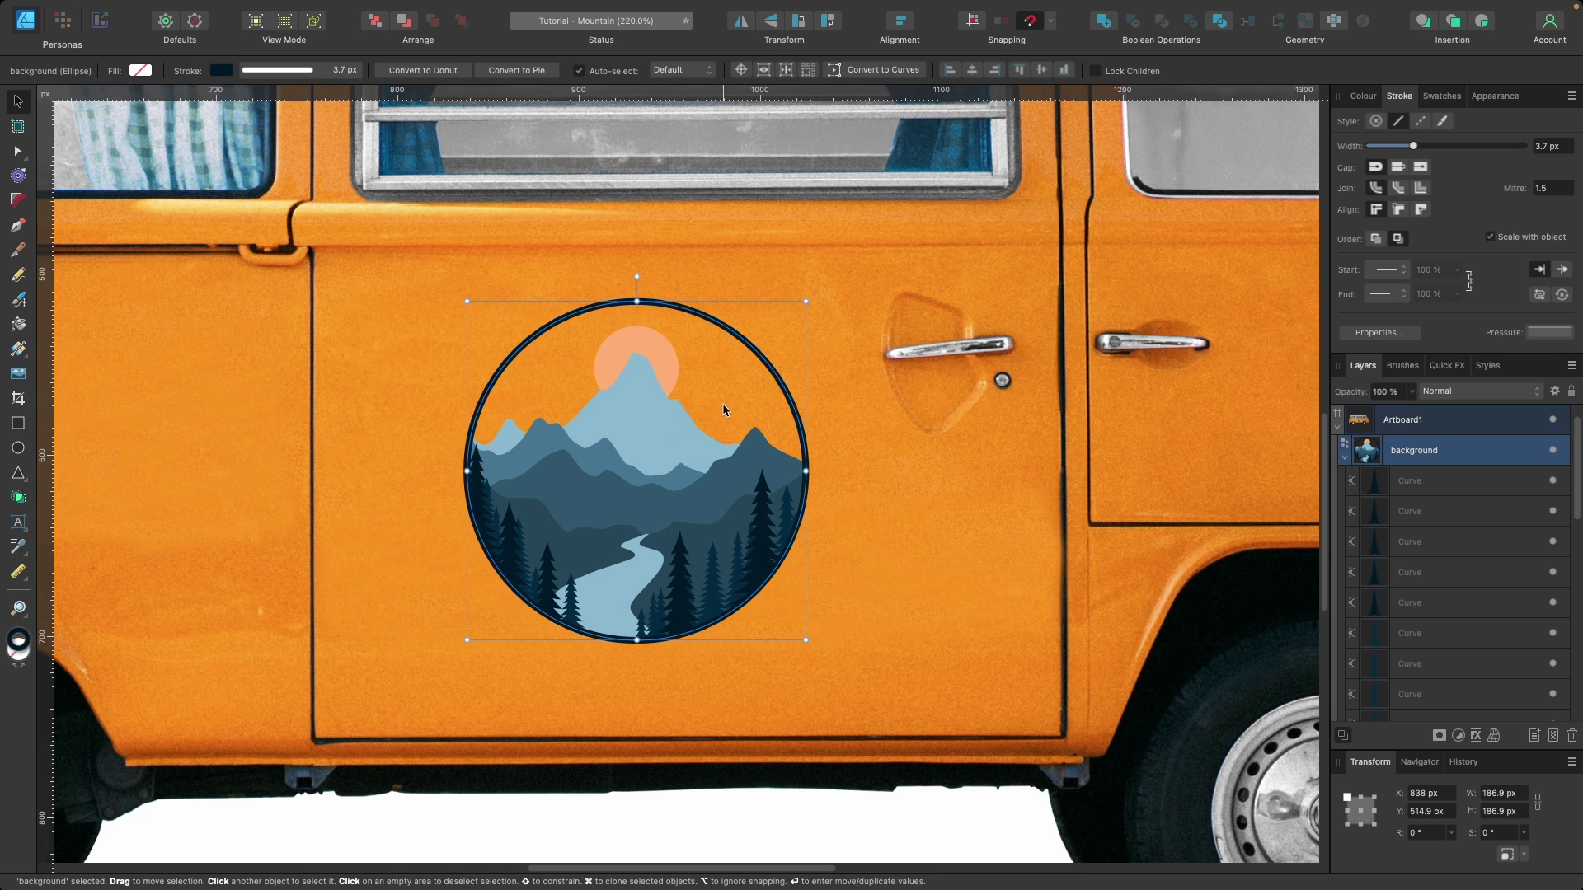
Recolour the sun inside the circular artwork to yellow FFD76F
scroll(680, 385, "up", 4)
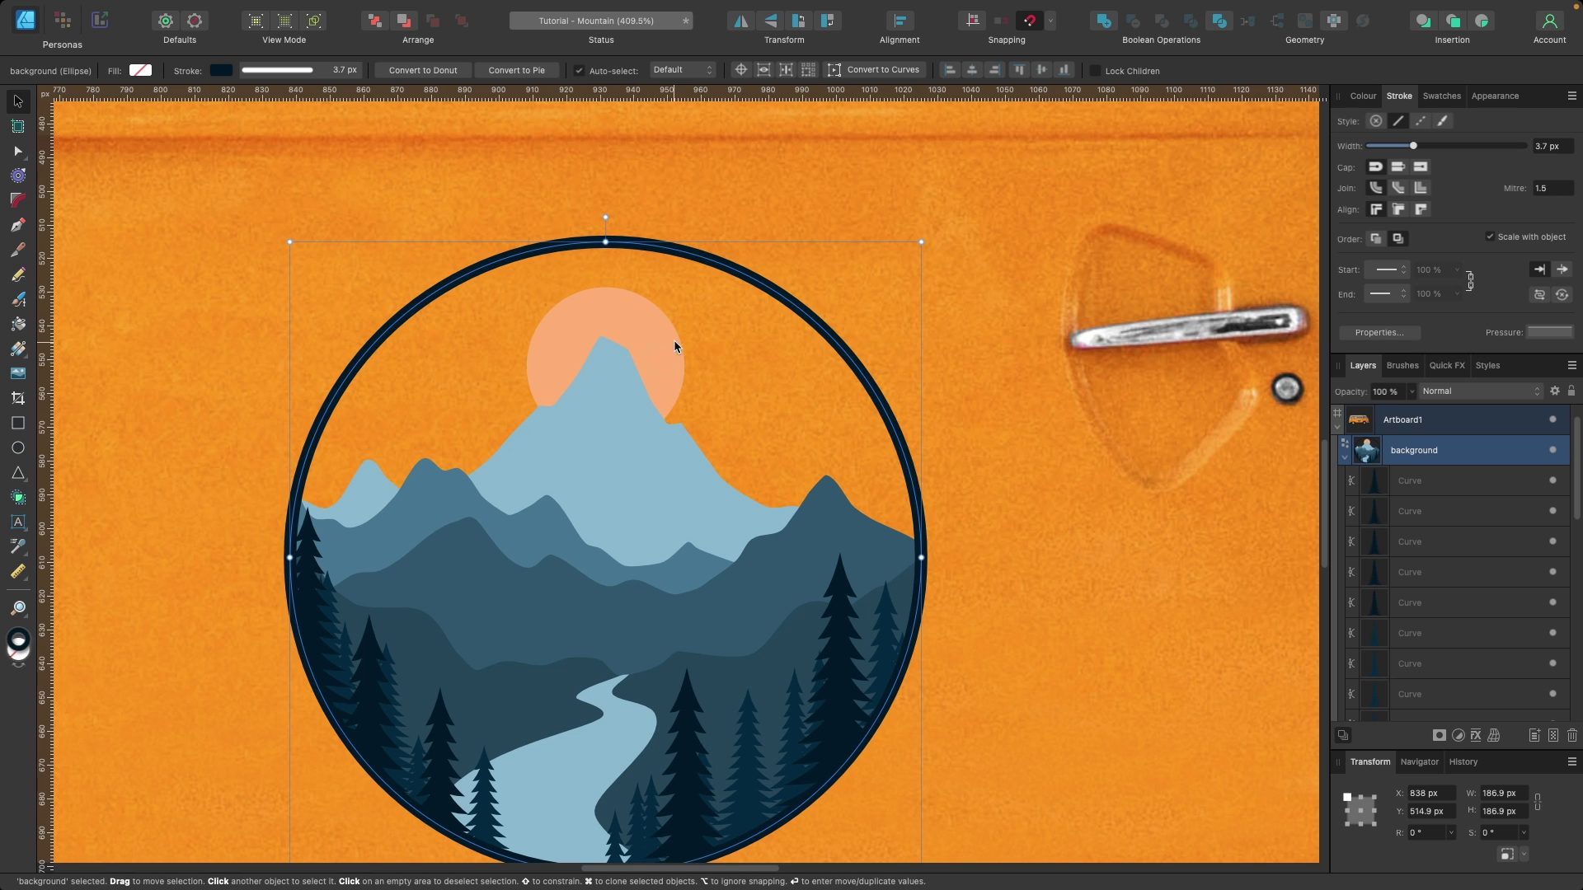
double_click(658, 353)
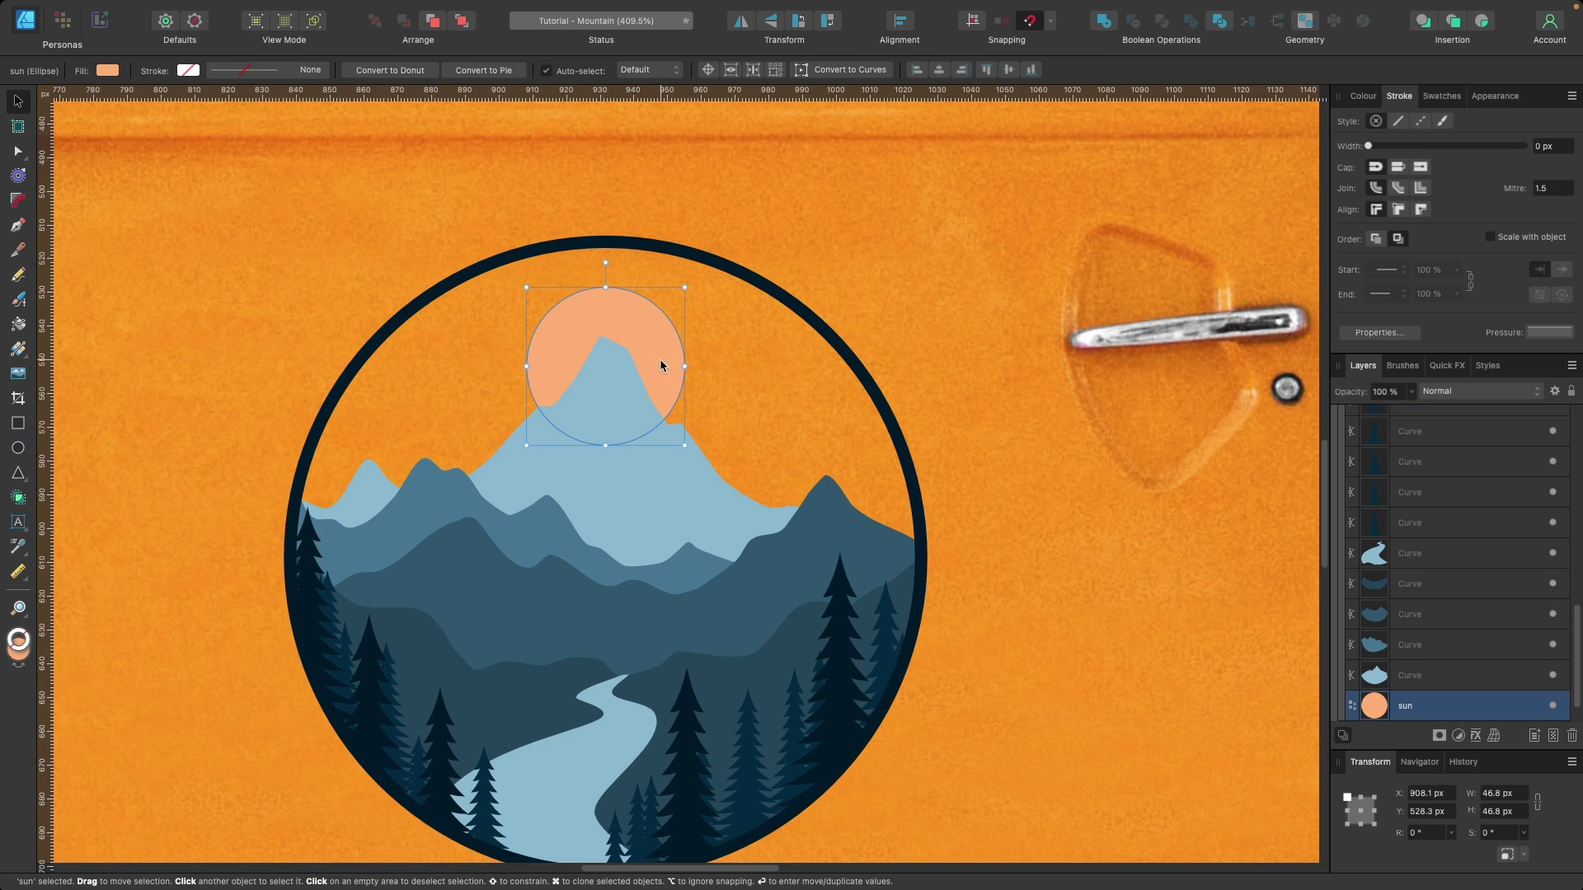
left_click(1362, 96)
left_click(1359, 134)
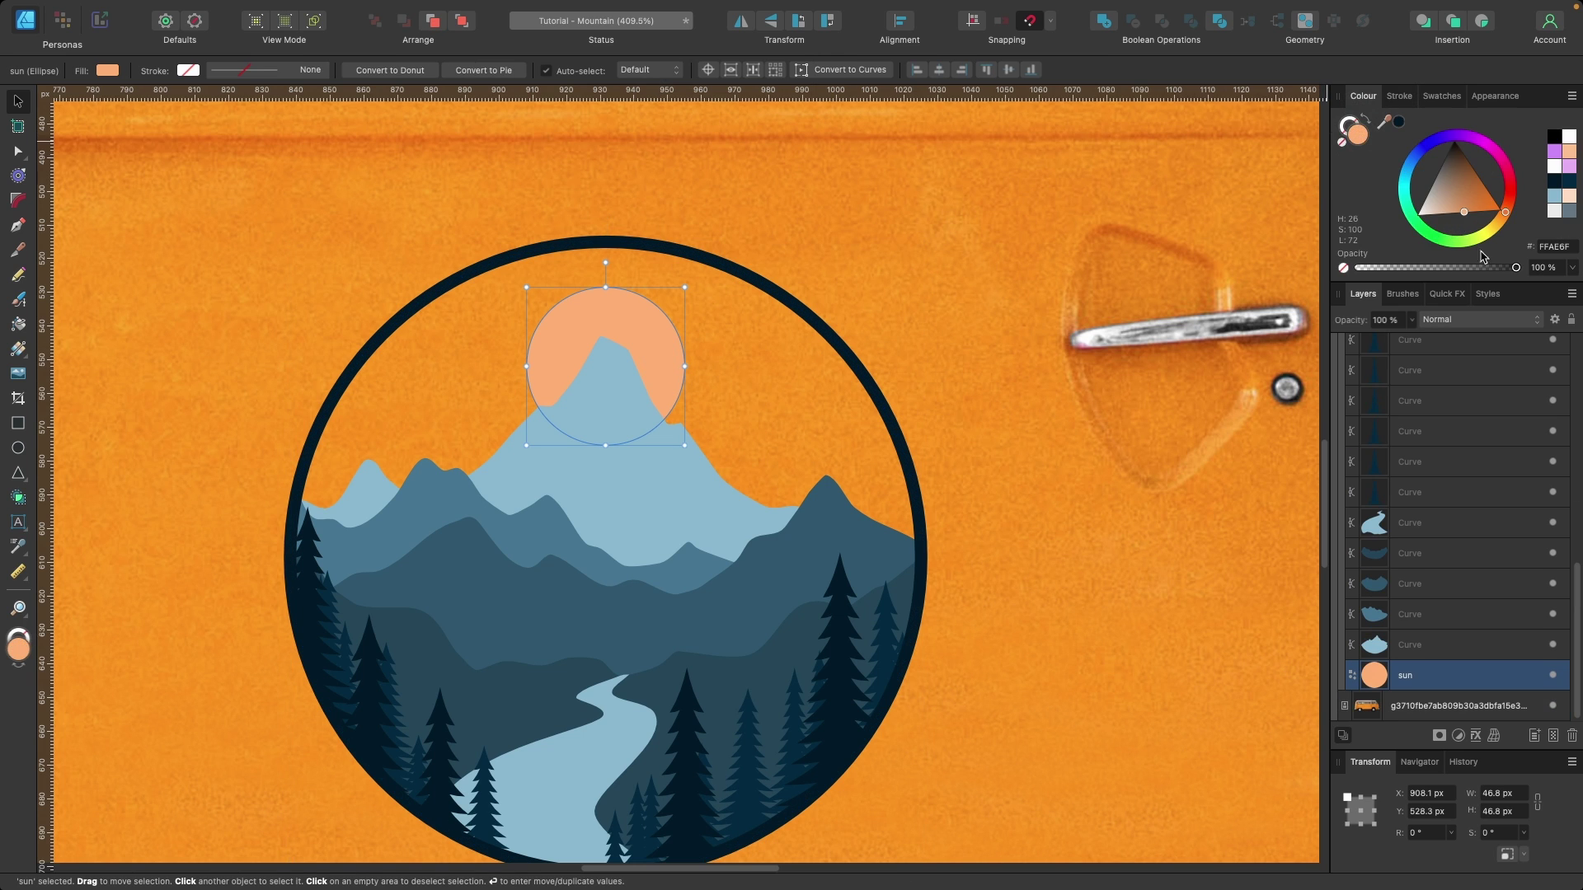
left_click_drag(1490, 241, 1496, 228)
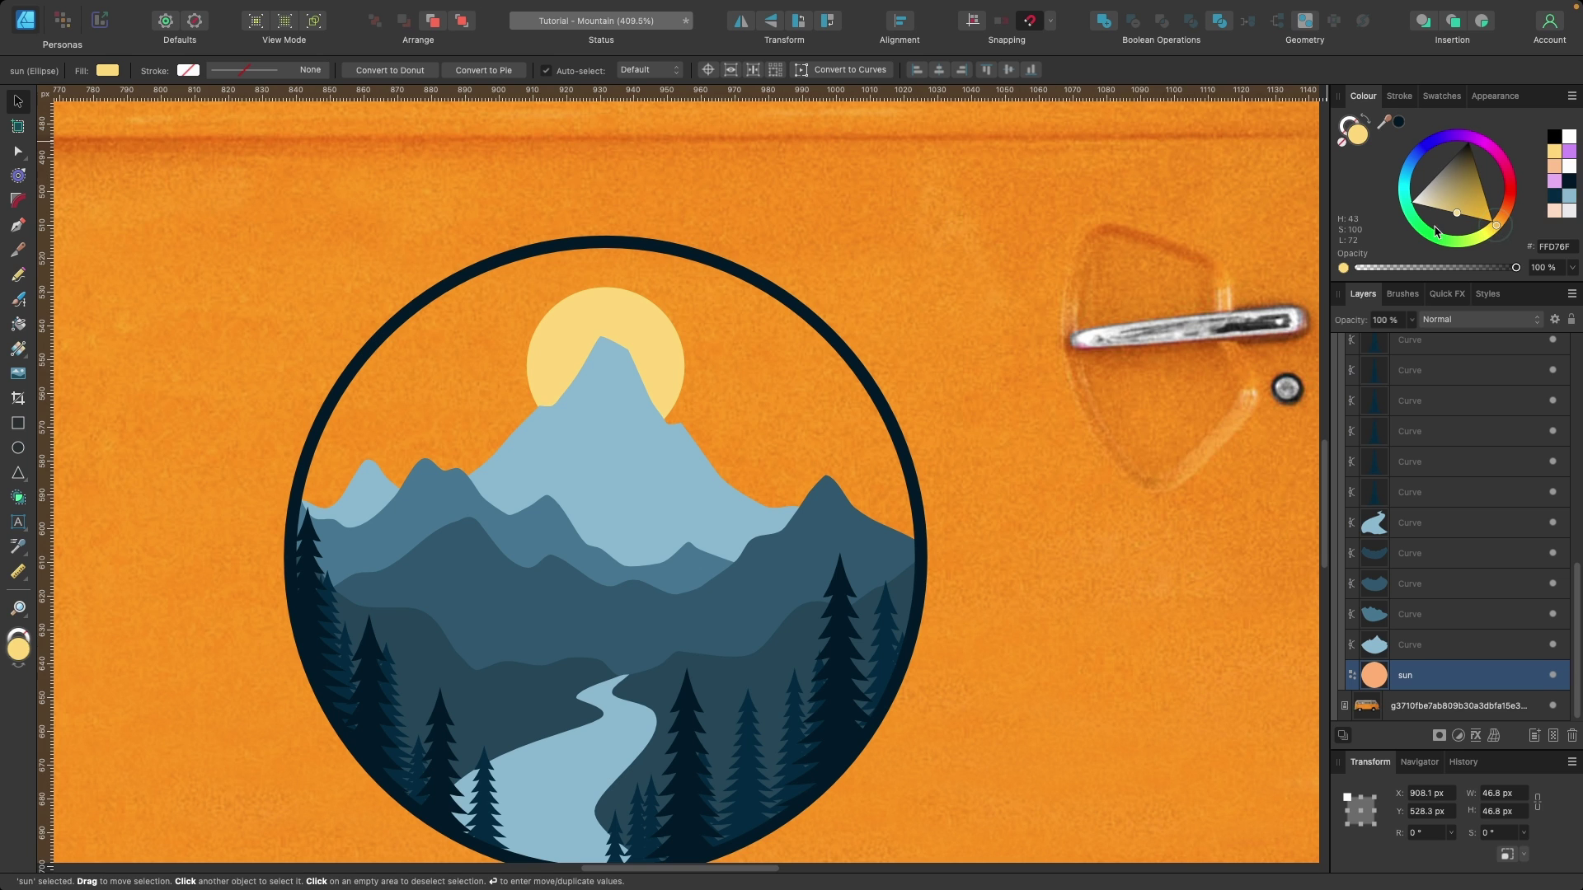
Remove the dark outline from the circular background
key("Escape")
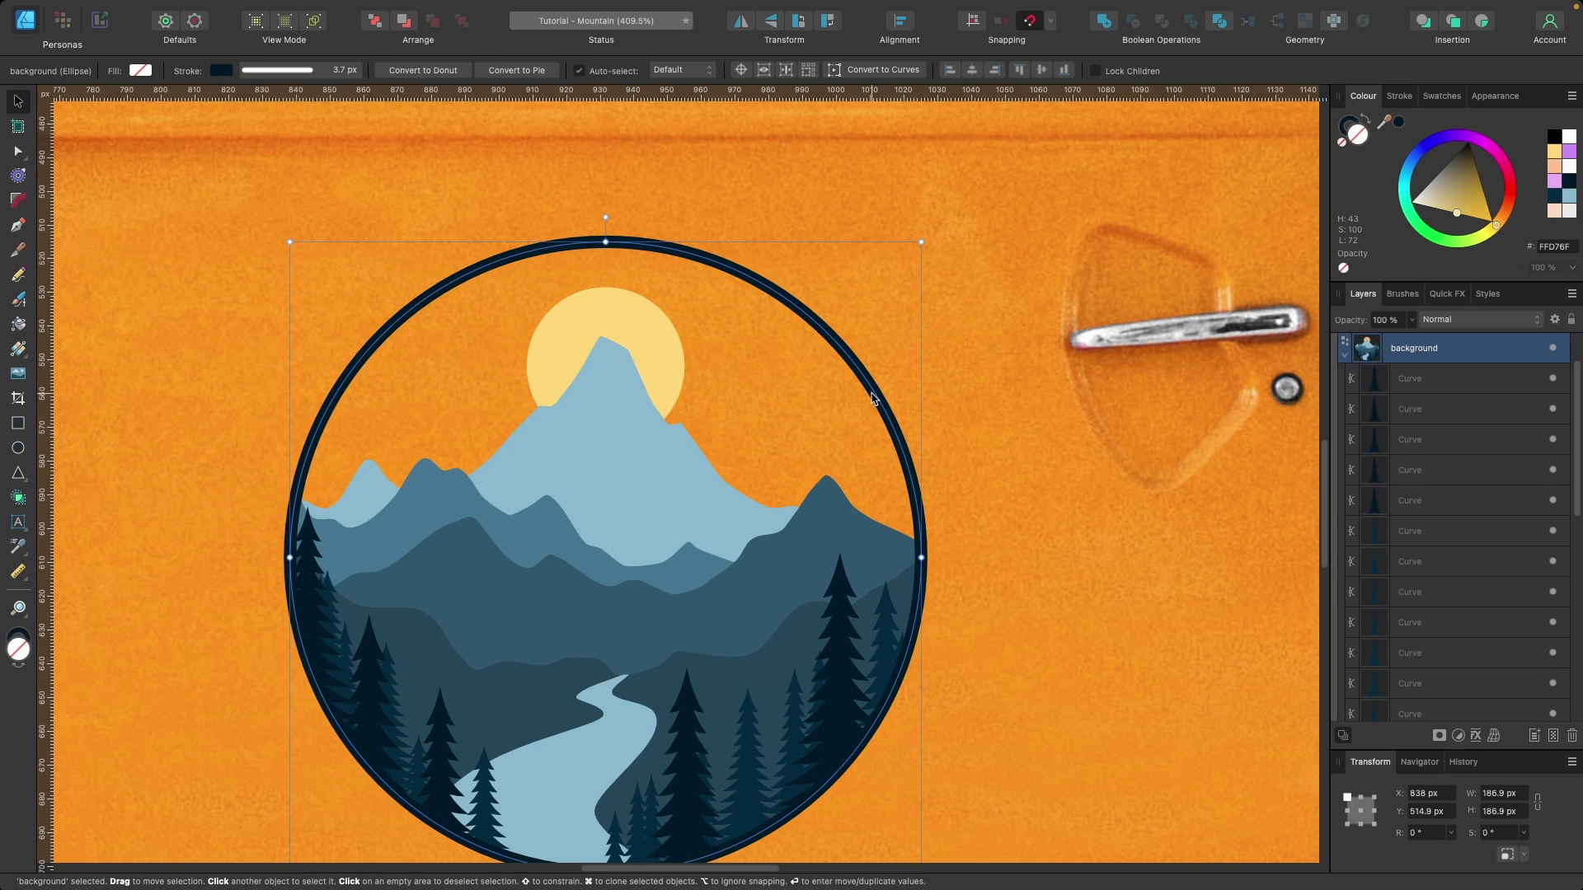
left_click(1344, 128)
left_click(1343, 144)
key("super+0")
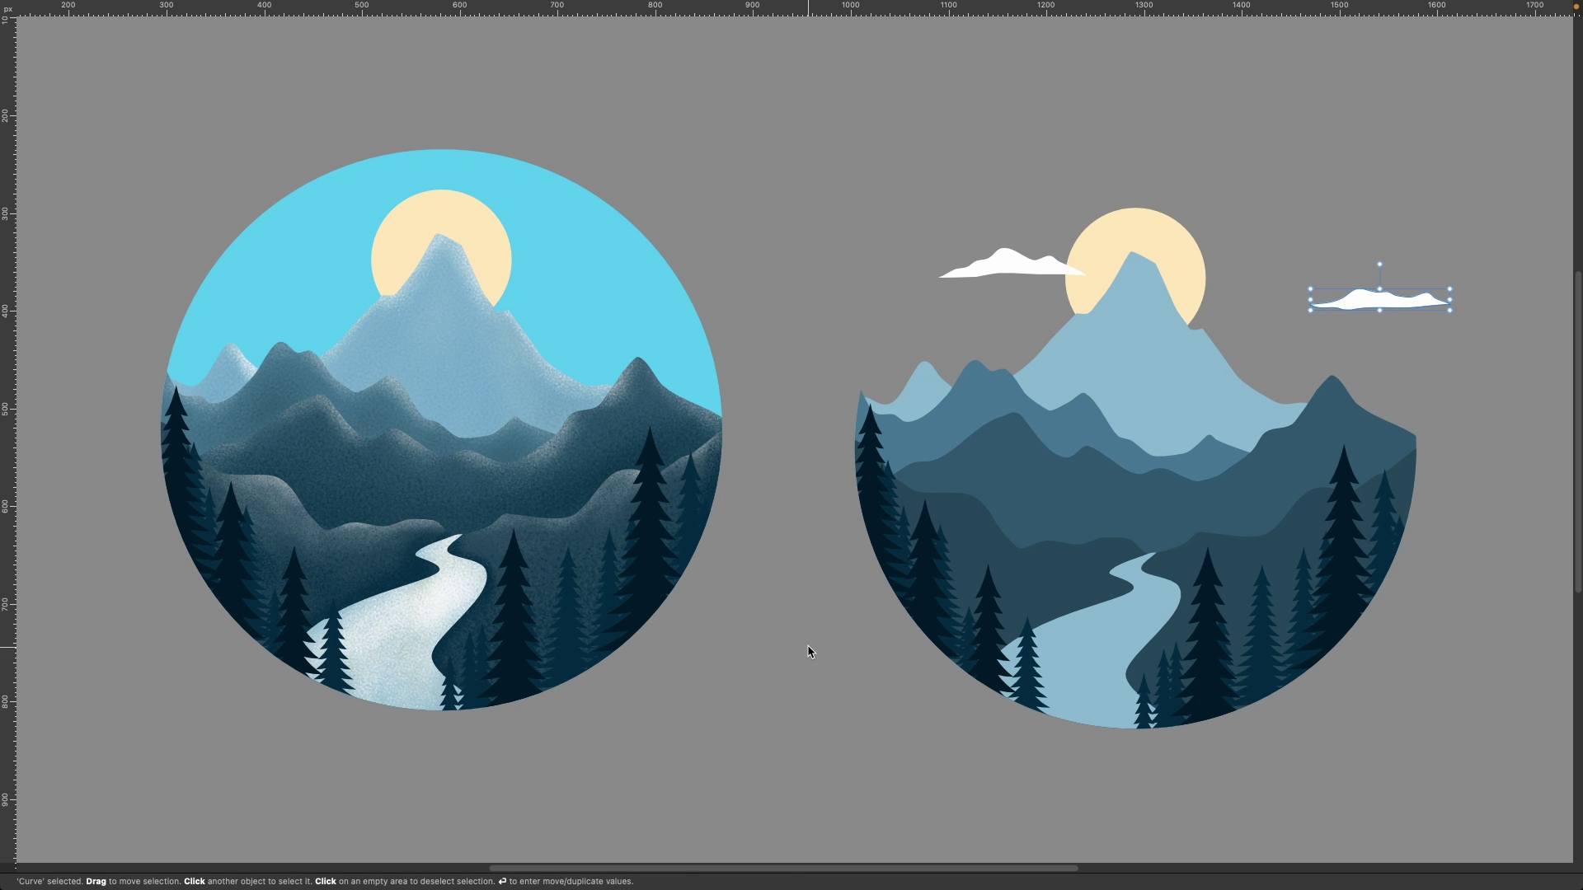
Duplicate the white cloud beside the flat artwork, enlarge the copy to about 200 px wide and place it across the sun's upper edge
left_click(813, 639)
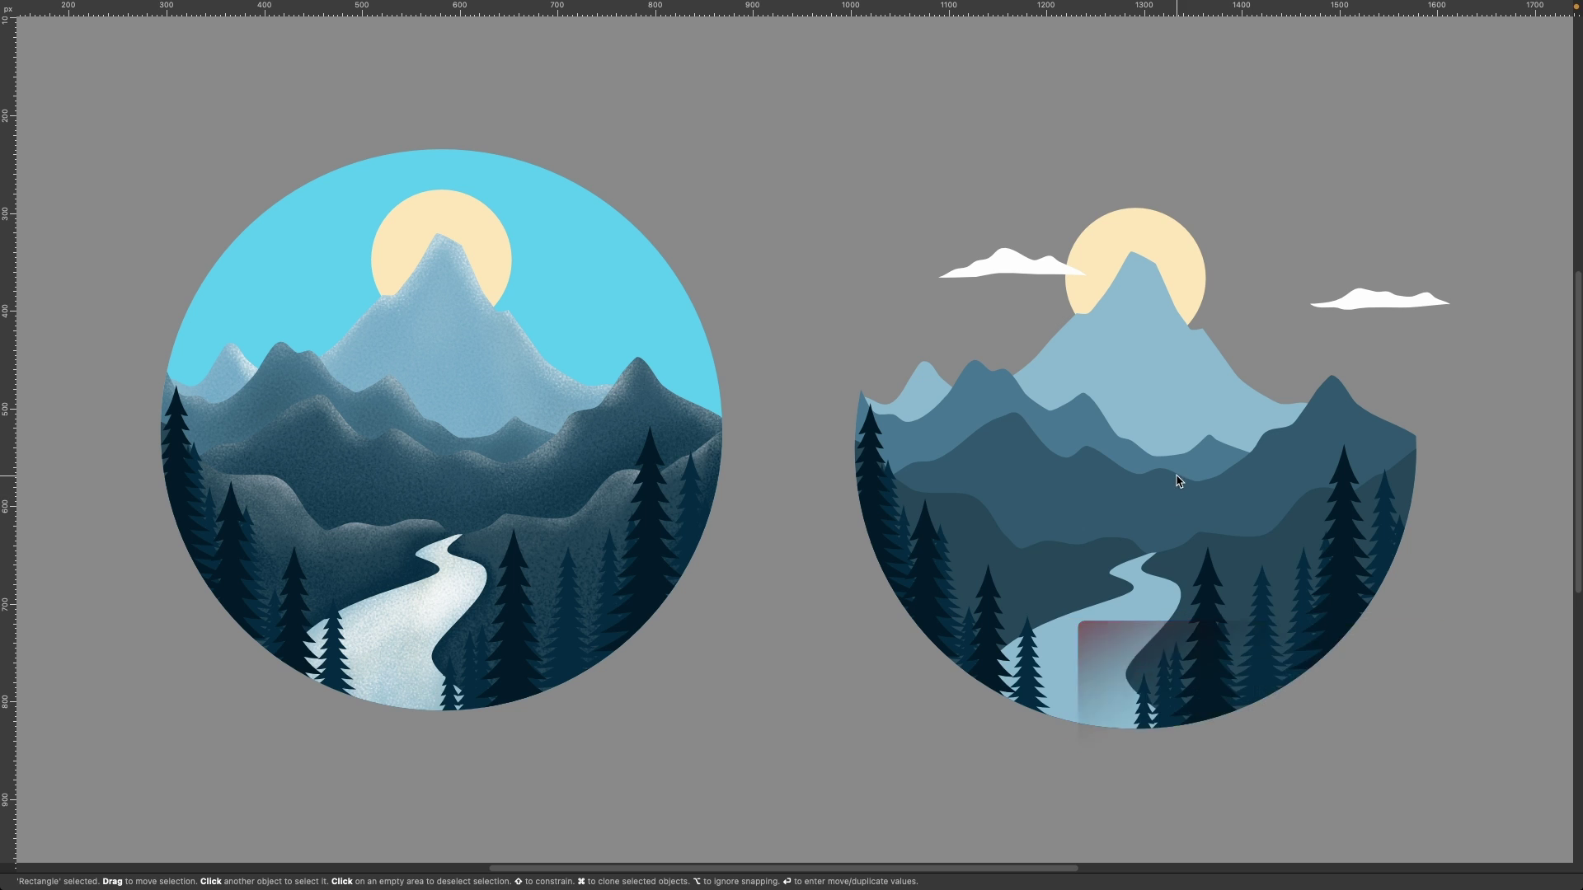
scroll(1177, 482, "up", 5)
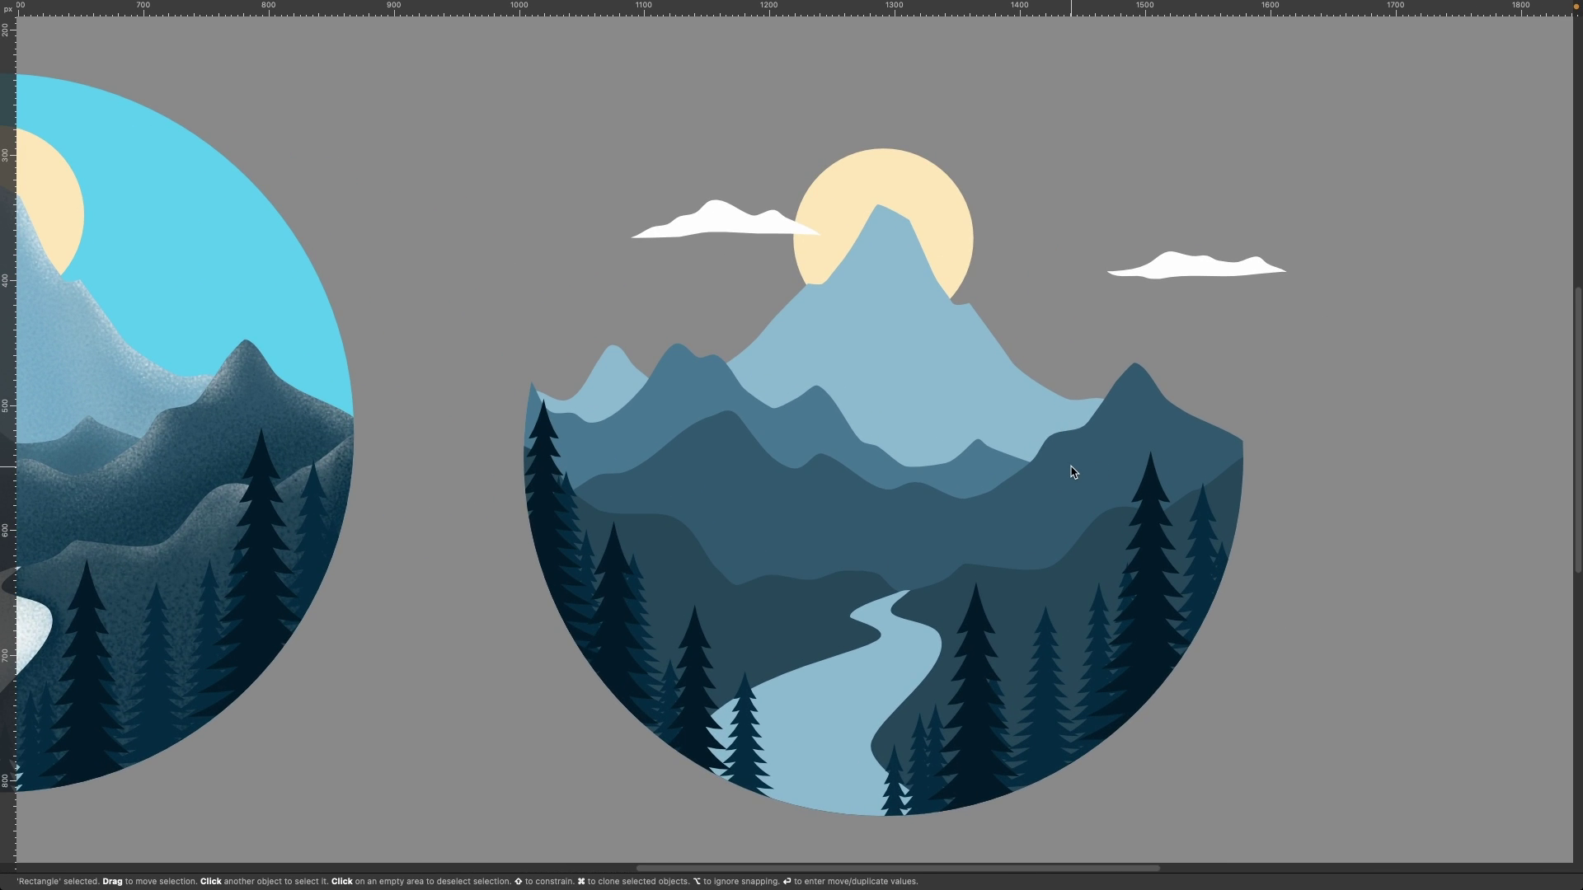
left_click(922, 155)
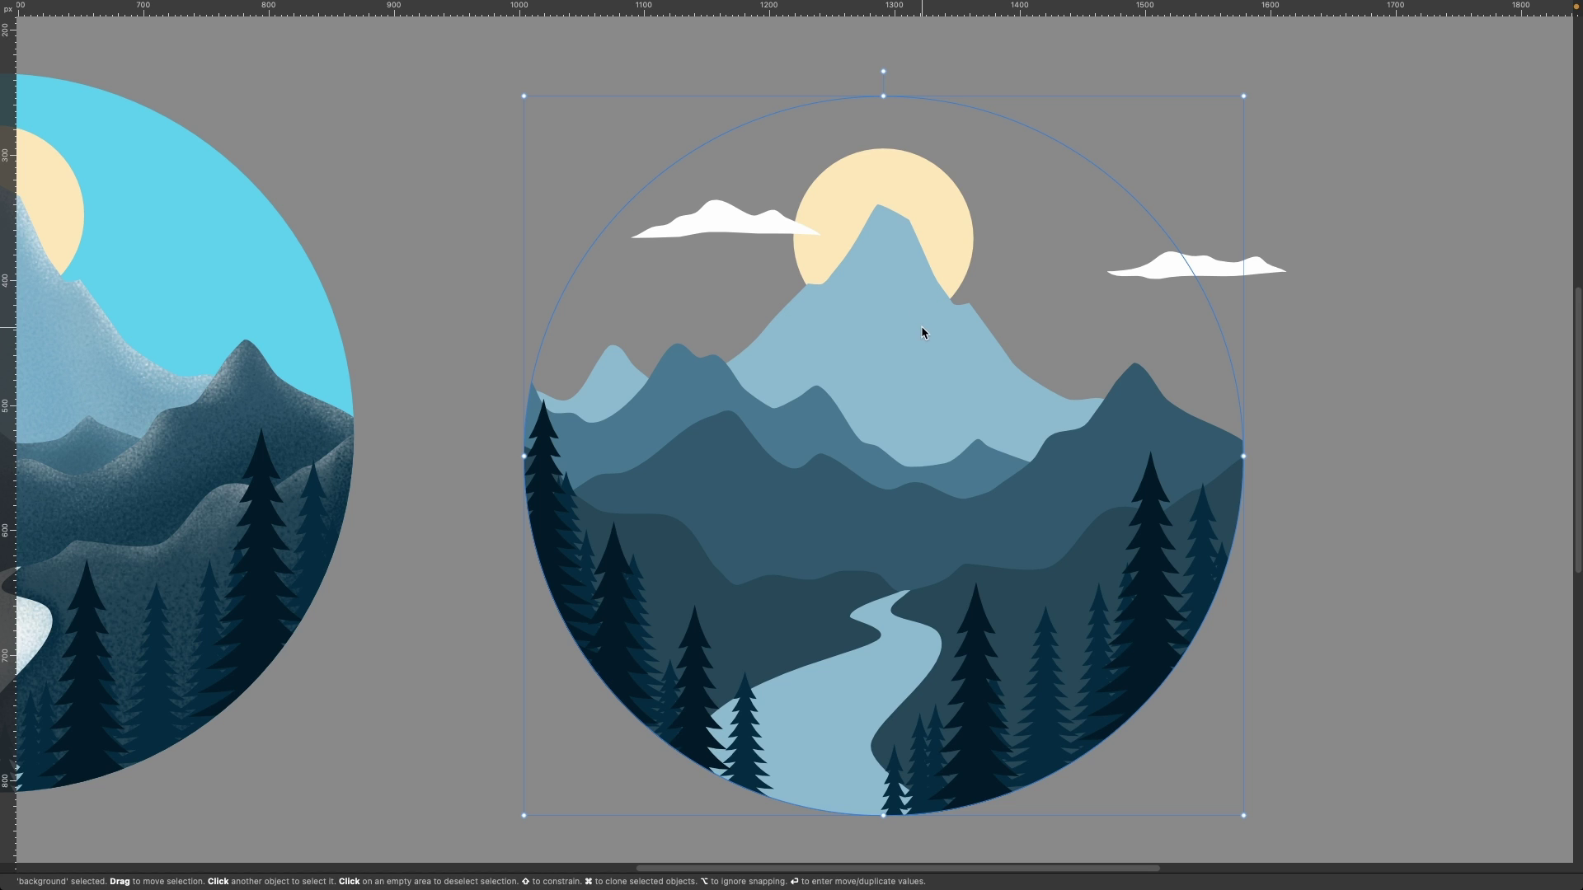
left_click(1203, 277)
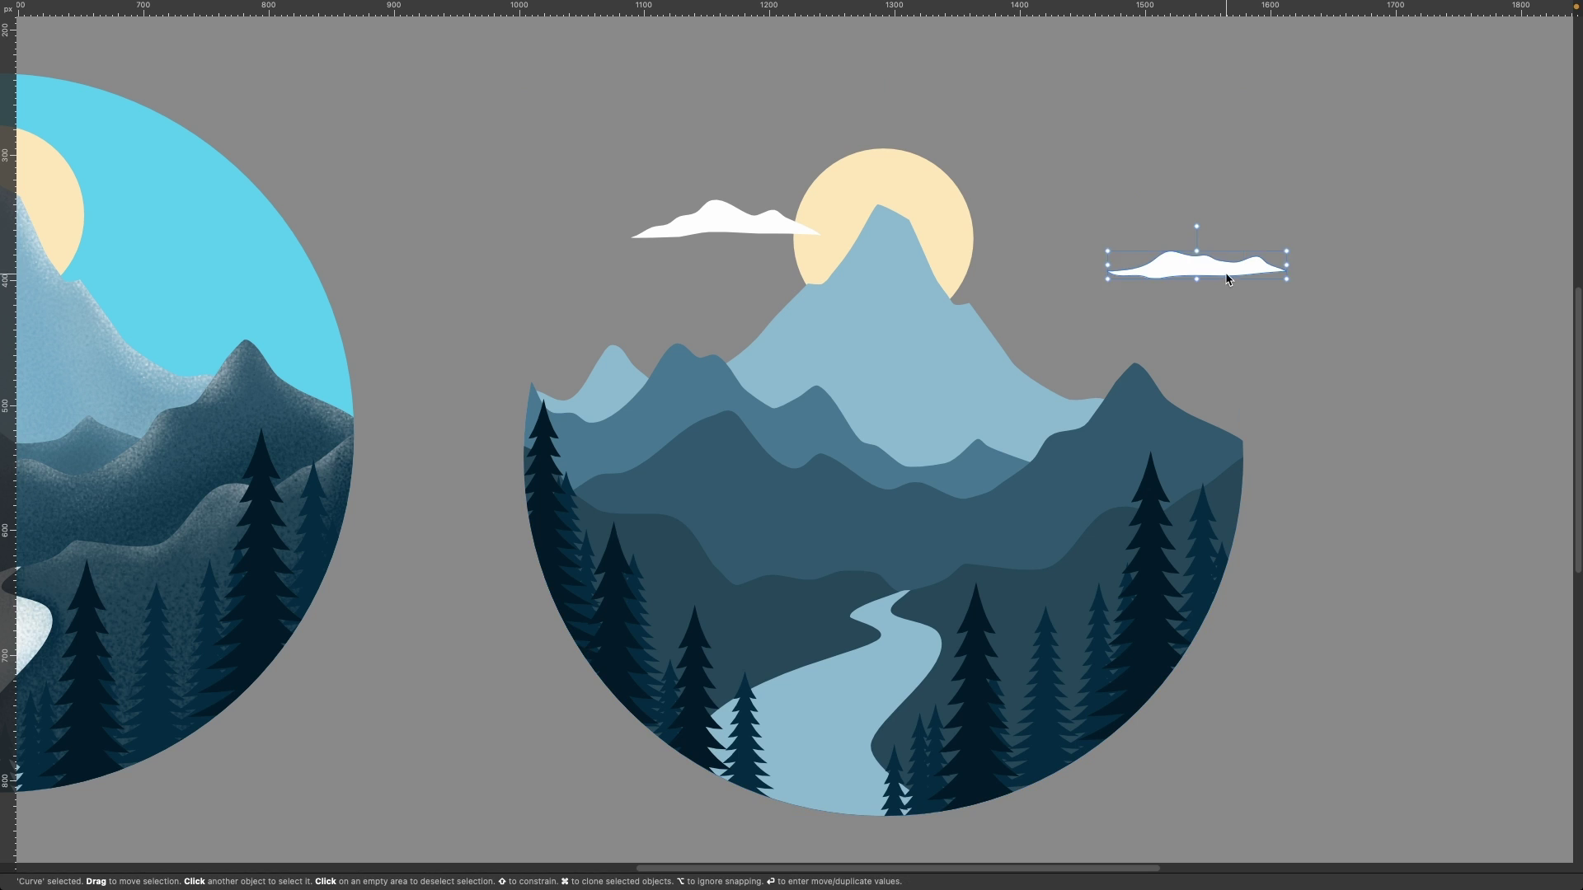
mouse_move(1203, 276)
left_mouse_down()
mouse_move(1031, 185)
mouse_move(1065, 195)
left_mouse_up()
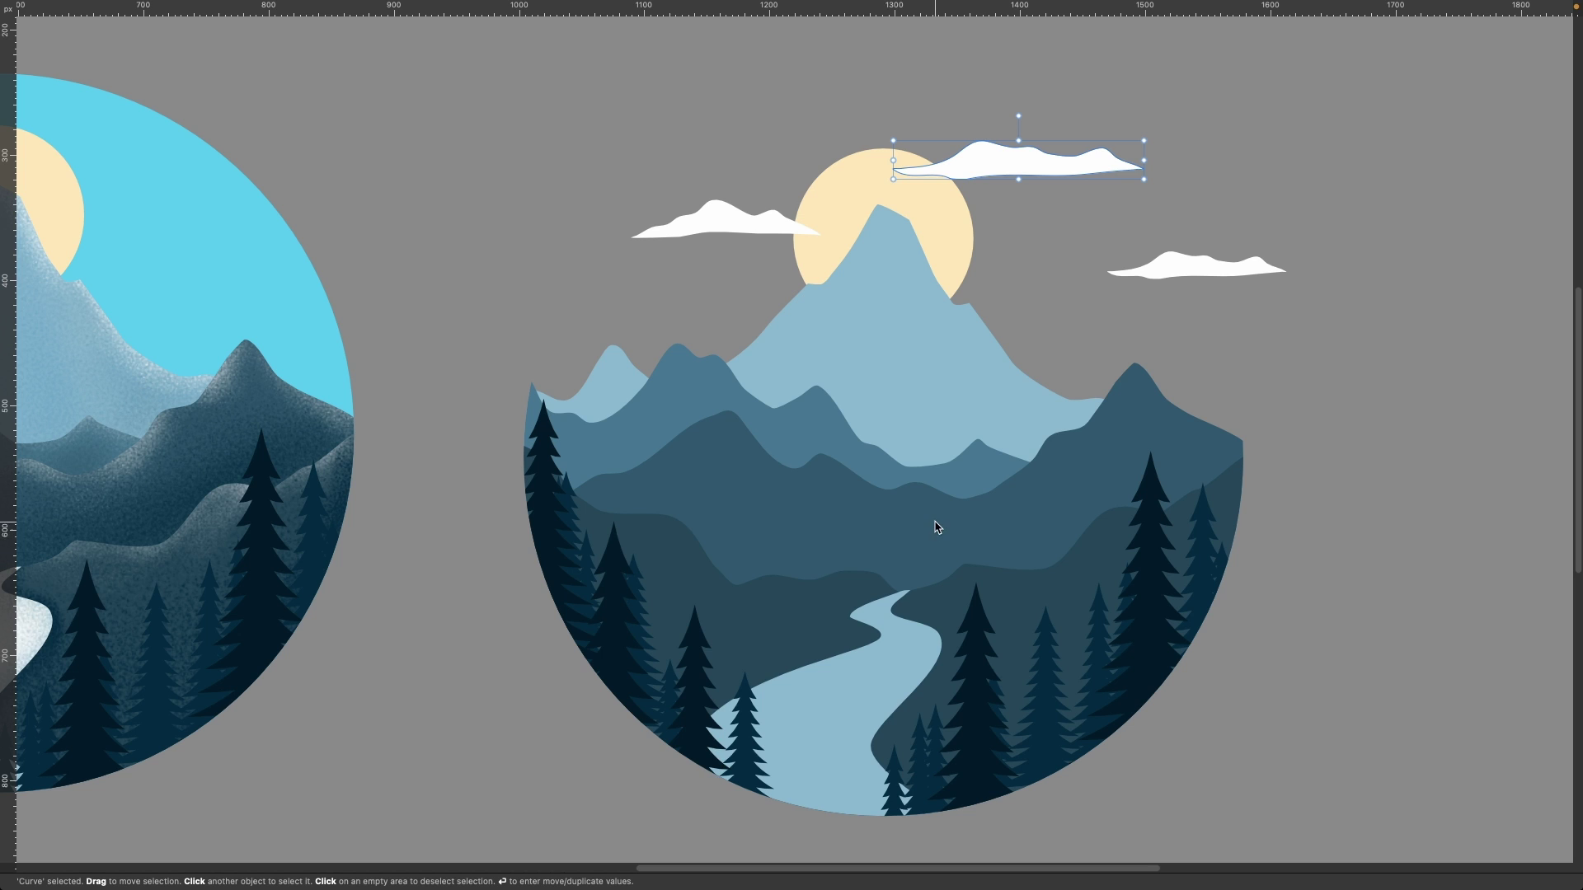
Examine the grain shading on the textured artwork's mountains and river beside the flat version, and show the interface panels again
scroll(931, 528, "down", 5)
scroll(1003, 303, "down", 3)
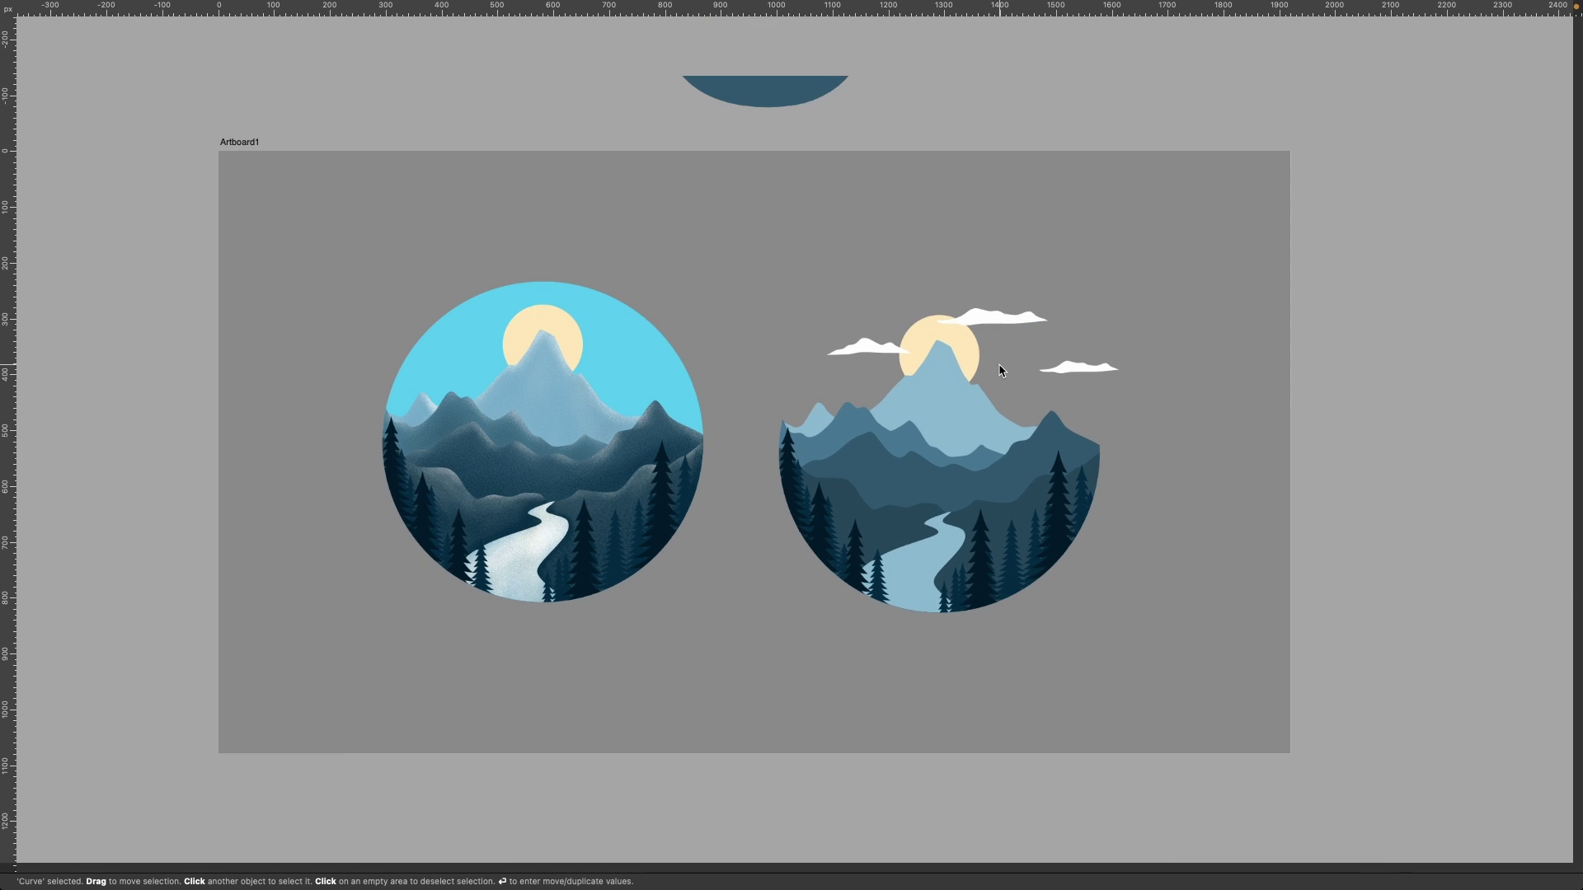
scroll(844, 515, "up", 8)
scroll(822, 540, "left", 3)
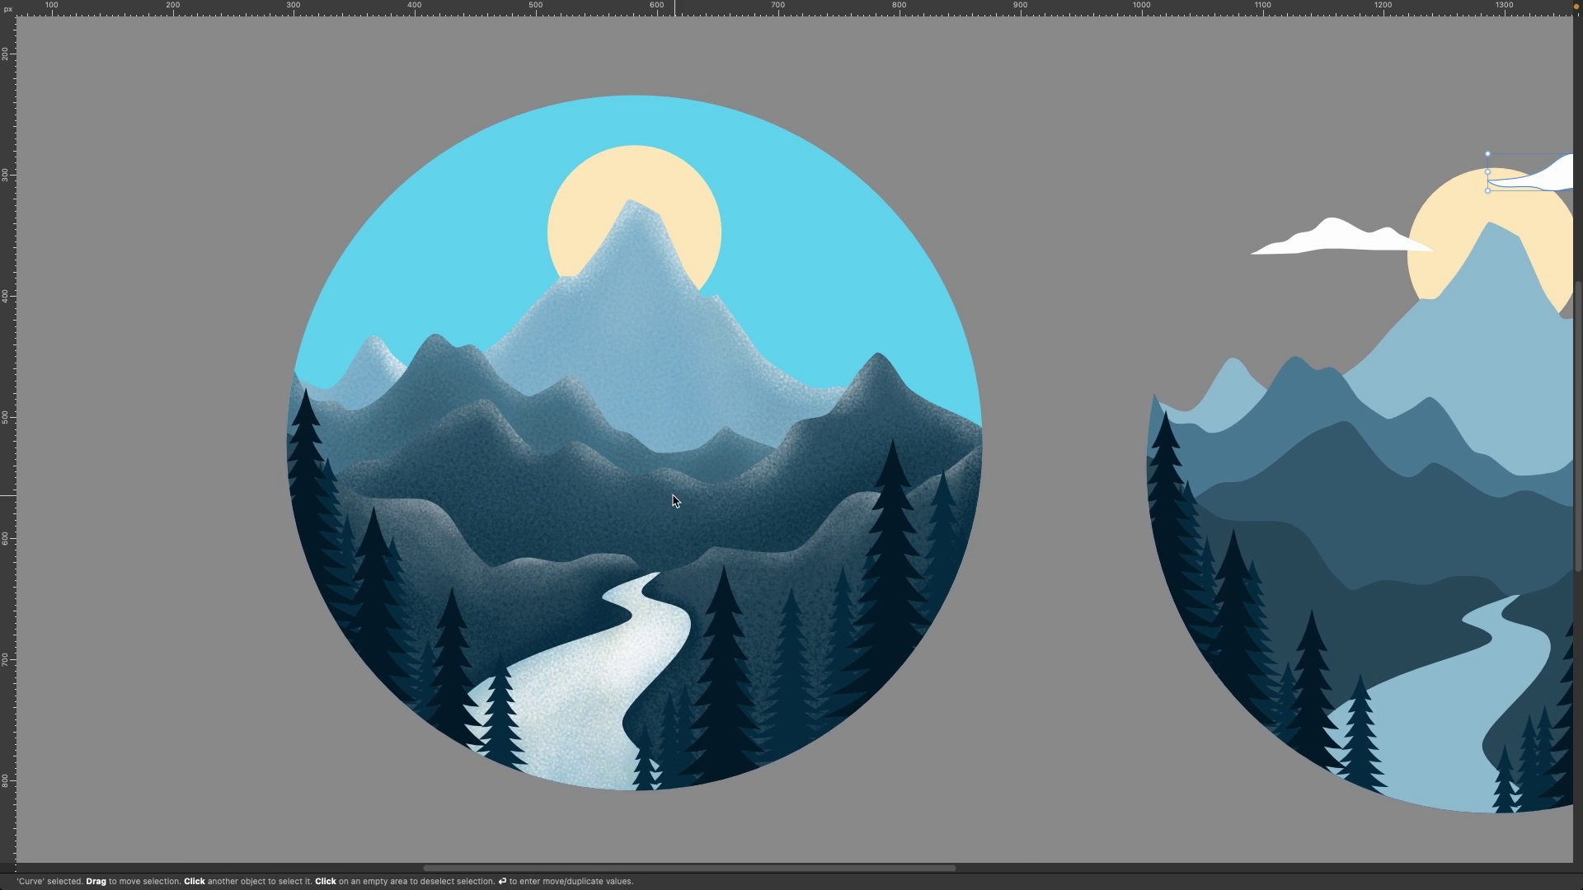
scroll(627, 518, "up", 2)
scroll(668, 530, "down", 1)
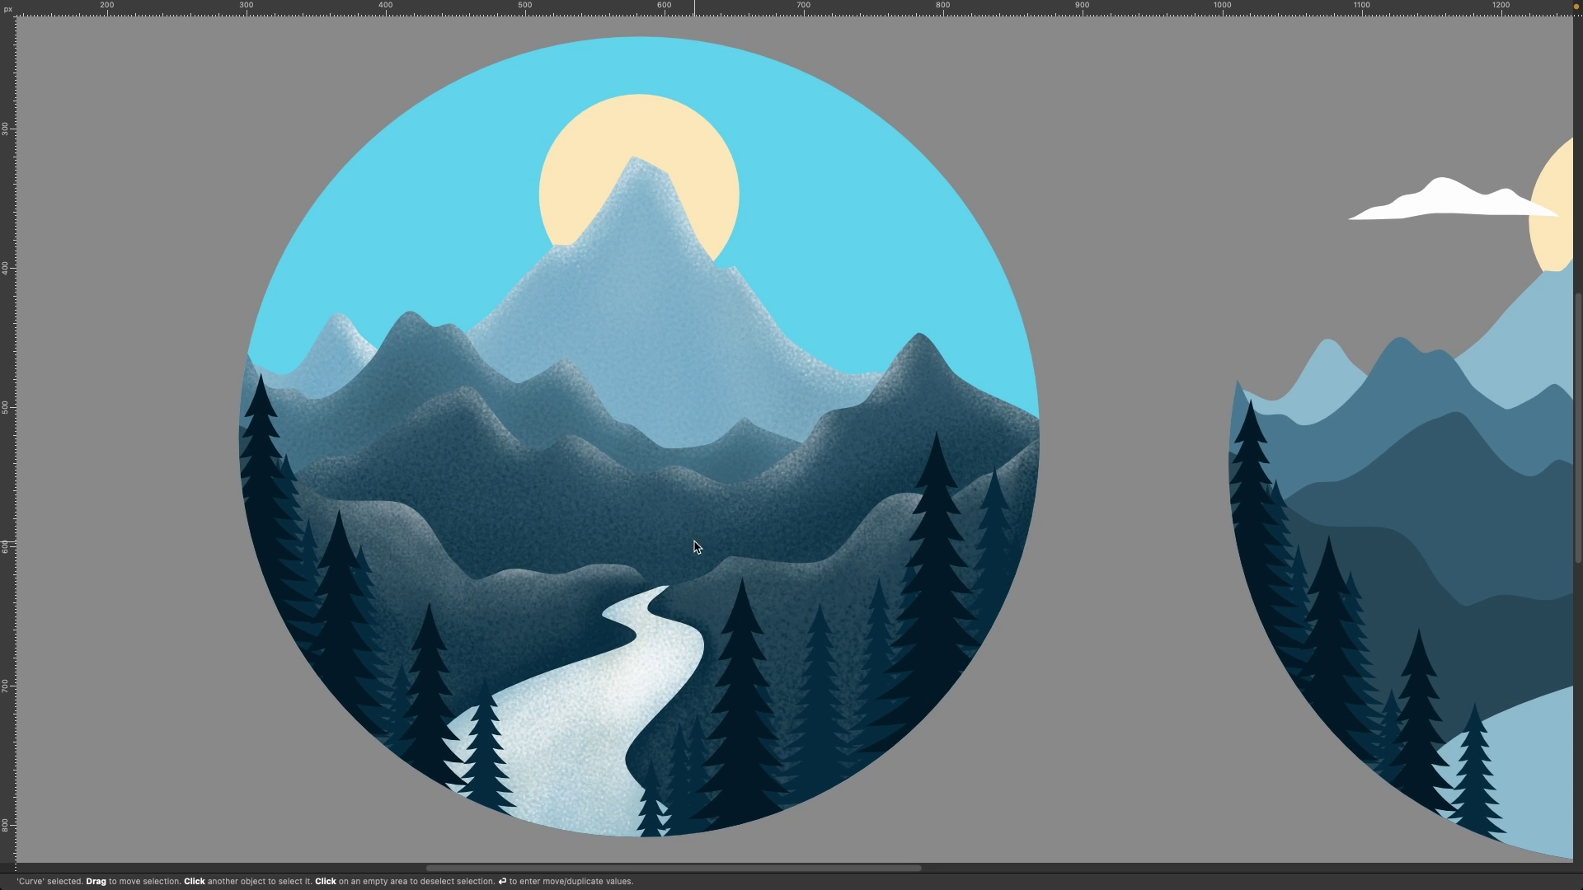
key("Tab")
scroll(676, 521, "down", 1)
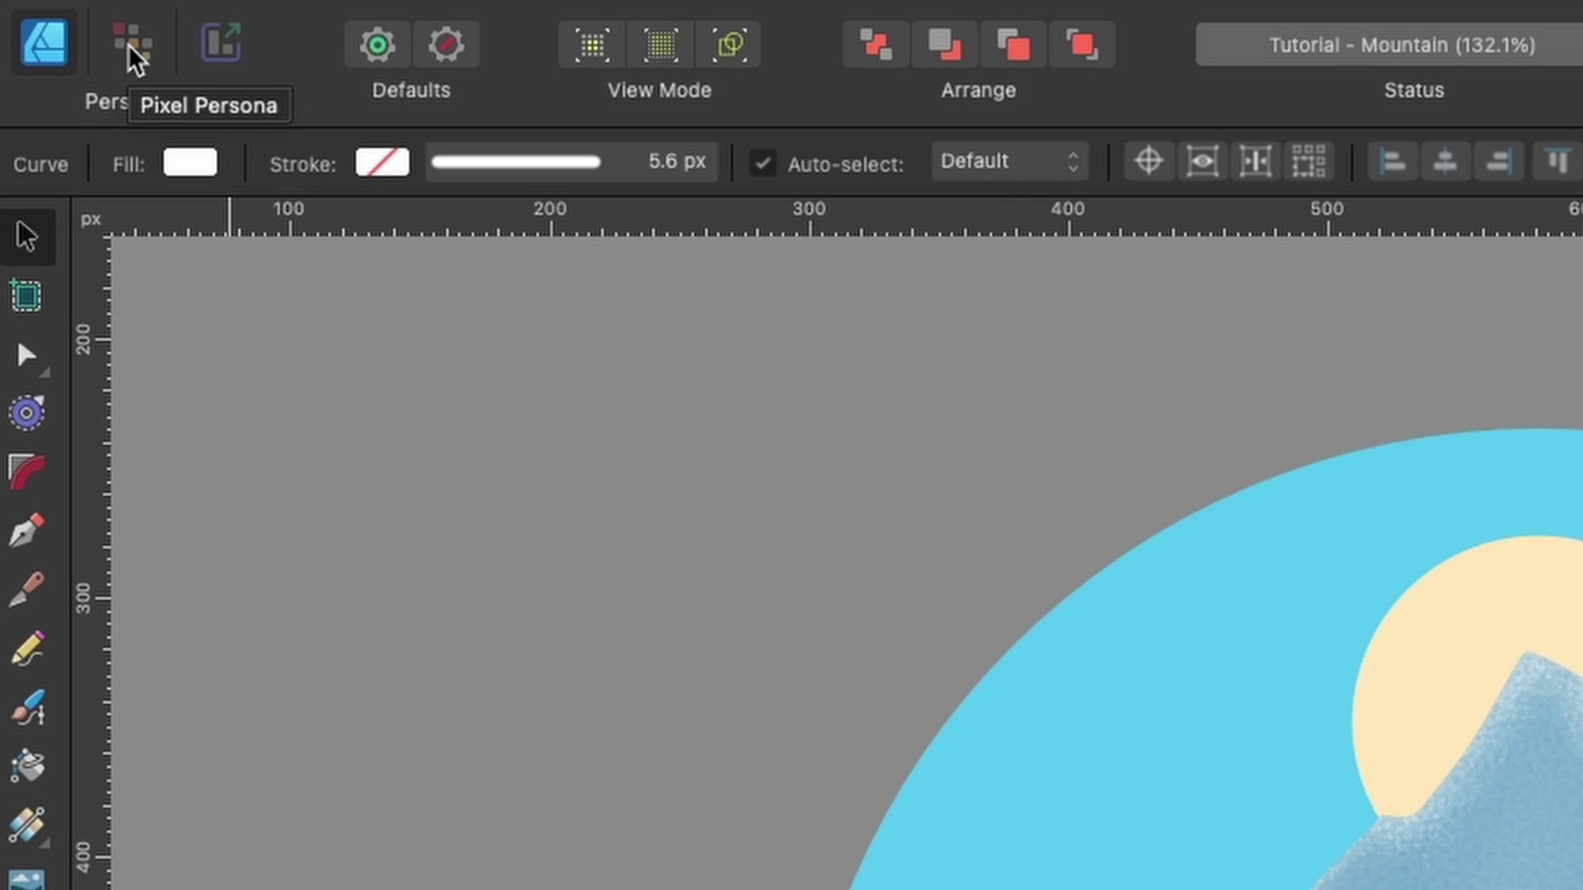
Switch to the Pixel Persona and move the separate dark blue mountain from above the artboard into the space between the two circular artworks
left_click(134, 48)
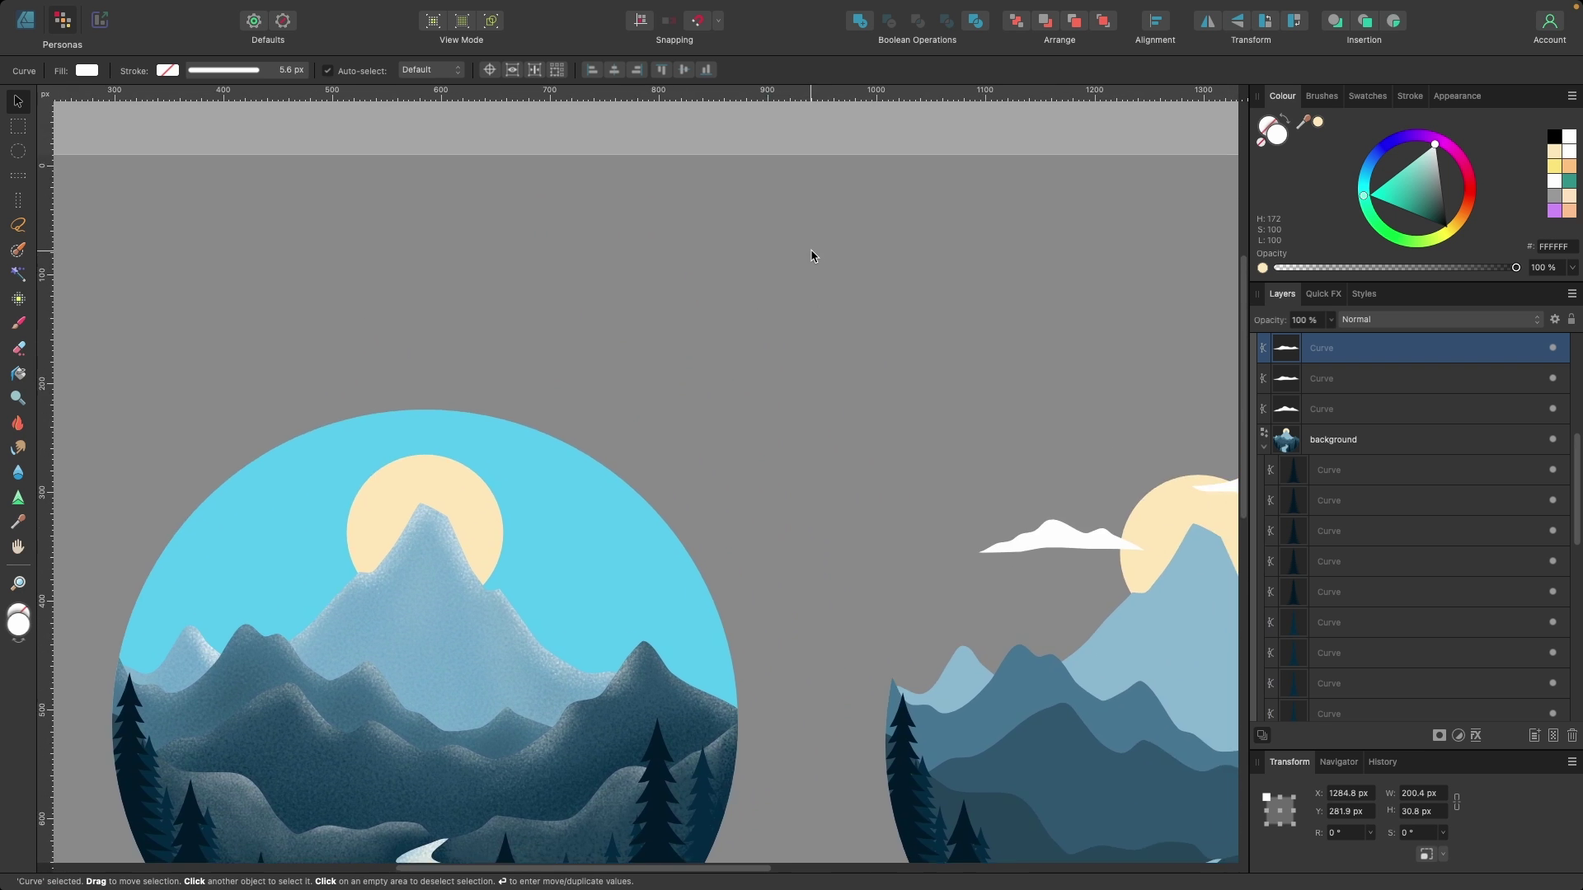
scroll(804, 288, "up", 10)
left_click(805, 318)
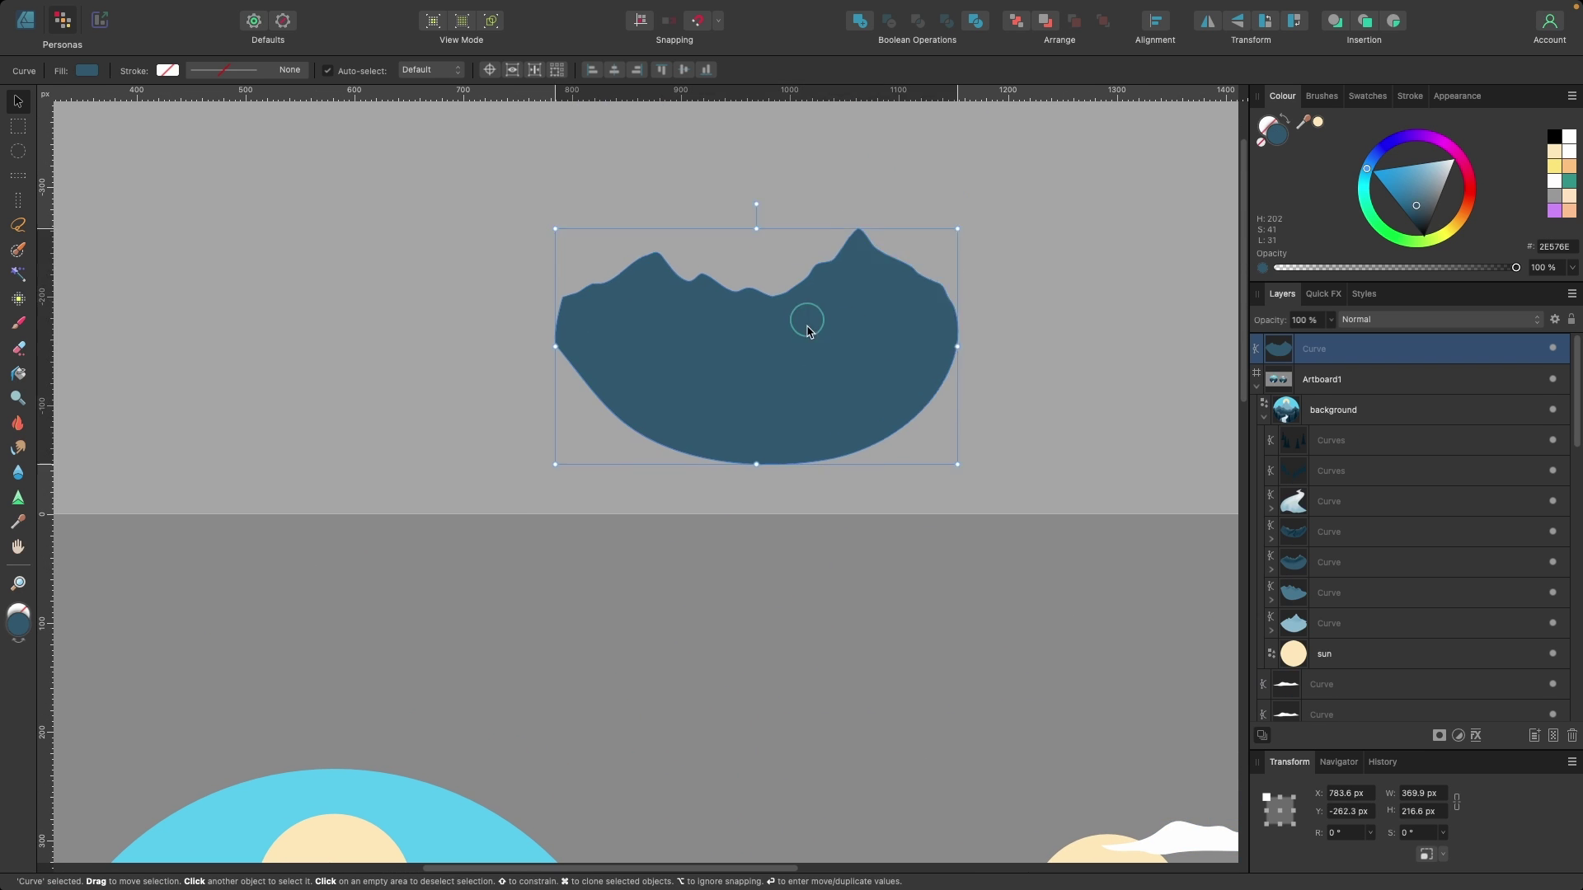
left_click_drag(806, 318, 784, 670)
scroll(786, 631, "down", 5)
scroll(785, 594, "up", 5)
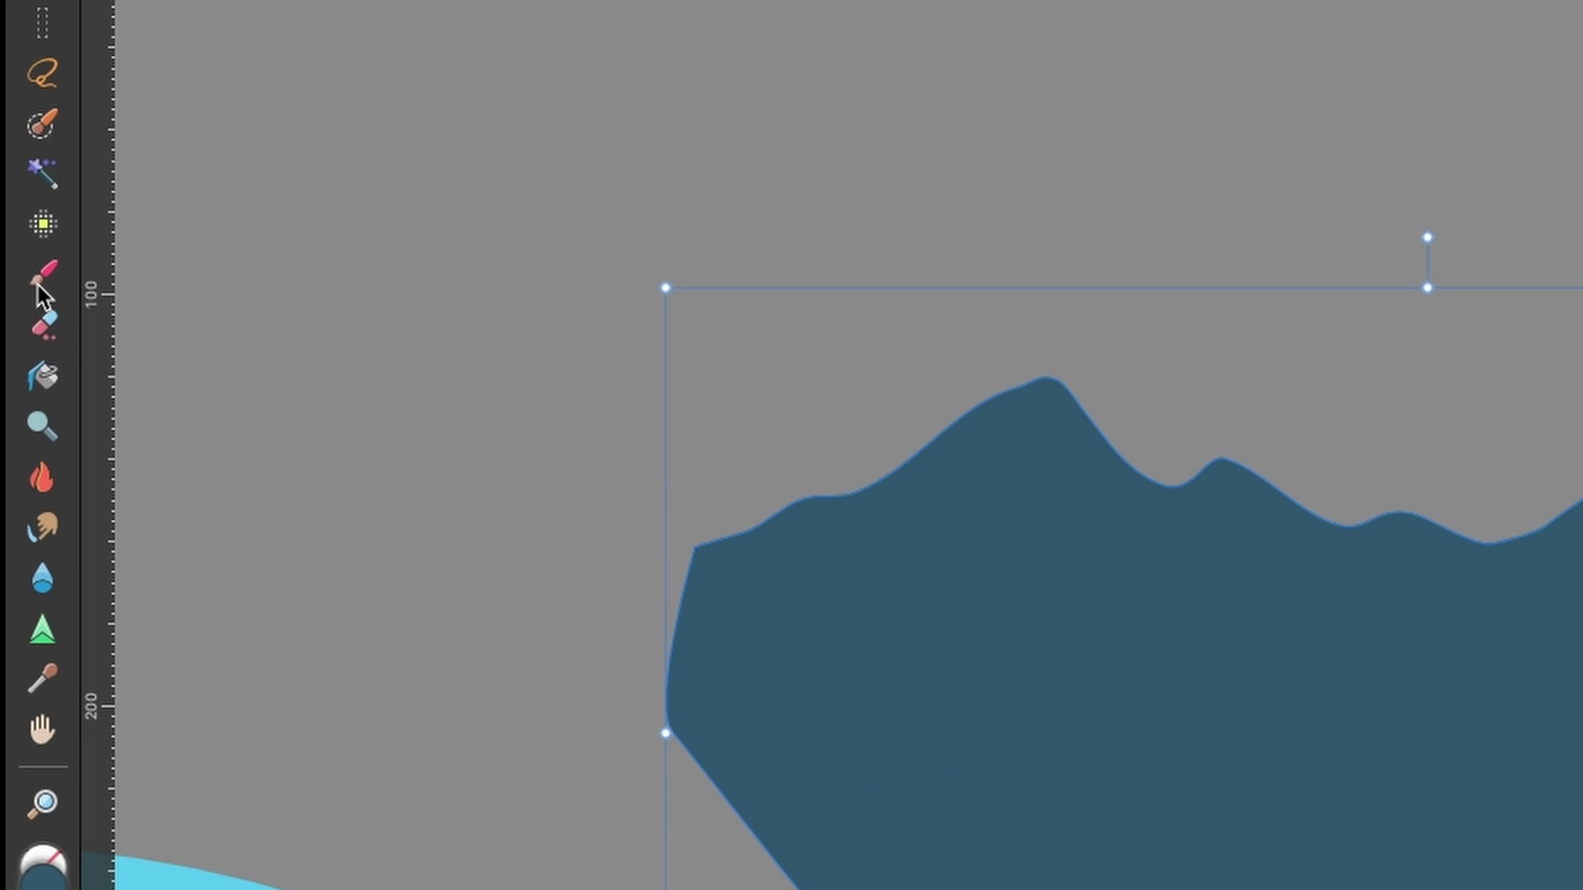
Set up the Paint Brush with the AW Stipple 1 brush from the Stipple - Artistwright set at a width of 57.1 px
left_click(41, 279)
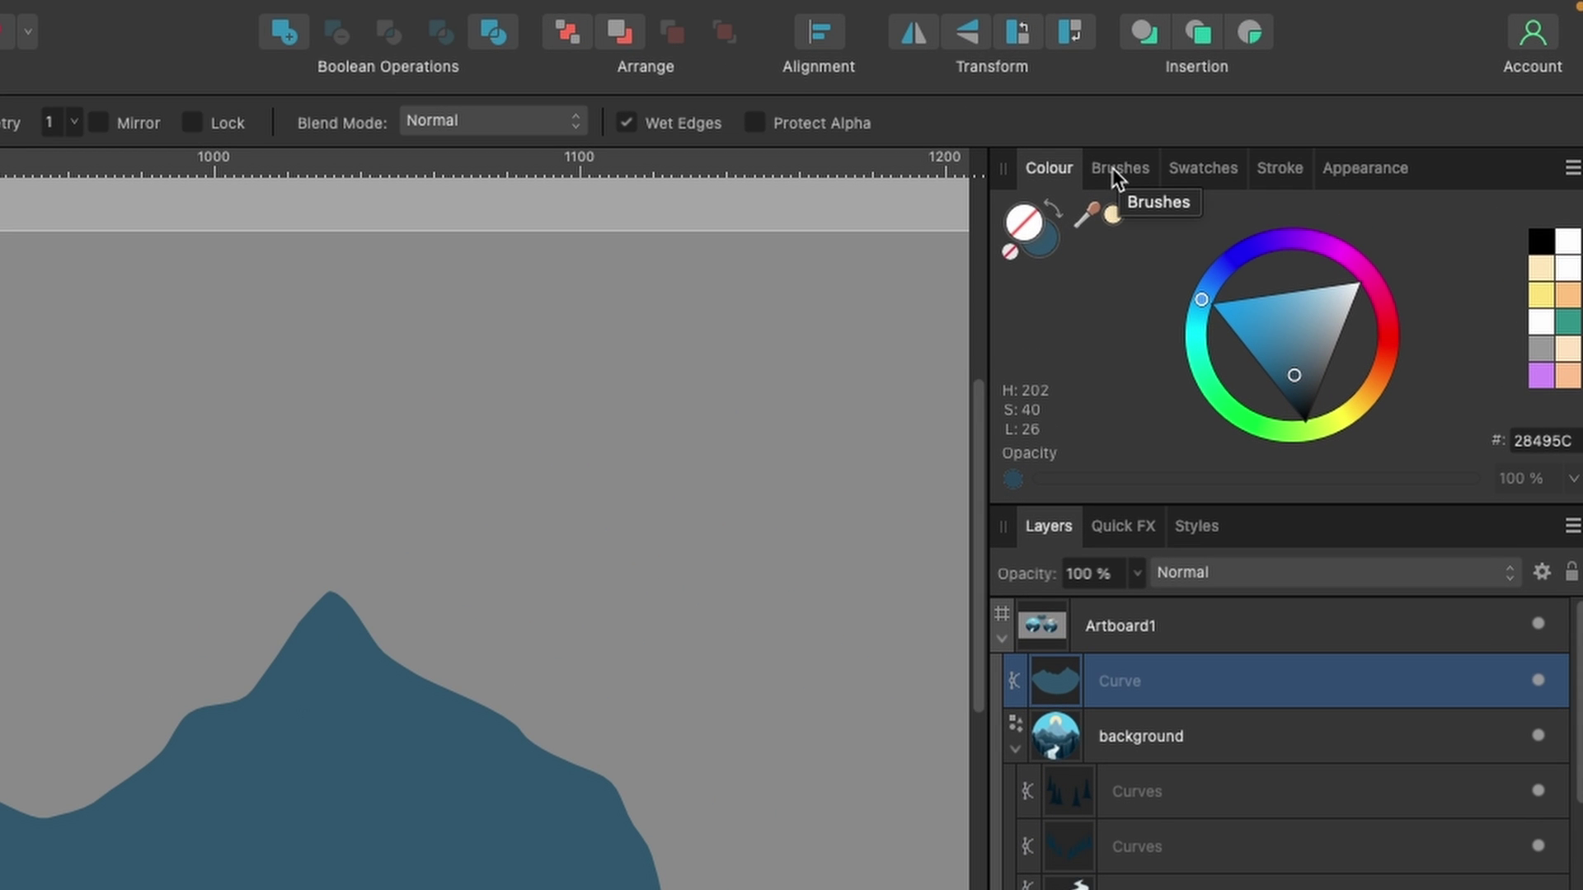
left_click(1111, 170)
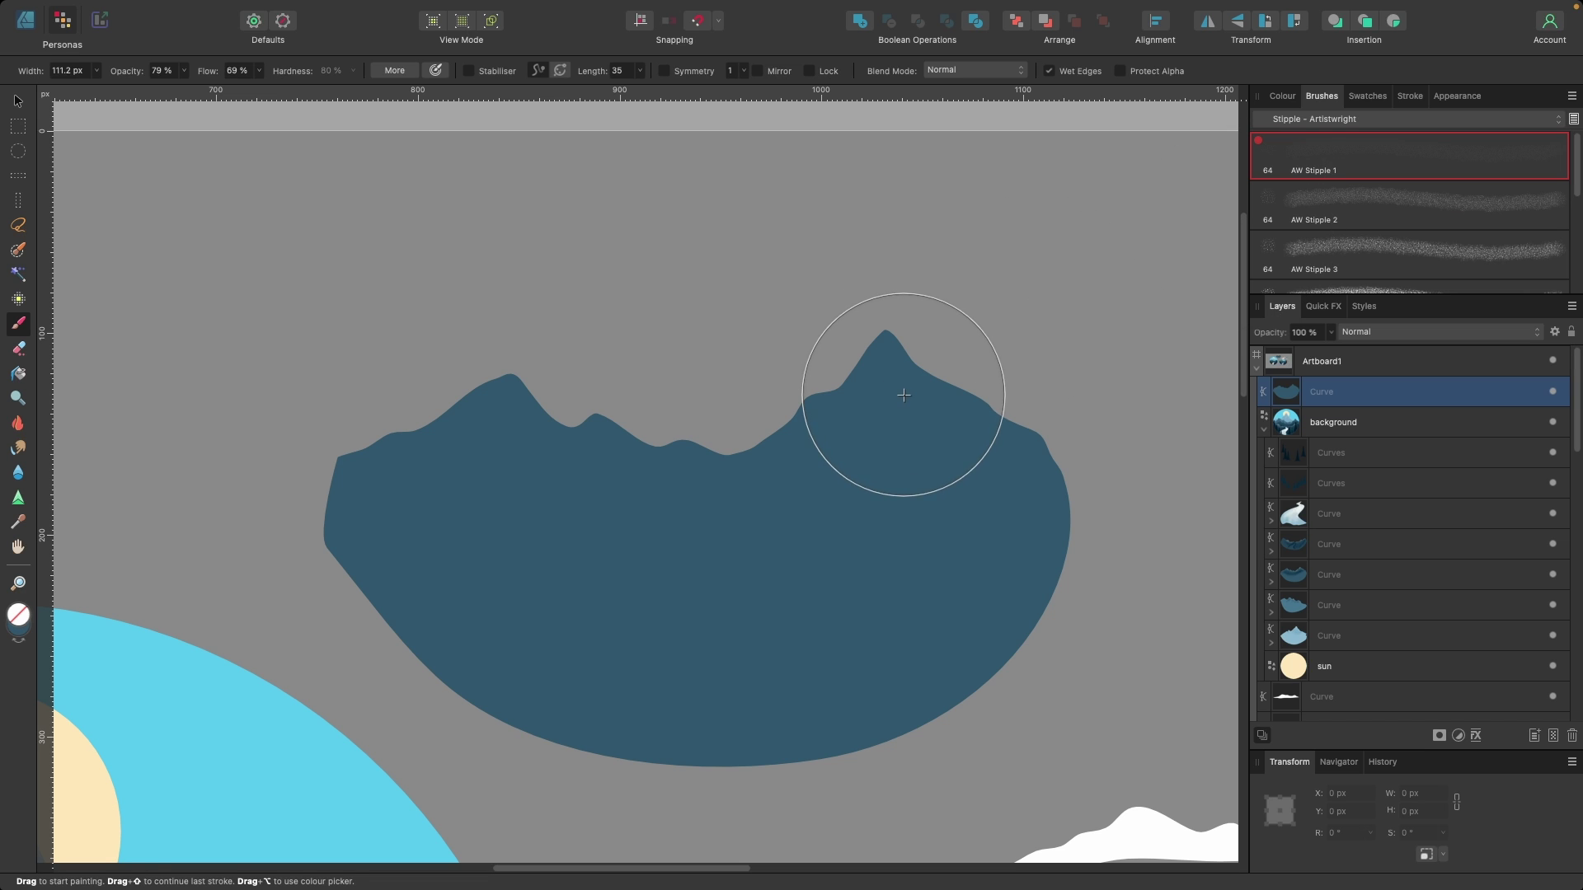
key("bracketleft")
key("bracketleft")
key("bracketleft")
key("bracketleft")
key("bracketleft")
key("bracketleft")
key("bracketleft")
key("bracketleft")
key("bracketright")
key("bracketright")
key("bracketright")
key("bracketright")
key("bracketright")
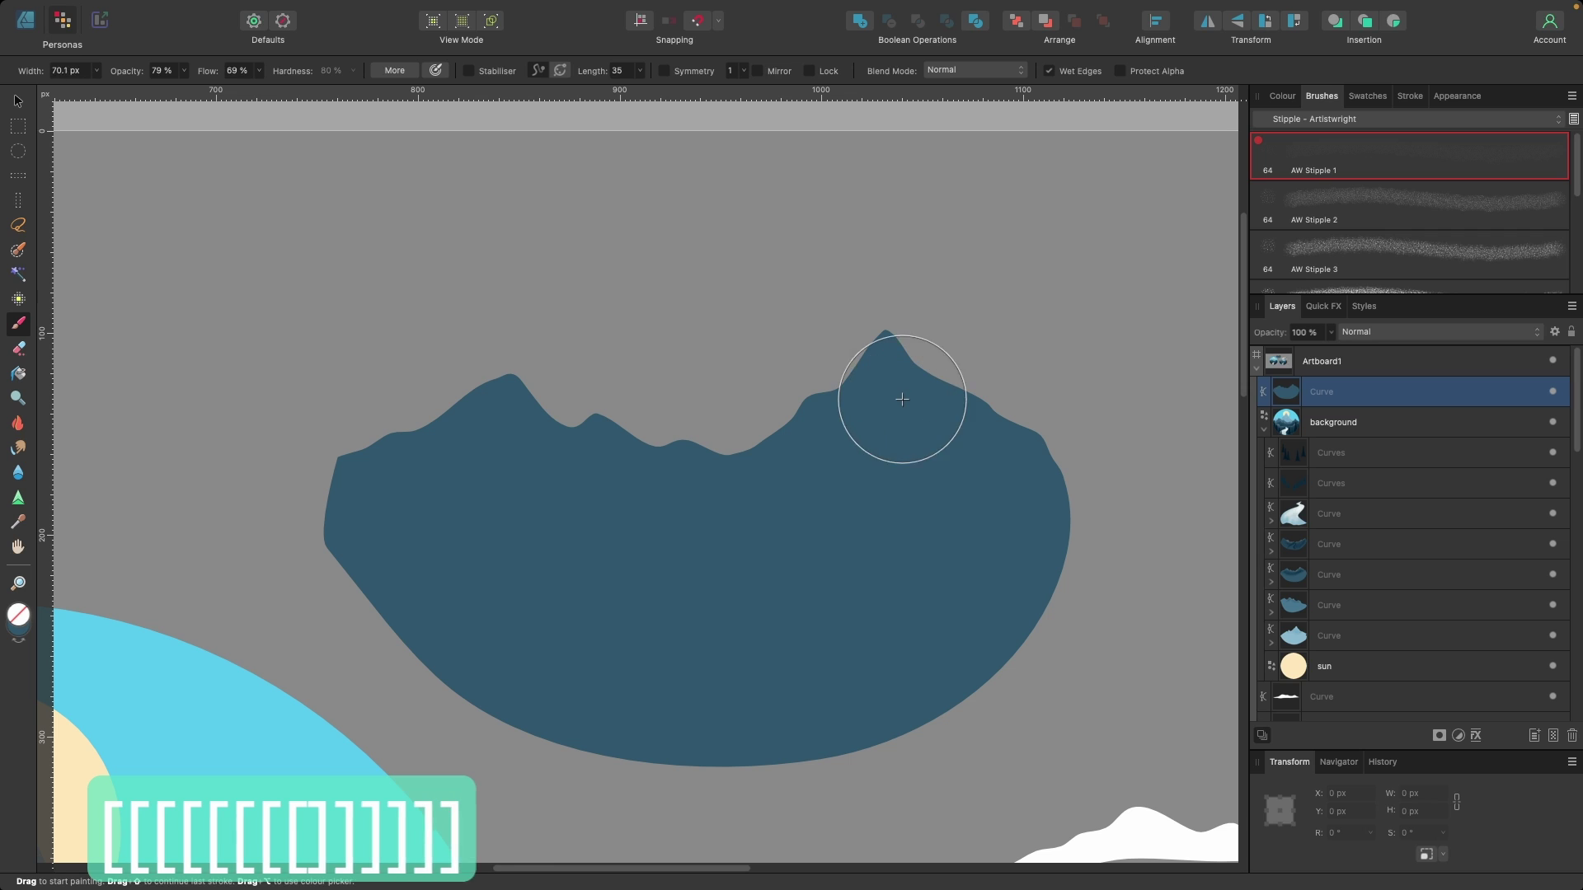
key("bracketright")
key("bracketright")
key("bracketleft")
key("bracketleft")
key("bracketleft")
key("bracketleft")
key("bracketleft")
key("bracketright")
key("bracketright")
key("bracketright")
key("bracketright")
key("bracketleft")
key("bracketleft")
key("bracketleft")
key("bracketleft")
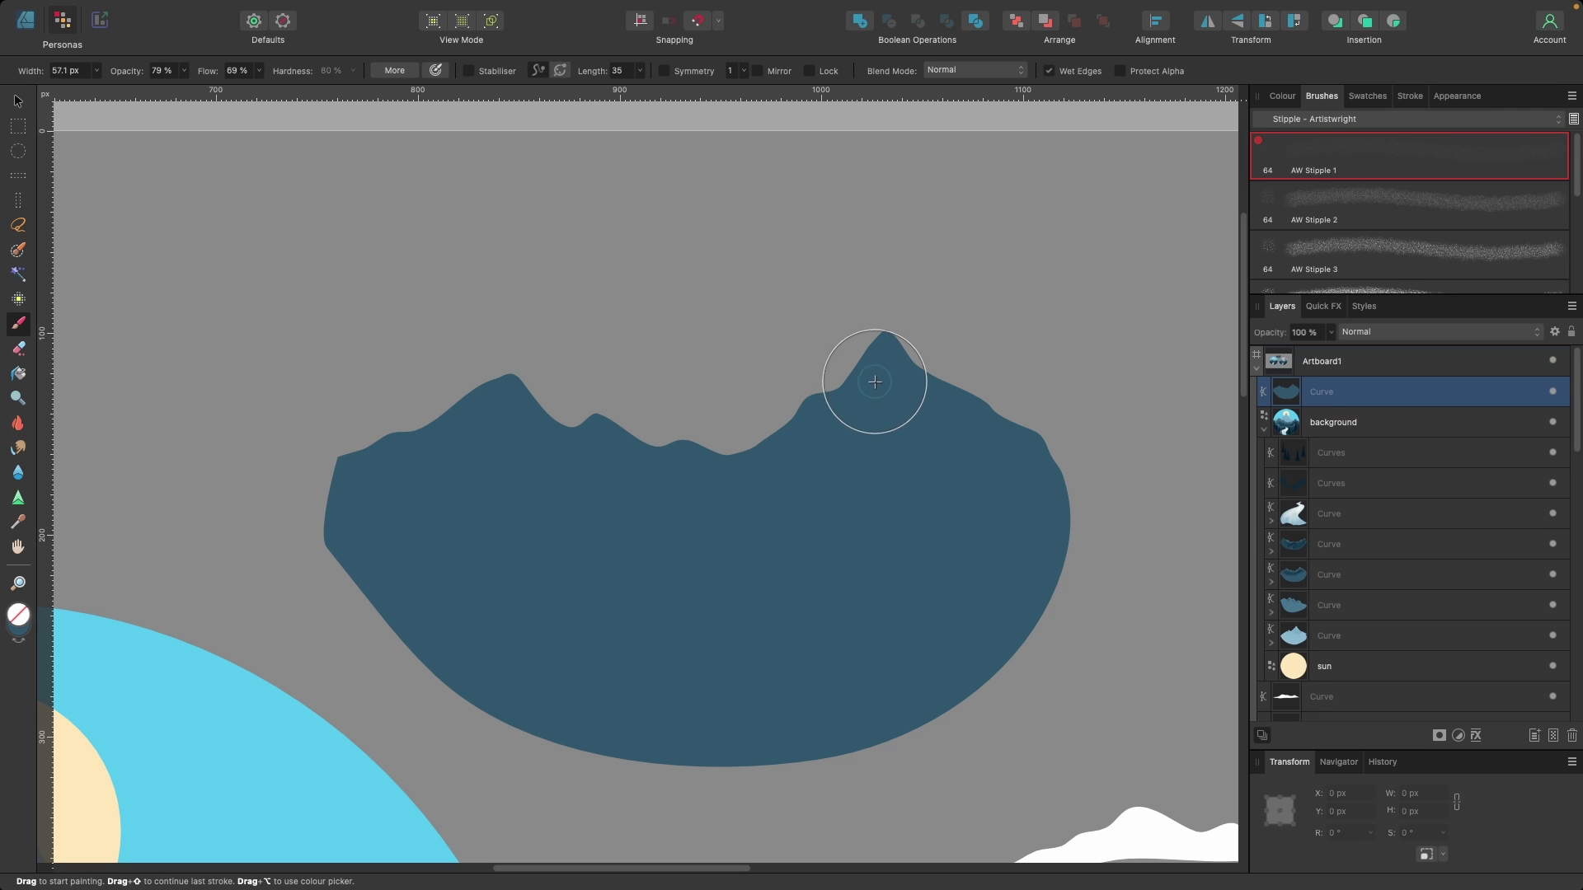
Paint white FFFFFF stipple highlights along the separate mountain's peaks and ridgeline on a pixel layer inside the shape
left_click_drag(875, 382, 870, 375)
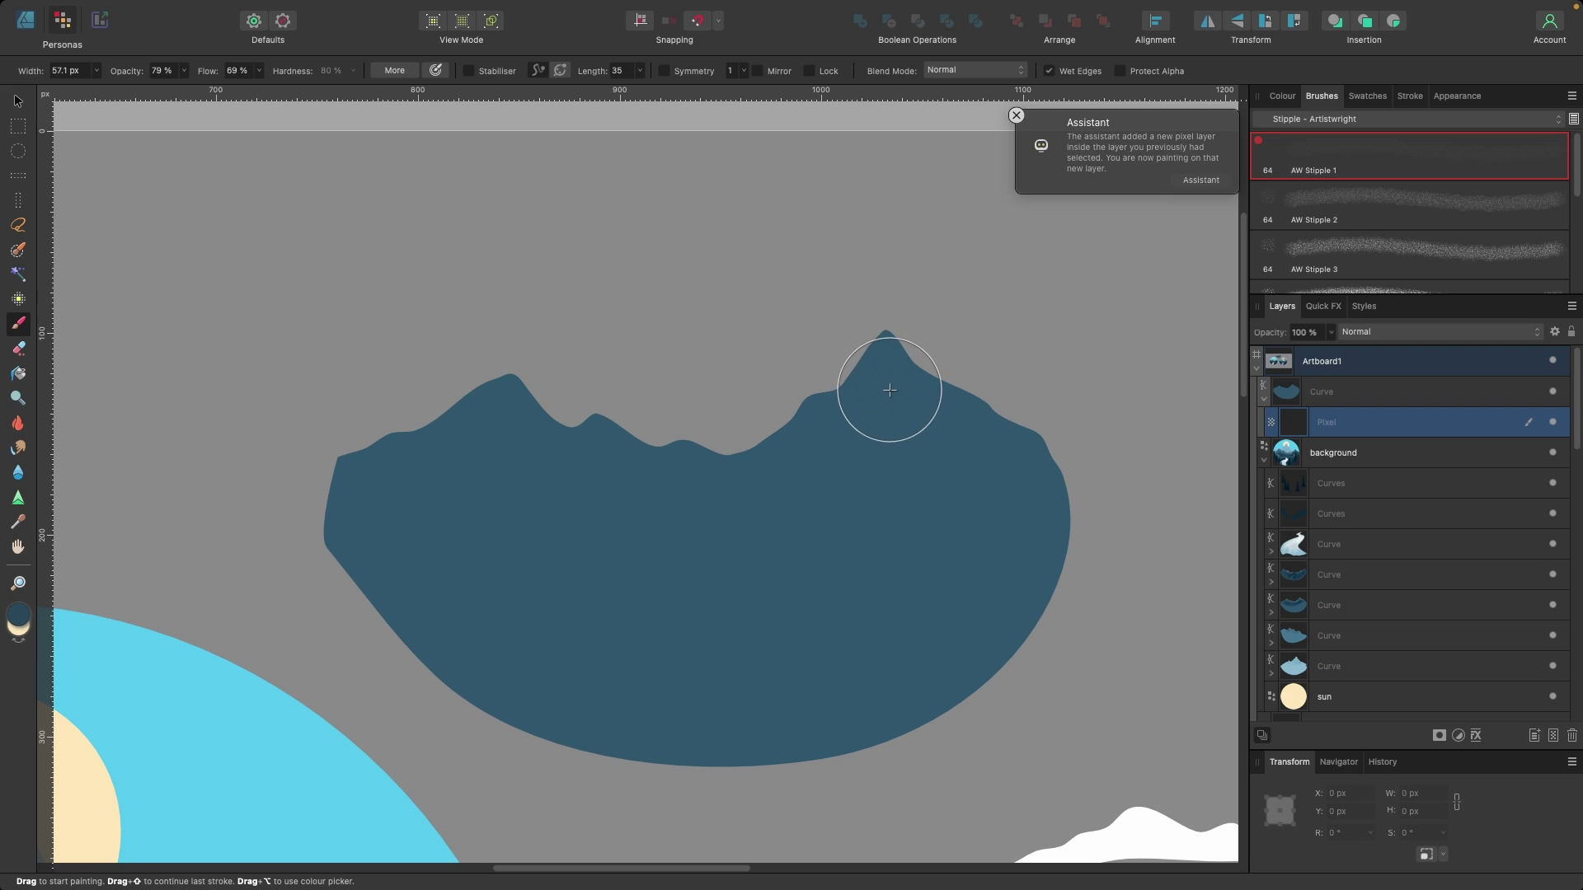
left_click(1282, 96)
left_click(1464, 160)
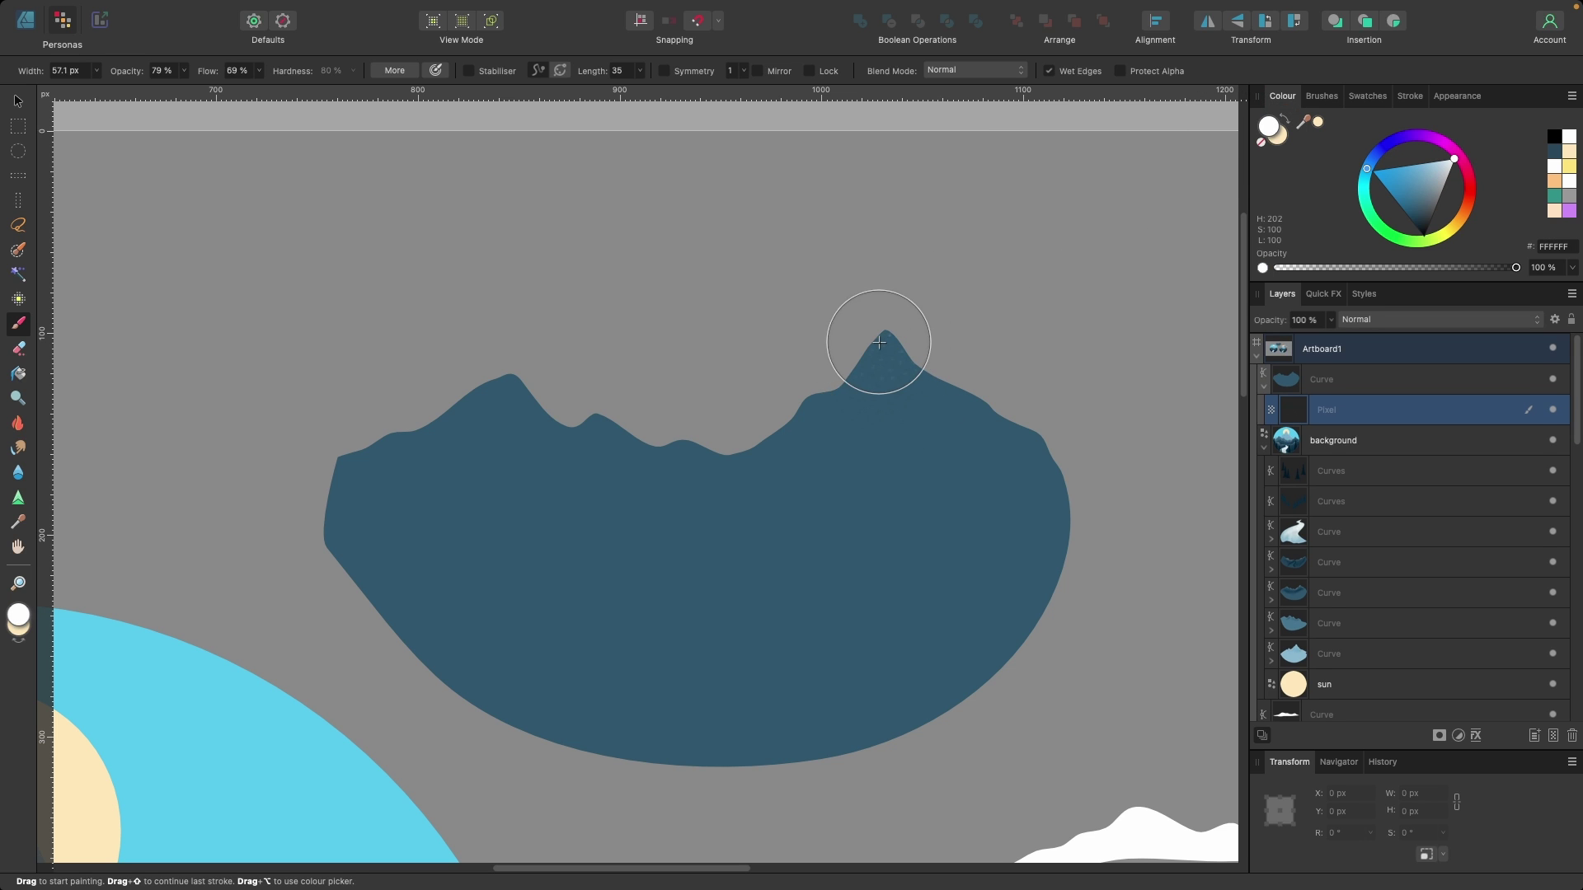
scroll(874, 346, "up", 3)
mouse_move(901, 258)
left_mouse_down()
mouse_move(824, 327)
mouse_move(835, 297)
mouse_move(770, 372)
mouse_move(724, 368)
left_mouse_up()
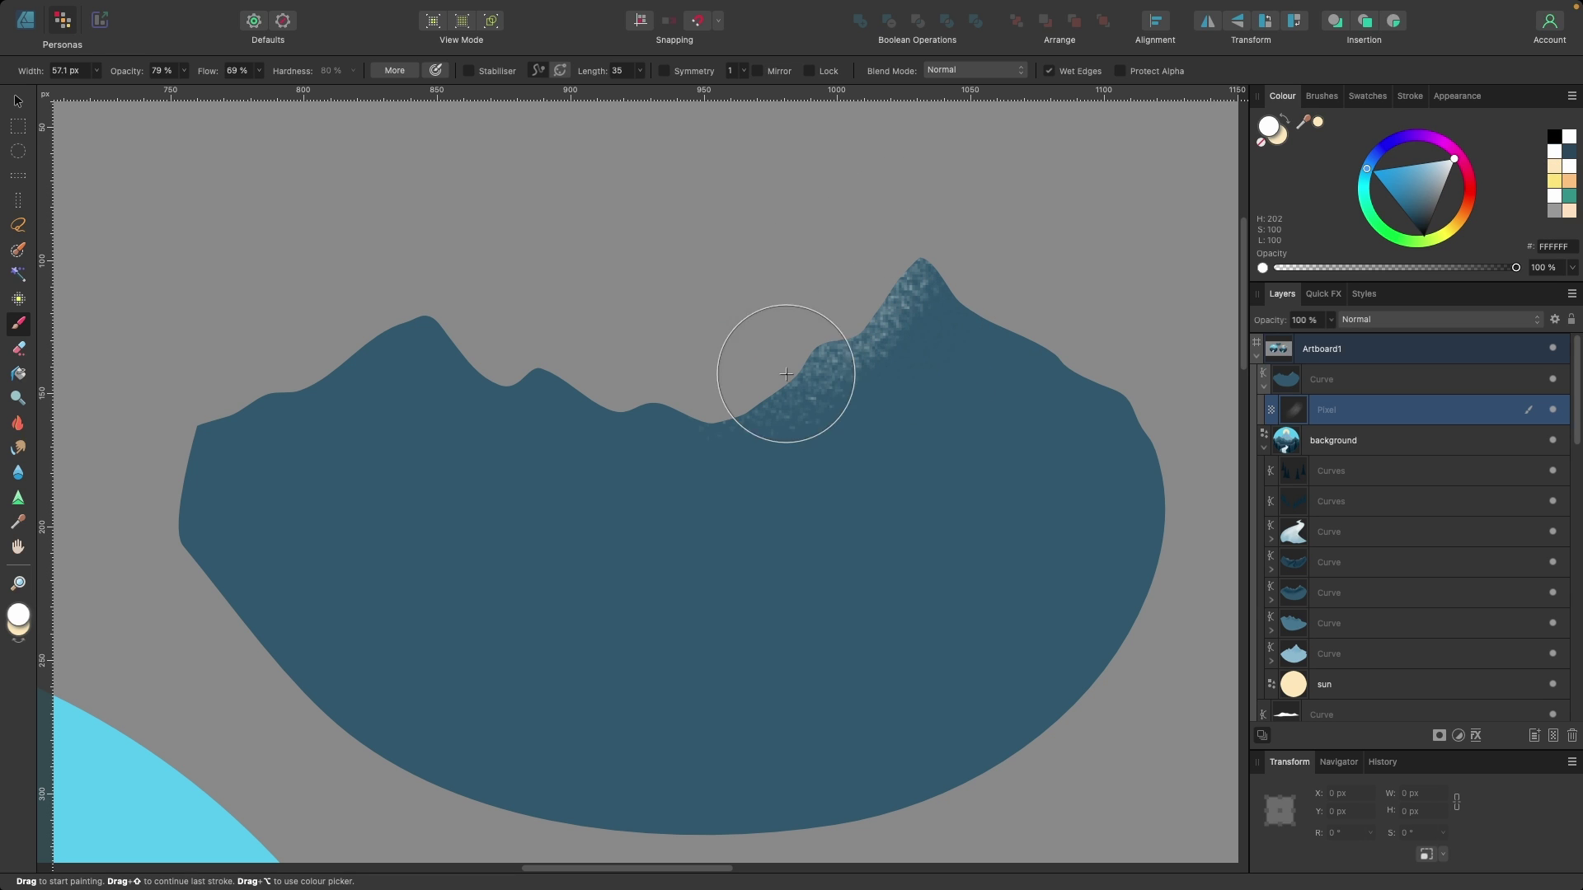
mouse_move(922, 291)
left_mouse_down()
mouse_move(955, 270)
mouse_move(1116, 467)
left_mouse_up()
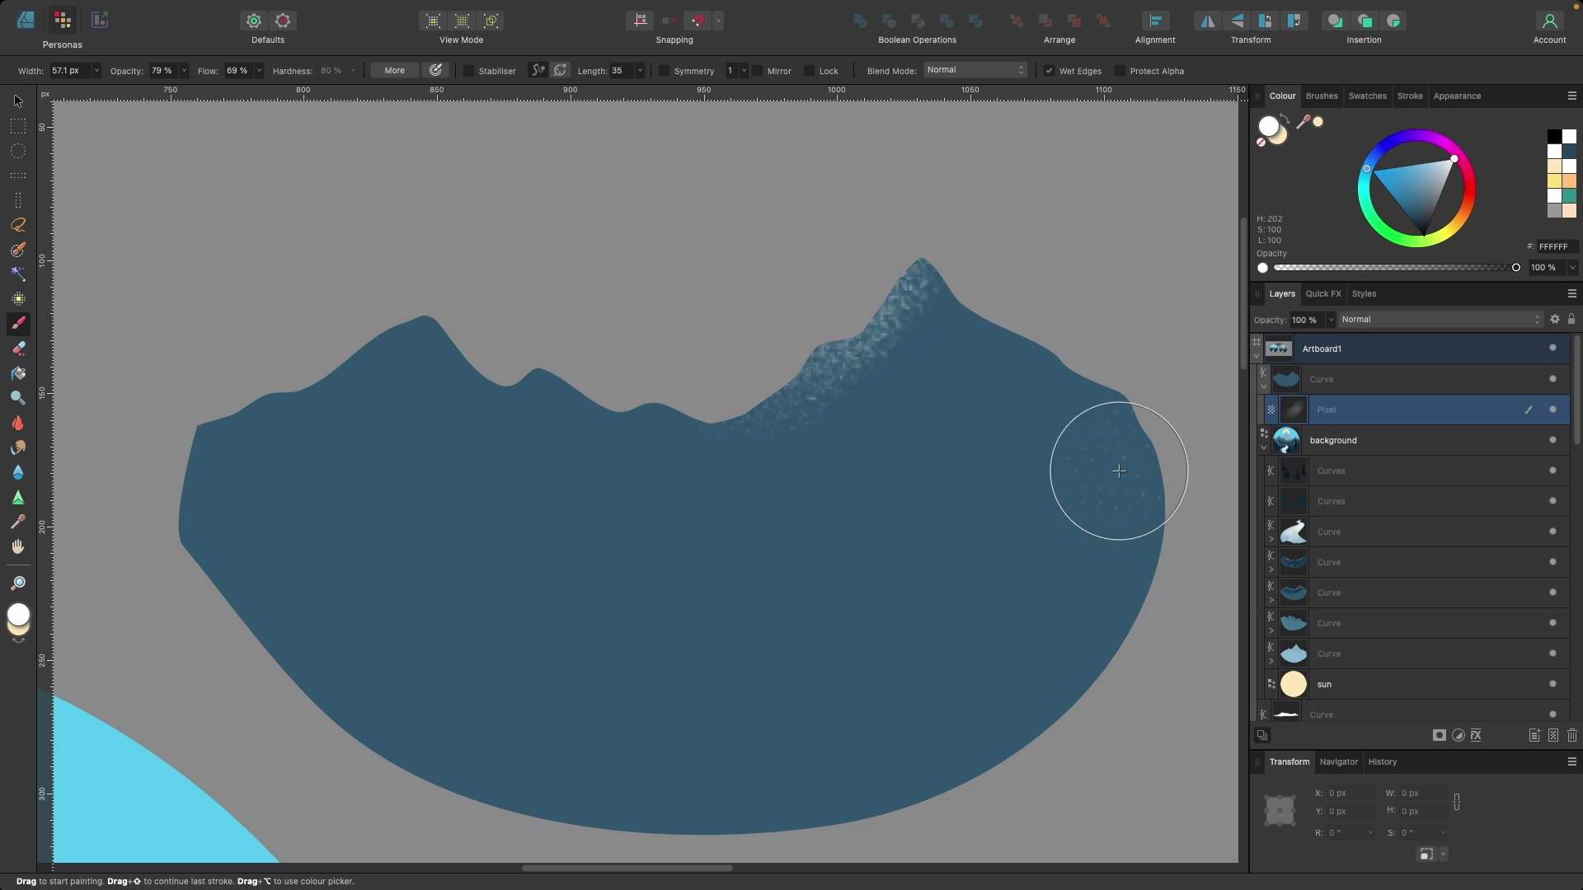
mouse_move(759, 346)
left_mouse_down()
mouse_move(679, 375)
mouse_move(601, 293)
mouse_move(512, 343)
mouse_move(474, 295)
mouse_move(459, 308)
mouse_move(621, 360)
mouse_move(611, 343)
left_mouse_up()
left_click_drag(347, 334, 330, 350)
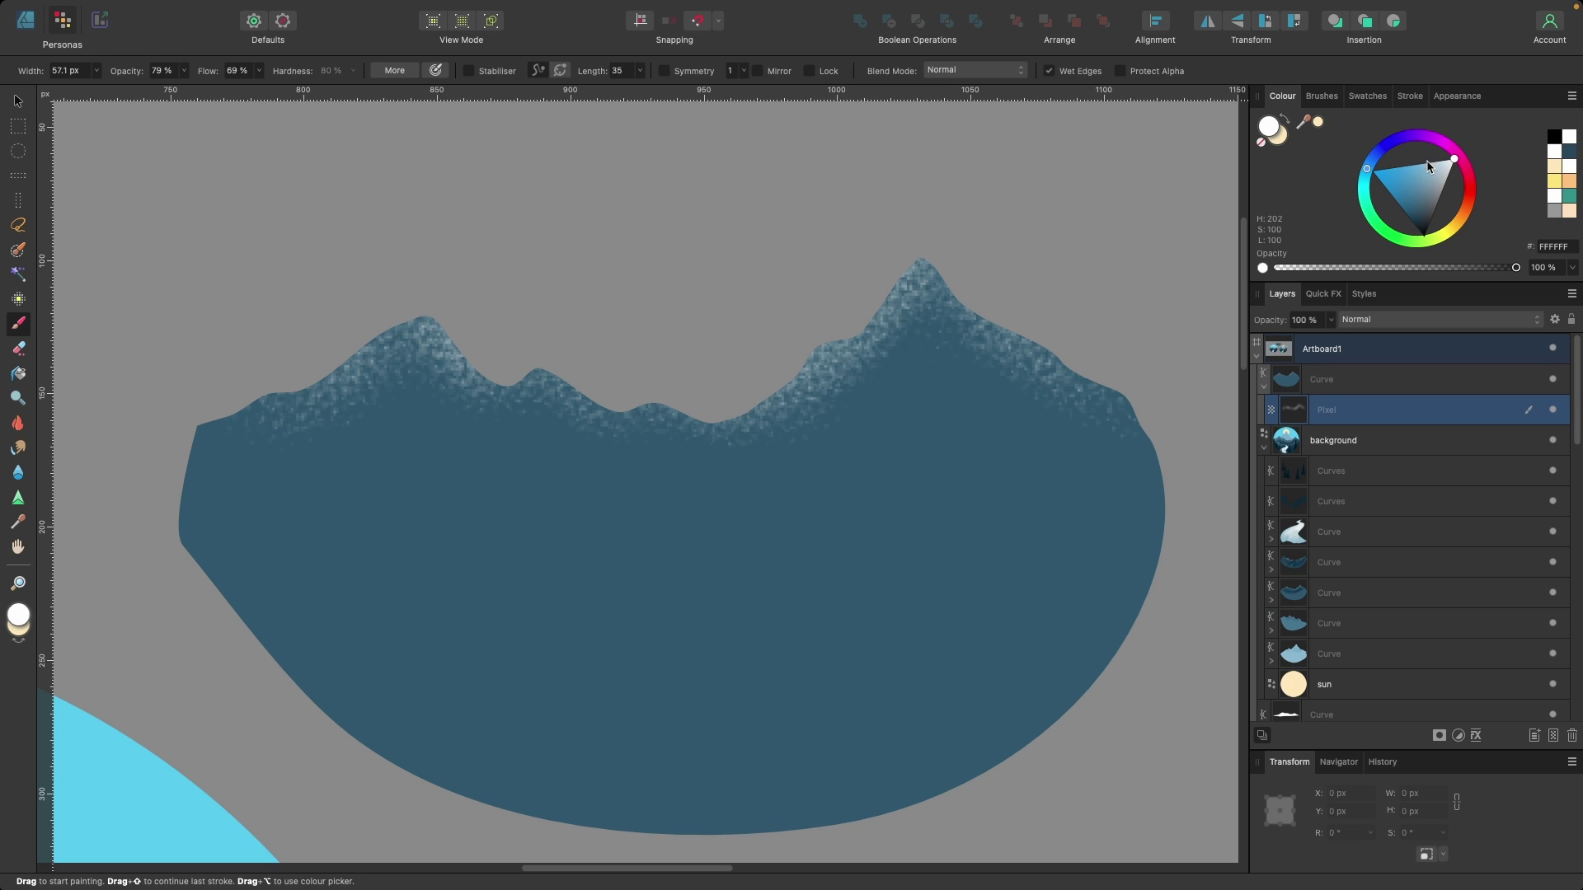
Shade the separate mountain's body with dark blue 193F54 stipple on a second nested pixel layer, enlarging the brush to 99.9 px
left_click_drag(1409, 201, 1416, 216)
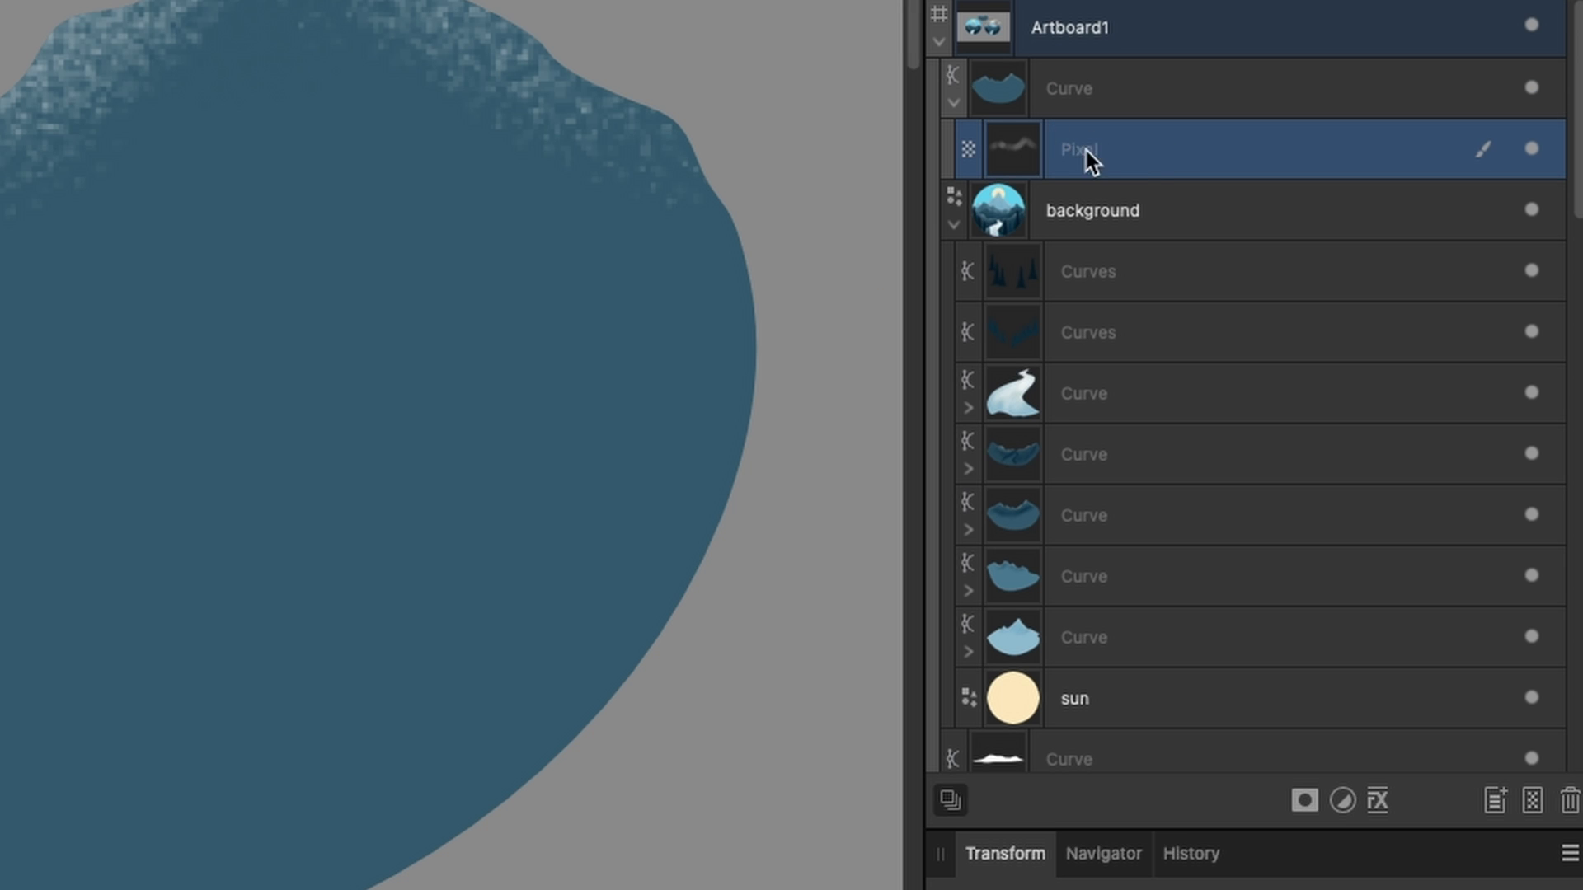
left_click(1531, 800)
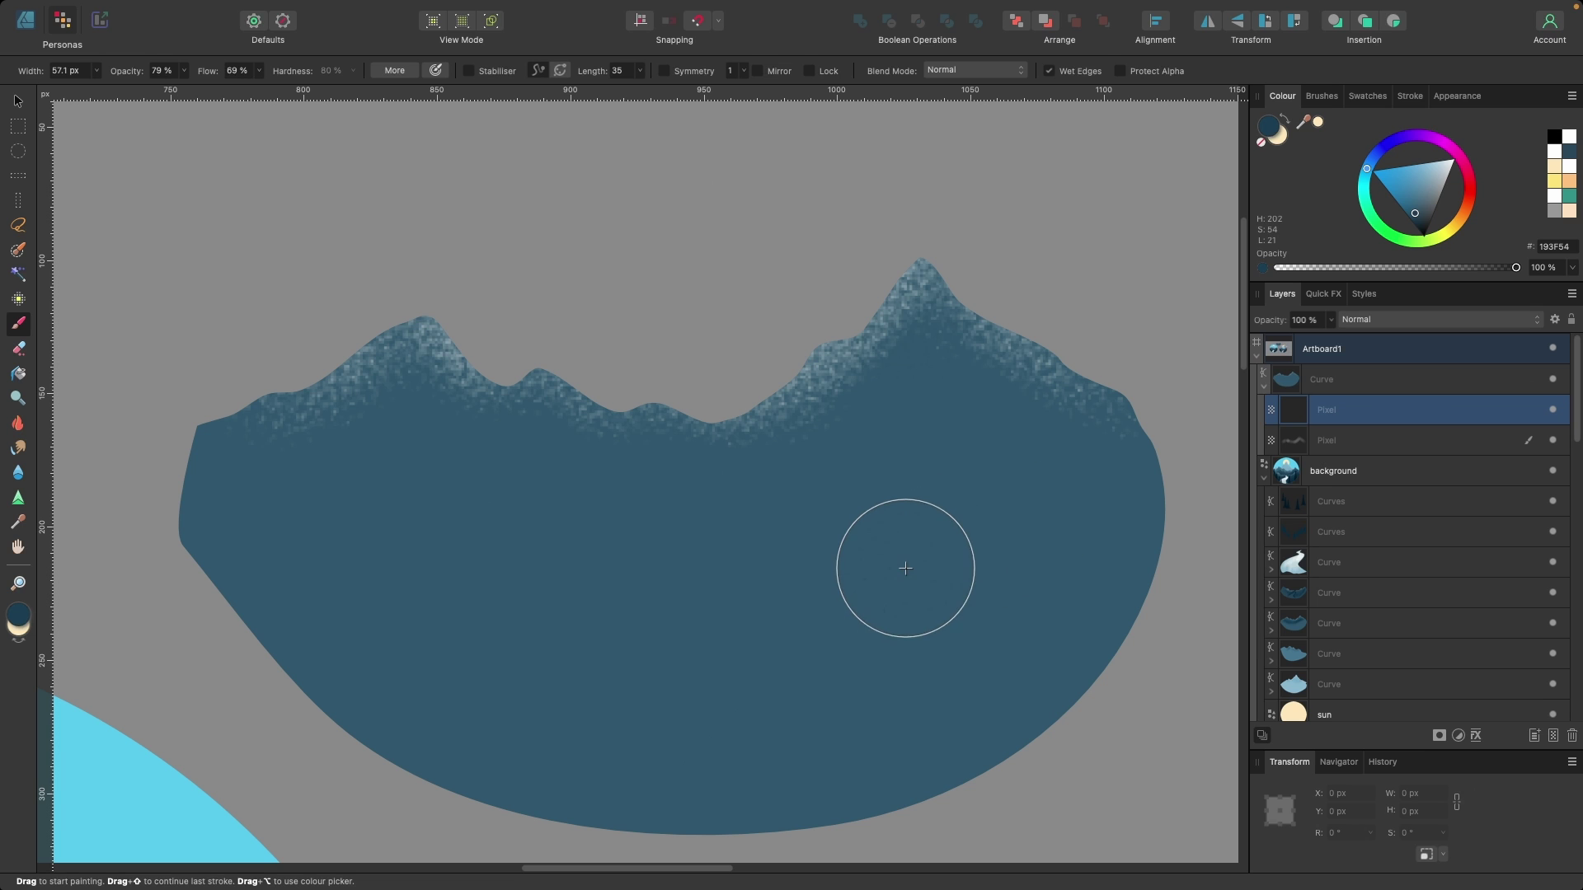
mouse_move(989, 558)
left_mouse_down()
mouse_move(1011, 547)
mouse_move(954, 636)
mouse_move(629, 635)
mouse_move(714, 646)
mouse_move(622, 551)
mouse_move(442, 502)
mouse_move(195, 594)
mouse_move(505, 700)
mouse_move(982, 552)
left_mouse_up()
key("bracketright")
key("bracketright")
key("bracketright")
key("bracketright")
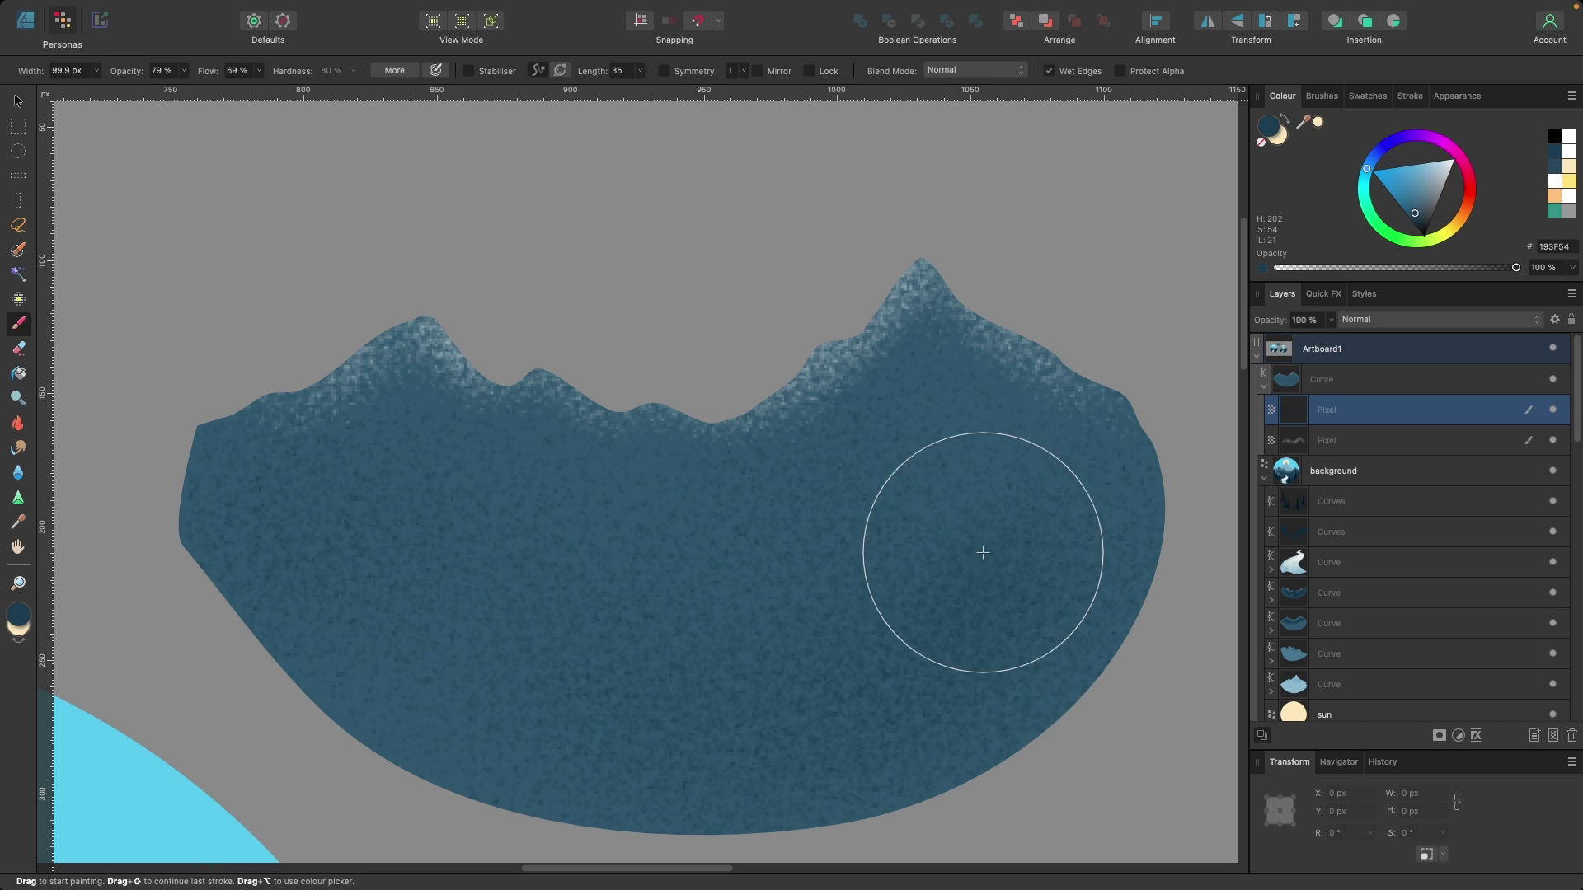
left_click(1346, 441)
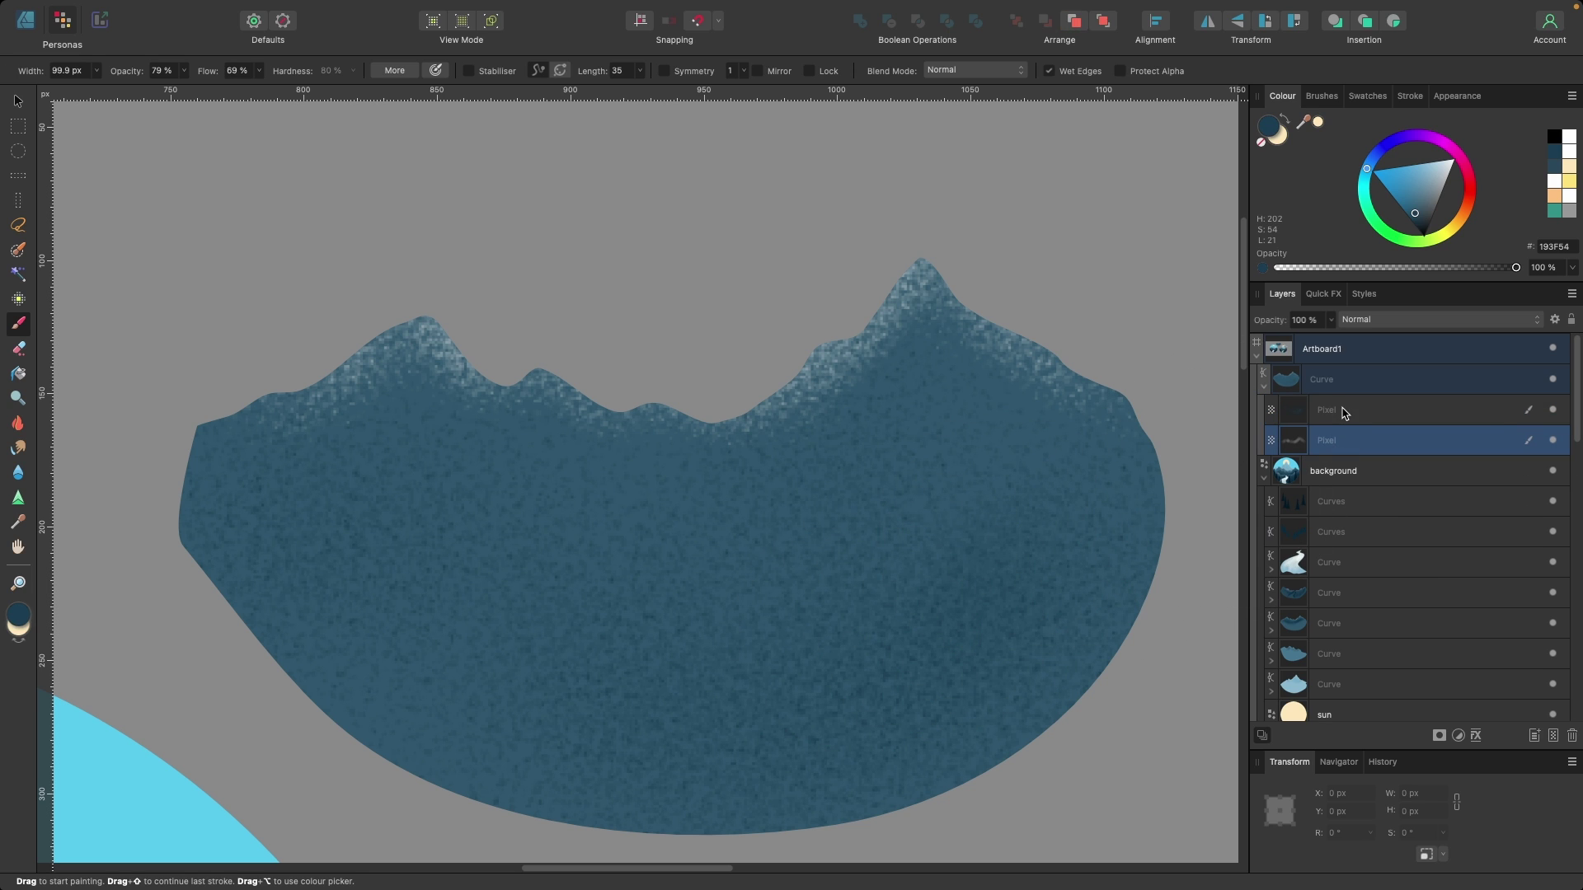
left_click(1350, 421)
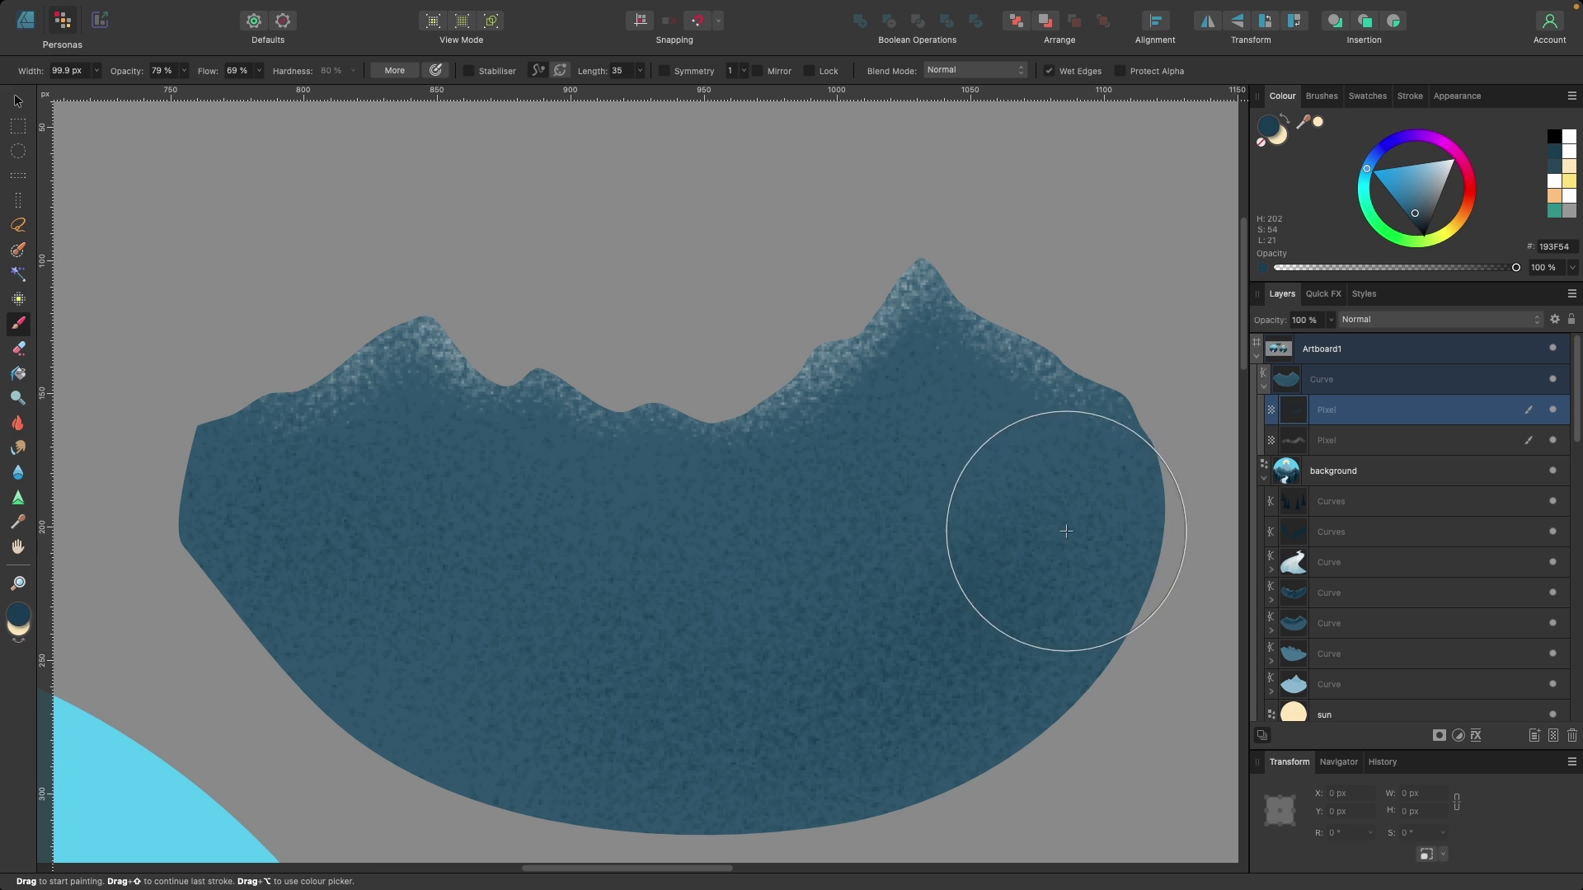
Delete the separate stippled mountain together with its nested pixel layers
scroll(954, 478, "down", 5)
scroll(932, 543, "down", 5)
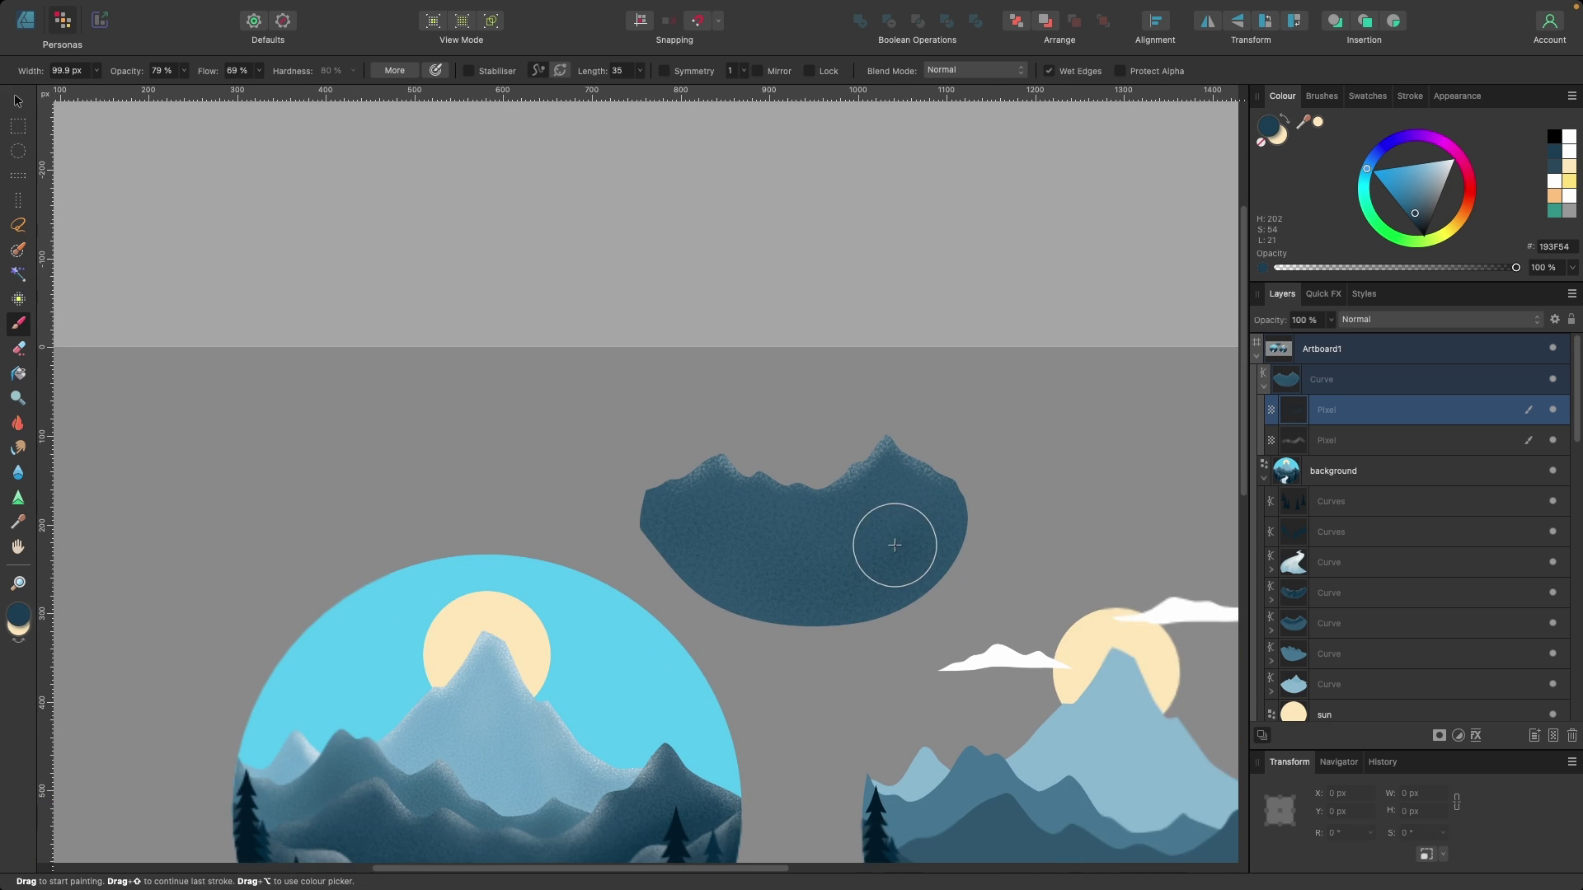
key("v")
key("BackSpace")
key("BackSpace")
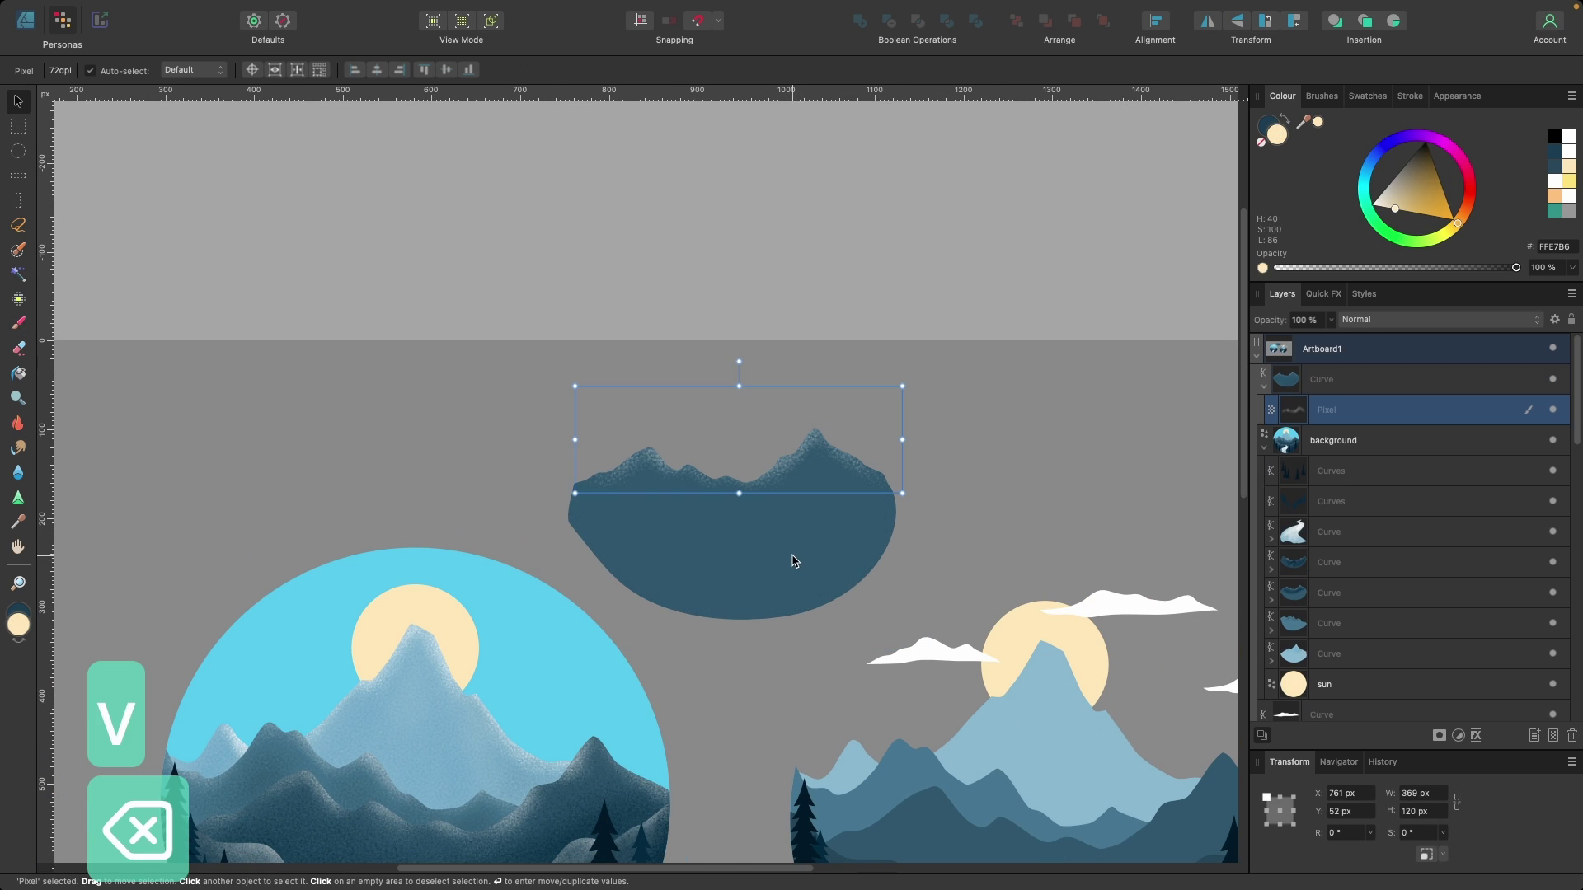
scroll(767, 569, "up", 5)
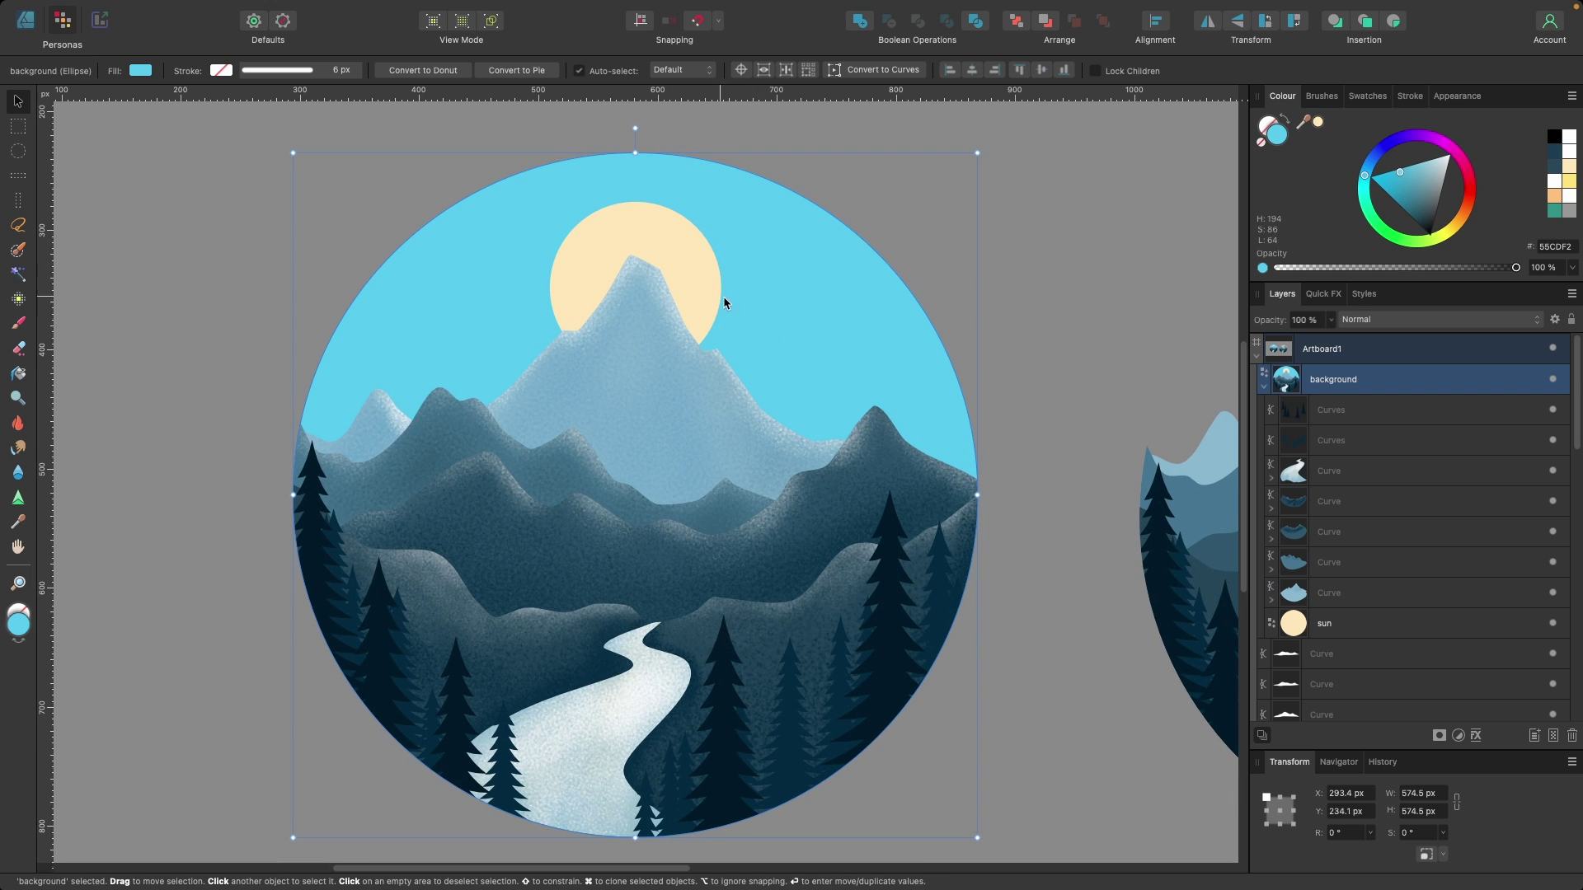
Return to the Designer Persona and draw a cog about 303 px wide and high between the two circular artworks
scroll(734, 312, "down", 5)
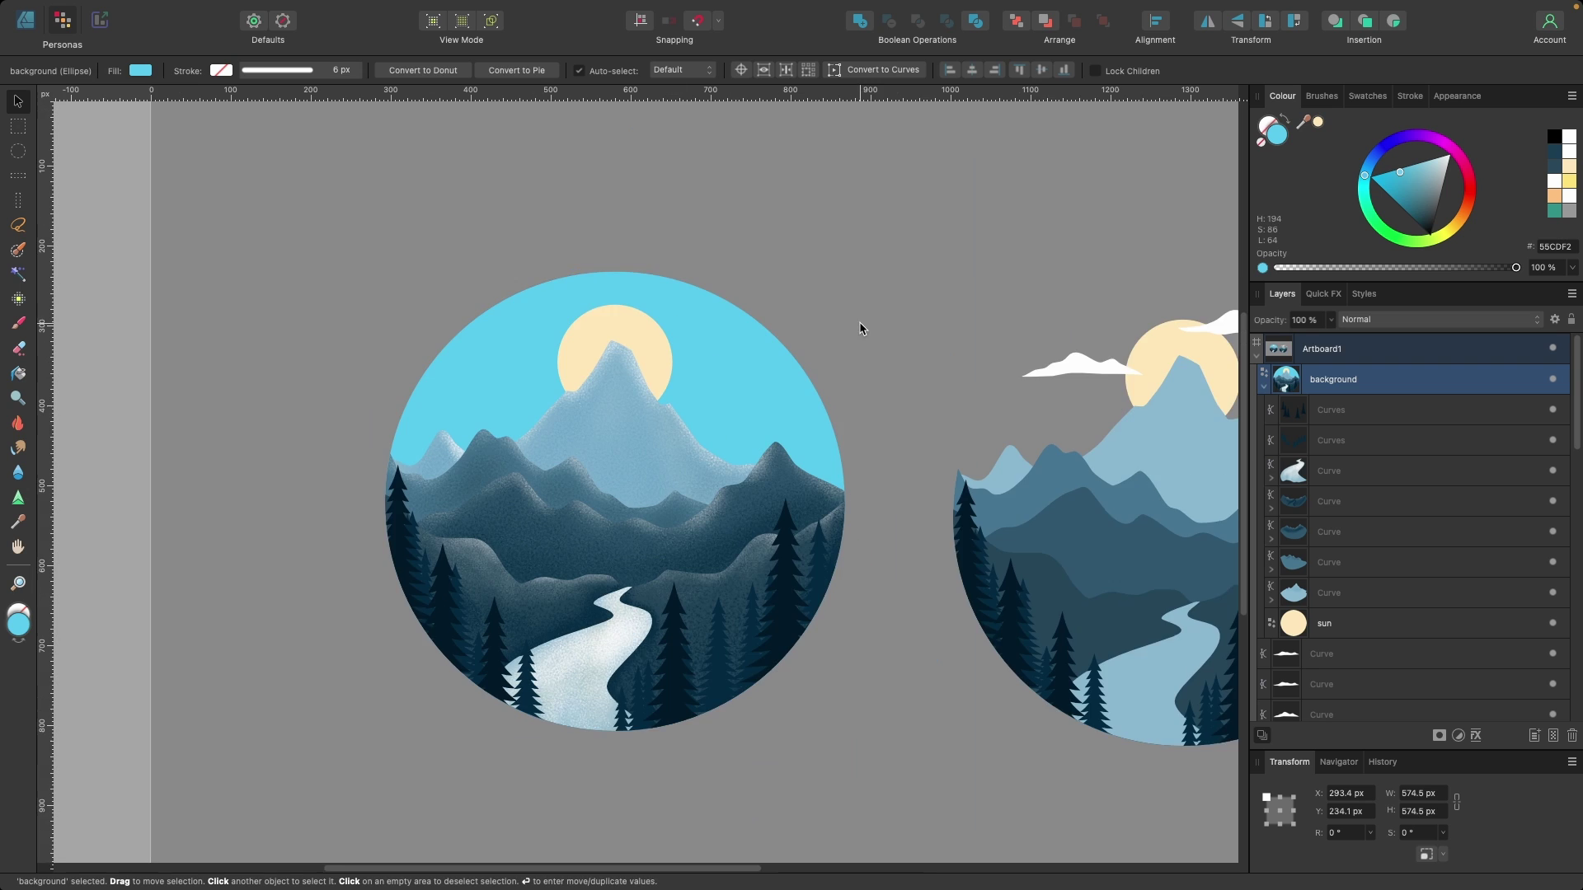
left_click(859, 333)
scroll(827, 364, "right", 3)
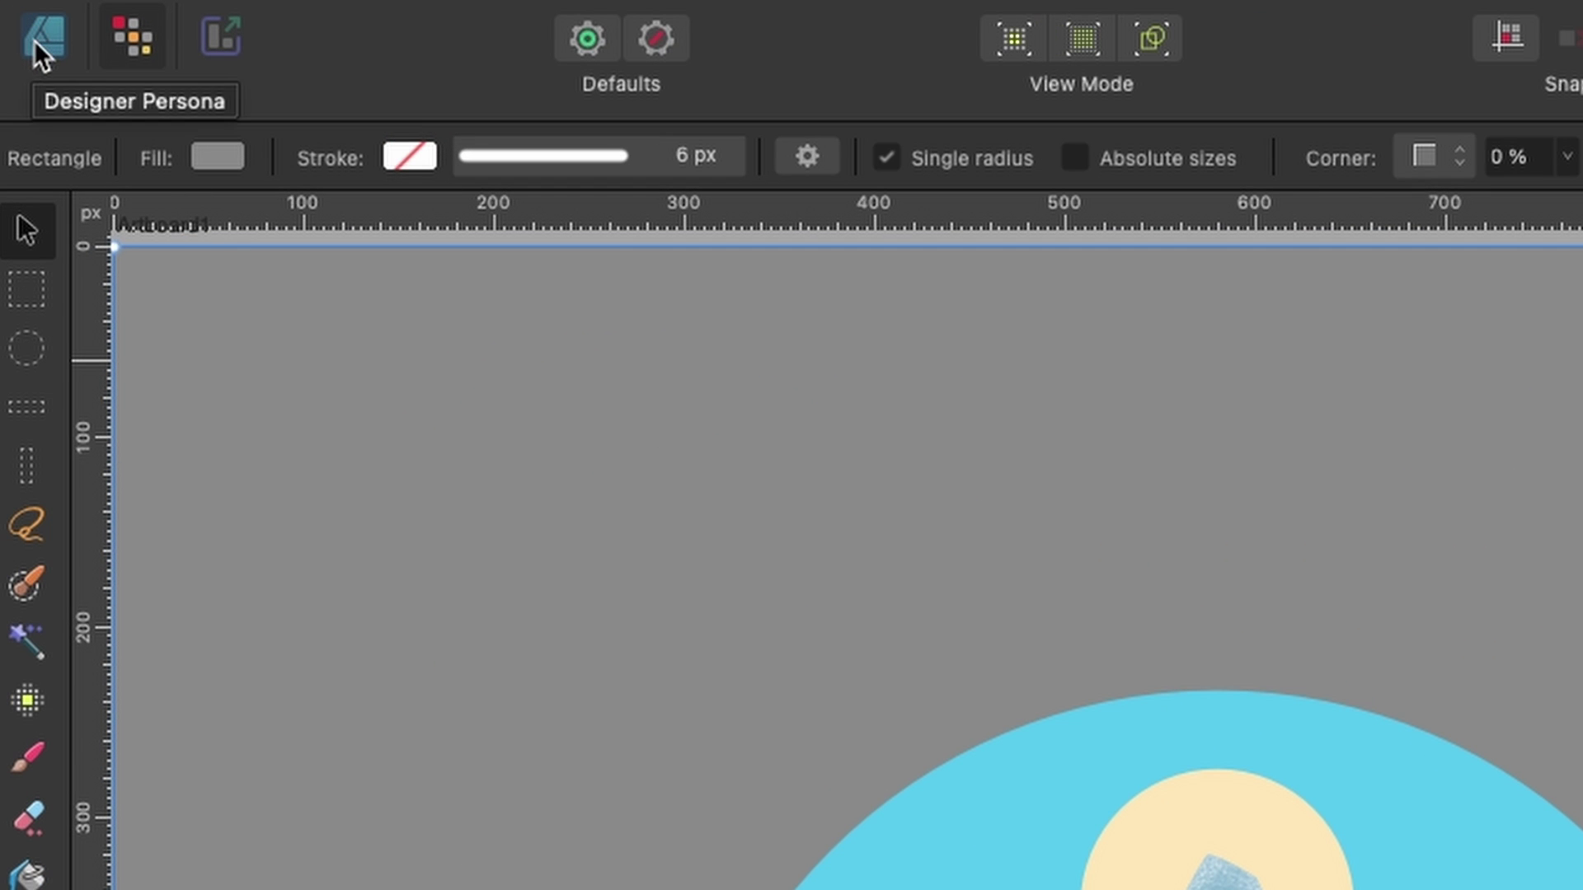
left_click(33, 40)
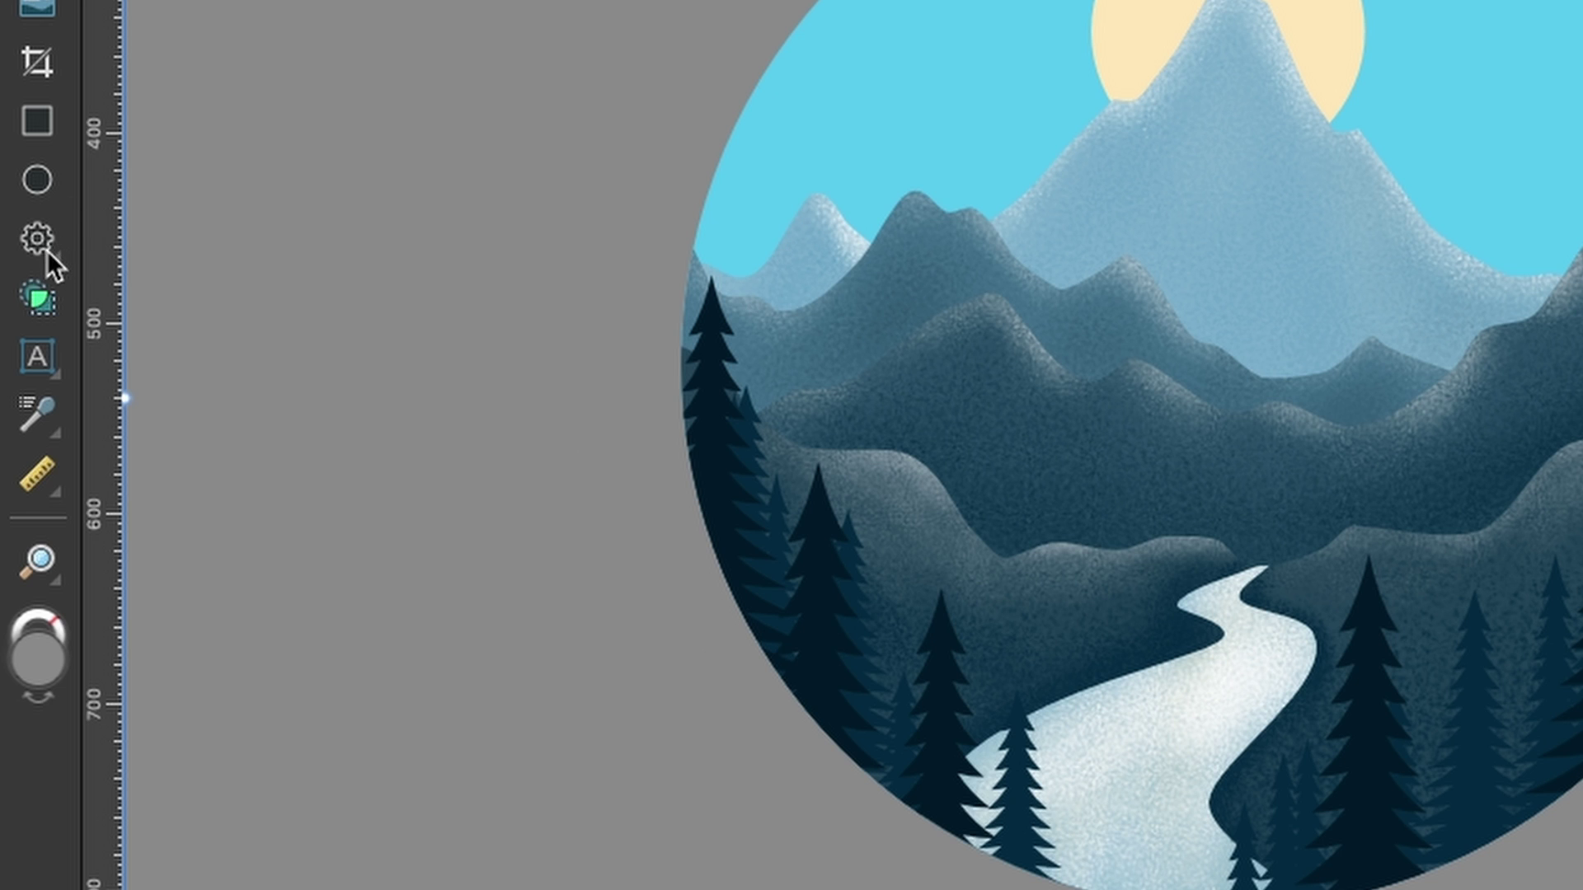
left_click(36, 246)
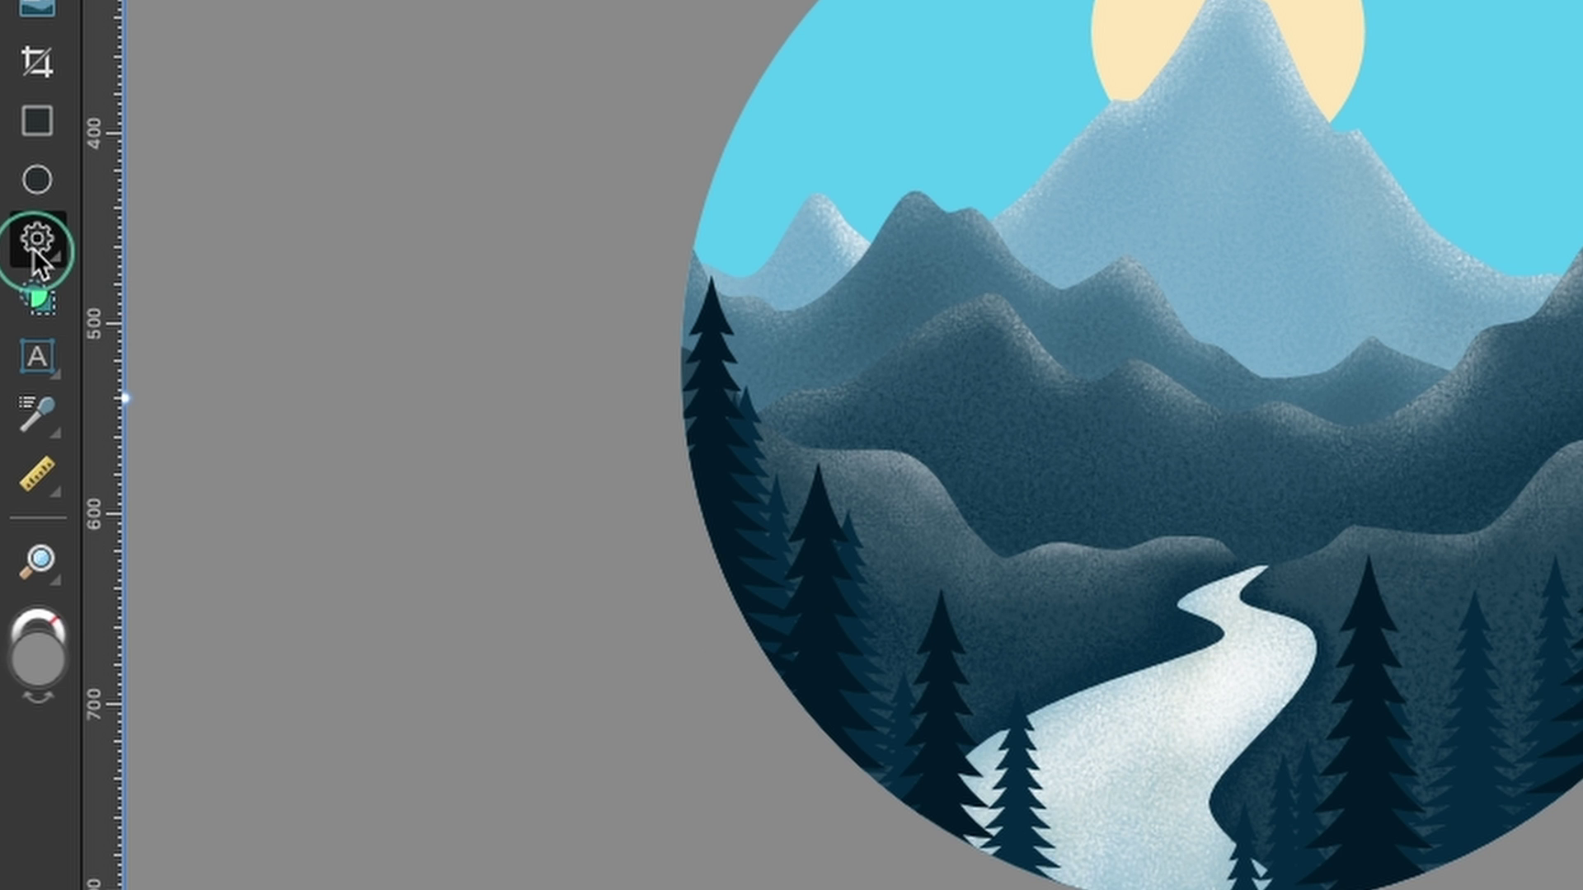
left_click_drag(53, 259, 324, 865)
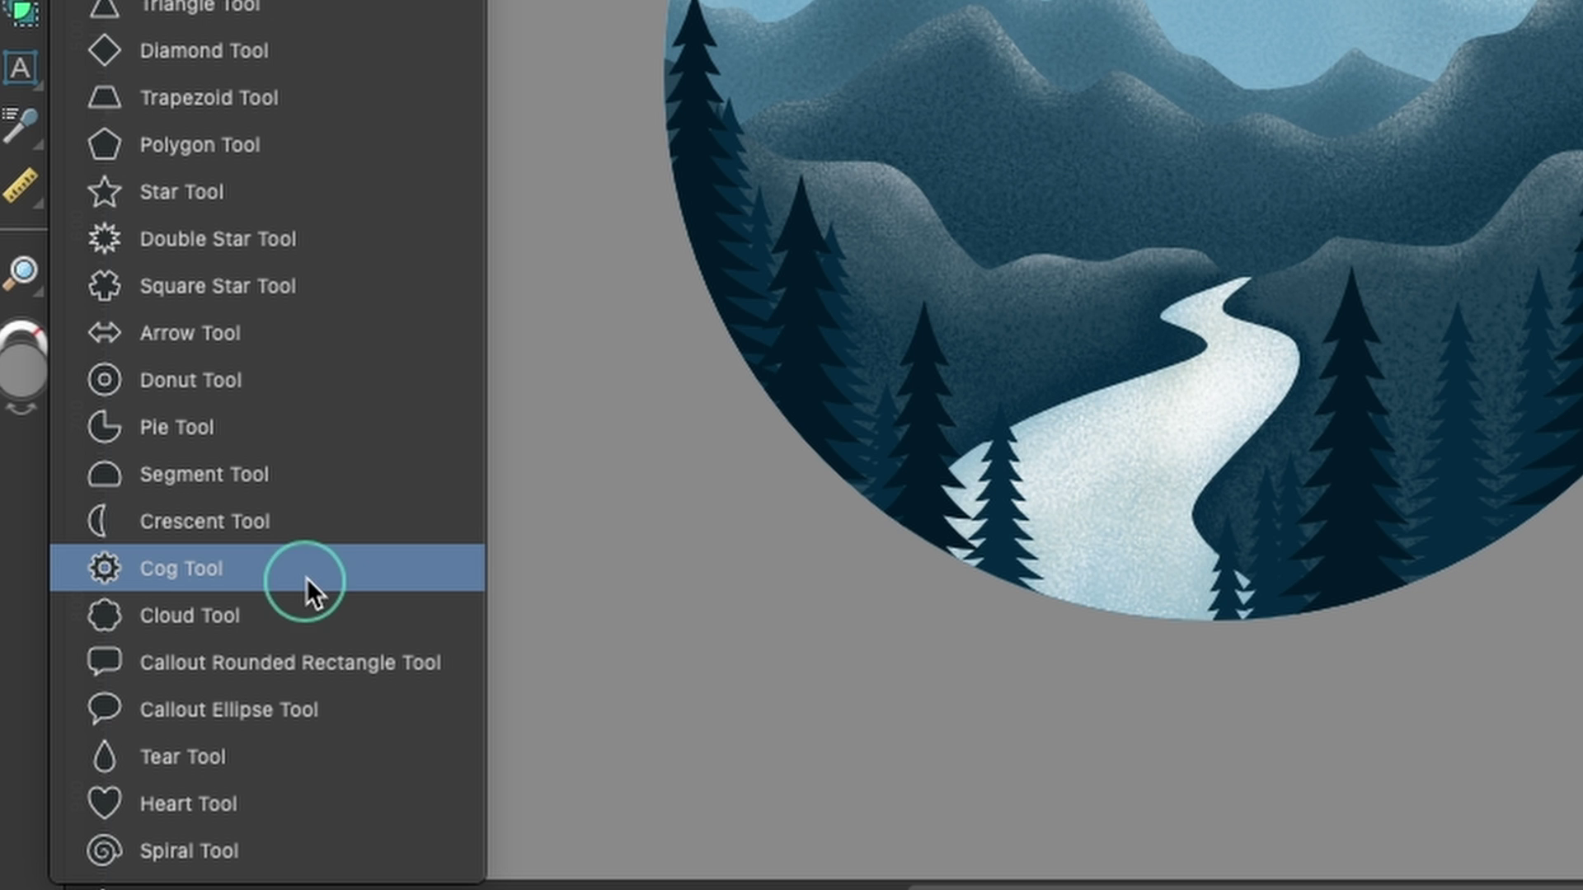
left_click_drag(307, 577, 304, 571)
left_click_drag(711, 394, 825, 272)
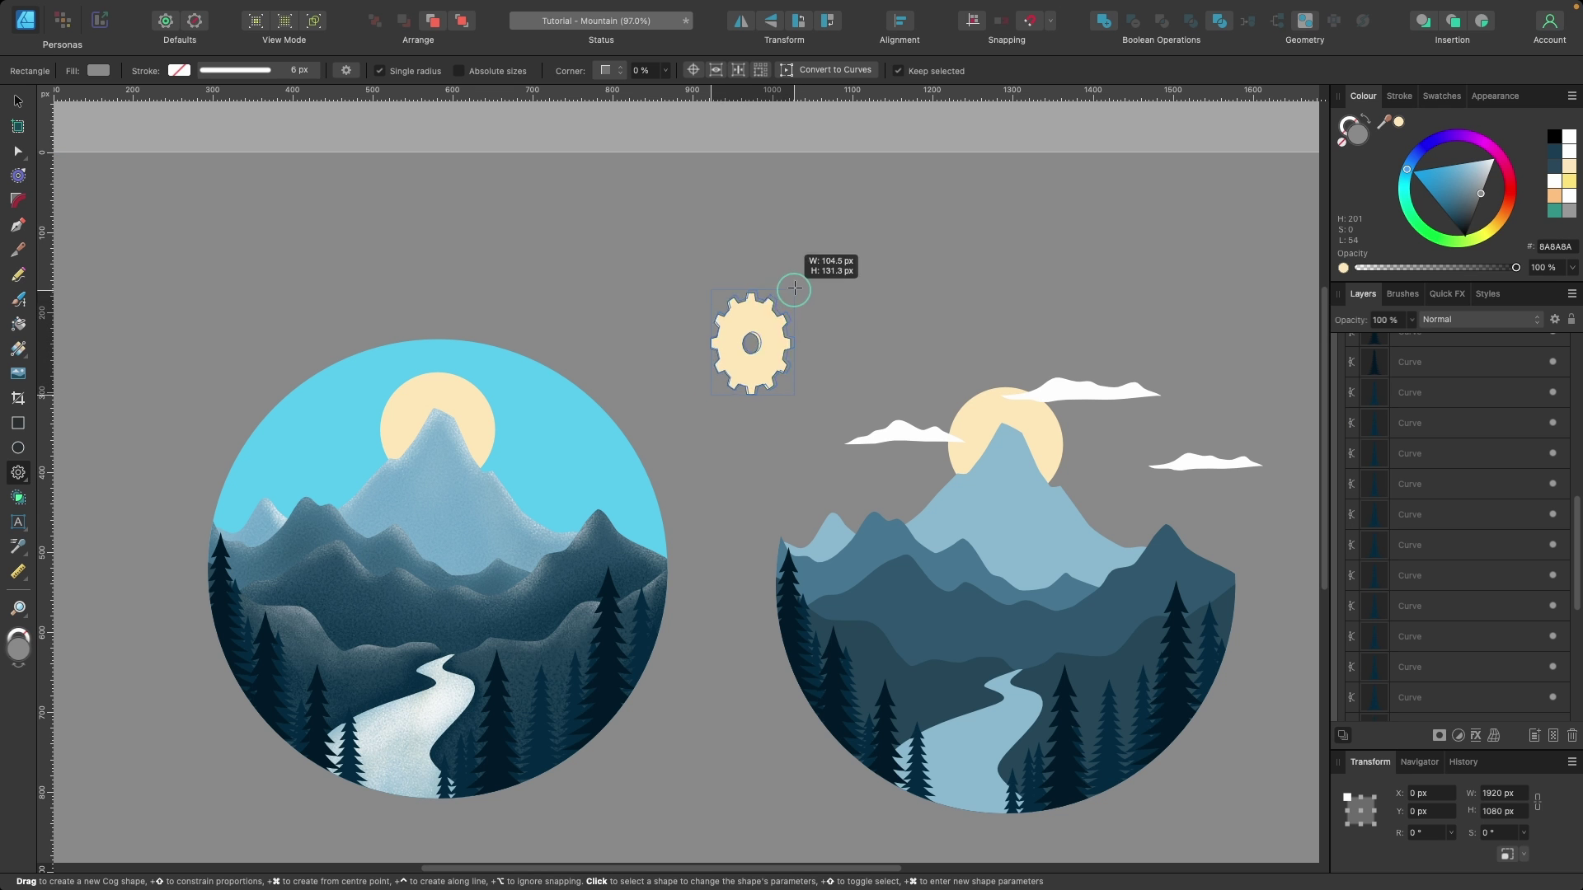
Remove the dark outline from the cream cog
key("v")
scroll(780, 342, "up", 5)
scroll(768, 366, "up", 3)
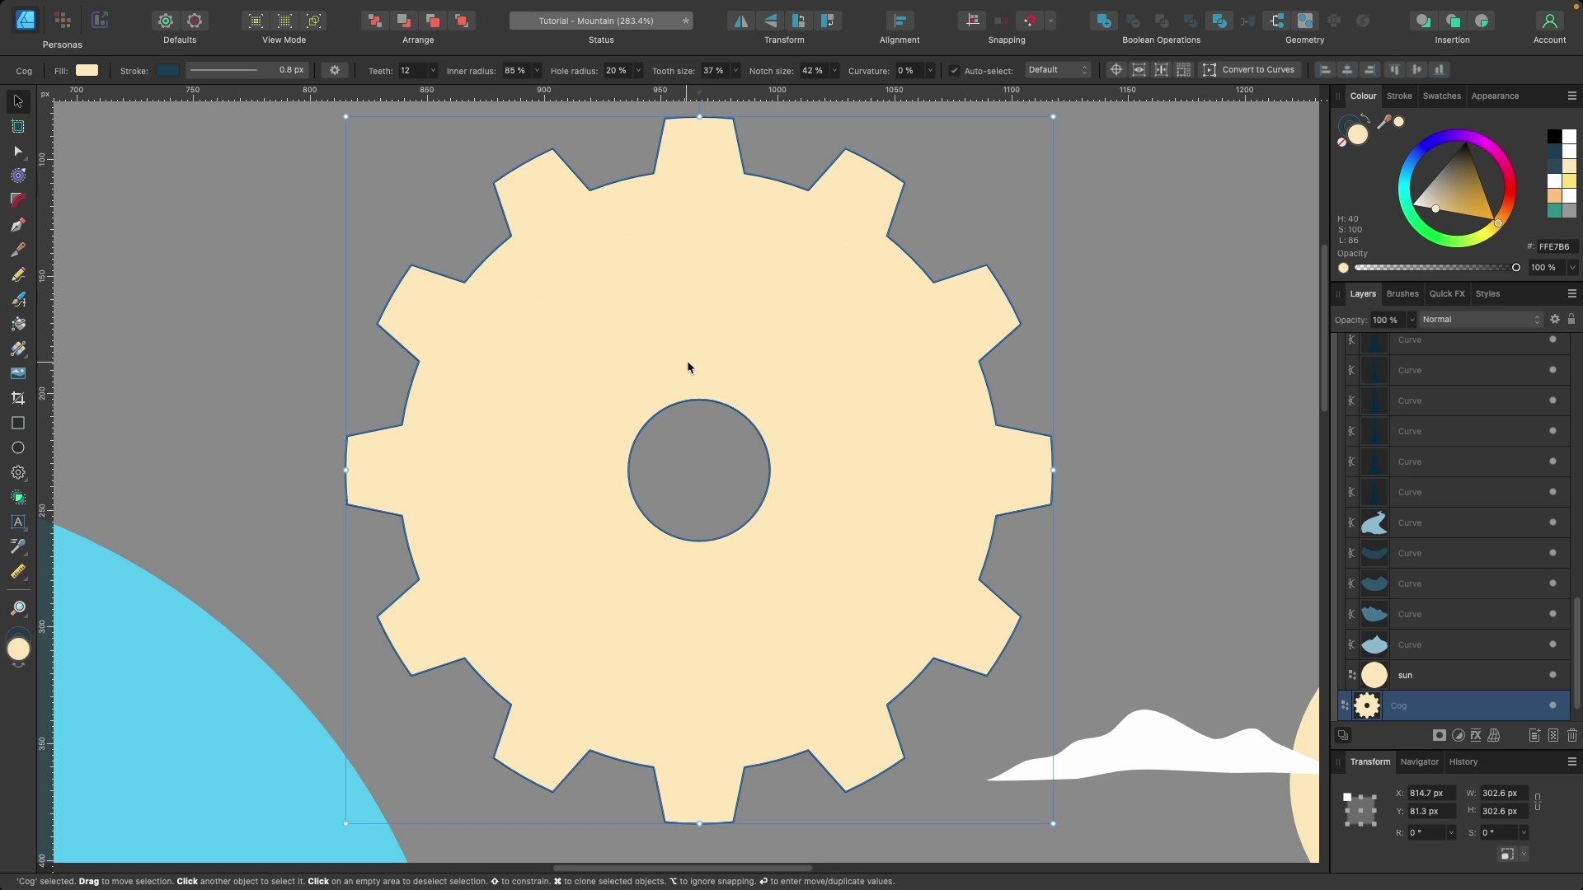
left_click(1349, 125)
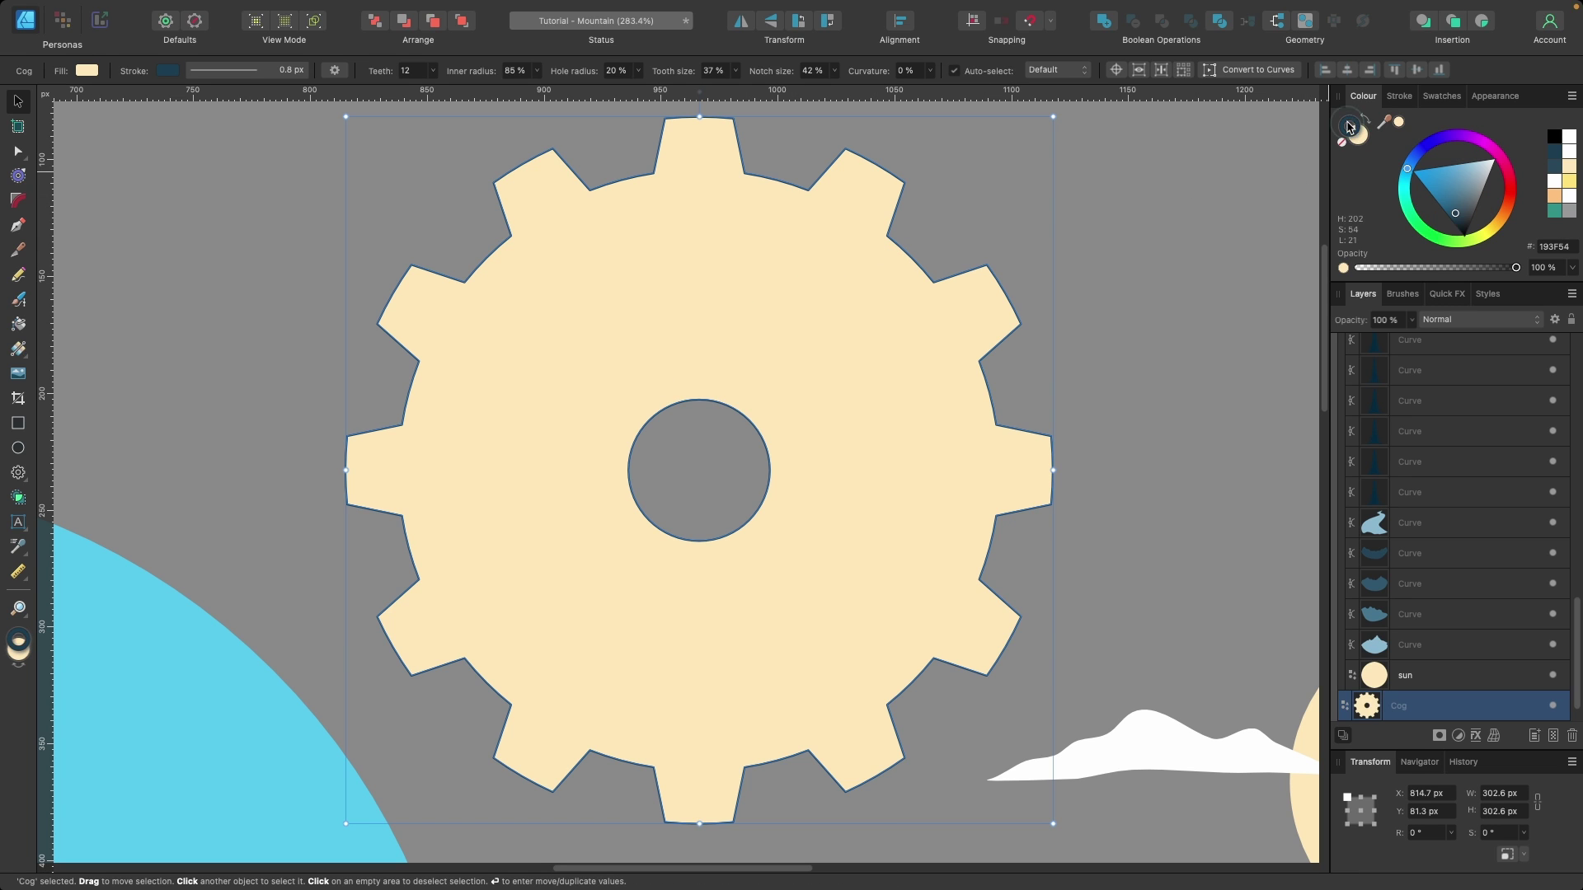
left_click(1341, 142)
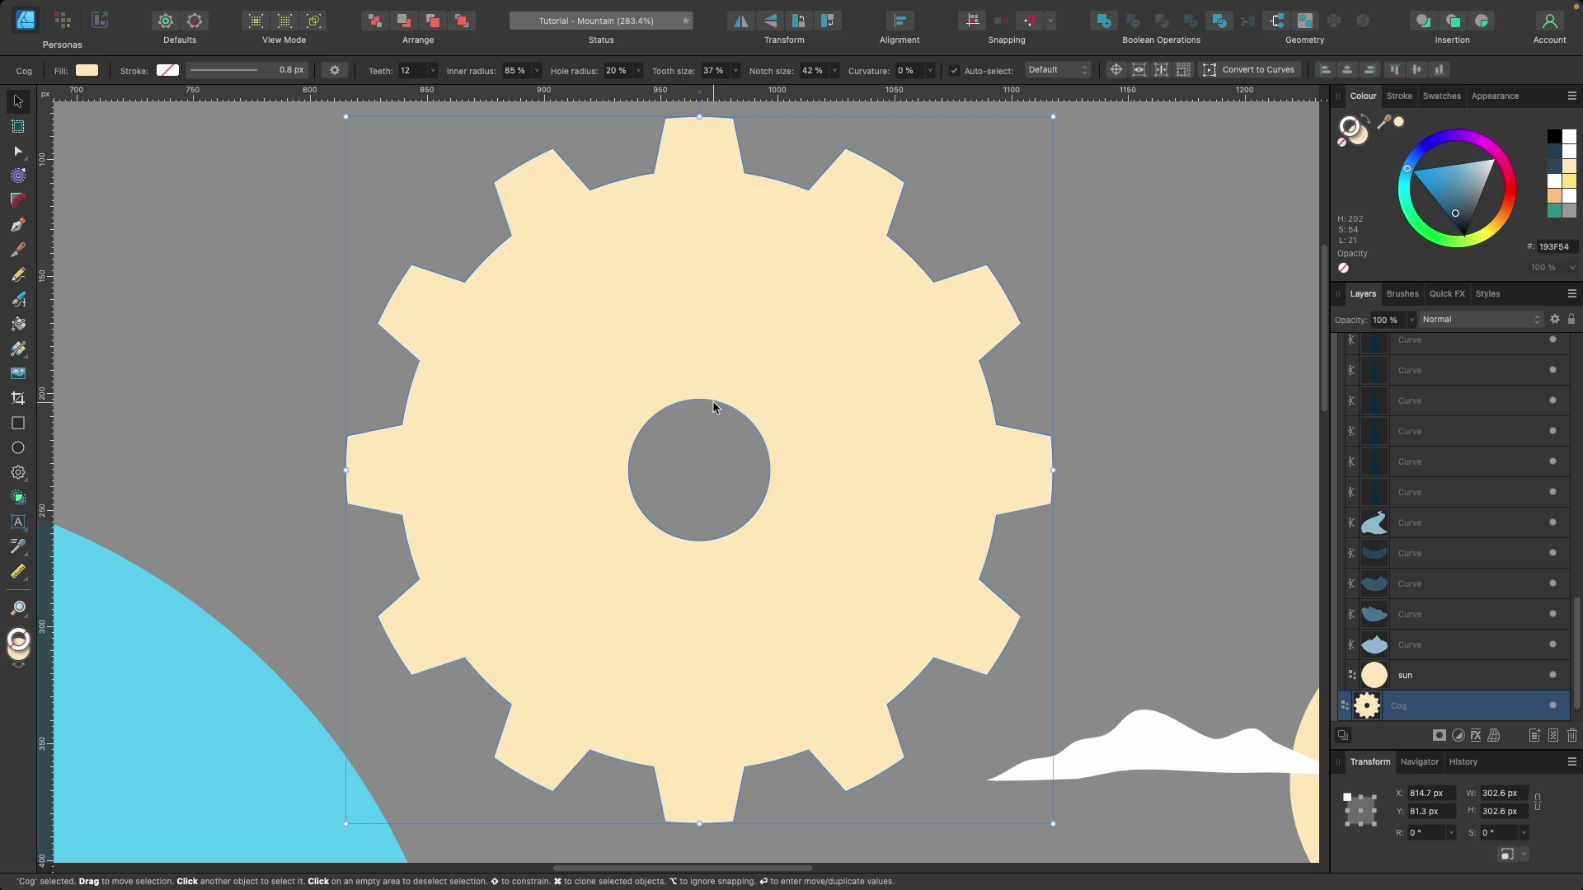
Reshape the cog into sun rays with a hole radius of 0 %, an inner radius of 20 % and a tooth size of 50 %
key("a")
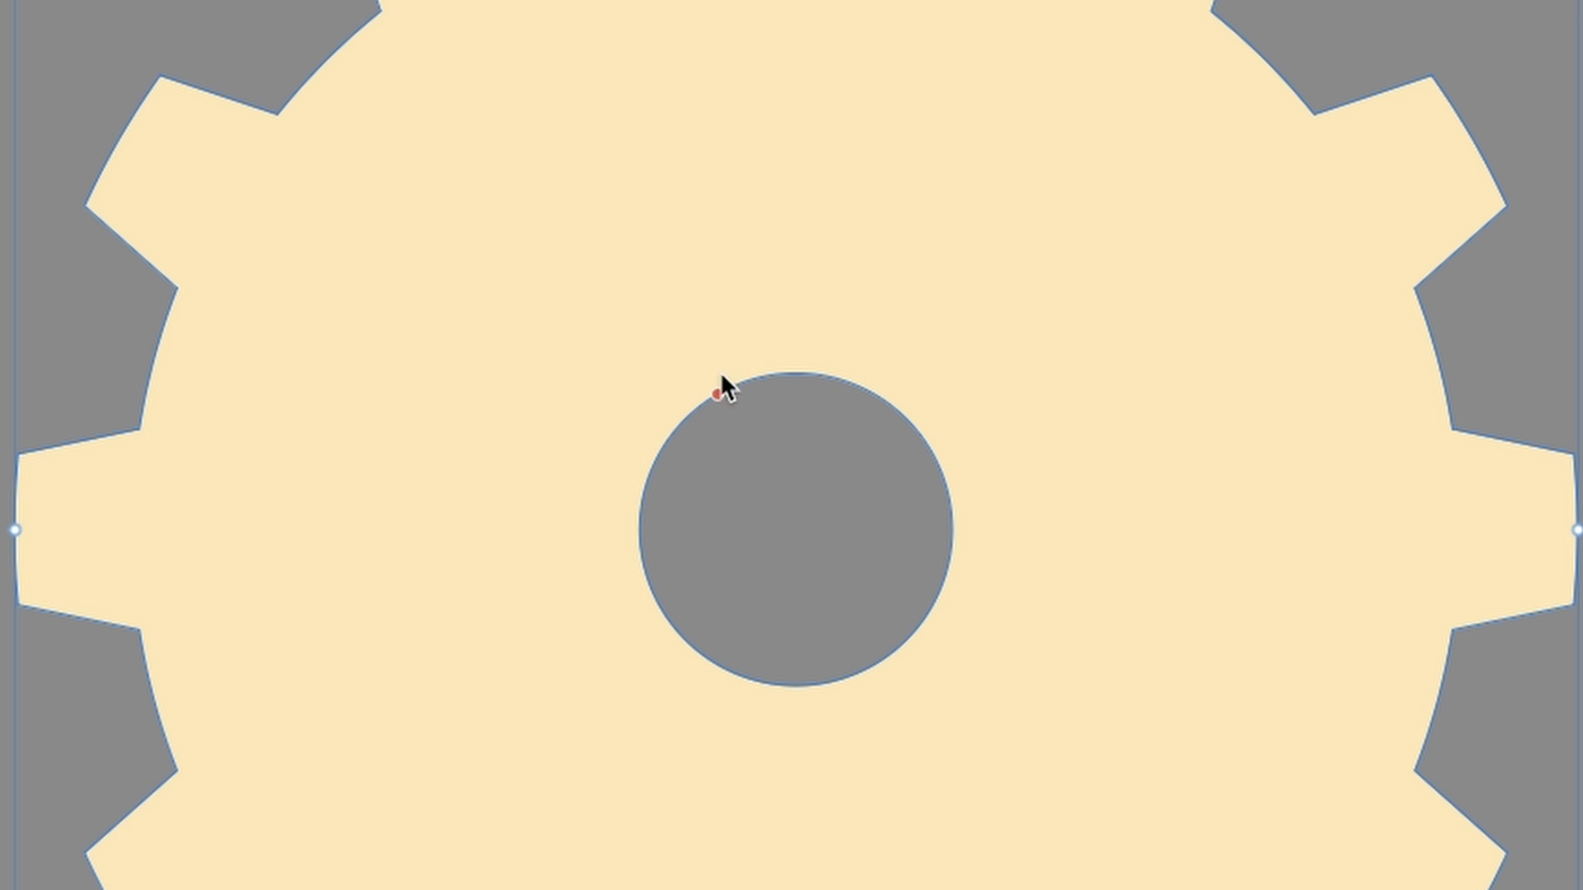
left_click_drag(721, 377, 787, 640)
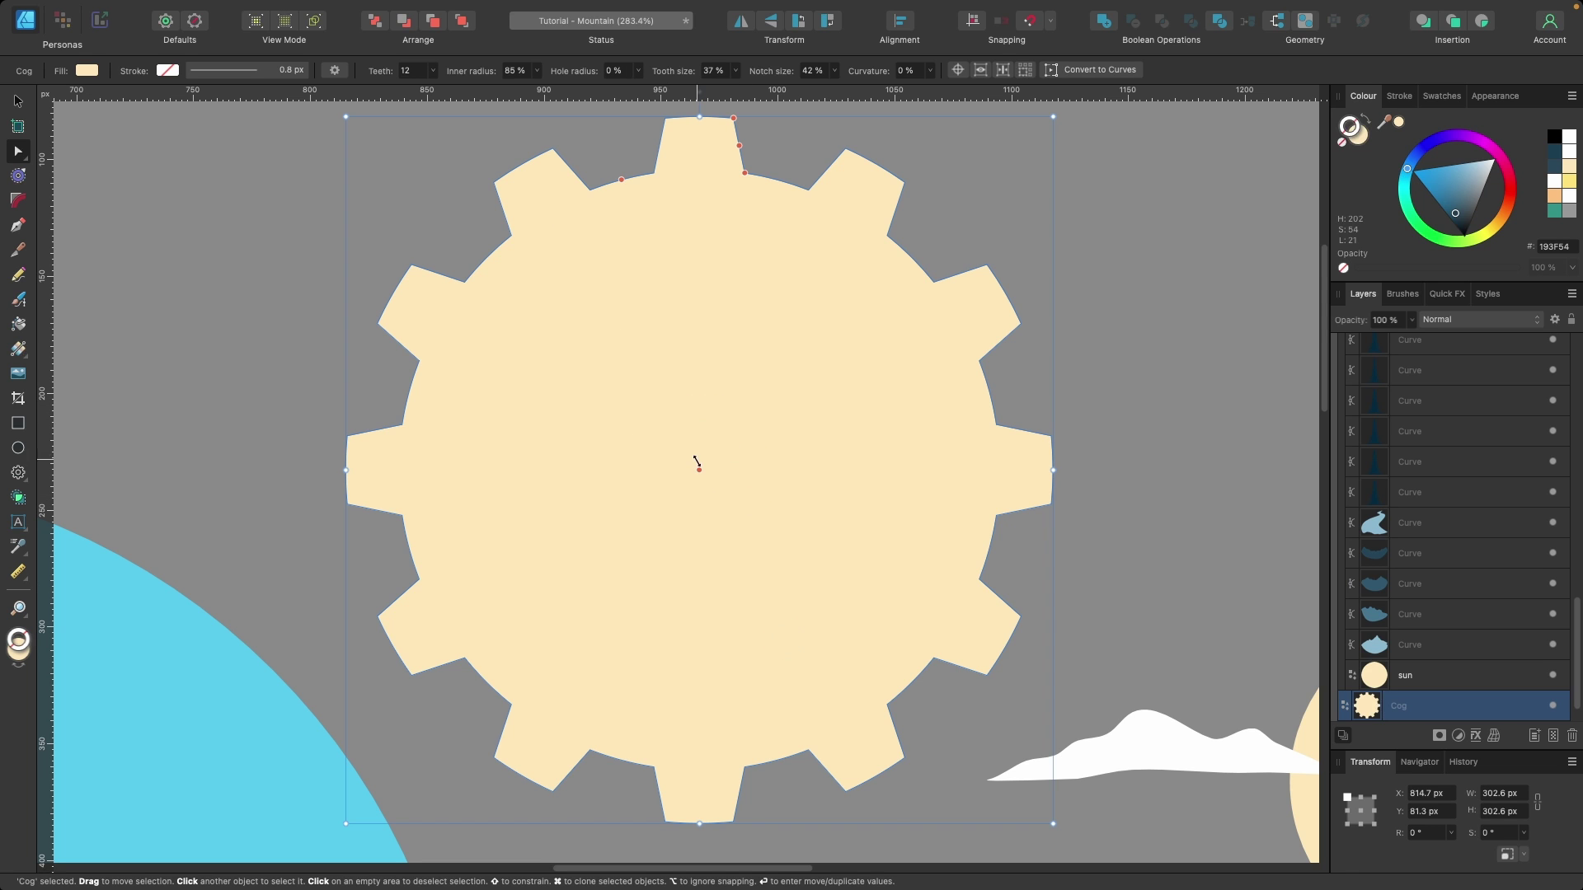
scroll(717, 338, "up", 2)
left_click_drag(604, 236, 664, 458)
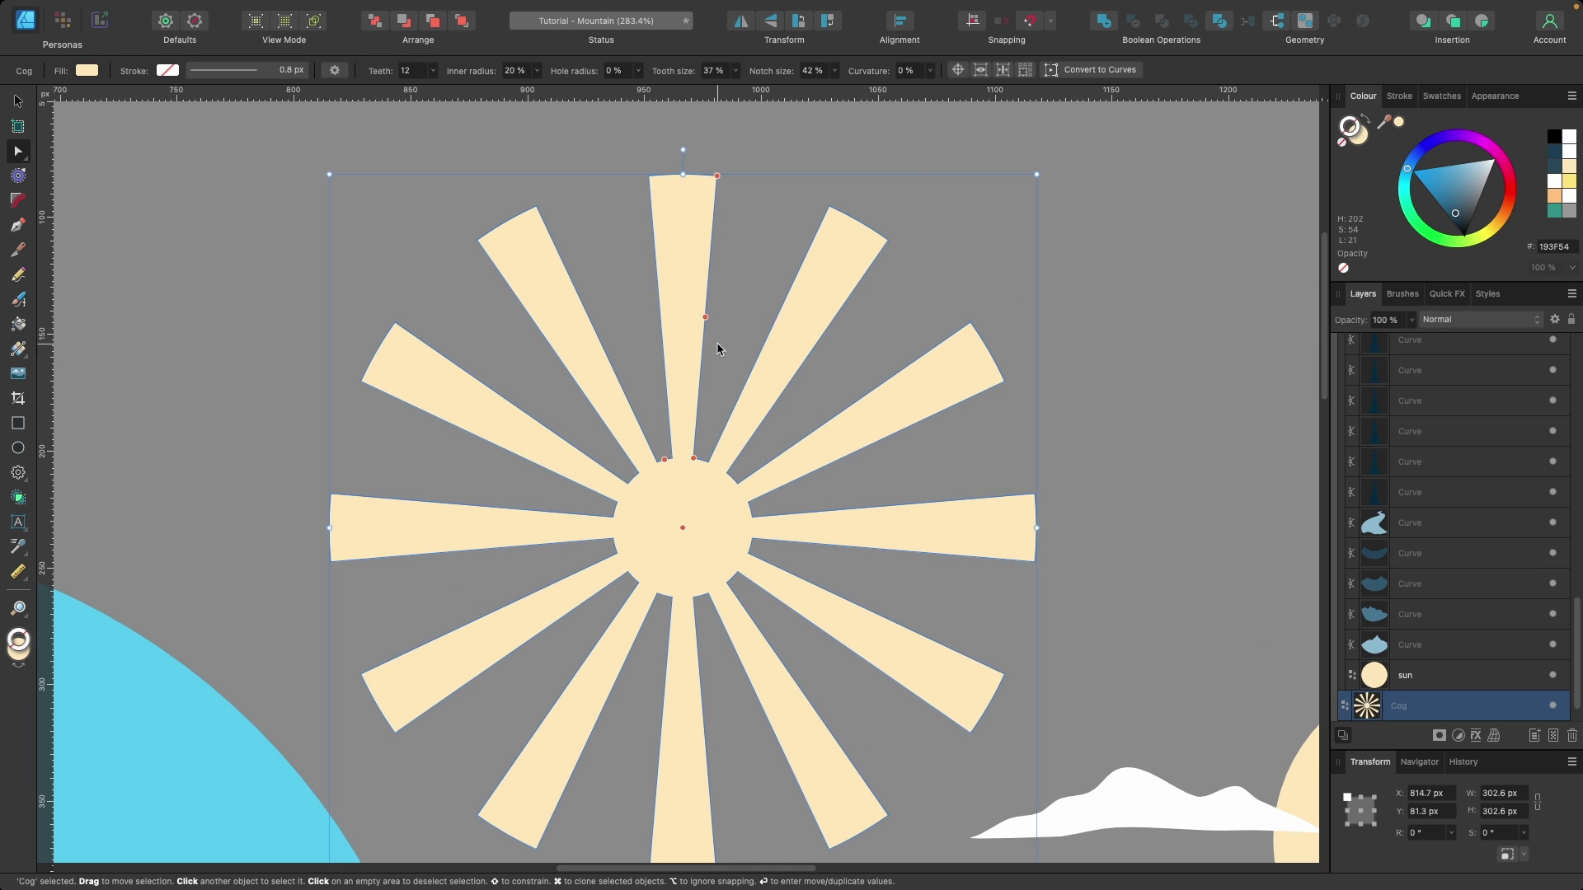
mouse_move(717, 176)
left_mouse_down()
mouse_move(745, 183)
mouse_move(721, 190)
left_mouse_up()
scroll(785, 484, "down", 3)
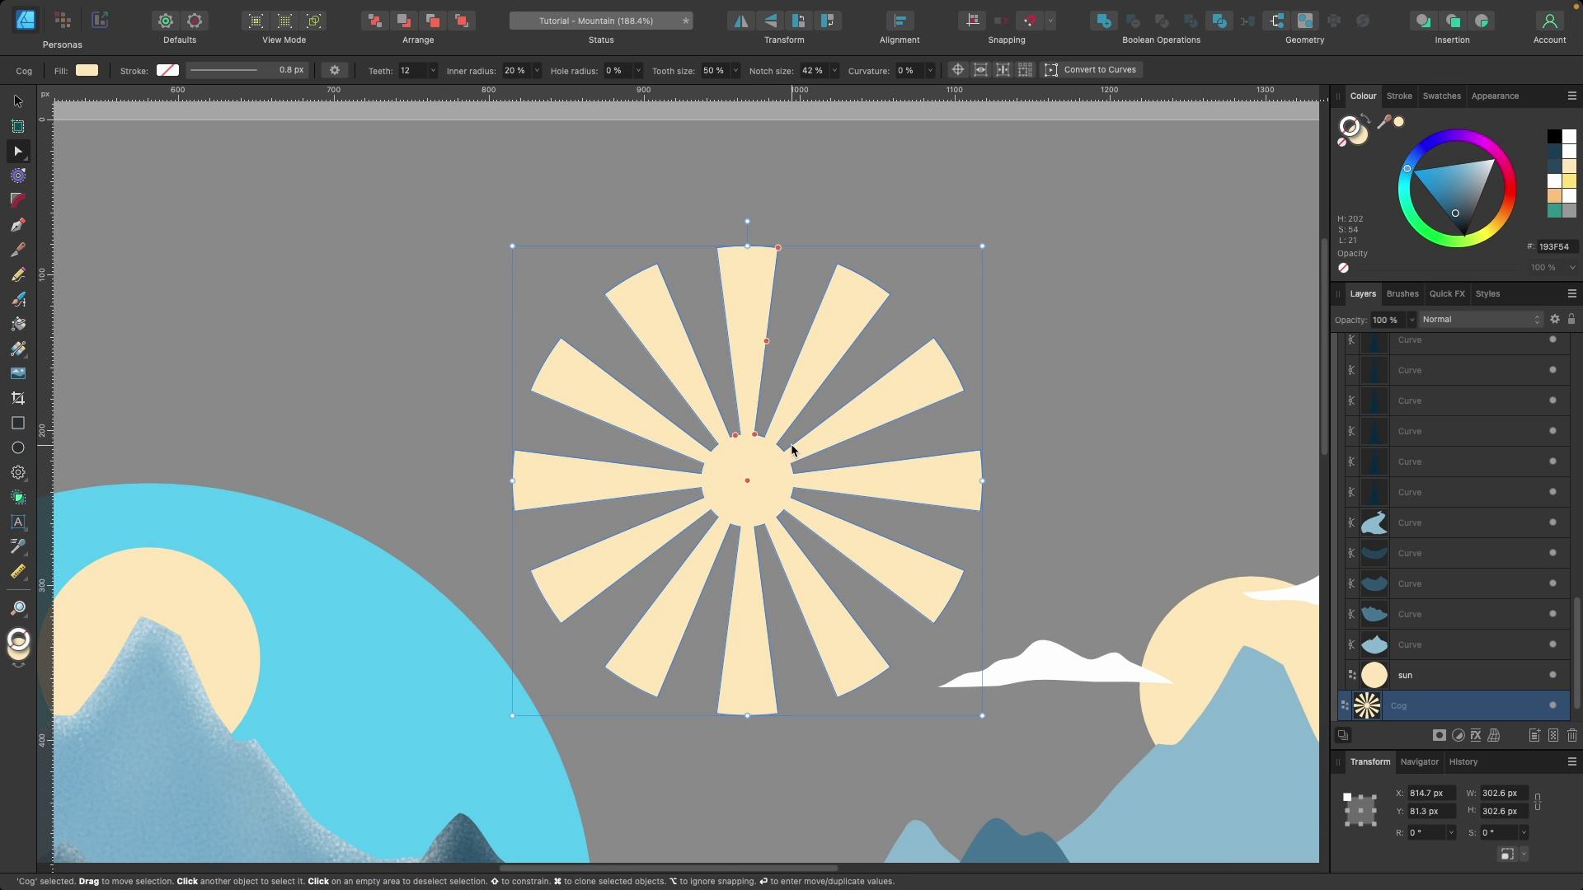
Move the ray-shaped cog onto the textured artwork and centre it over the sun
key("v")
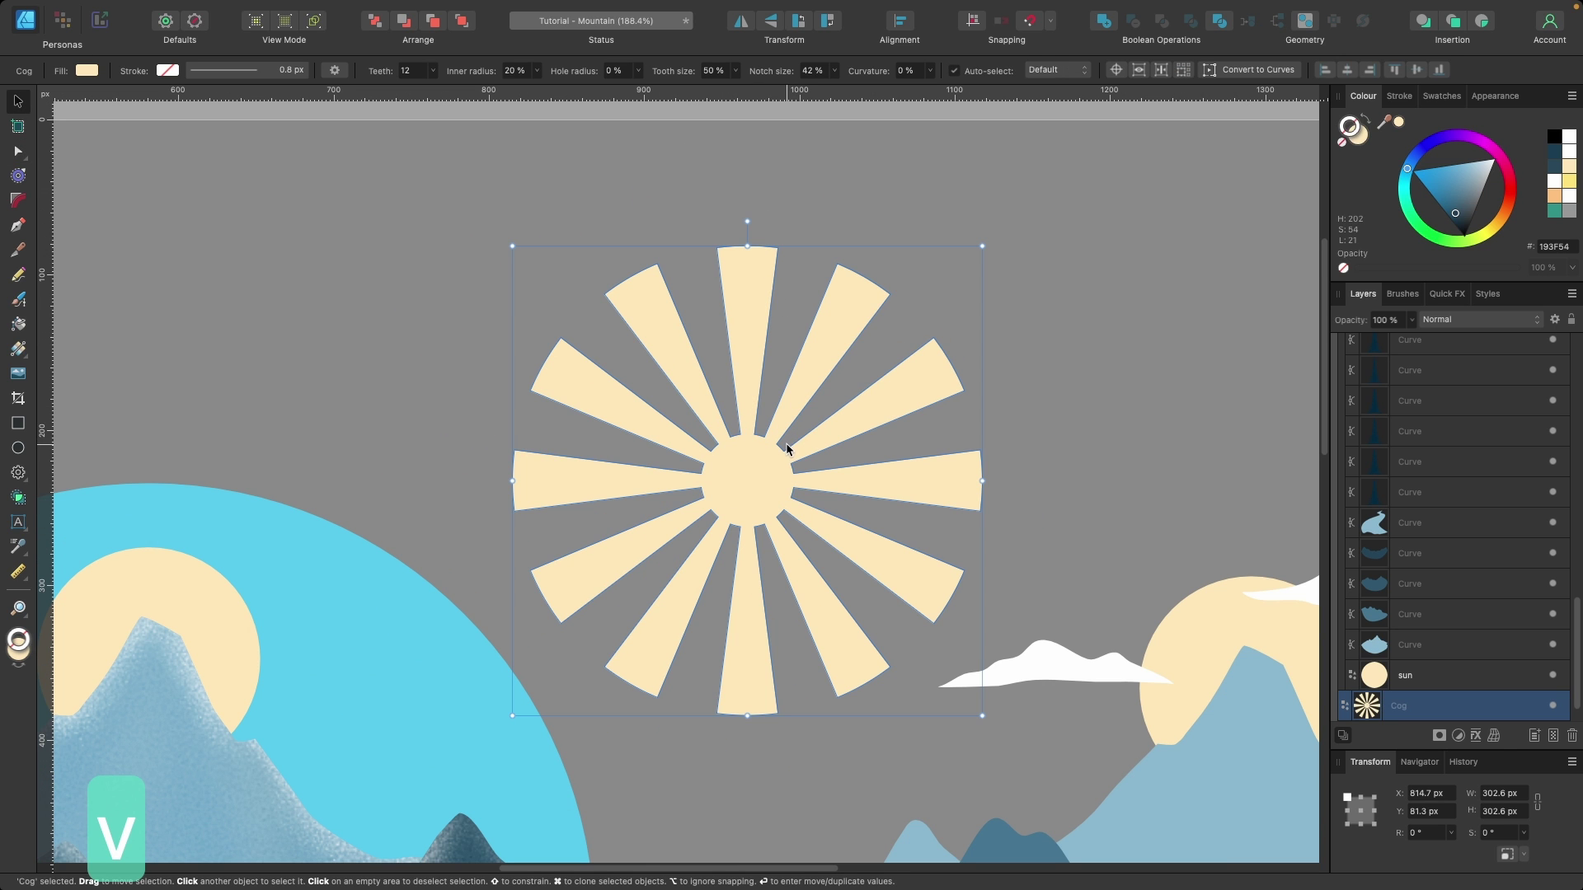
key("v")
scroll(787, 445, "down", 3)
left_click_drag(793, 442, 523, 507)
scroll(355, 548, "up", 2)
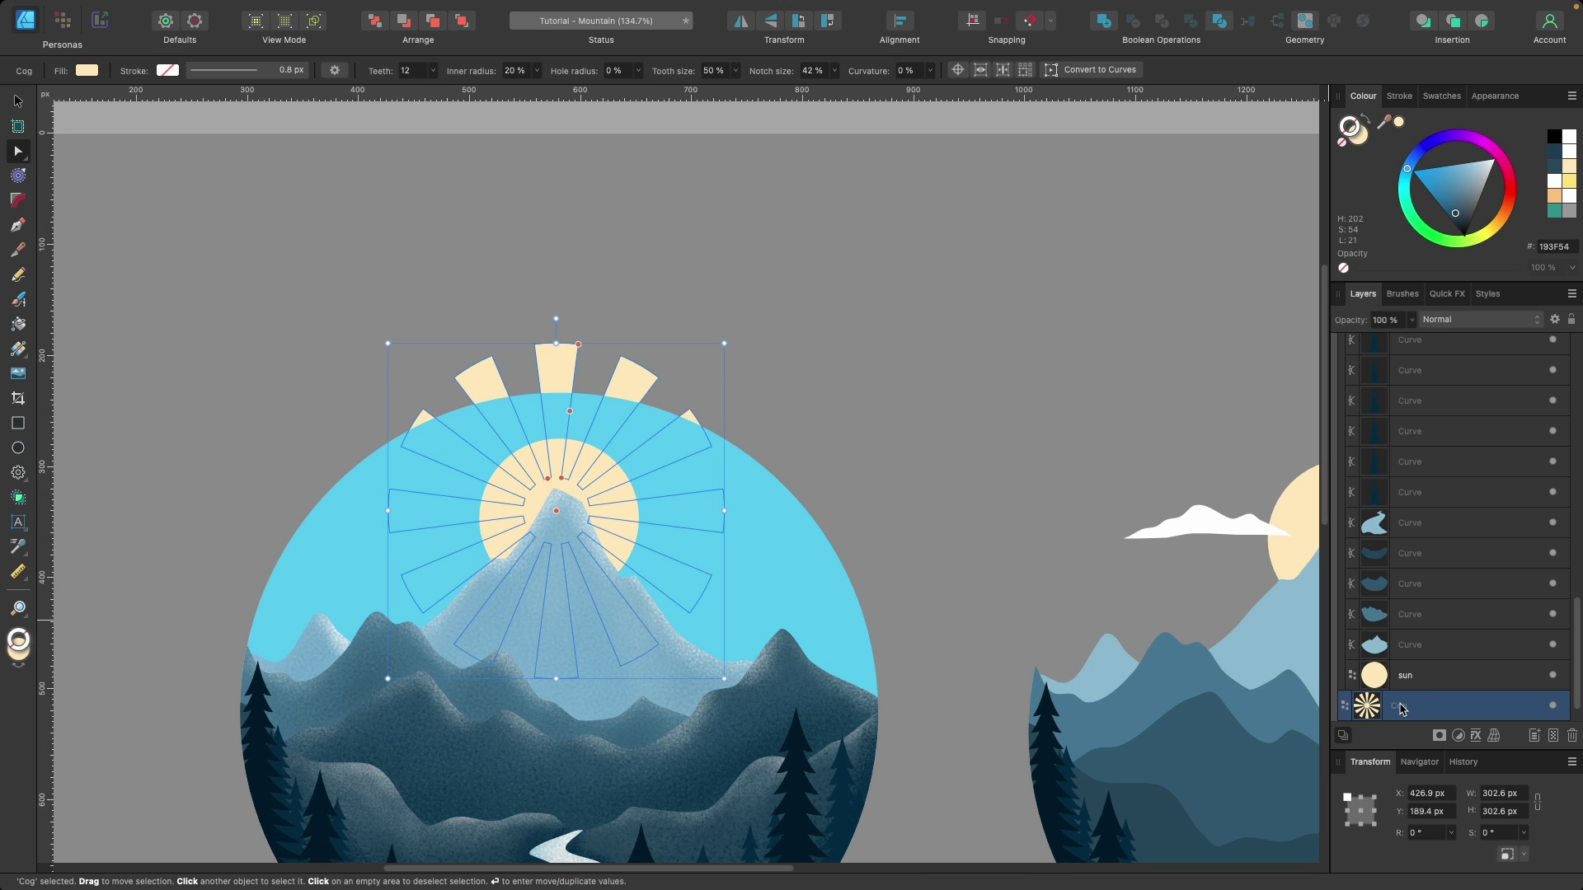
Cut the ray-shaped cog and paste it directly above the sun inside the textured artwork's clipping circle
left_click(610, 571)
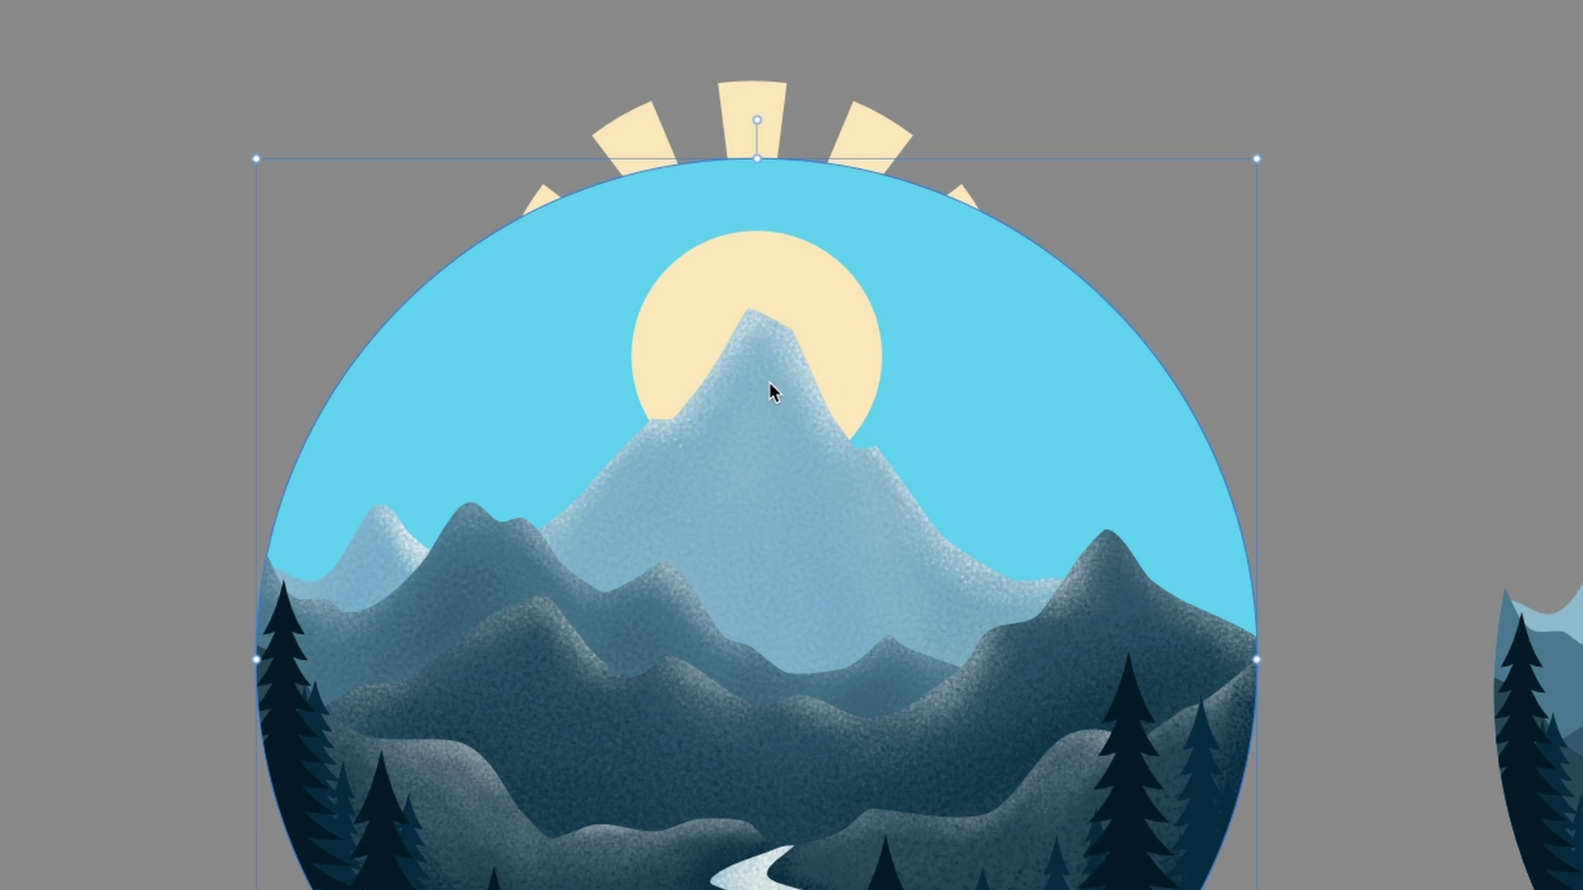
left_click(860, 123)
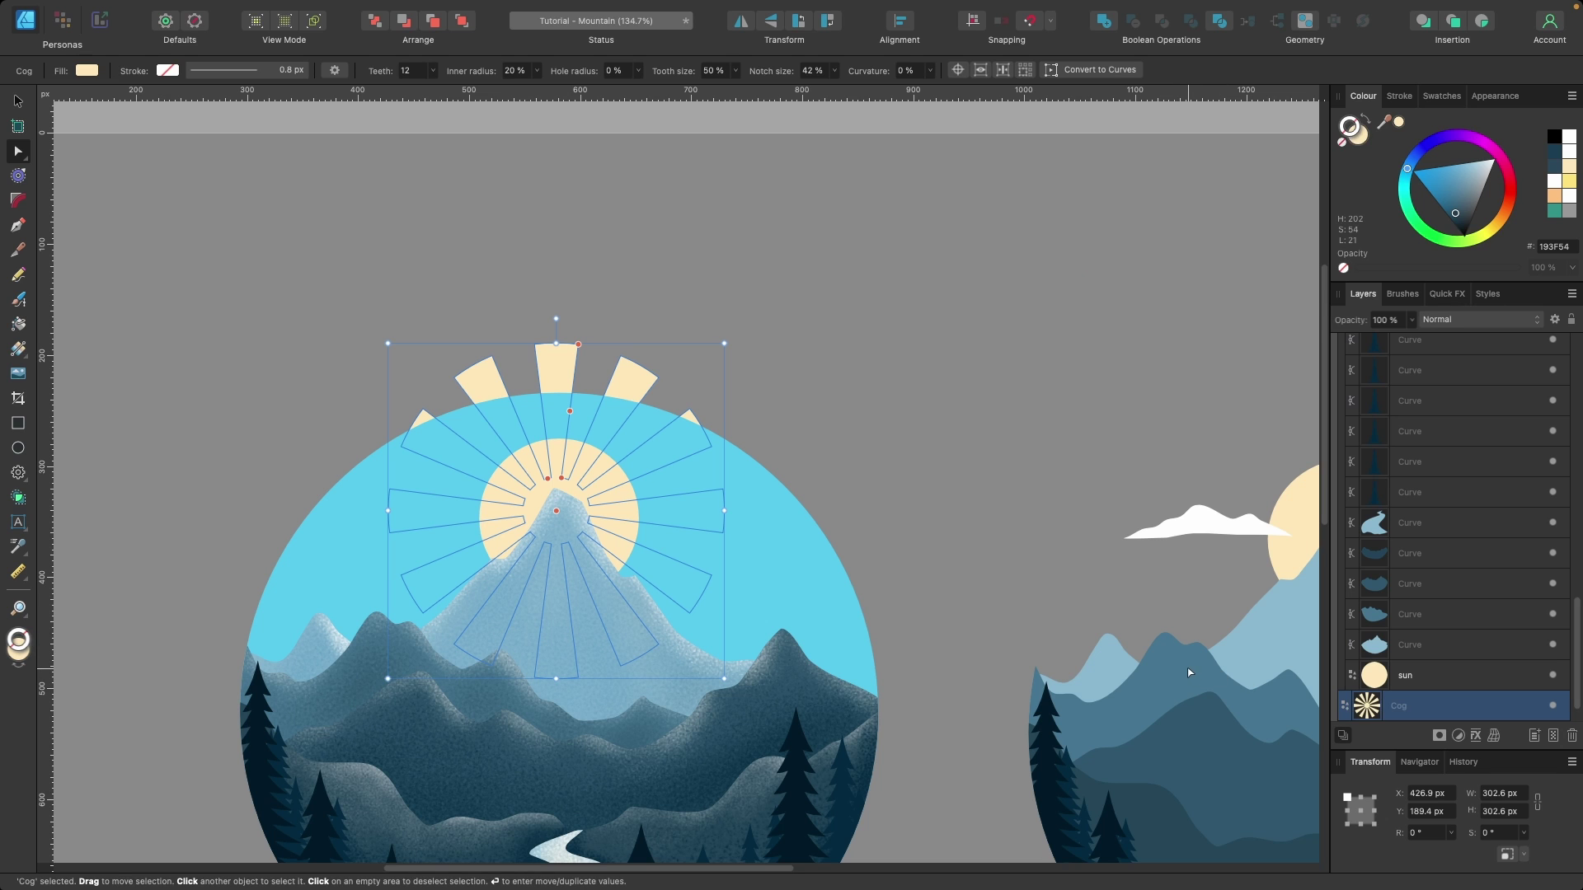
key("super+c")
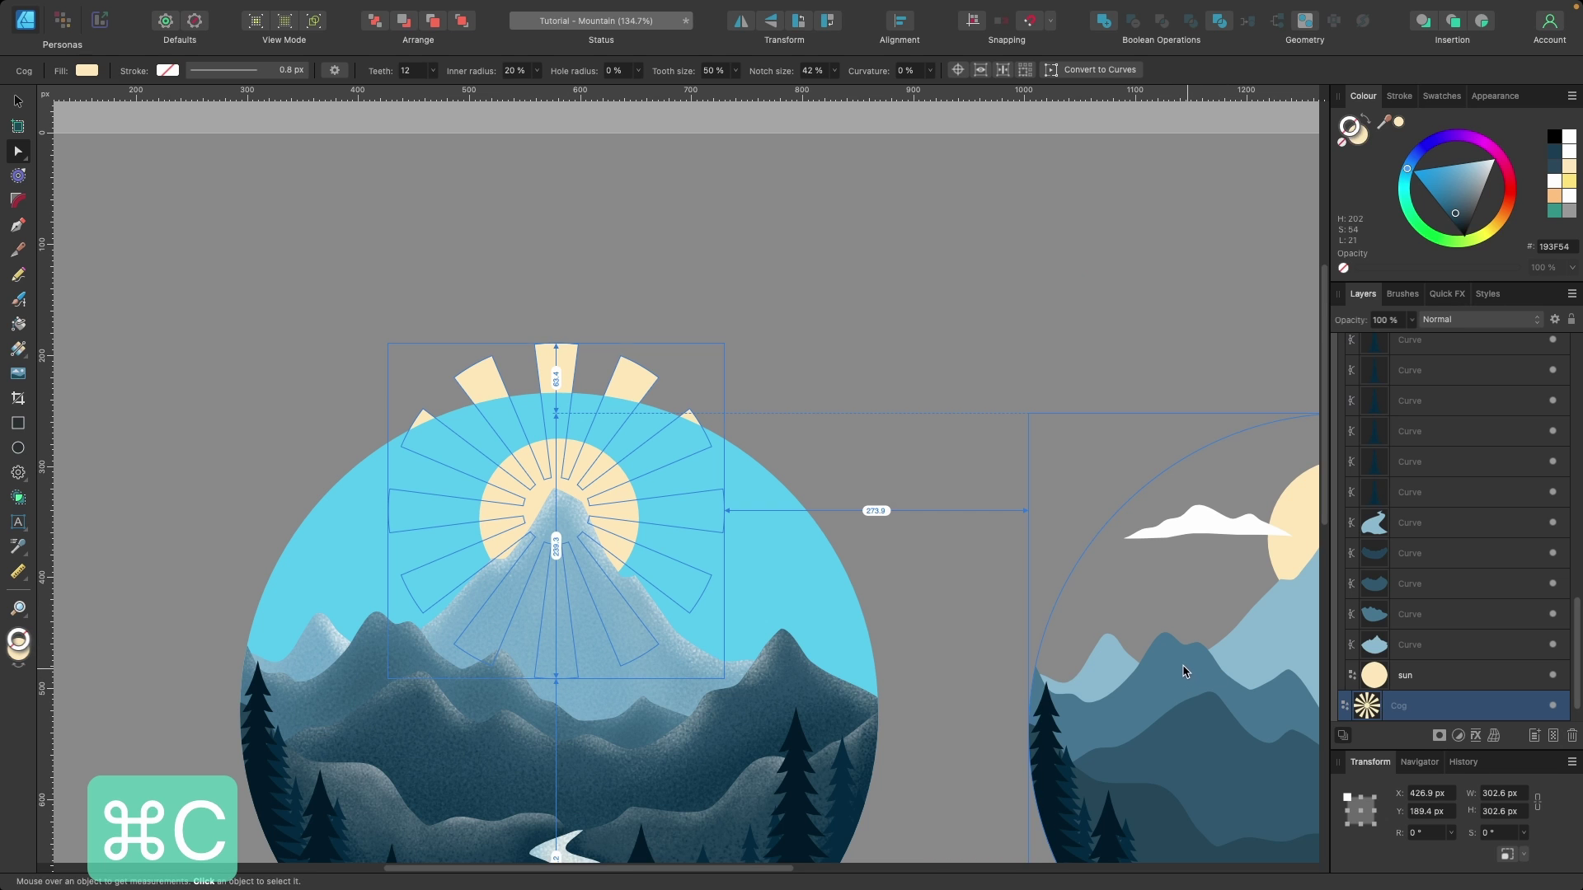
key("BackSpace")
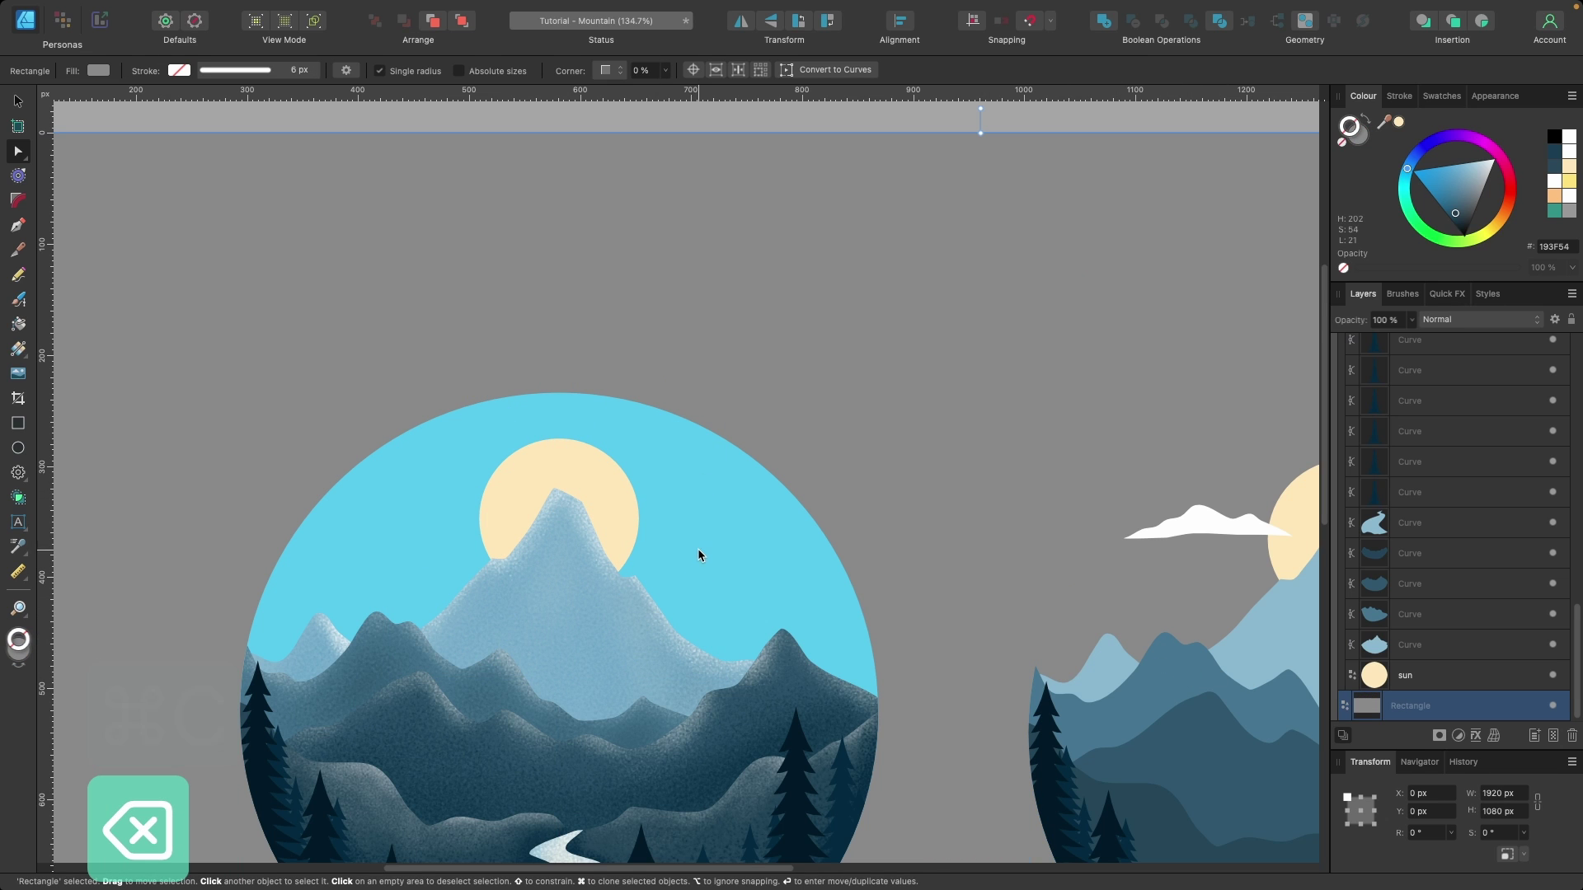
left_click(609, 502)
scroll(636, 472, "down", 3)
scroll(636, 472, "left", 2)
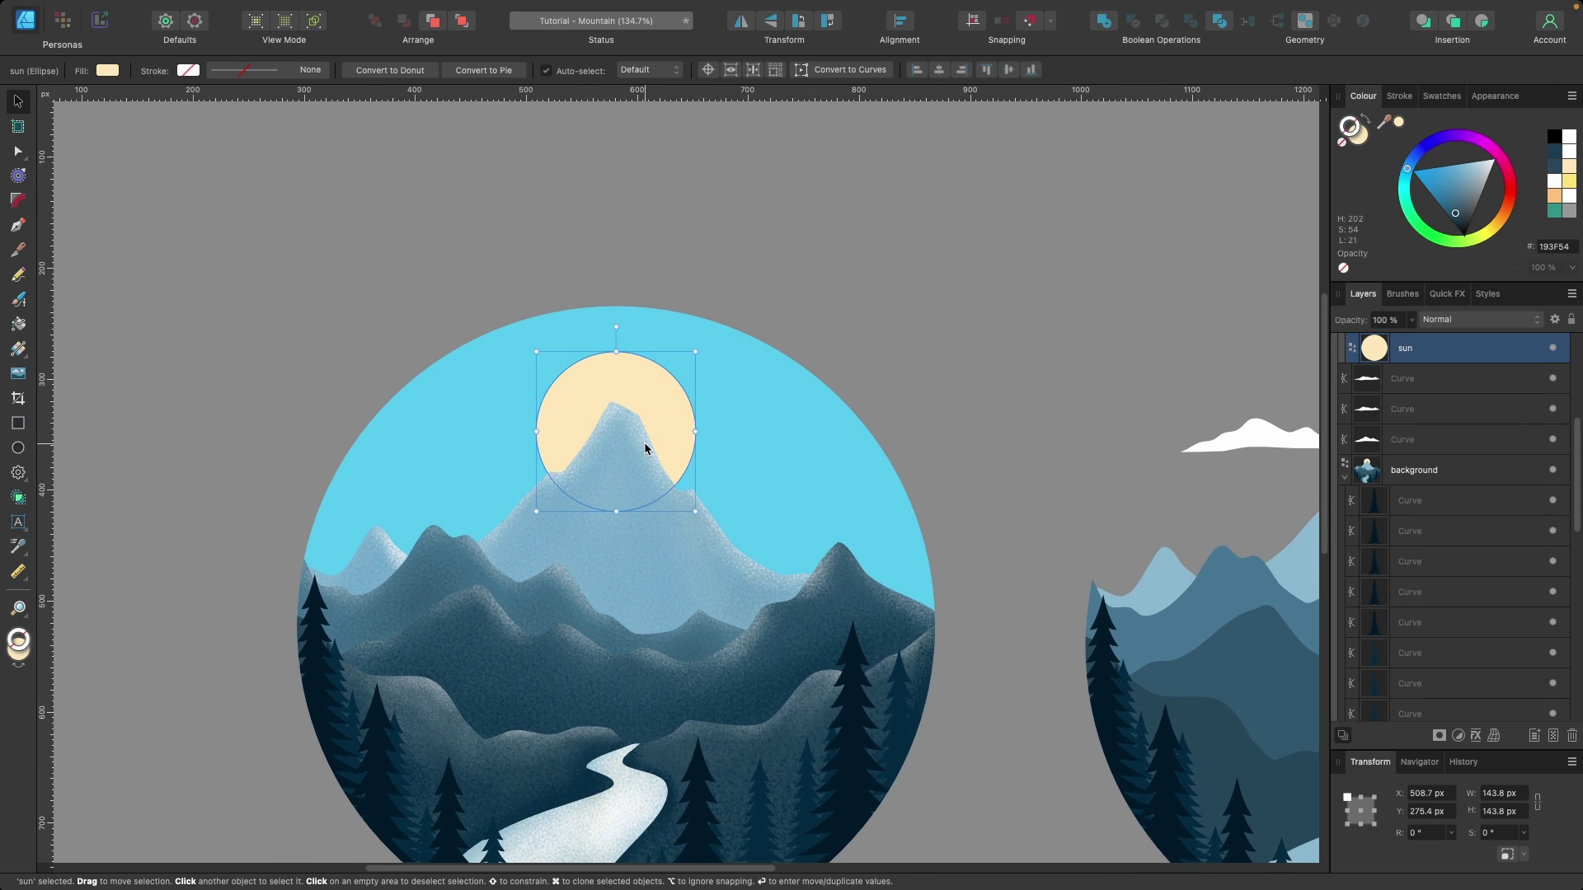
scroll(644, 447, "up", 3)
key("super+v")
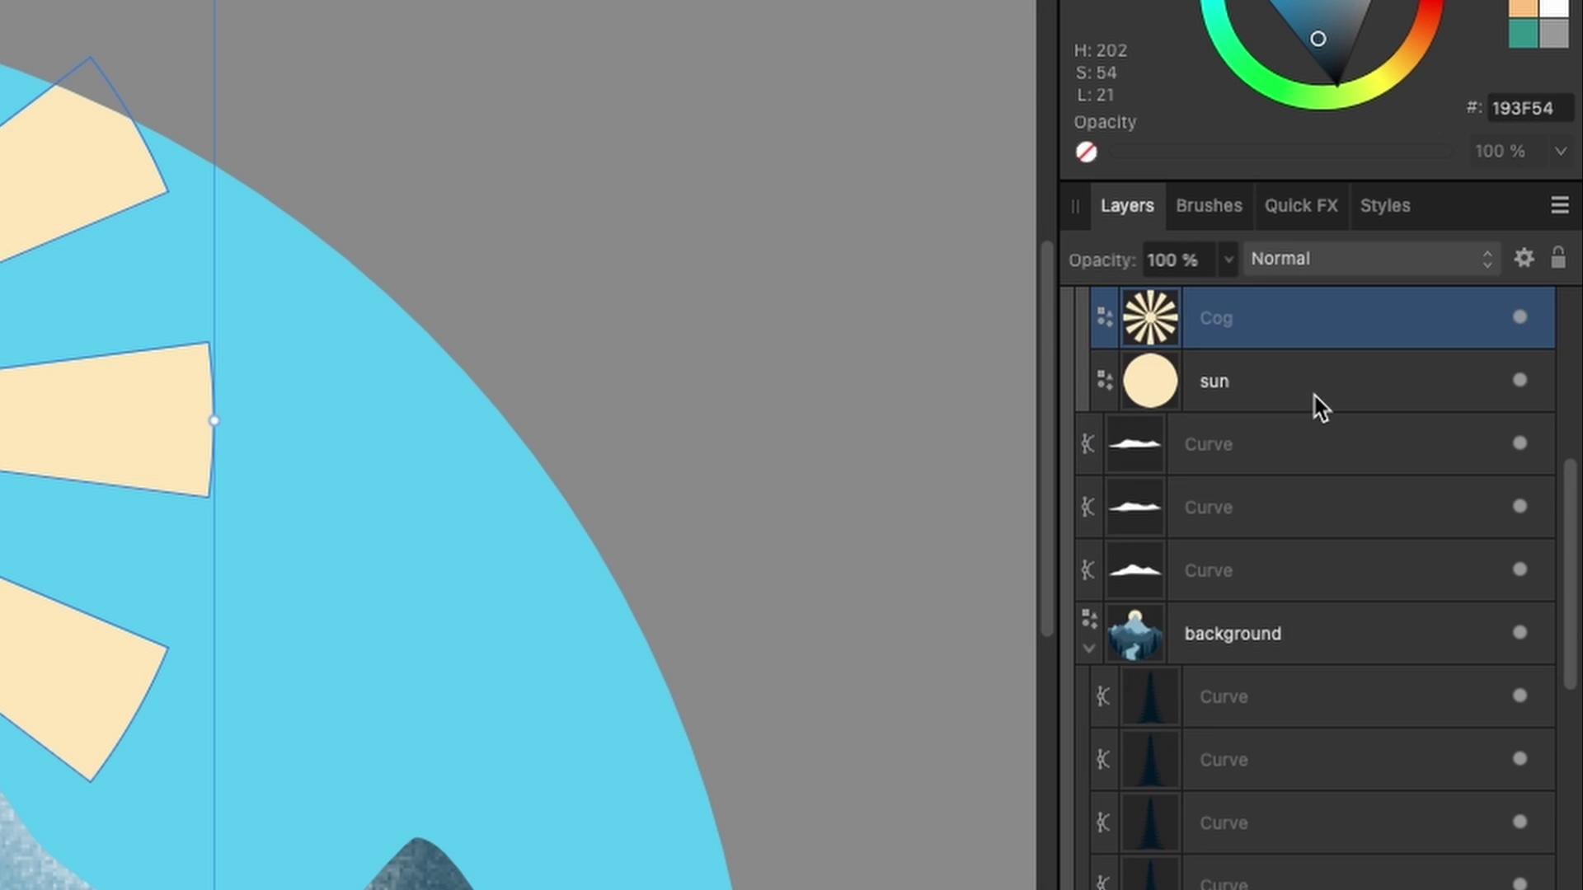
Enlarge the sun rays about their centre to about 688.5 px wide and high so they fill the sky
scroll(1269, 602, "up", 5)
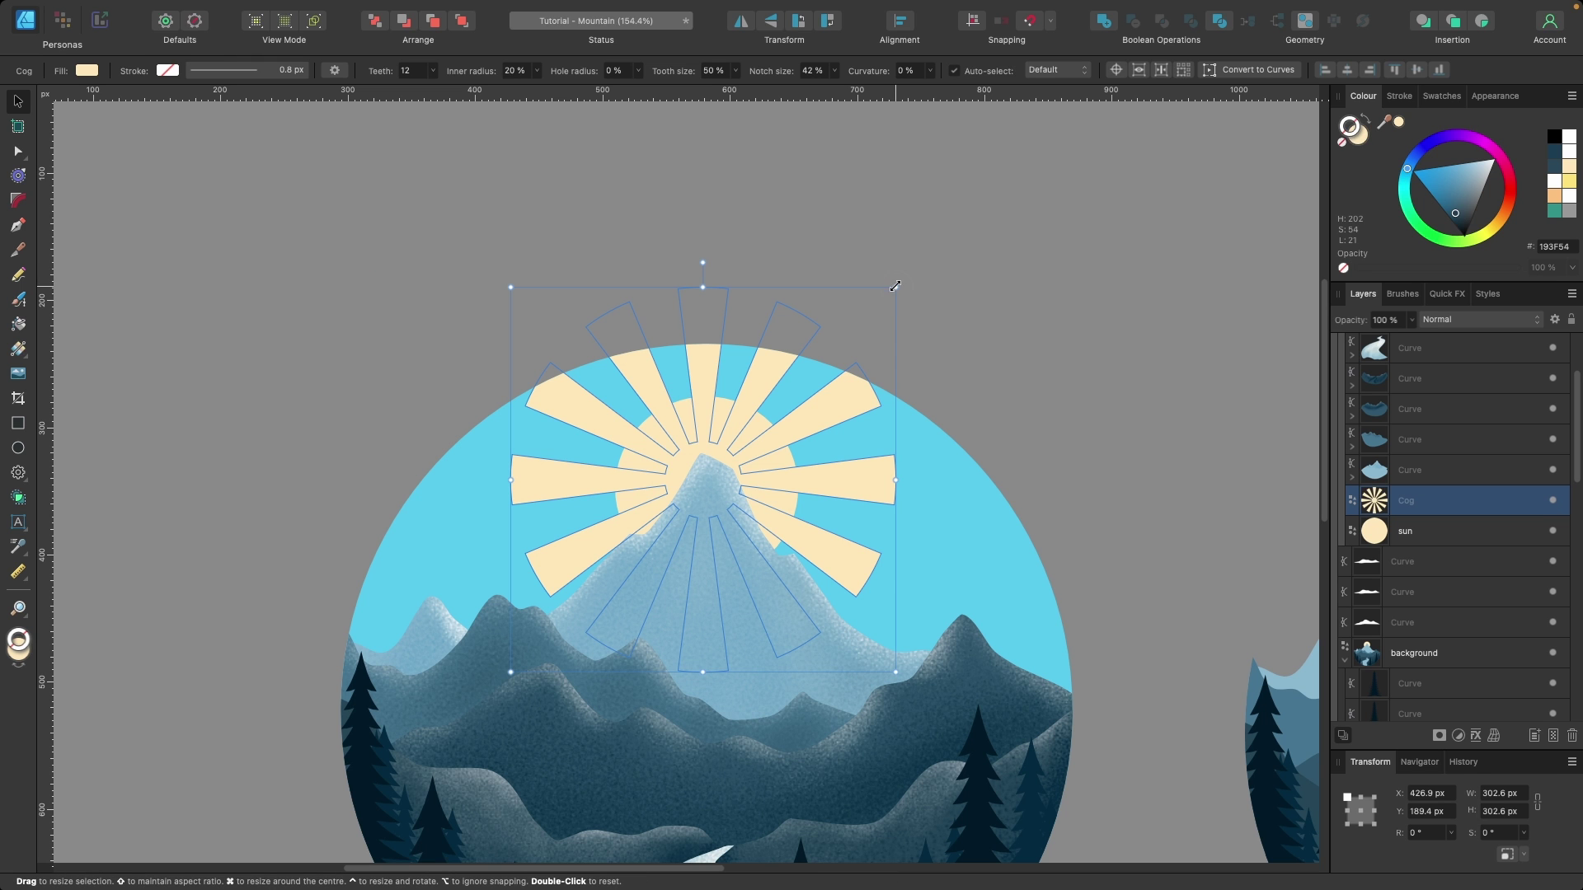
left_click_drag(896, 272, 940, 311)
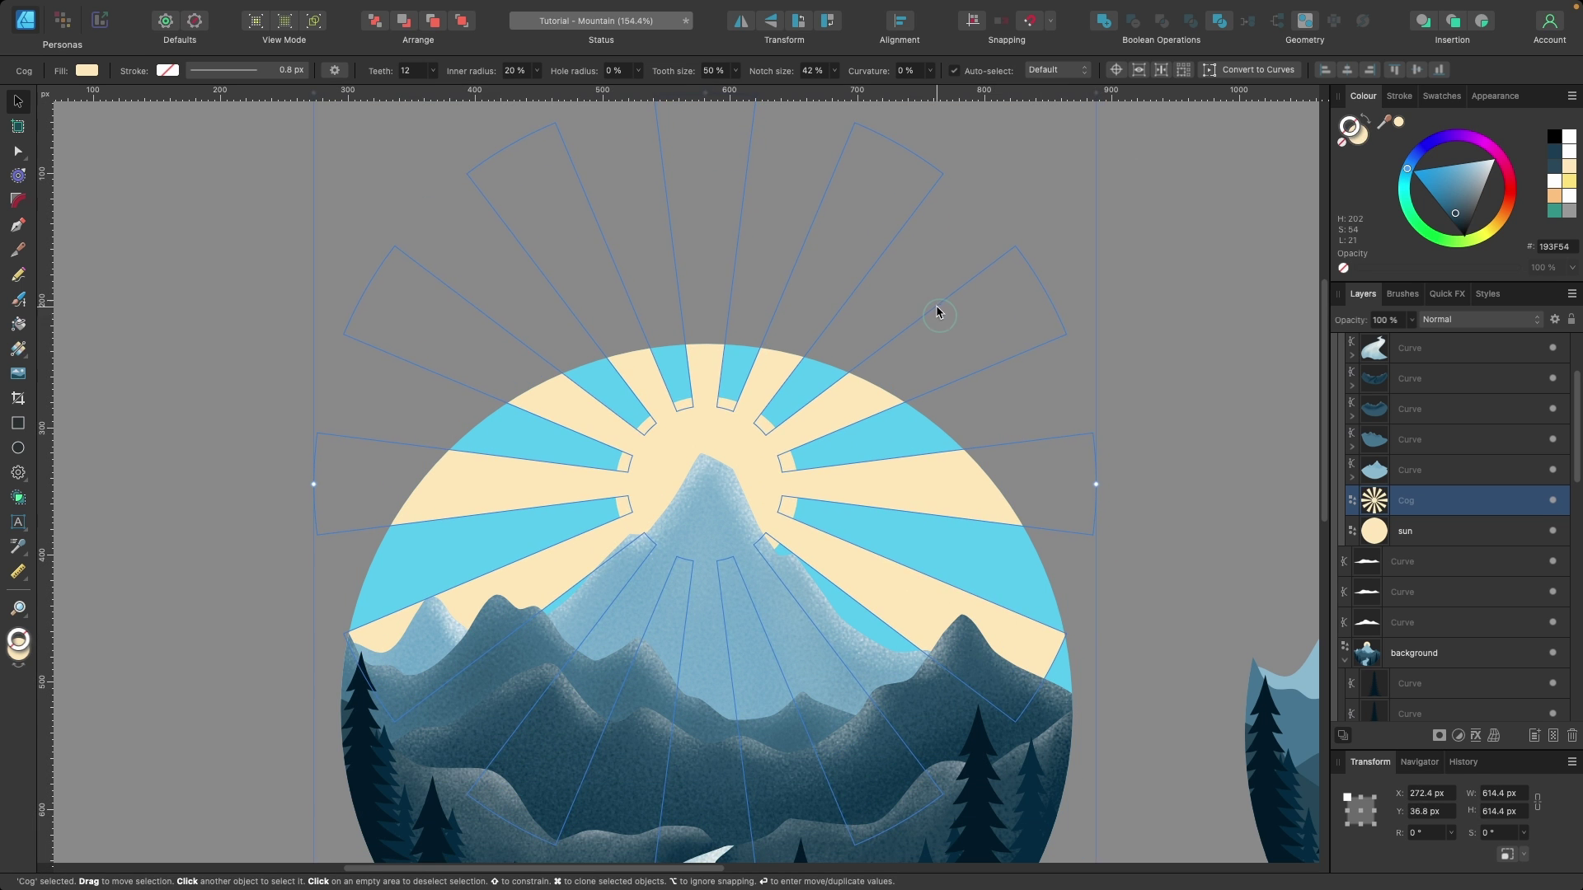
scroll(929, 427, "down", 2)
scroll(891, 592, "down", 4)
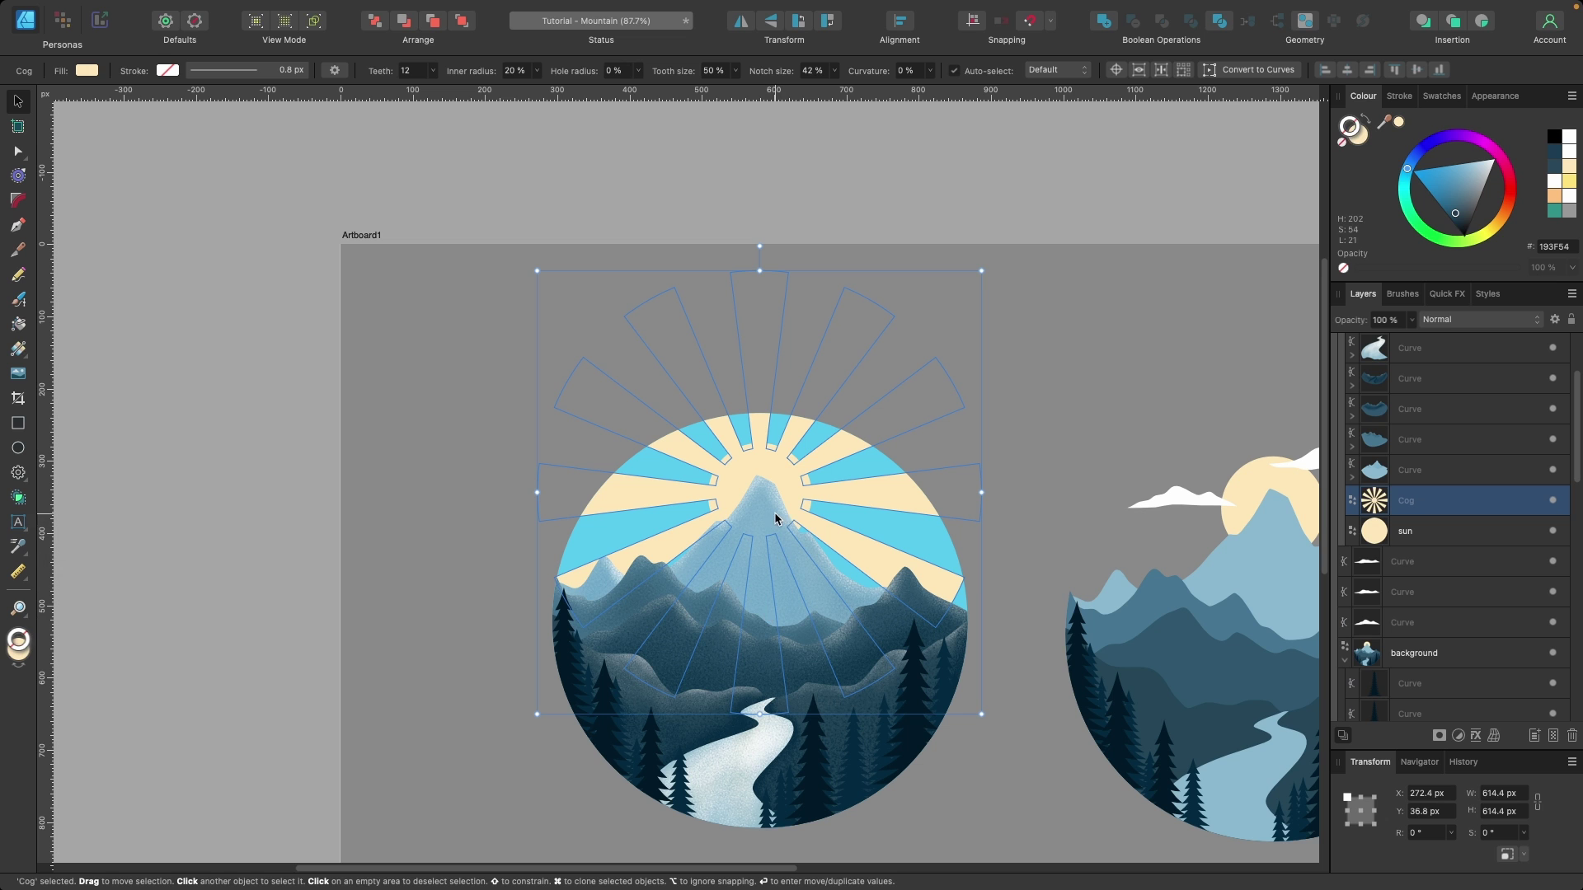
scroll(804, 458, "up", 4)
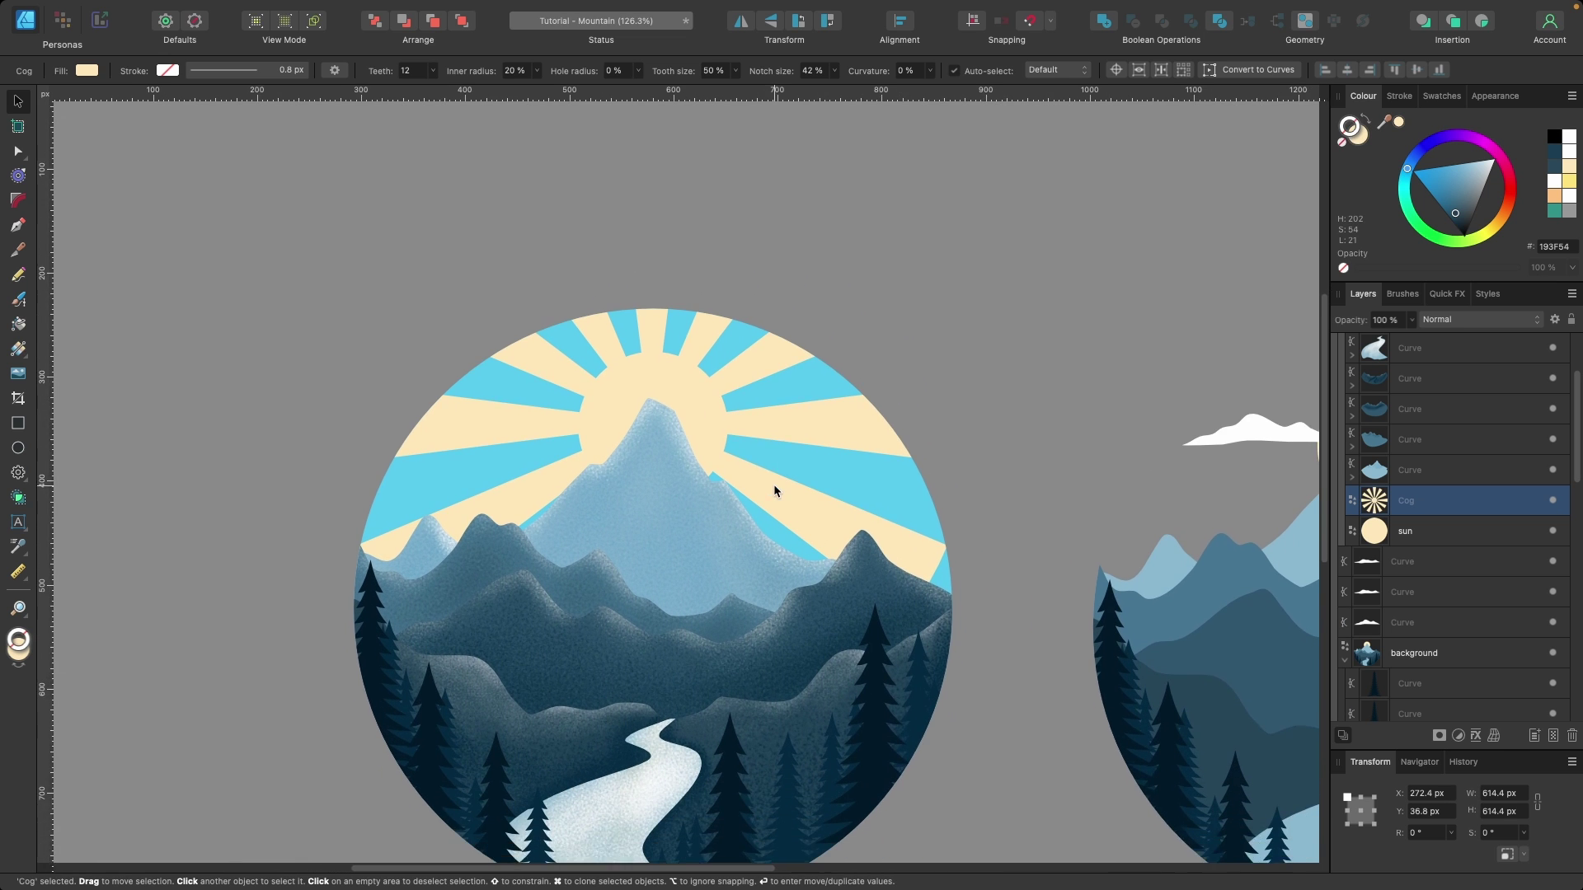
left_click_drag(956, 711, 996, 745)
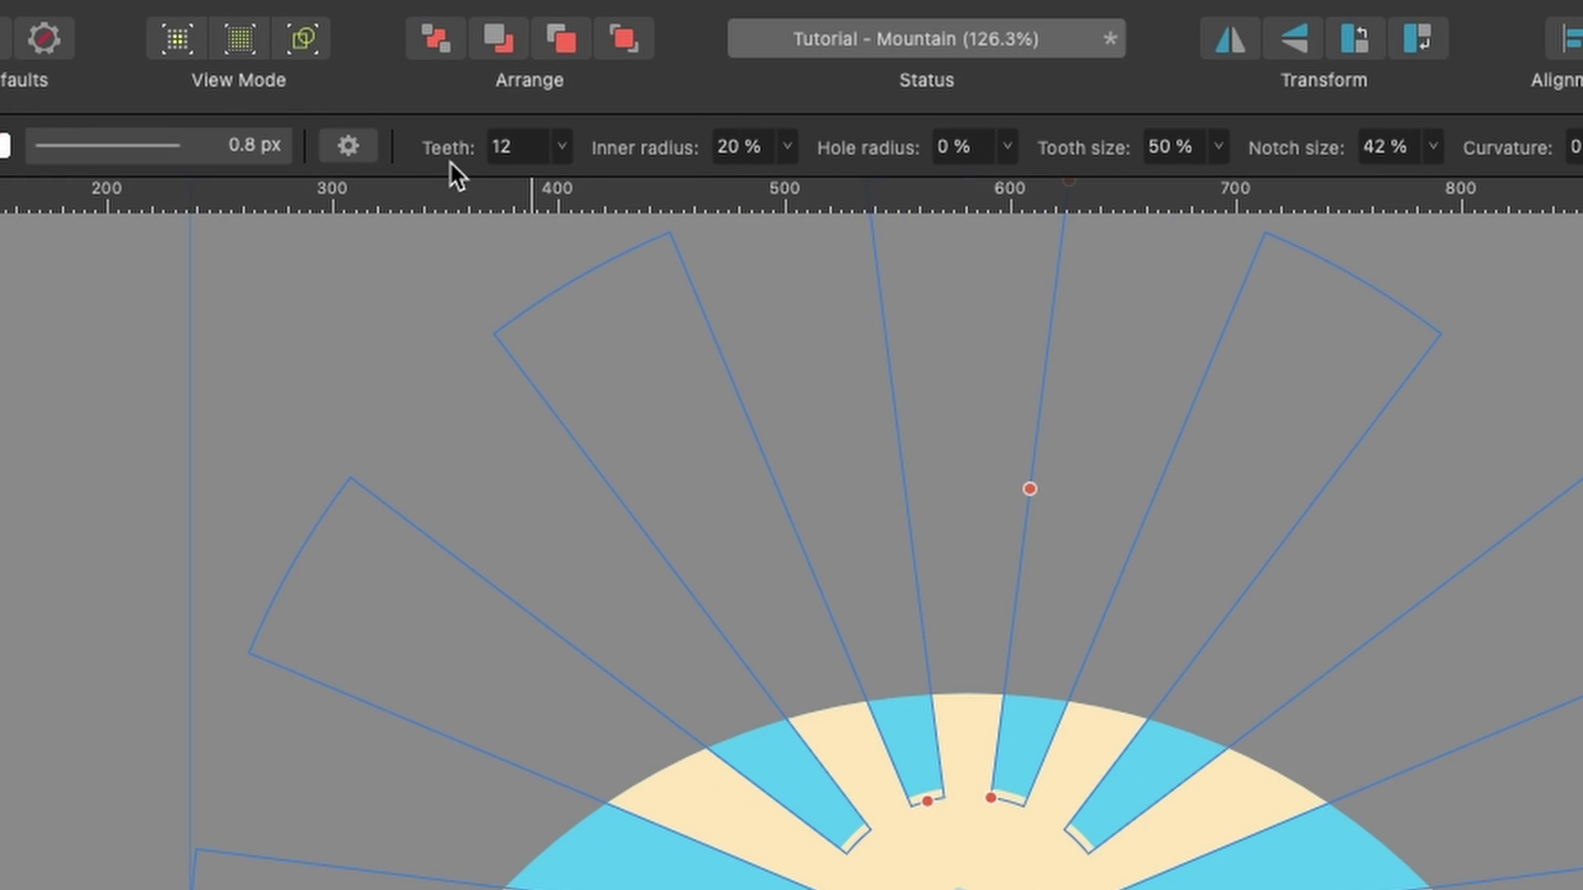
Set the ray-shaped cog's number of teeth to 16
left_click(560, 148)
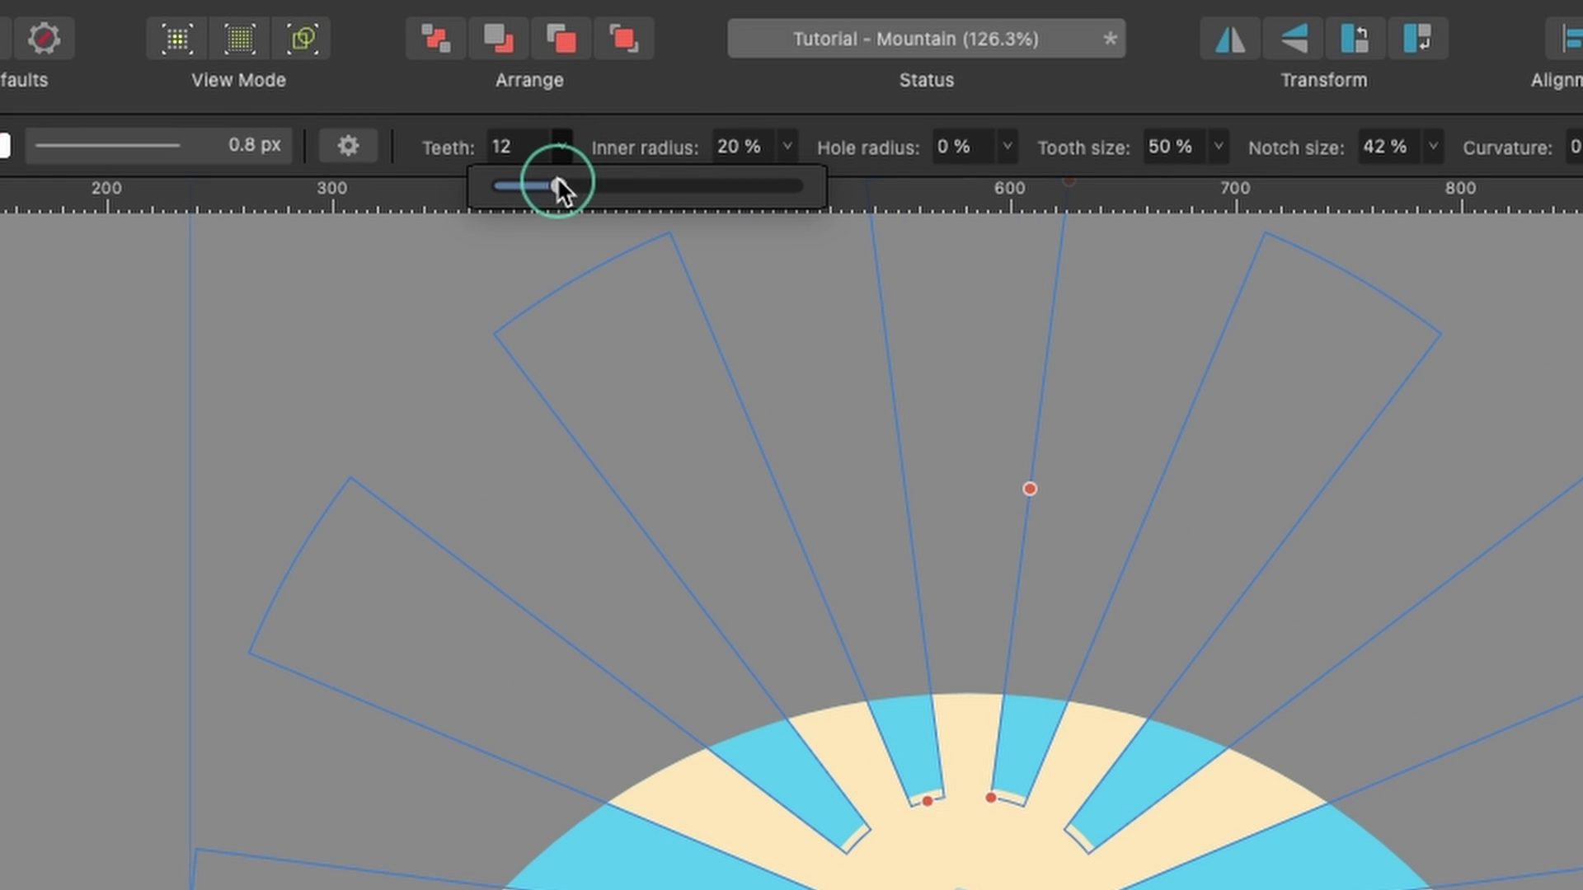
left_click_drag(555, 184, 633, 187)
left_click_drag(465, 89, 449, 91)
scroll(734, 541, "down", 3)
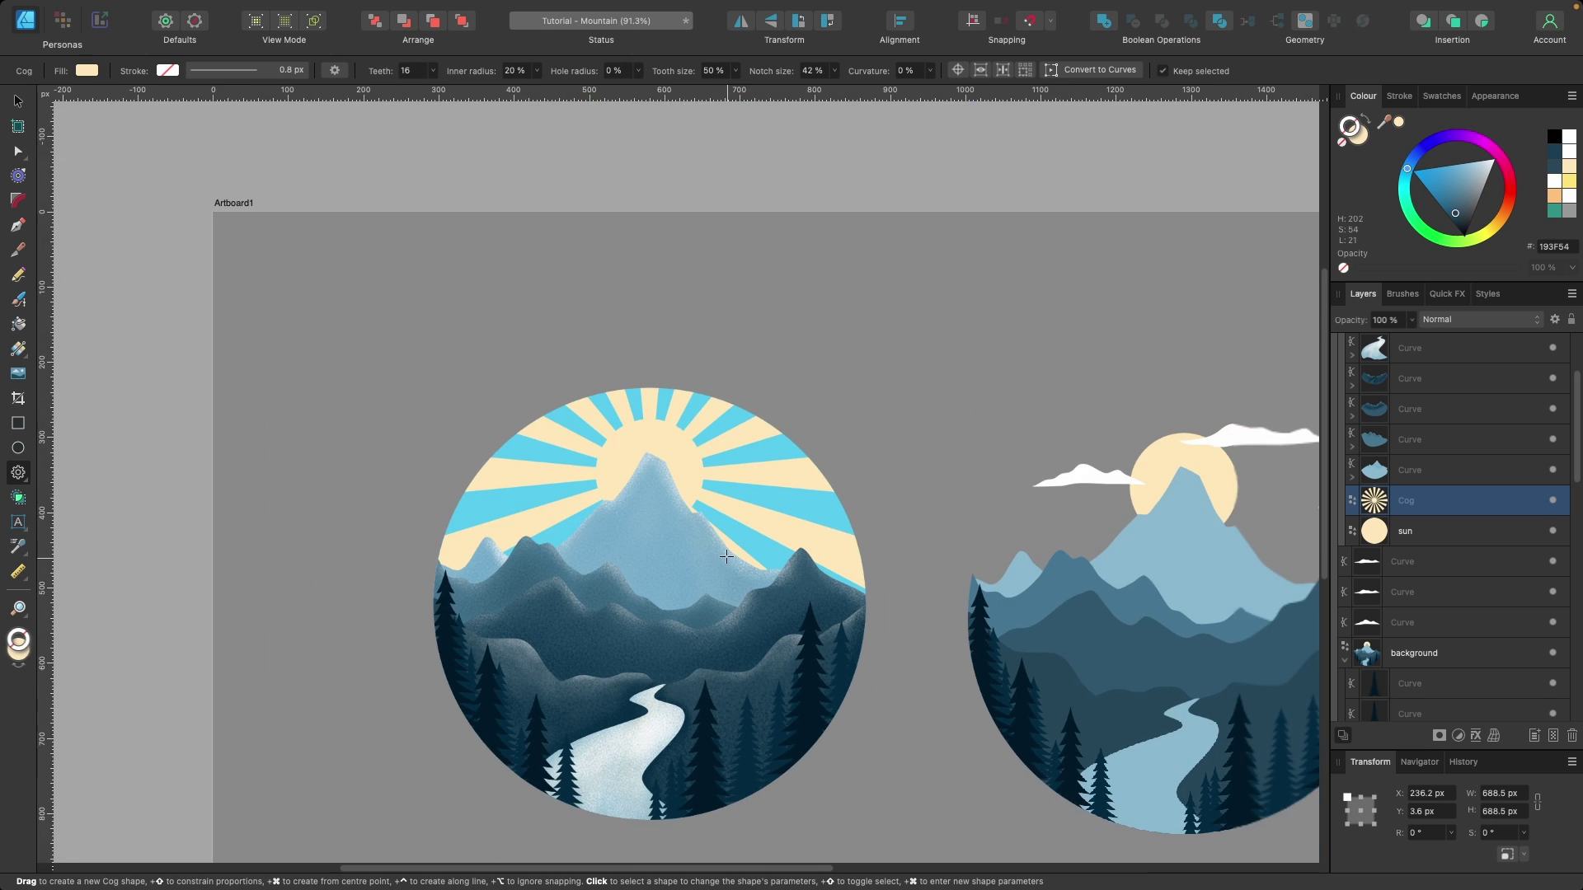
scroll(734, 542, "up", 4)
scroll(734, 541, "down", 1)
scroll(735, 542, "right", 1)
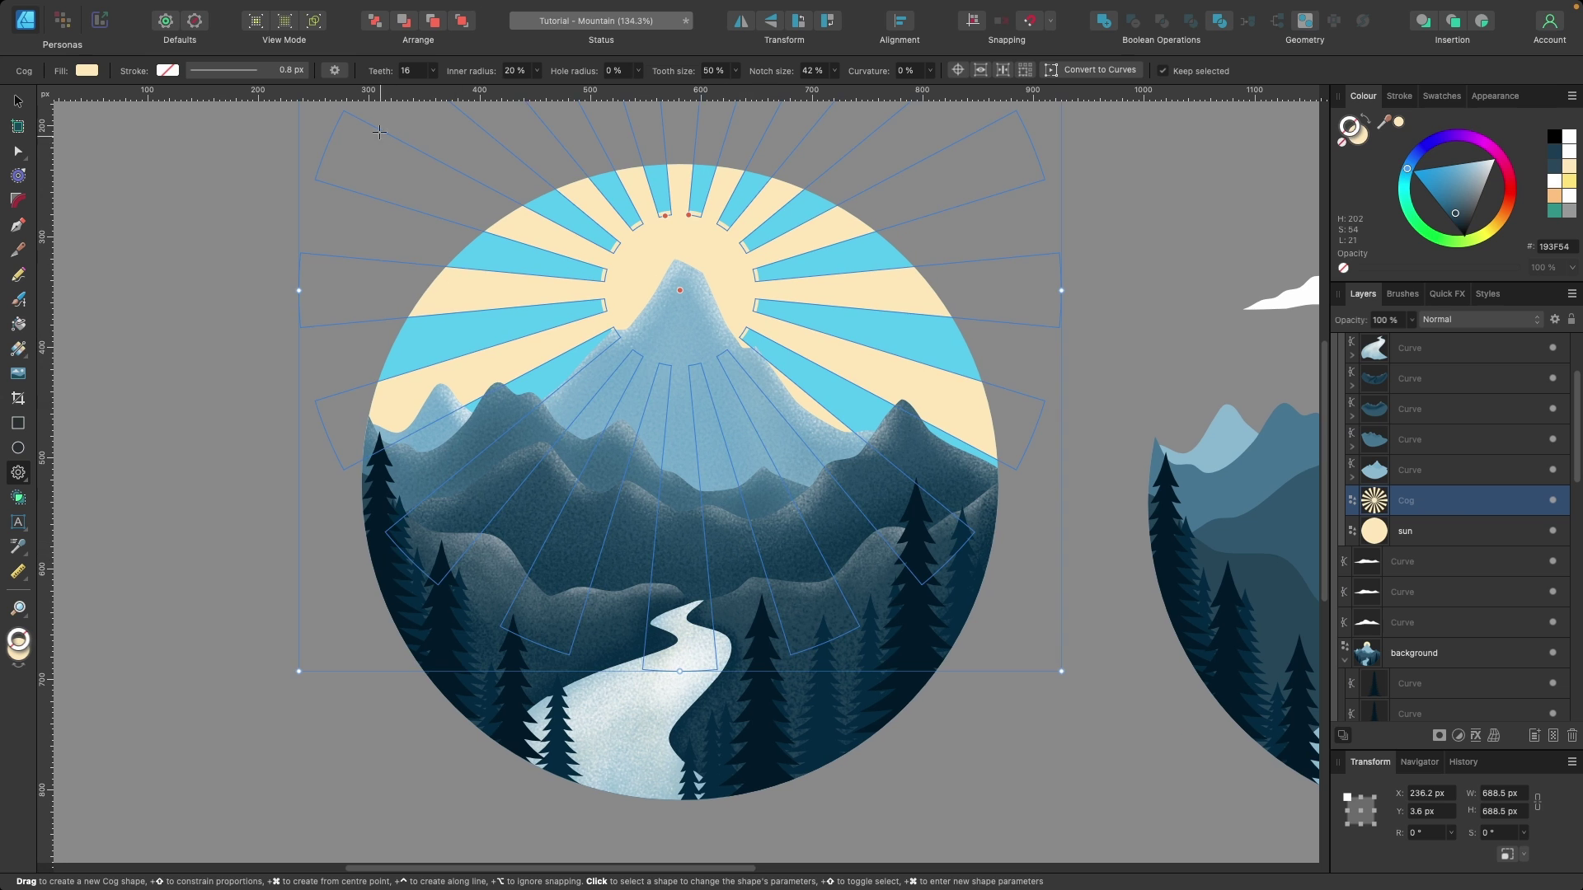
Set the sun rays to 29 teeth and deselect them to check the finished textured artwork
left_click(433, 70)
left_click_drag(433, 89, 472, 90)
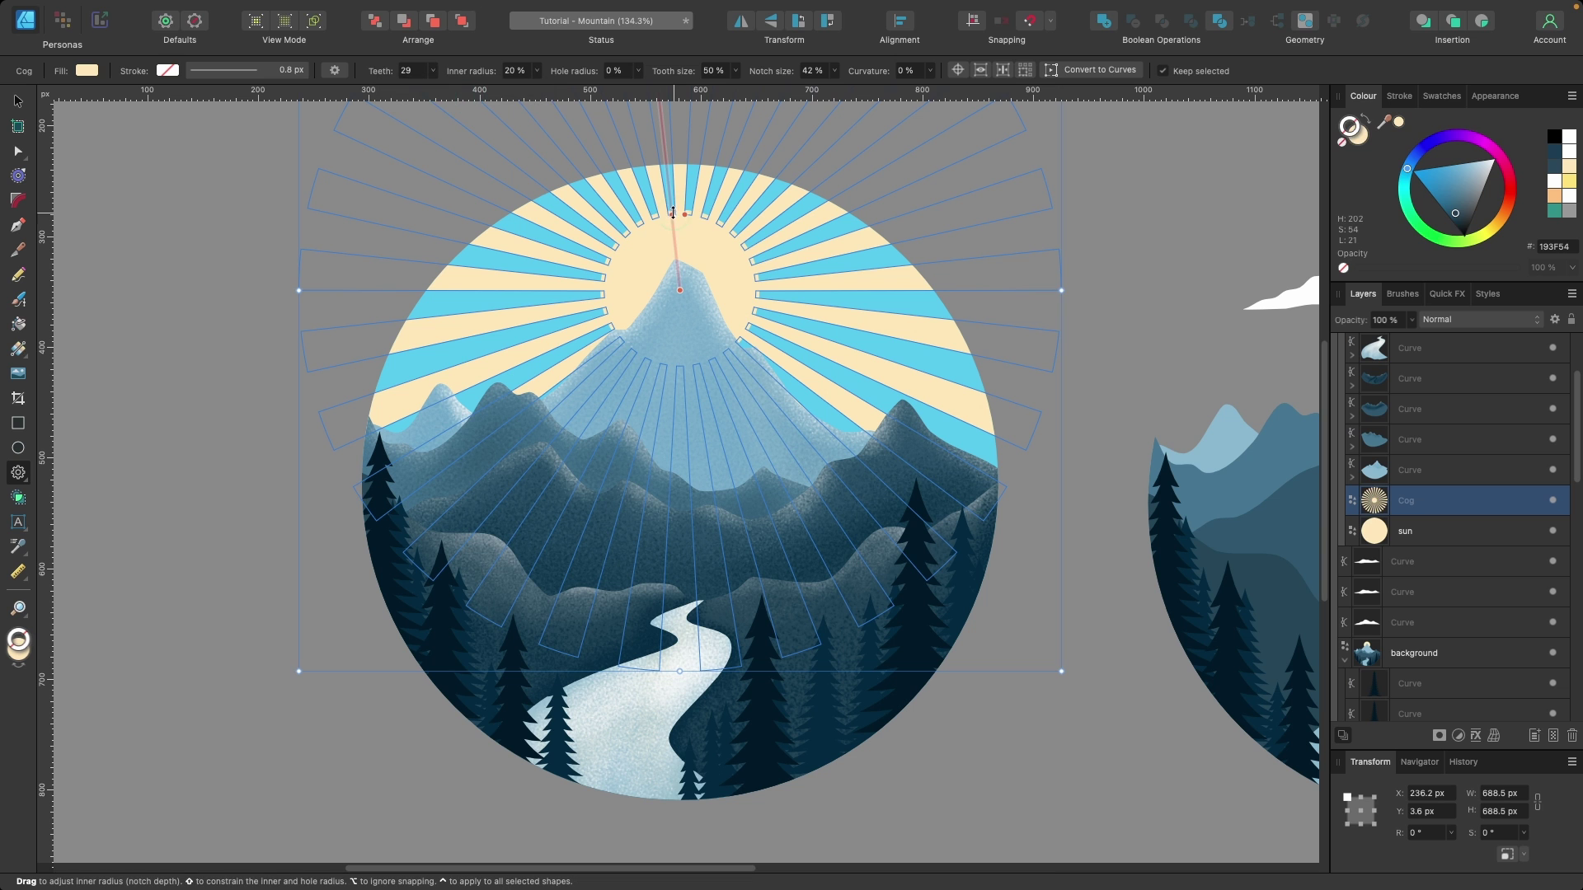
left_click_drag(672, 214, 673, 219)
scroll(709, 289, "down", 2)
scroll(745, 354, "up", 4)
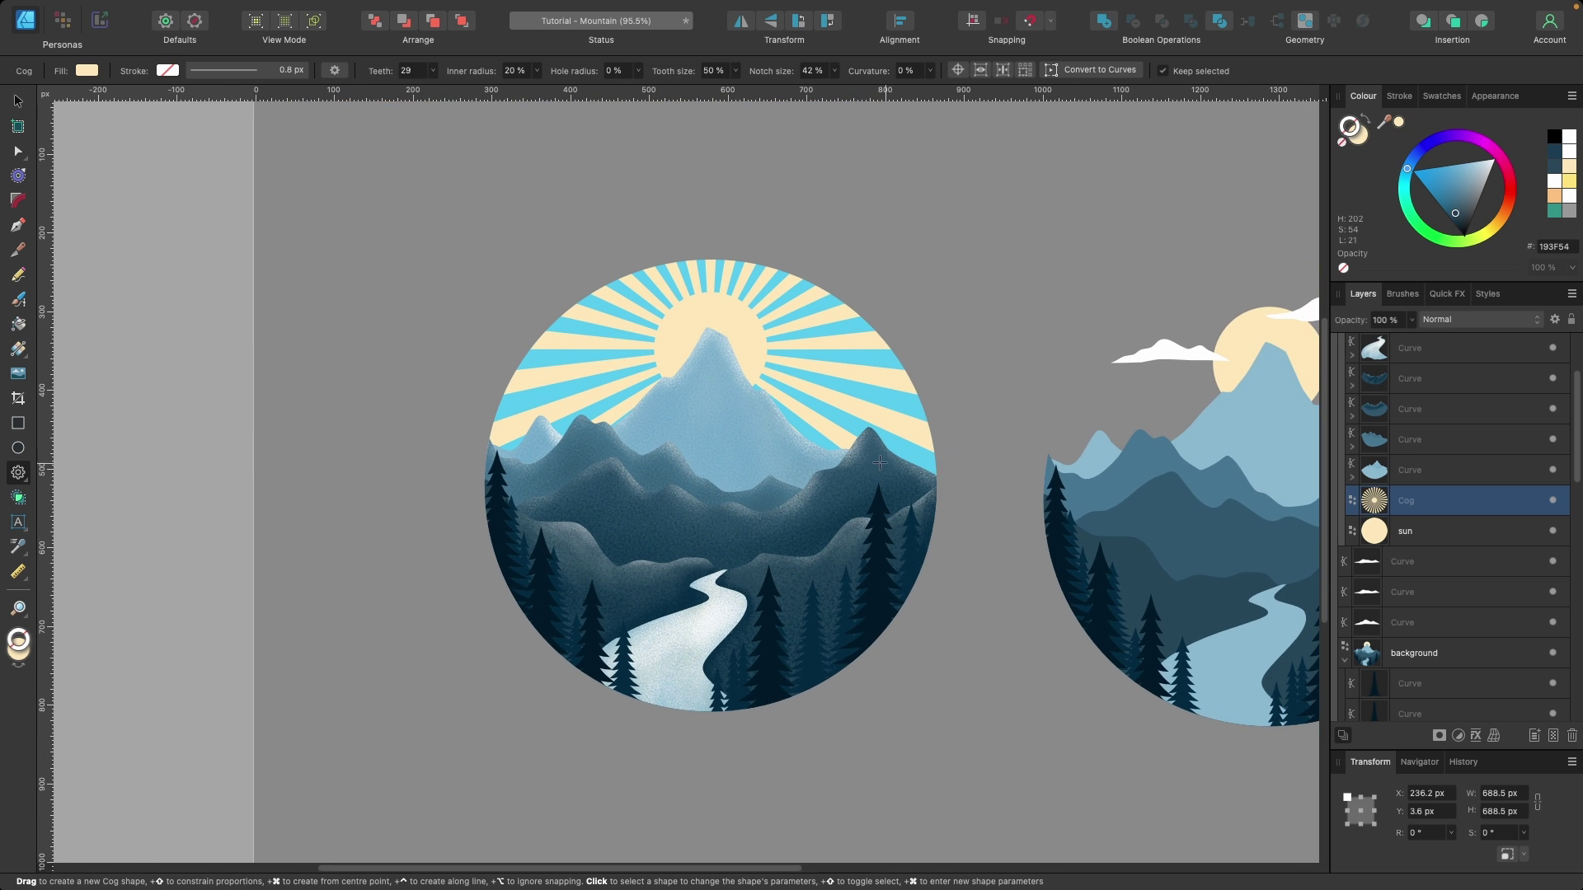
scroll(746, 354, "up", 1)
scroll(746, 354, "left", 1)
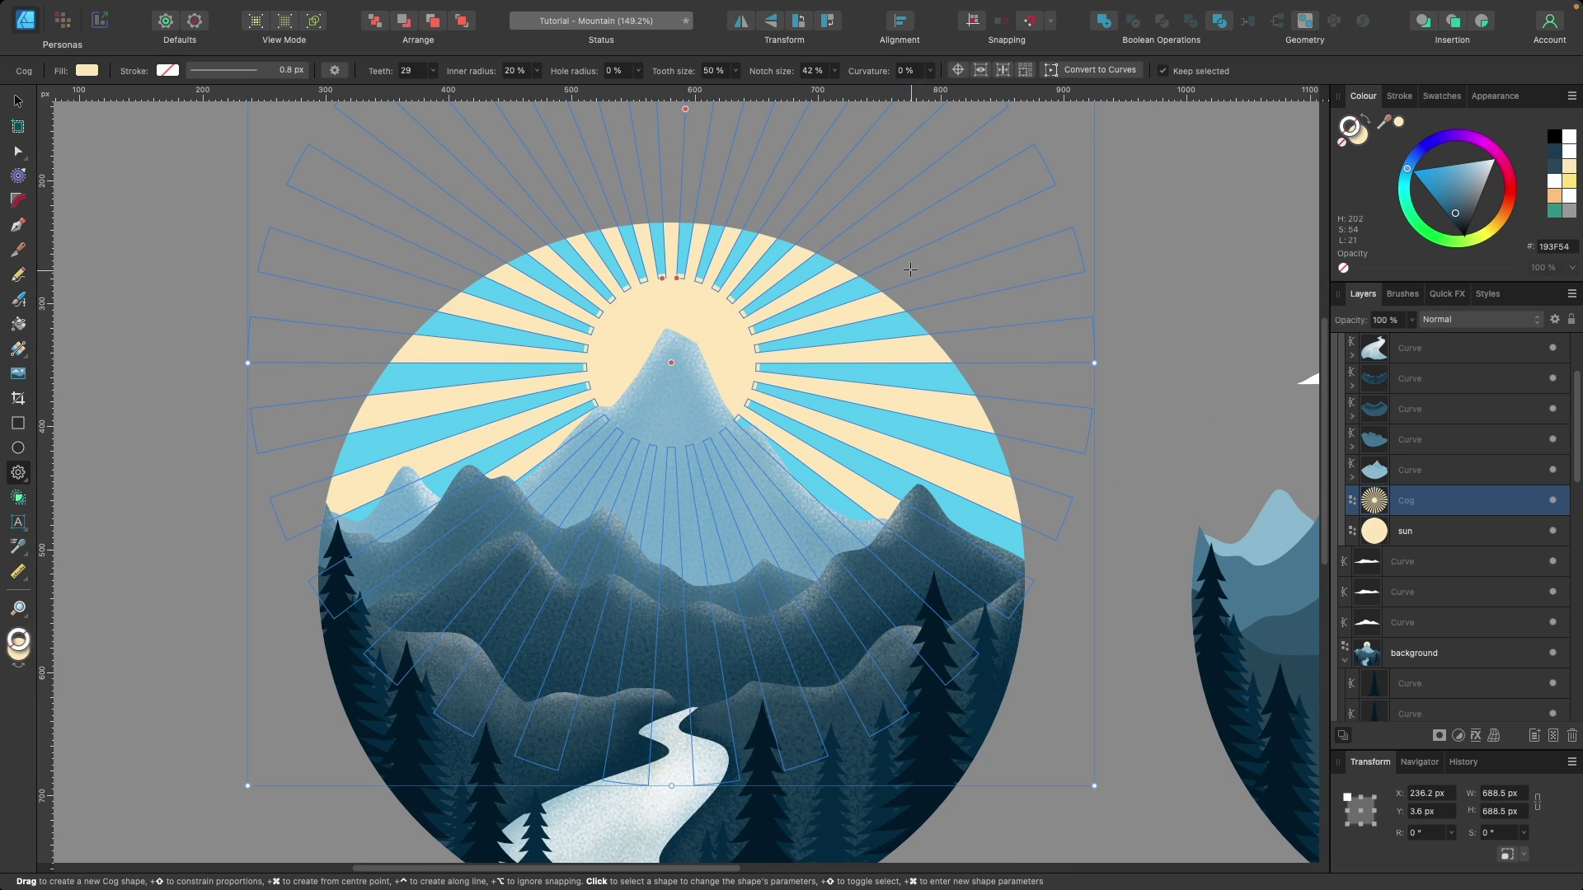
key("v")
scroll(708, 400, "down", 1)
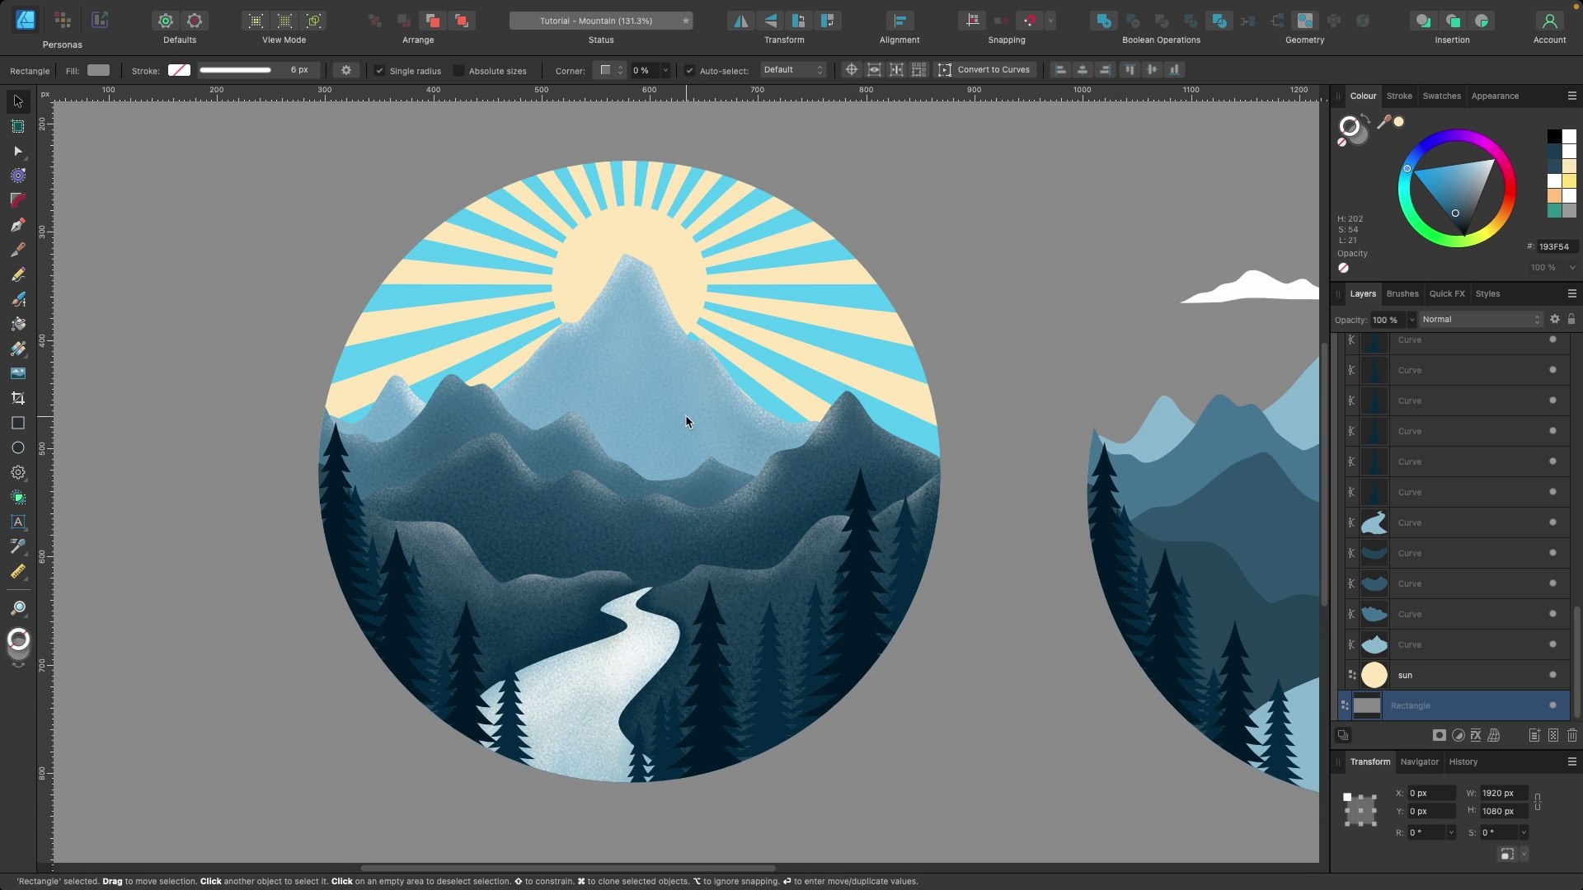
scroll(686, 417, "down", 2)
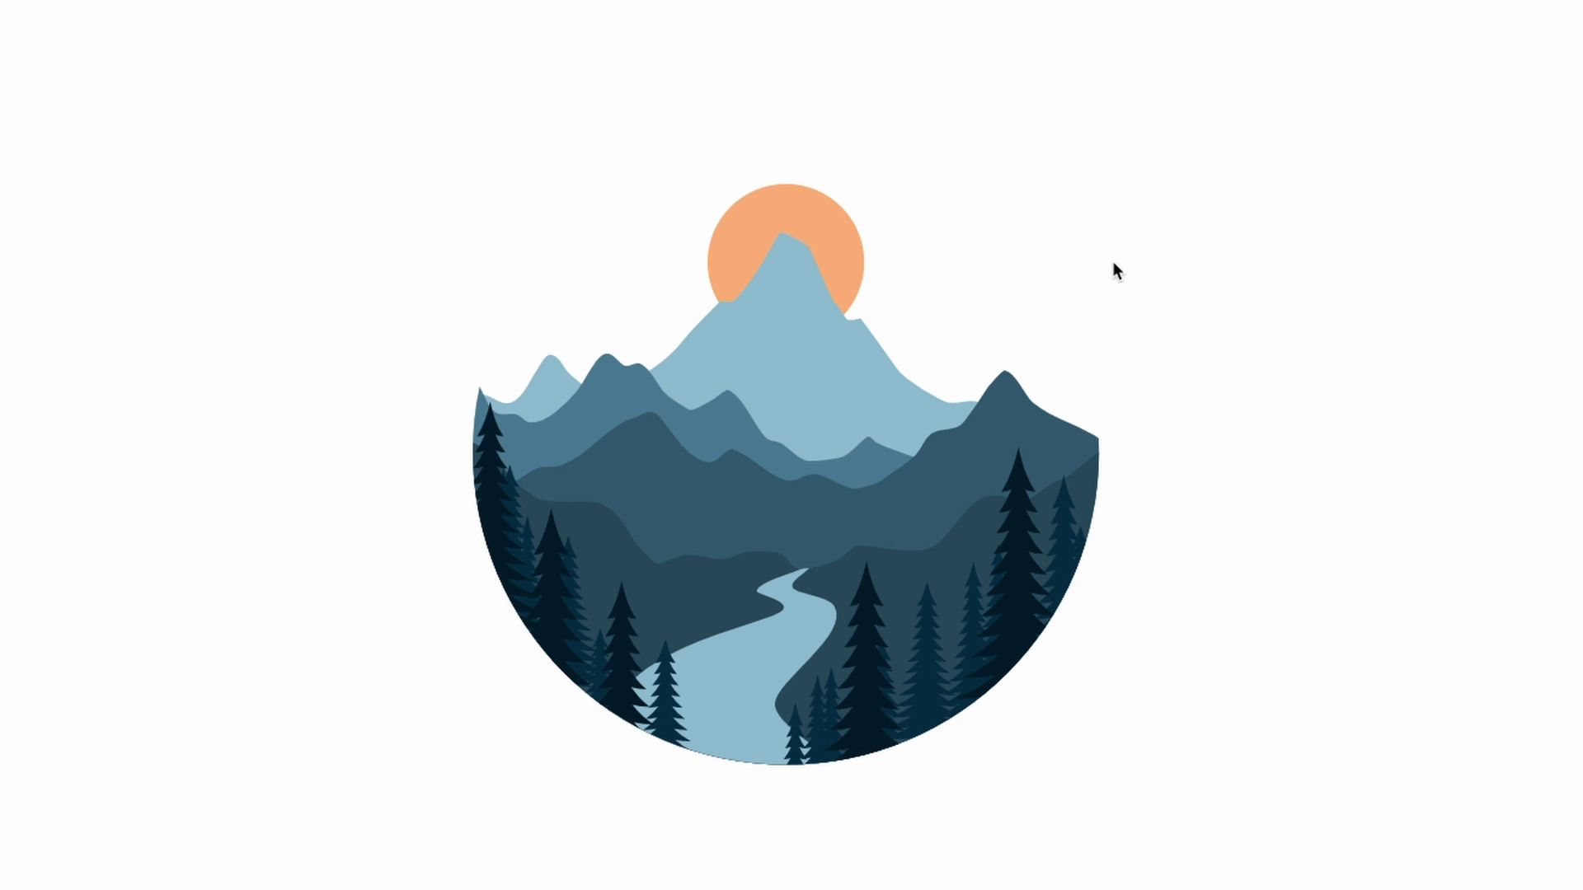
Take all the landscape curves and the orange sun out of the circular background shape and place them above it
left_click(999, 380)
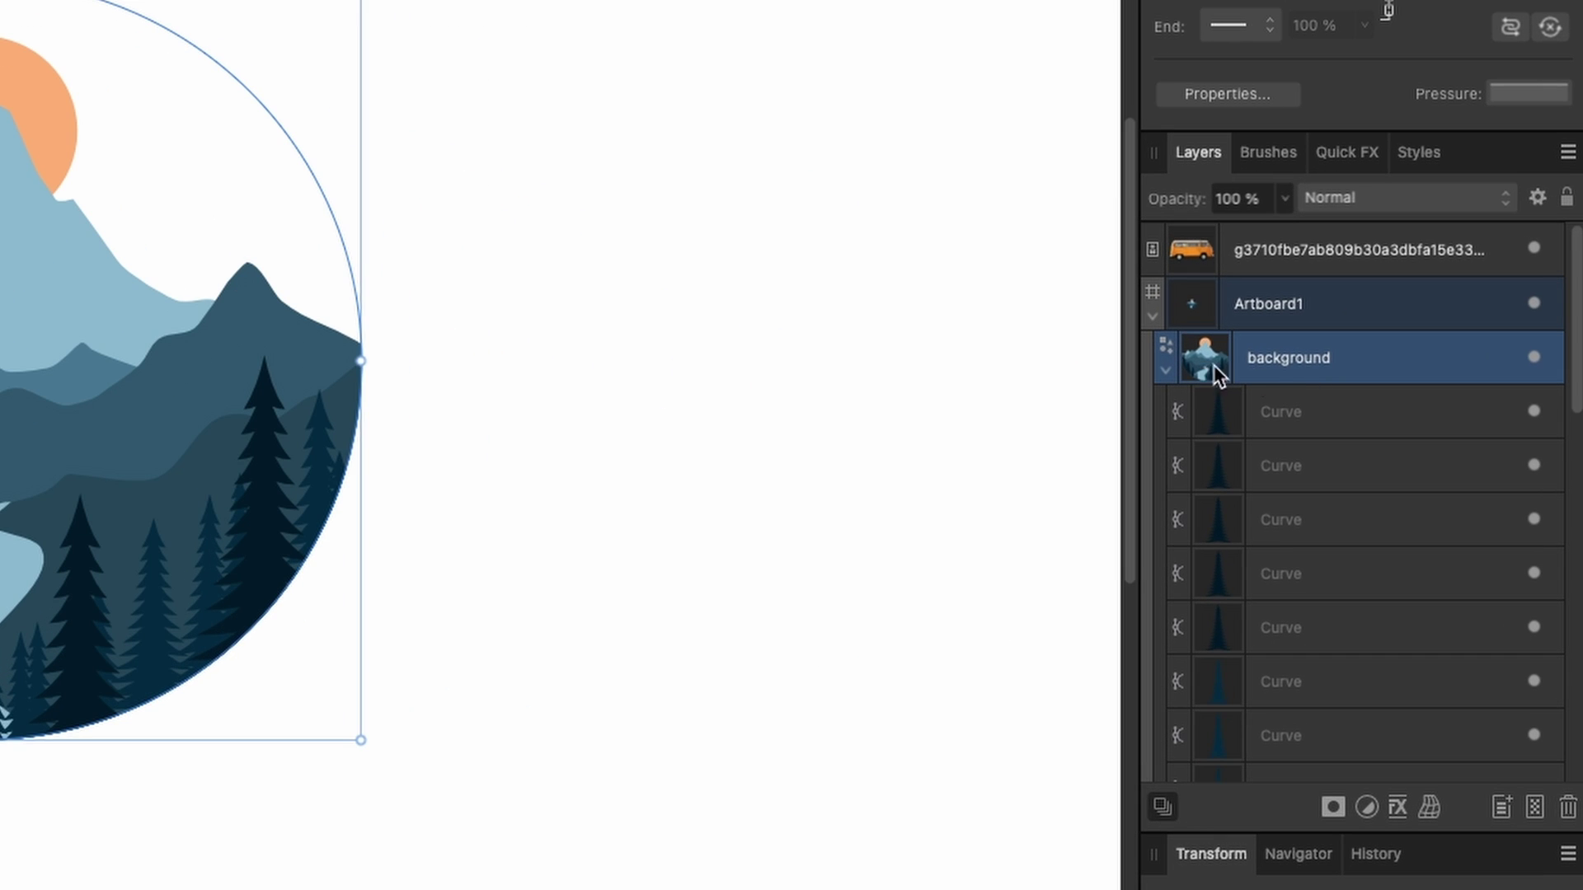
left_click(1316, 410)
scroll(1316, 405, "down", 5)
left_click(1299, 752, "shift")
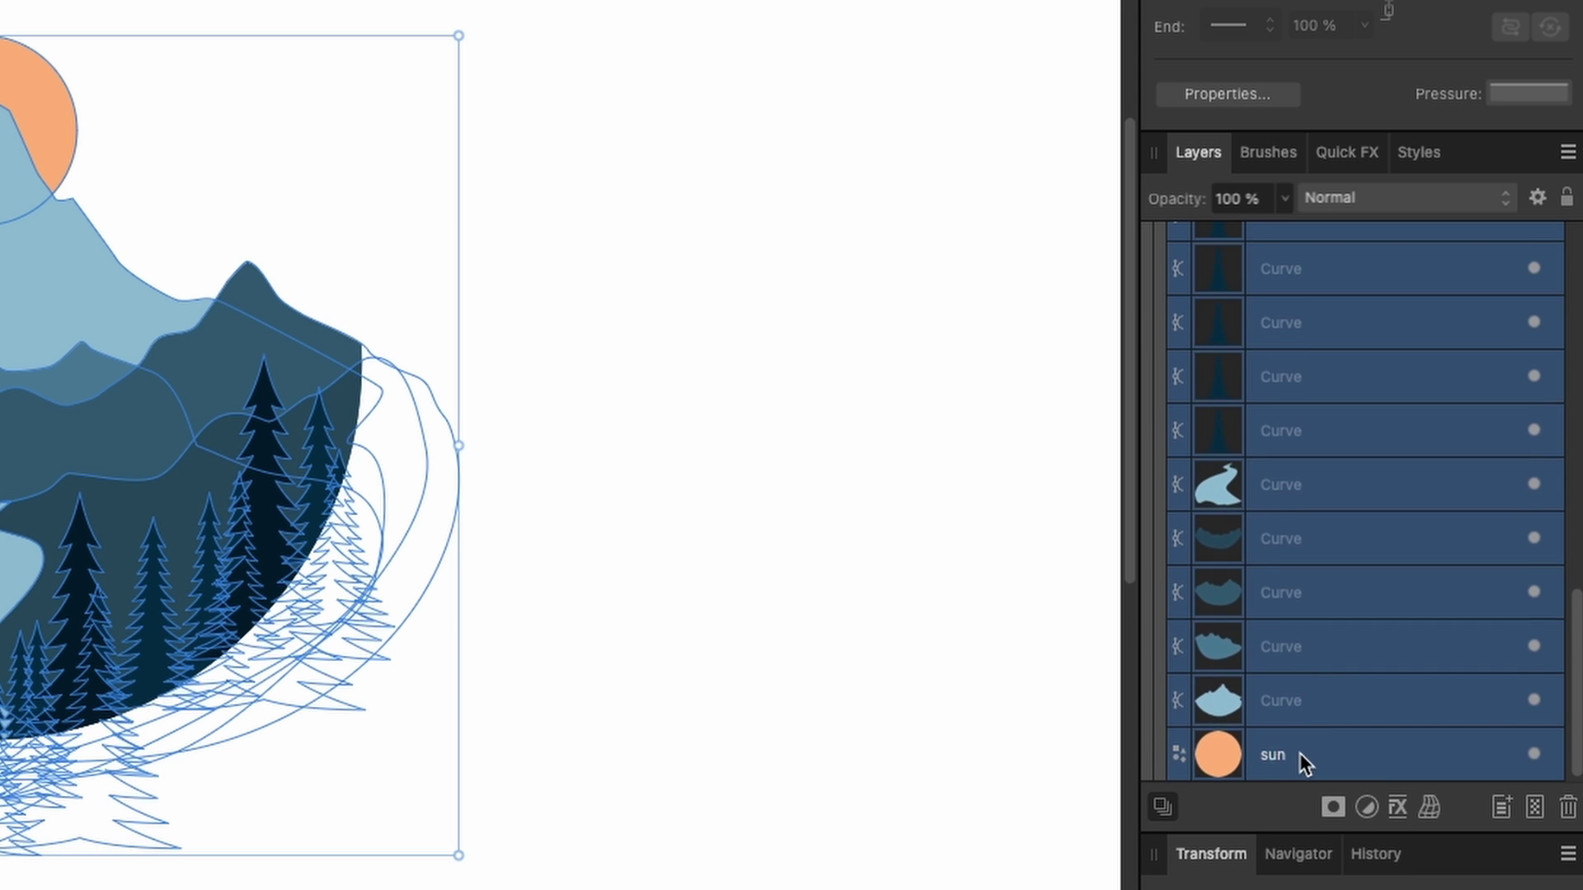
scroll(1301, 344, "up", 10)
scroll(1304, 327, "up", 5)
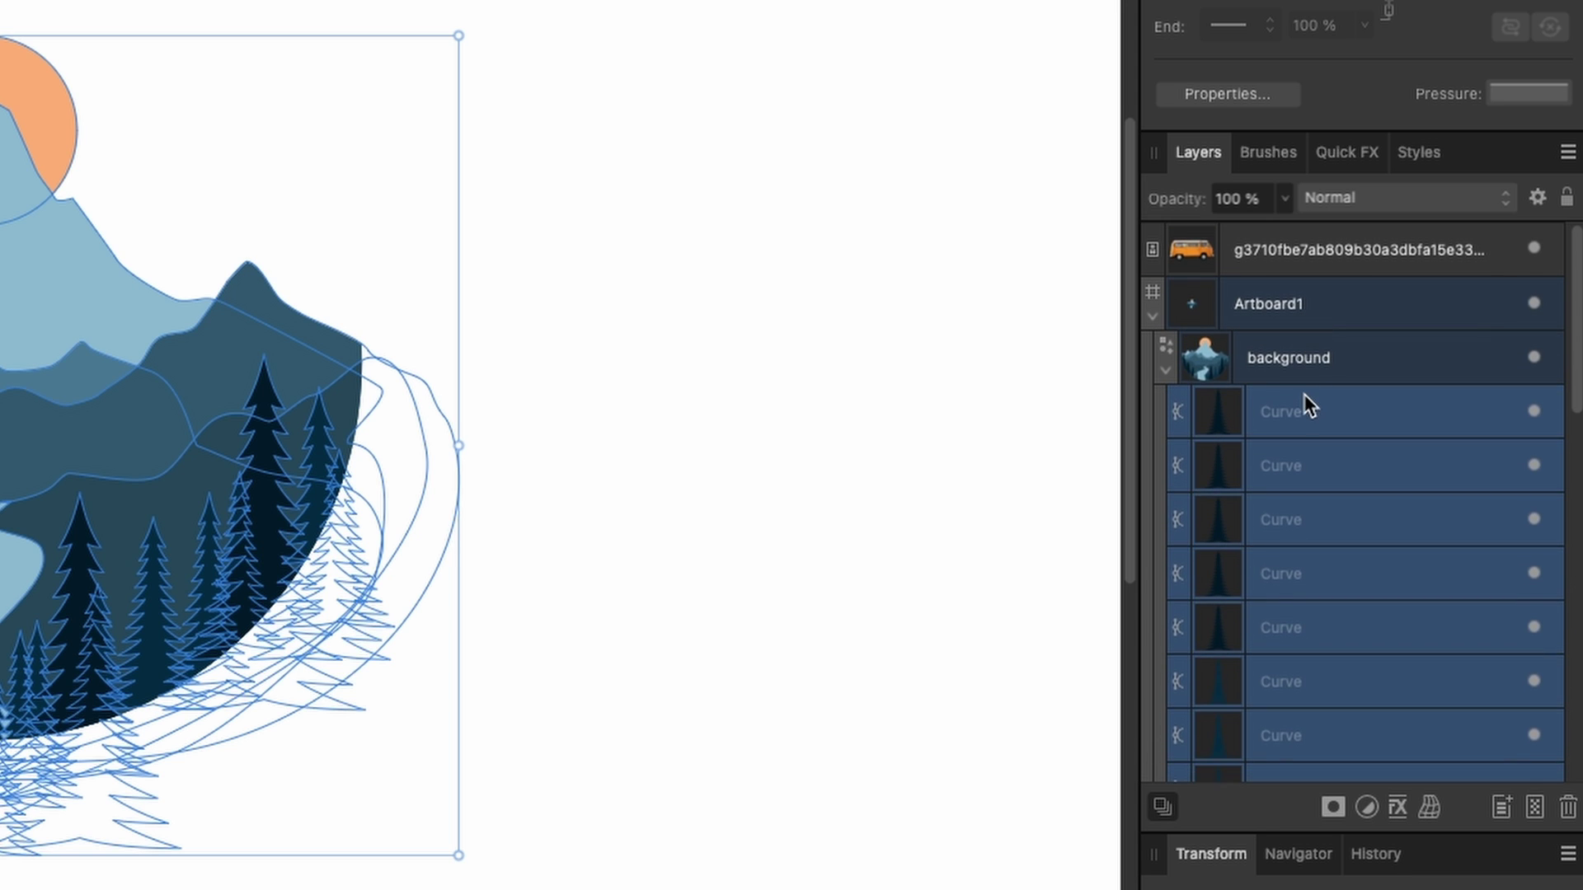
left_click_drag(1305, 395, 1310, 339)
Delete the leftover background circle below the released landscape layers
scroll(1309, 338, "down", 10)
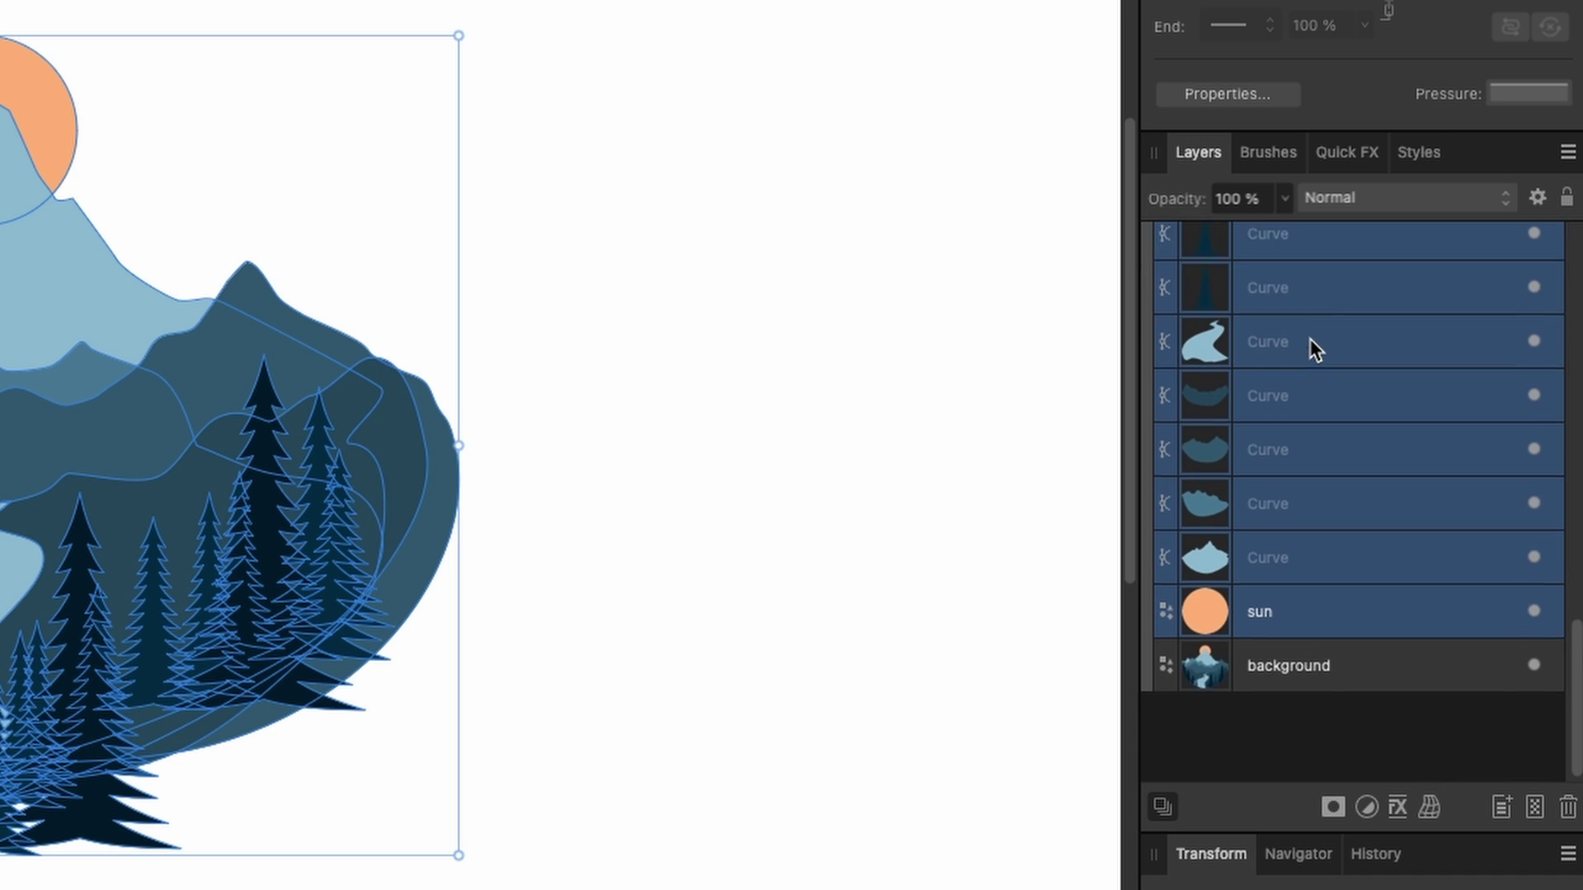
left_click(1278, 756)
key("BackSpace")
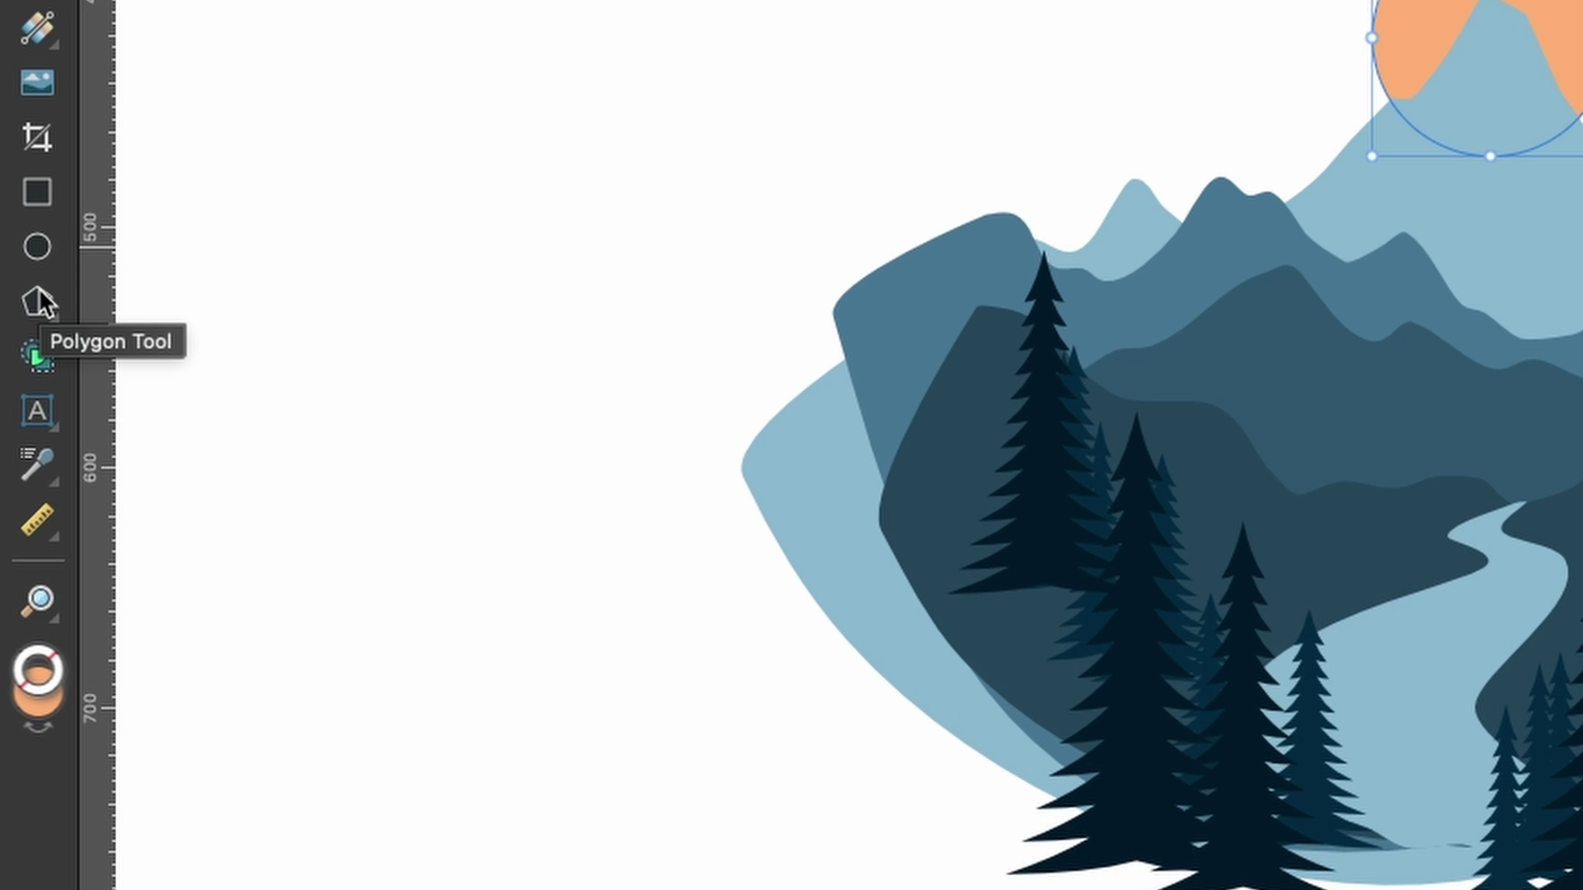
Draw a five-sided polygon about 460 px wide and high and position it around the mountain landscape
left_click(38, 299)
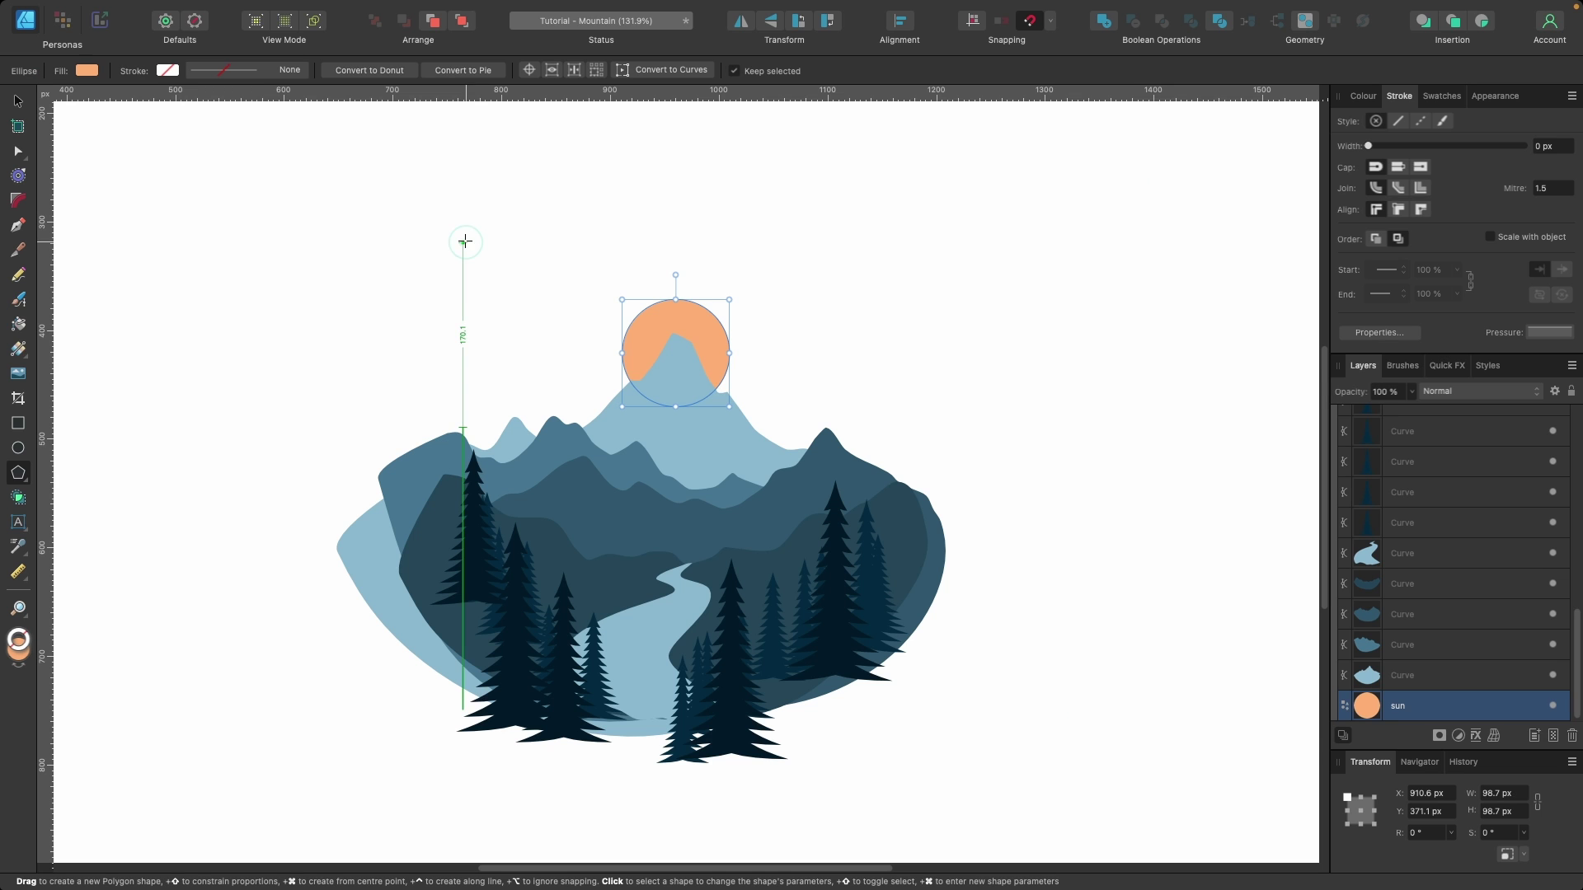
left_click_drag(462, 243, 971, 729)
key("v")
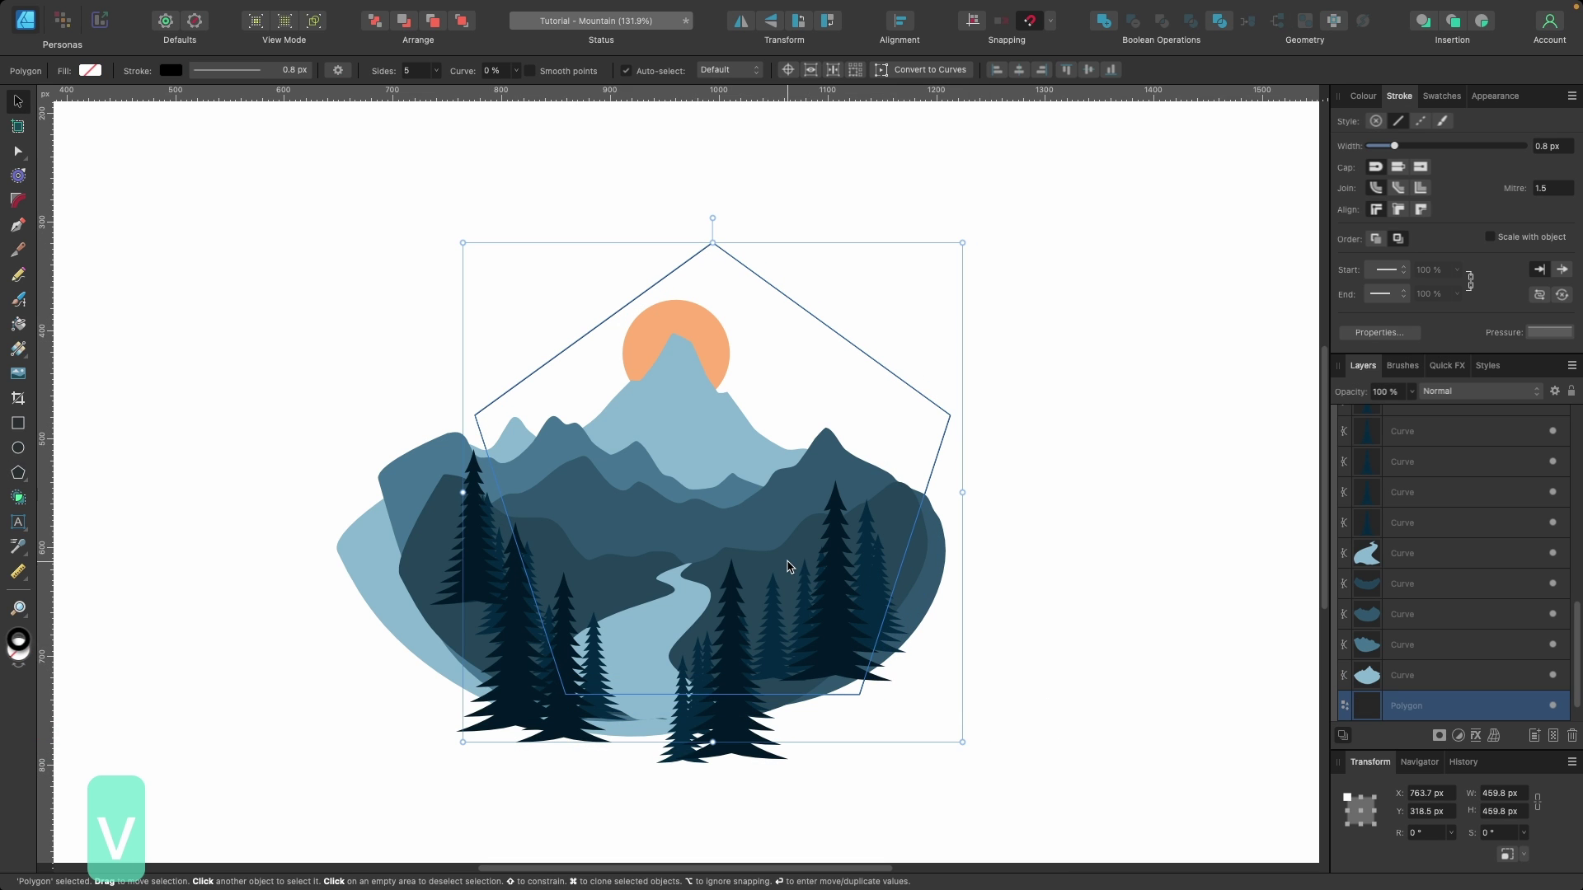
mouse_move(779, 566)
left_mouse_down()
mouse_move(717, 566)
mouse_move(750, 569)
left_mouse_up()
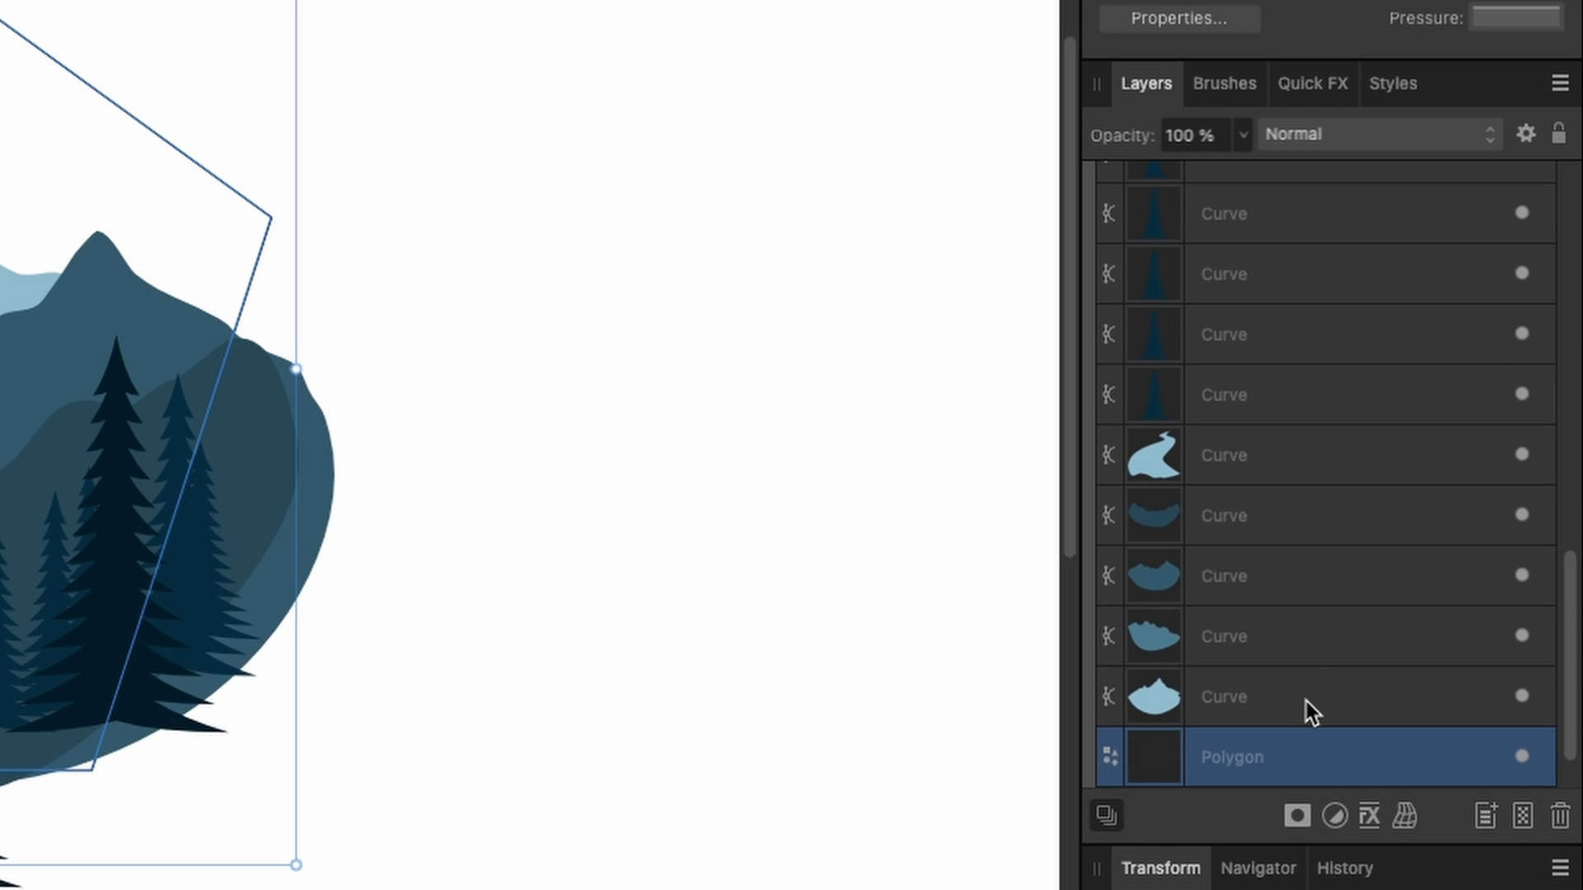
Select all the landscape curves together with the sun and clip them inside the pentagon
left_click(1306, 701)
scroll(1306, 684, "up", 10)
left_click(1295, 314, "shift")
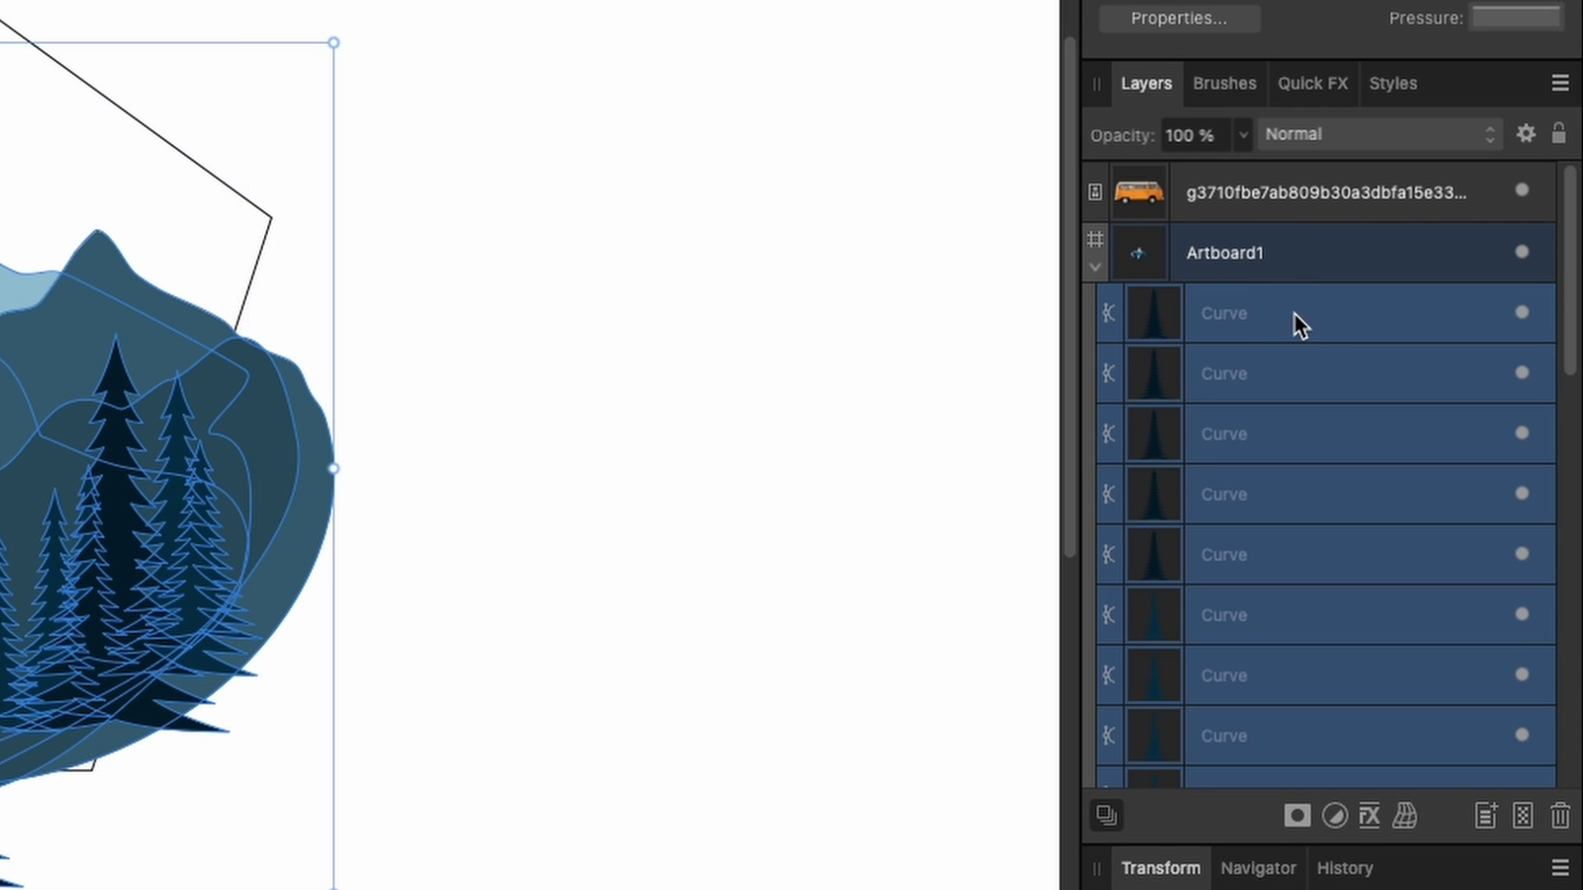
scroll(1294, 314, "down", 5)
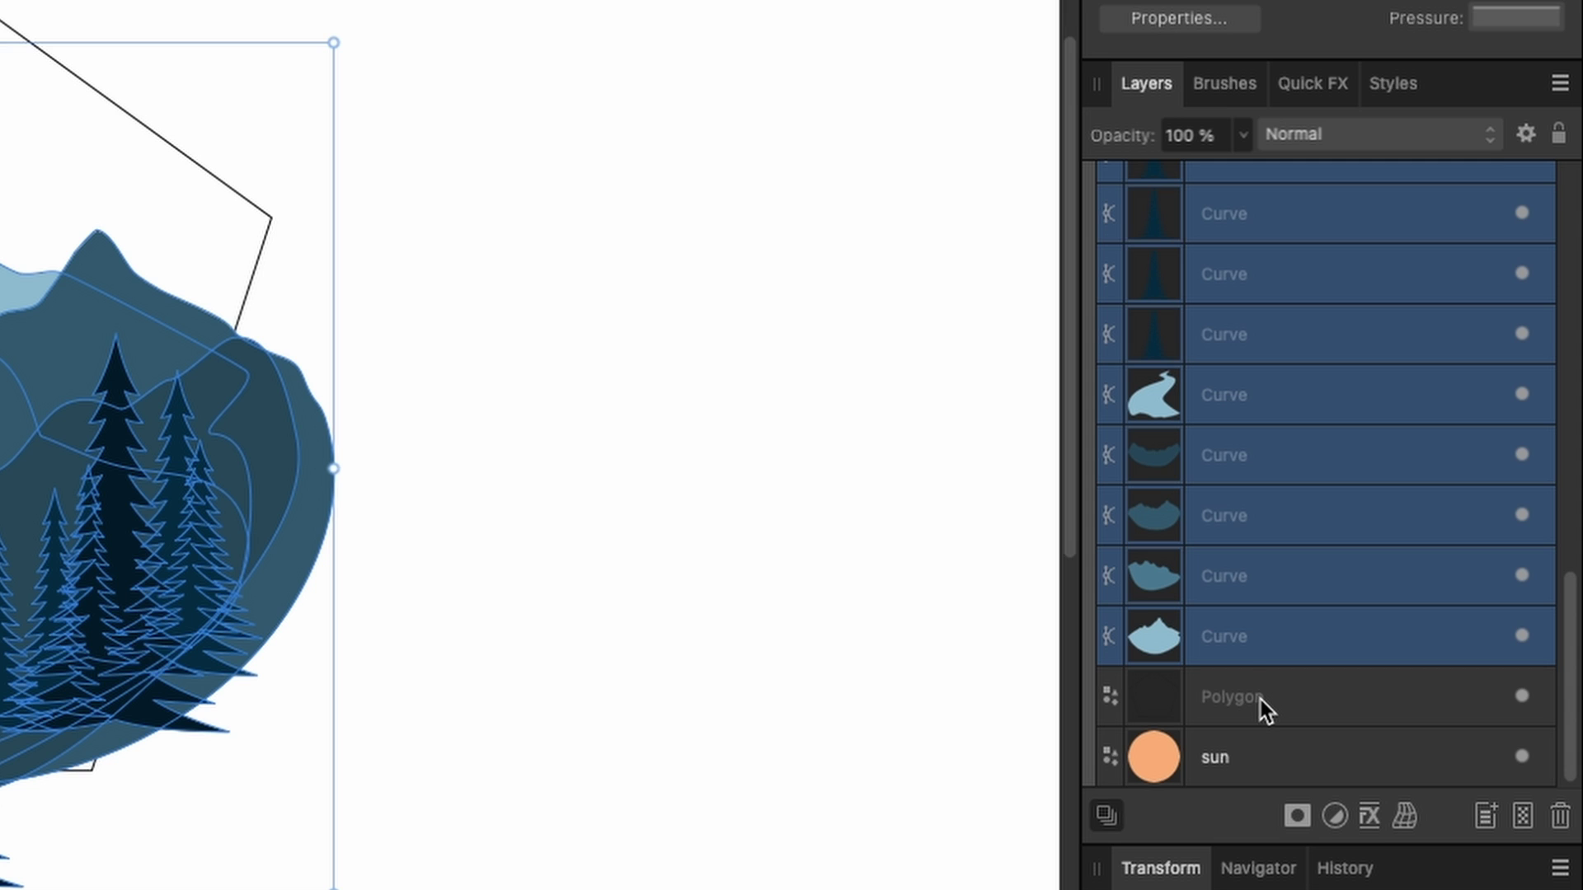
left_click(1243, 729, "super")
left_click_drag(1253, 635, 1249, 695)
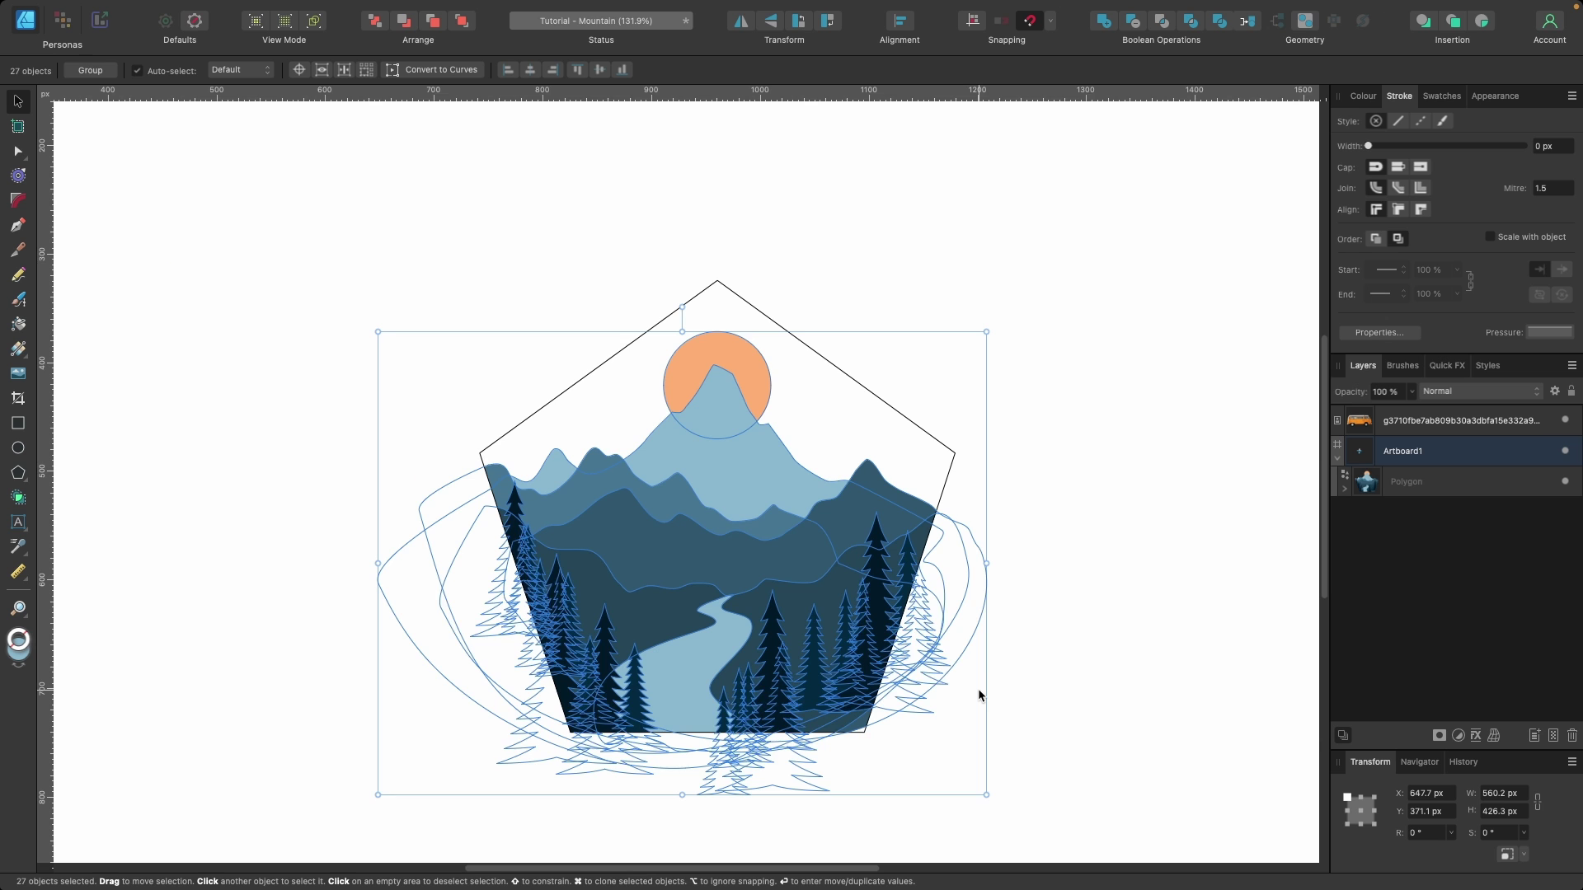
Move the large dark pine near the pentagon's lower-right corner down until its base extends past the bottom edge
scroll(384, 724, "up", 3)
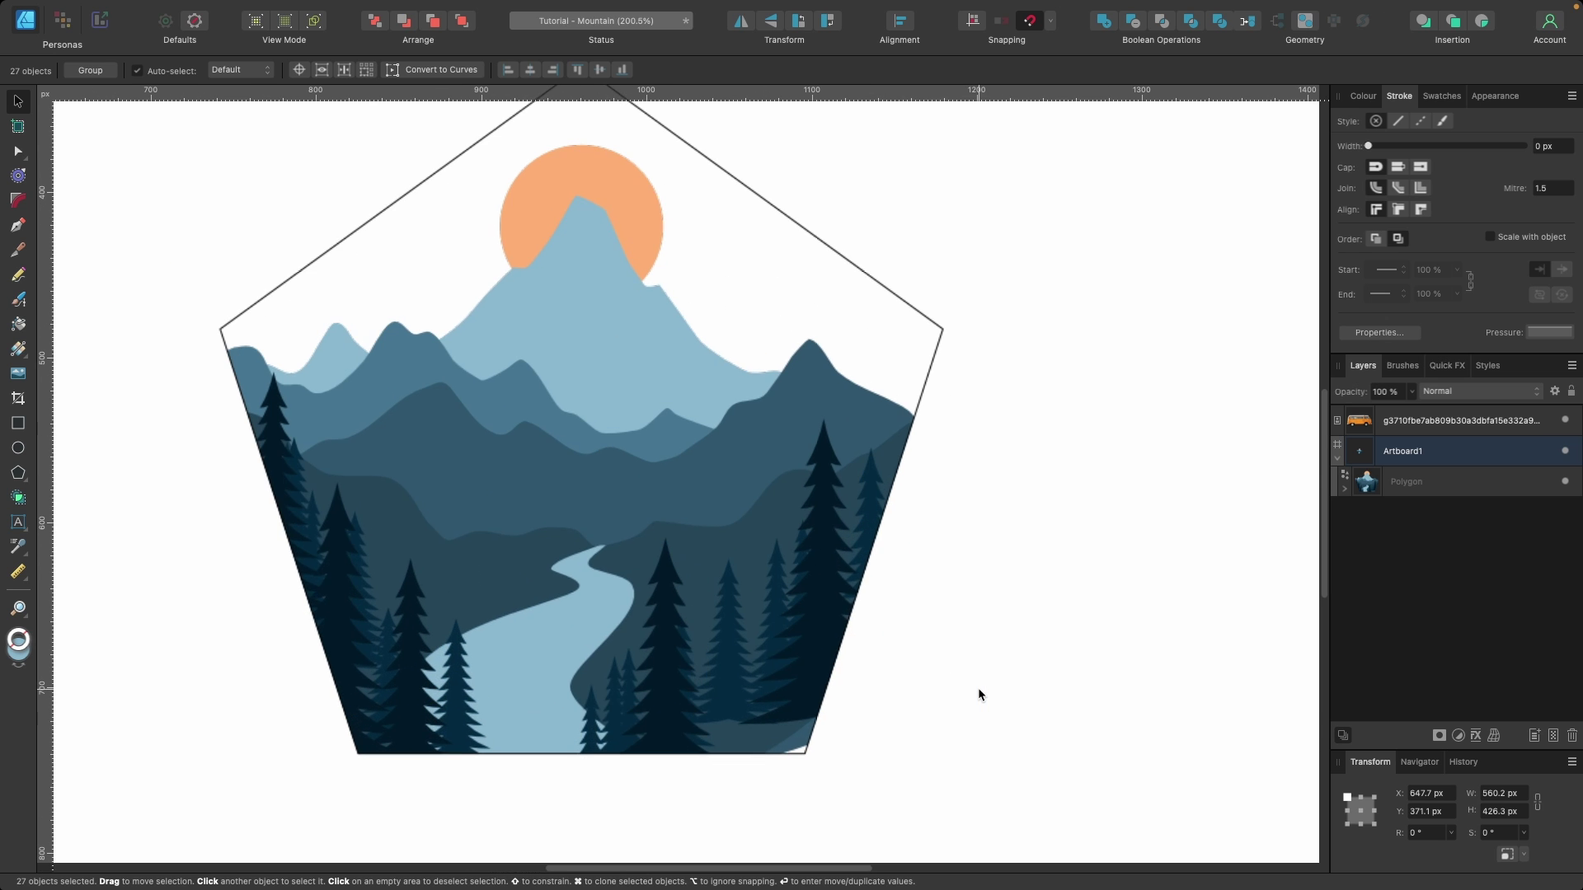
scroll(978, 688, "up", 5)
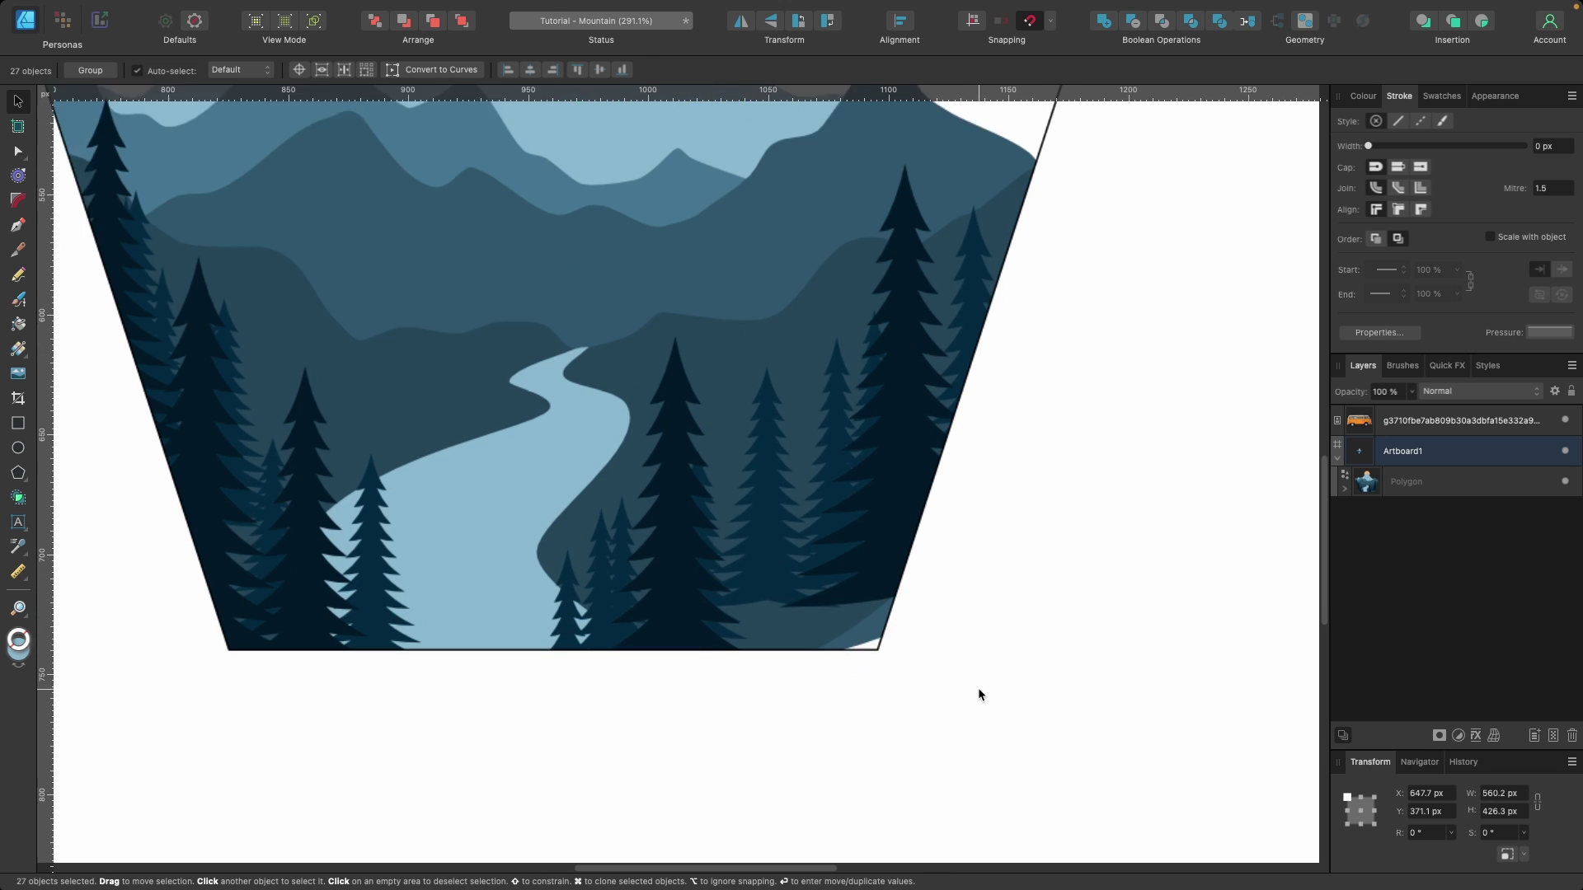
scroll(978, 688, "up", 1)
left_click(868, 577)
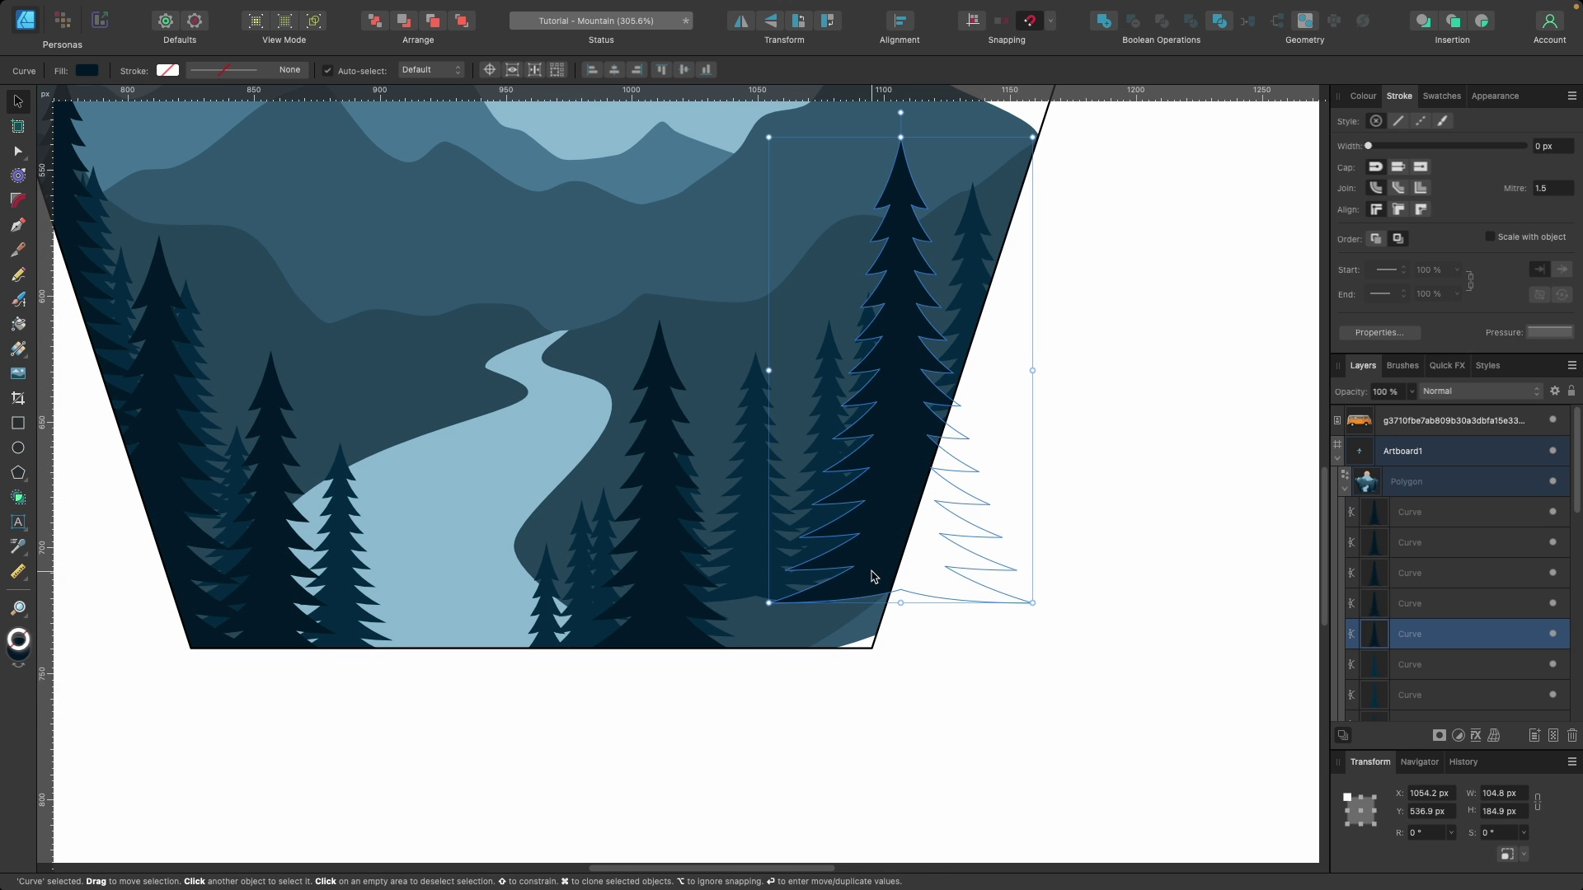
left_click_drag(872, 577, 873, 651)
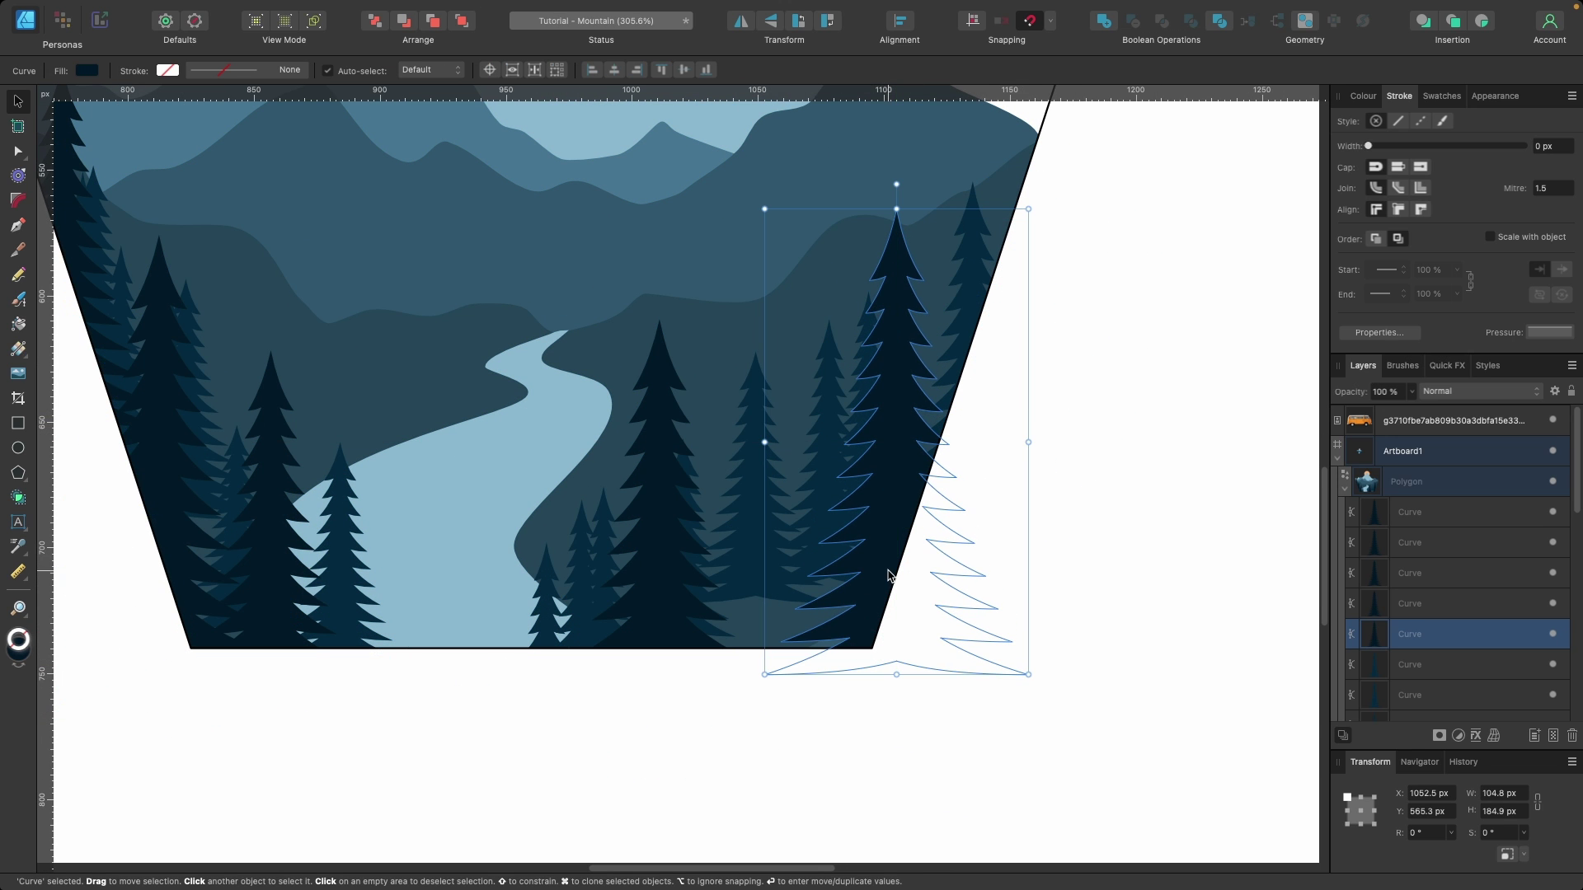
Move the lighter pines beside the large dark one down so their bases extend past the pentagon's bottom edge
scroll(889, 575, "up", 2)
left_click(760, 583)
left_click_drag(760, 583, 785, 660)
left_click_drag(829, 507, 820, 583)
left_click(777, 577)
scroll(778, 576, "down", 3)
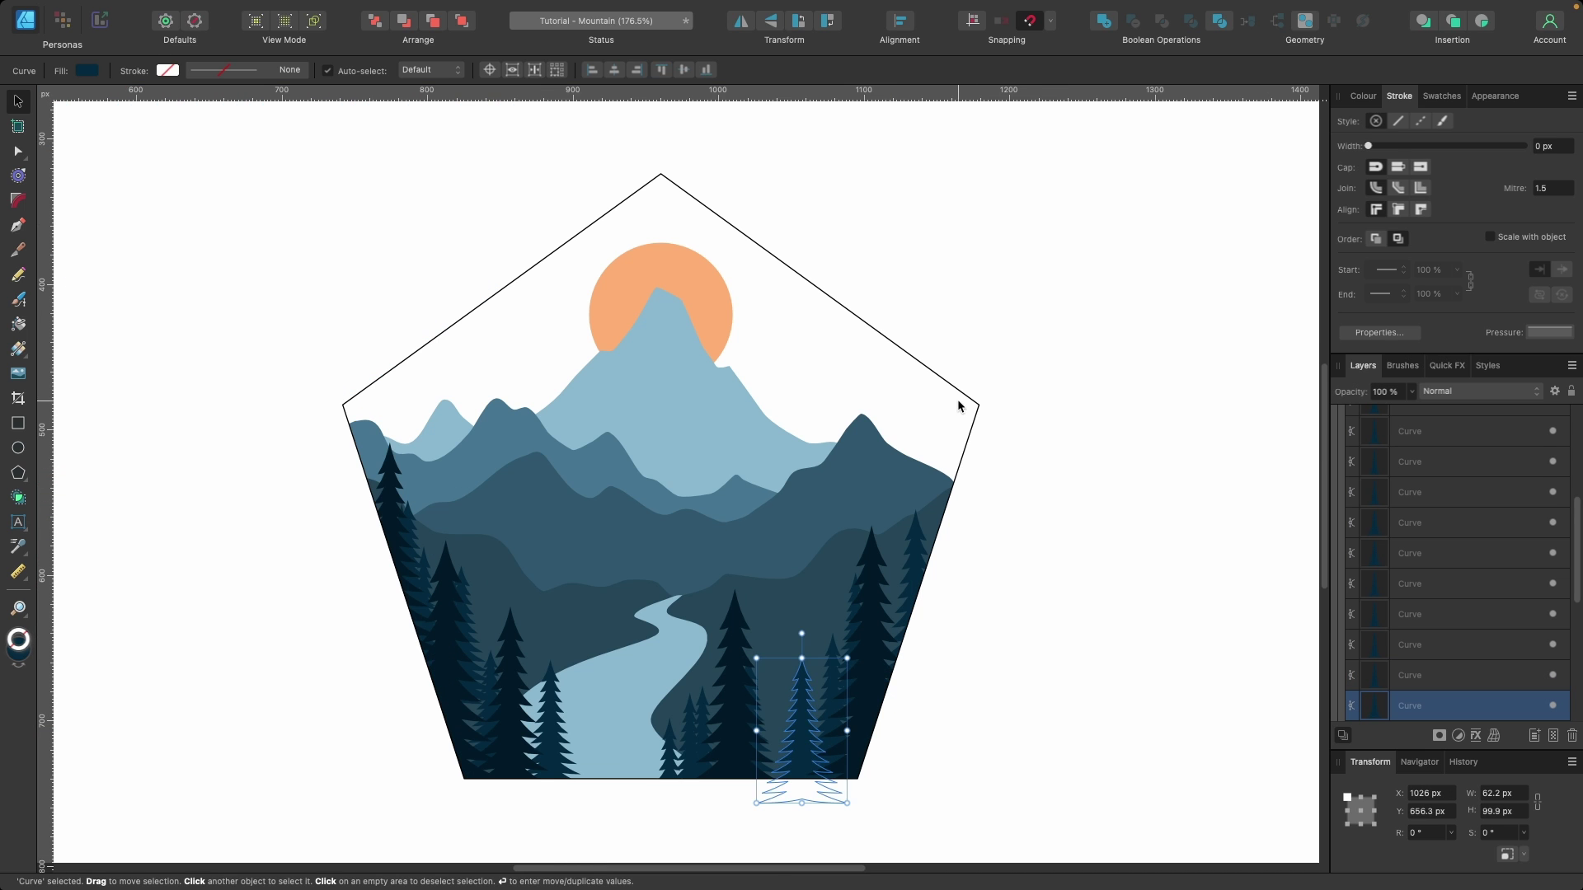
Try four sides on the polygon framing the landscape and set it to six sides
left_click(963, 393)
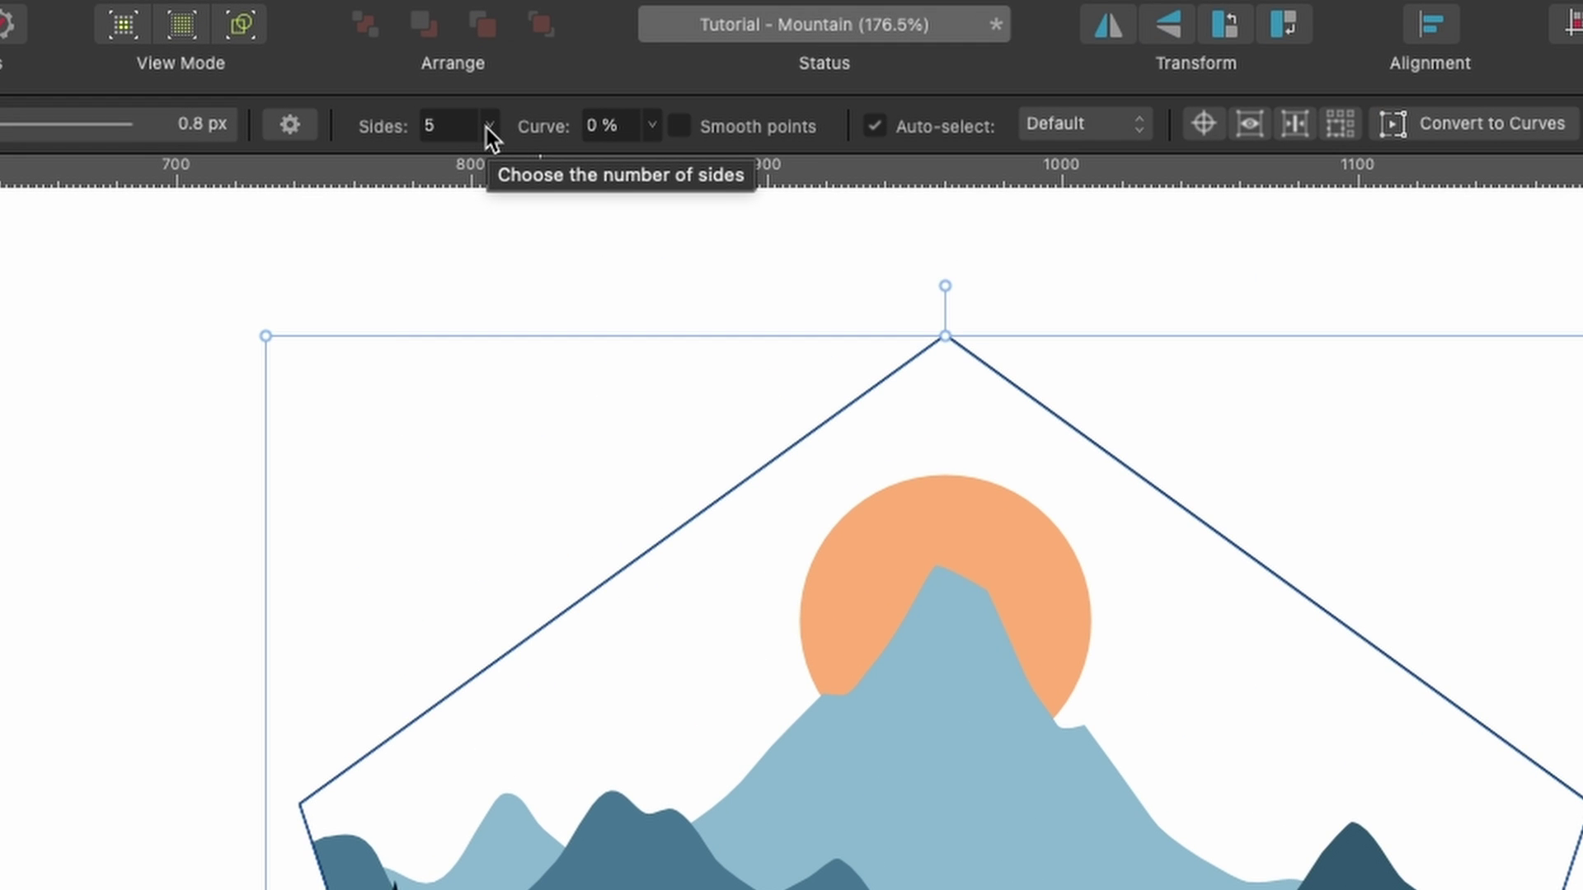
left_click(436, 71)
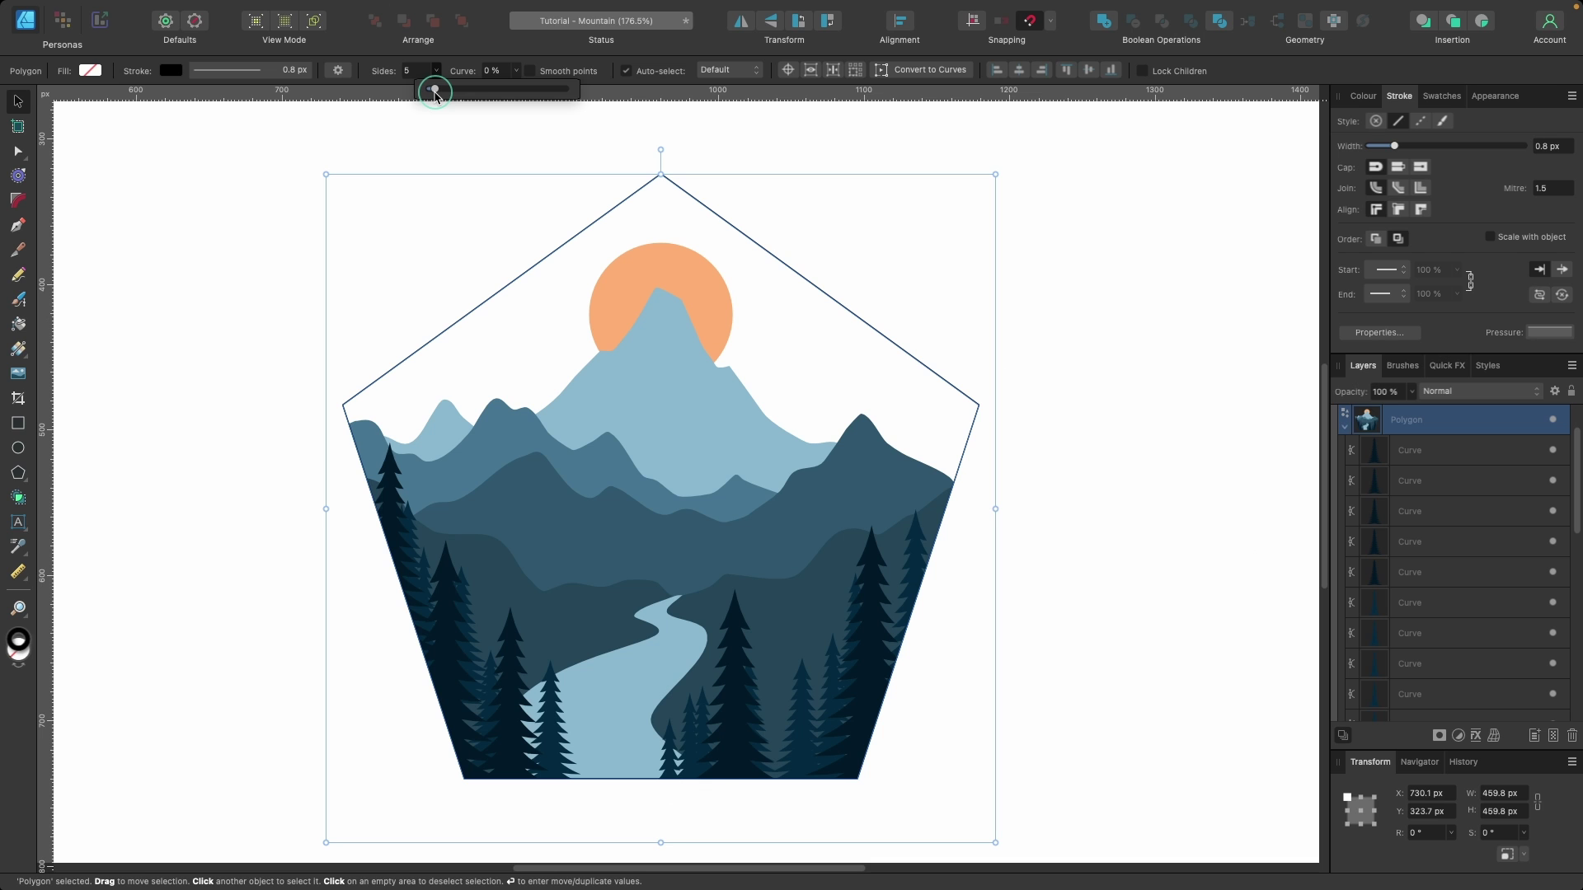
left_click_drag(487, 166, 483, 170)
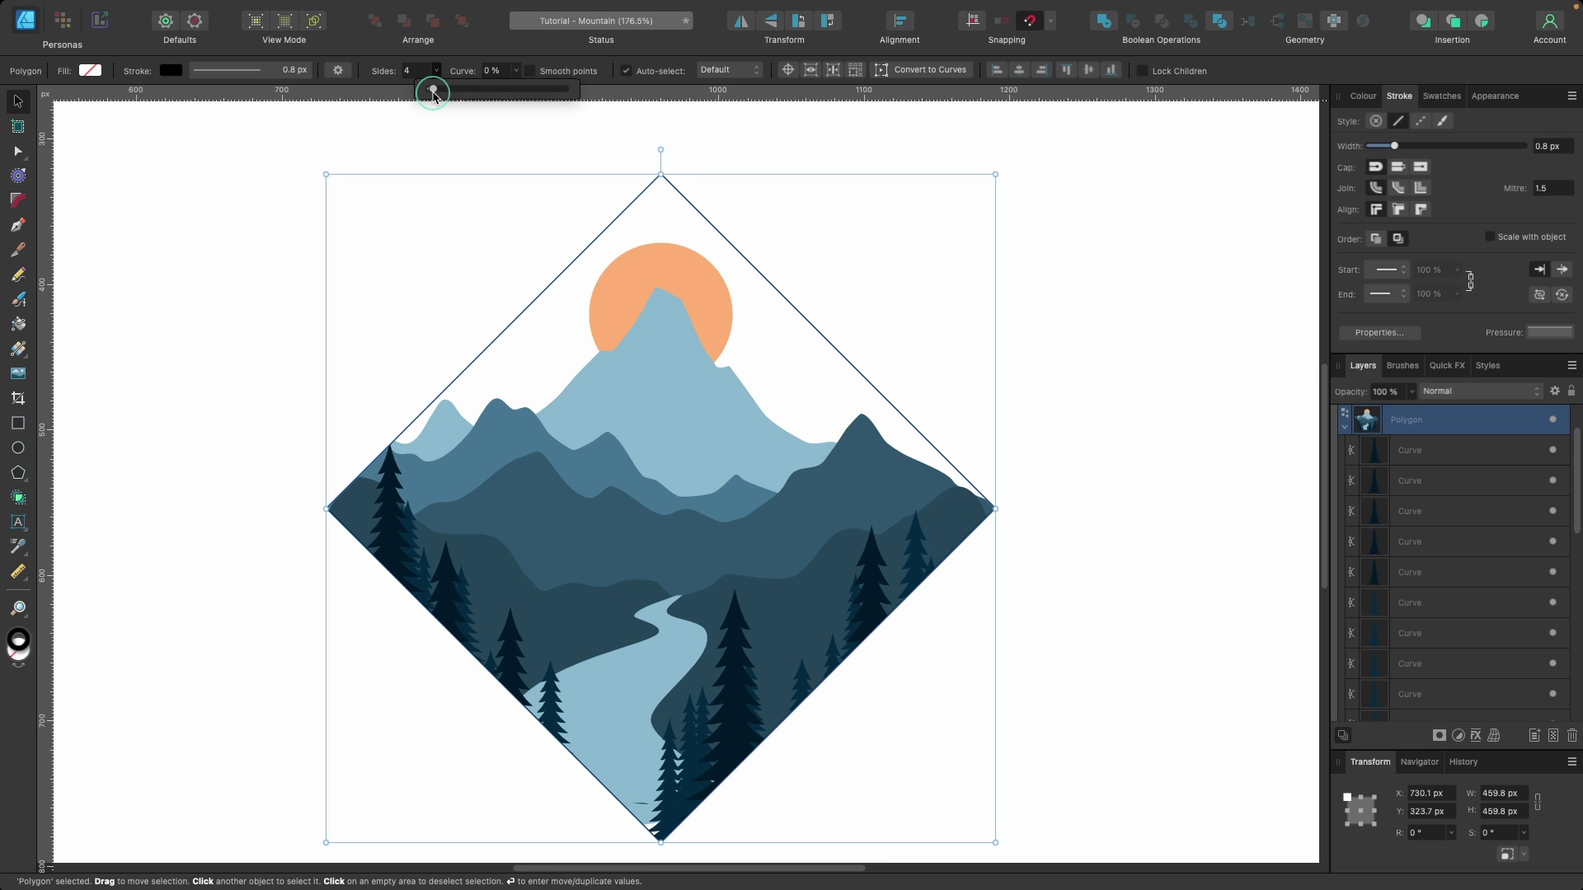
left_click_drag(434, 96, 437, 97)
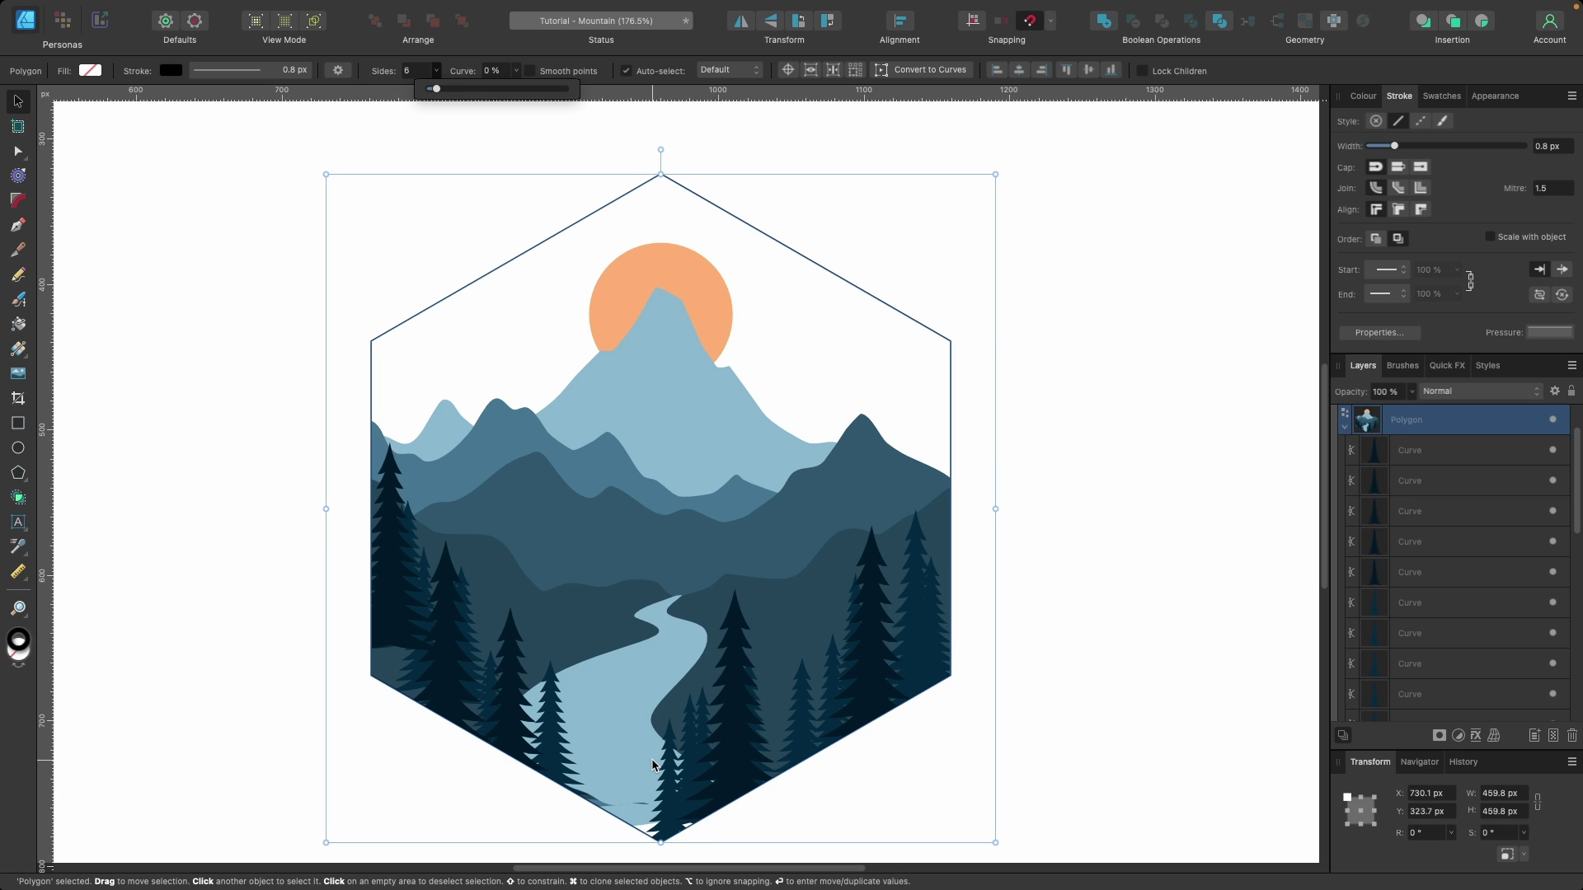
Remove the stroke from the hexagon that frames the mountain landscape
left_click(956, 376)
scroll(956, 376, "down", 2)
left_click(942, 374)
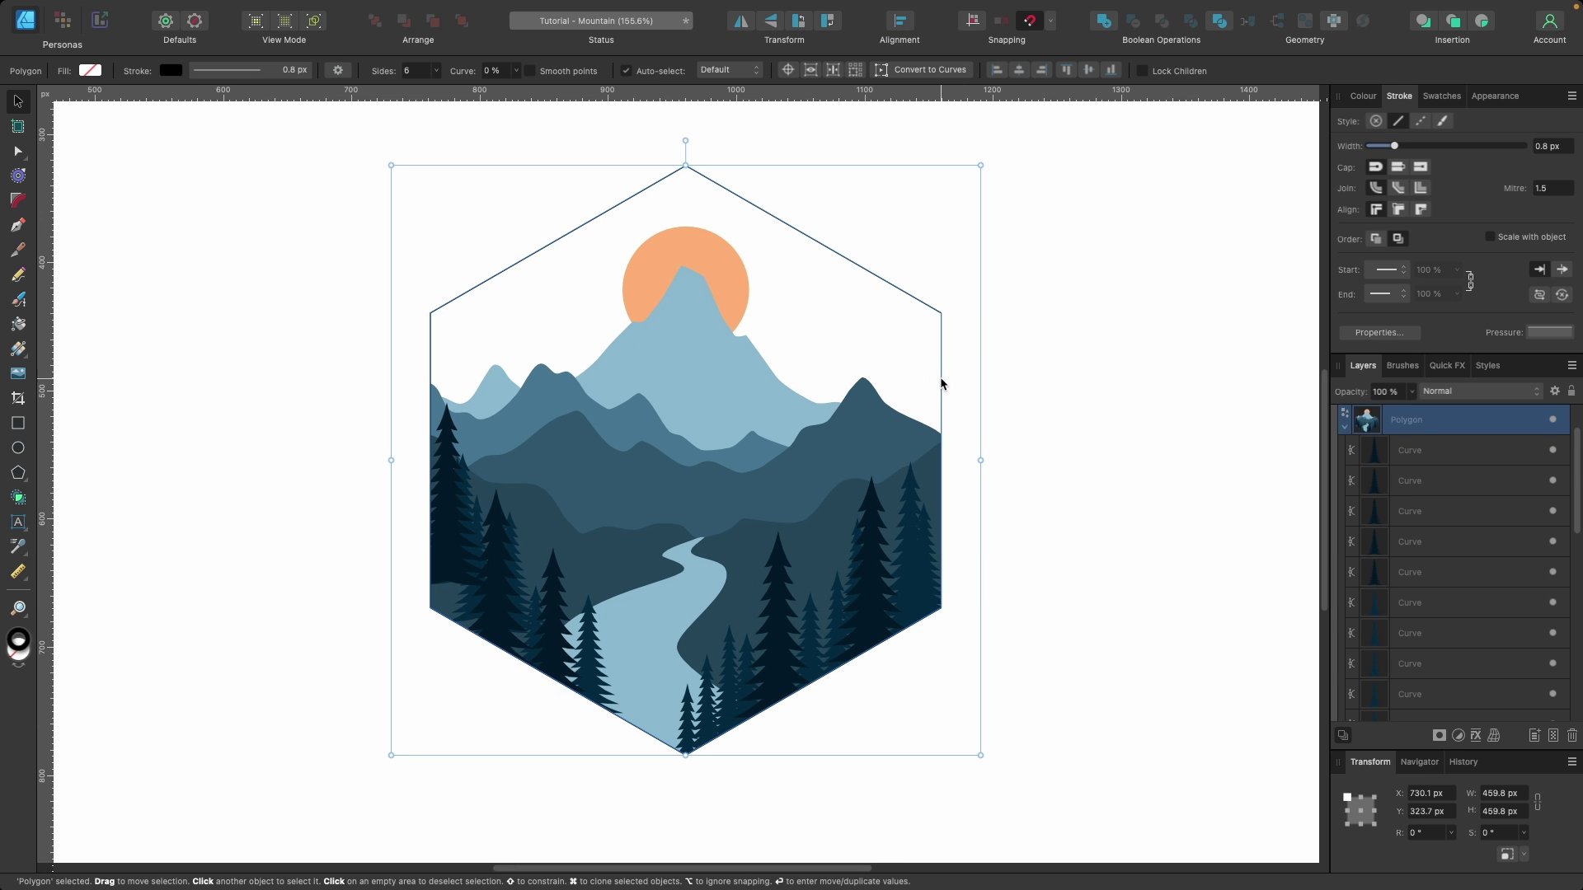
left_click(1364, 97)
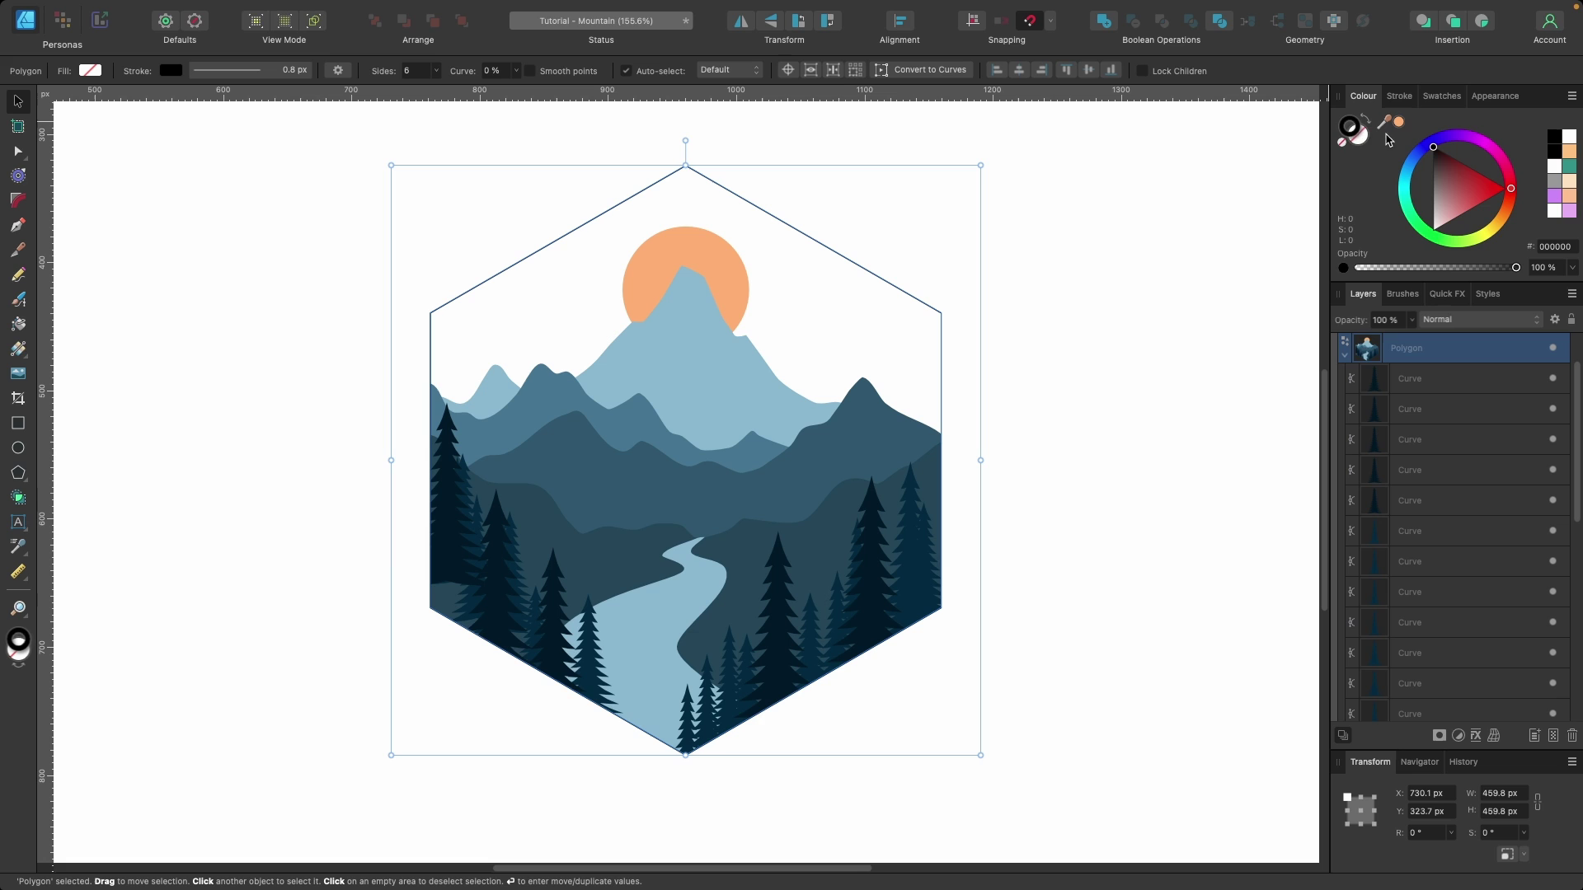
left_click(1344, 146)
left_click(1083, 408)
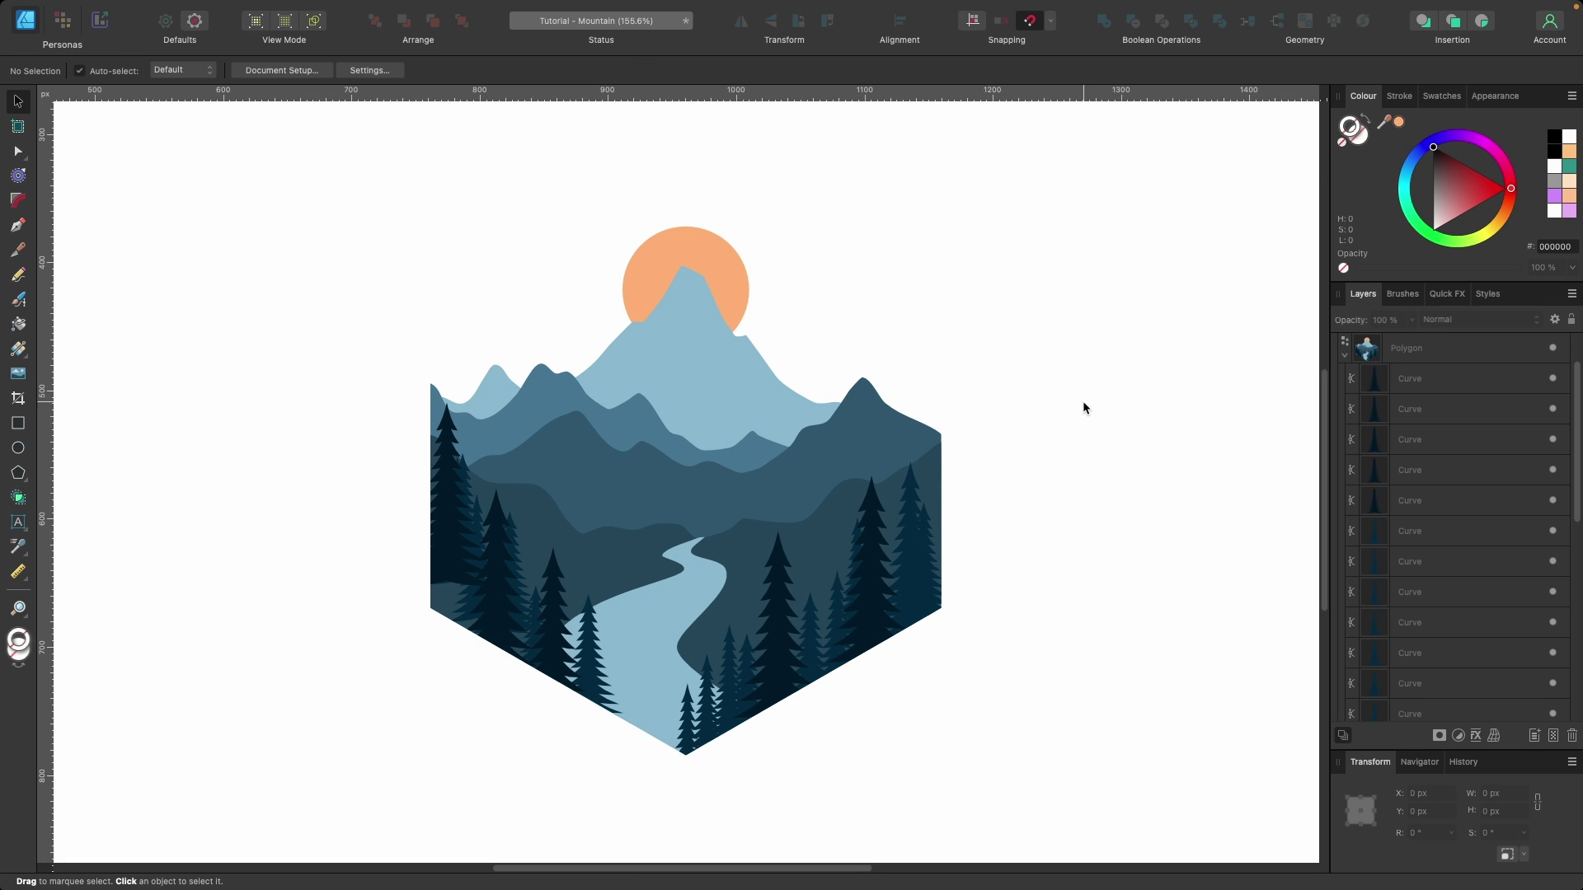
Move the orange camper van image up onto the artboard, over the mountain landscape
left_click(873, 516)
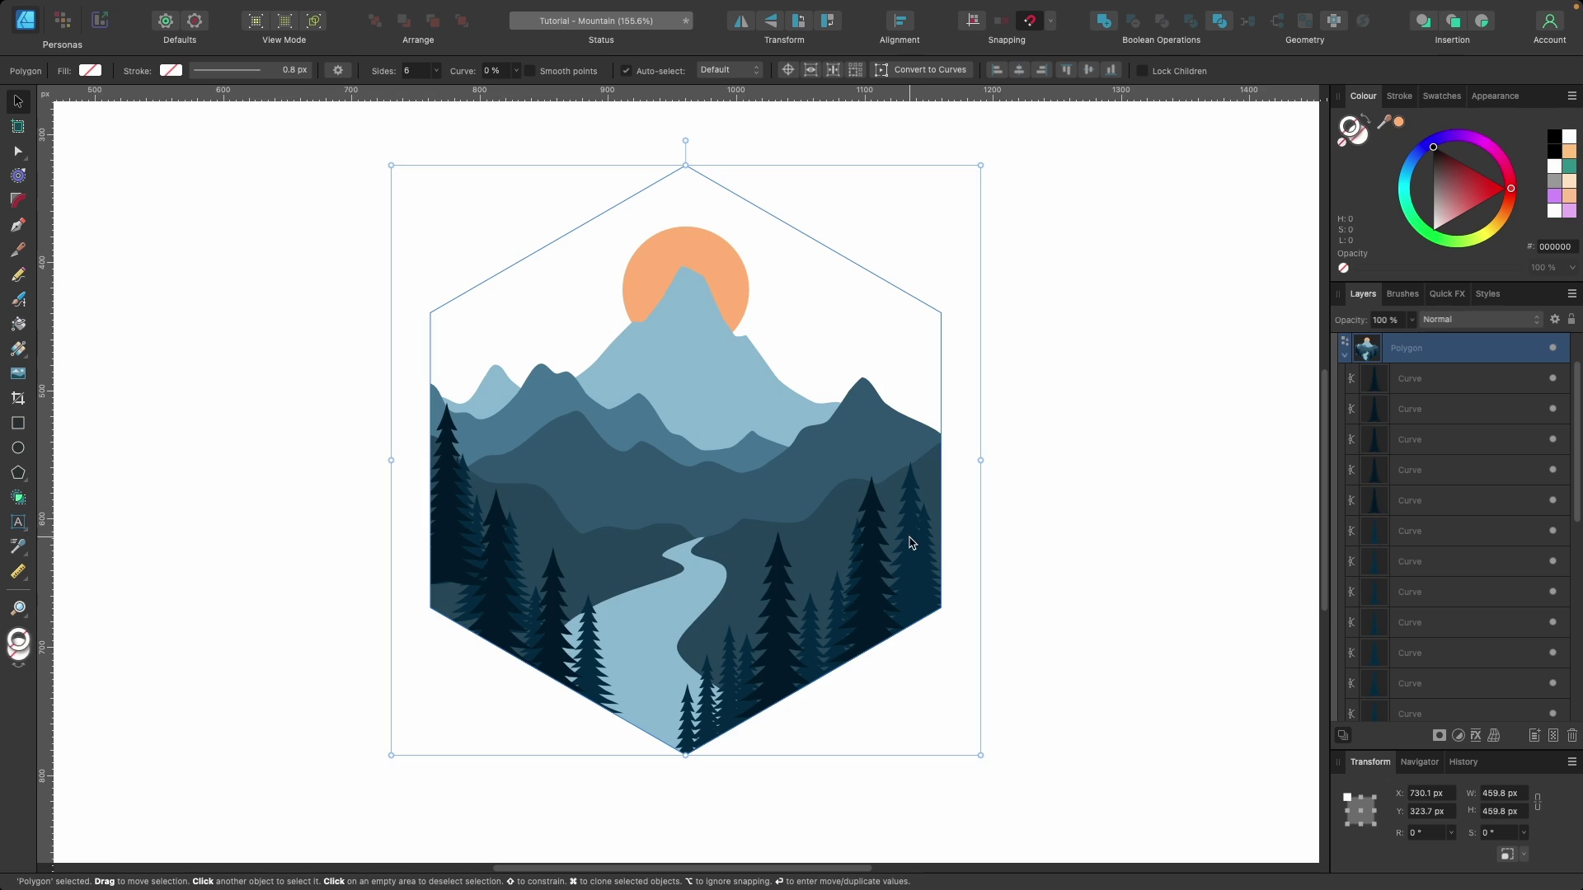
scroll(912, 542, "down", 5)
scroll(921, 558, "down", 2)
left_click(867, 818)
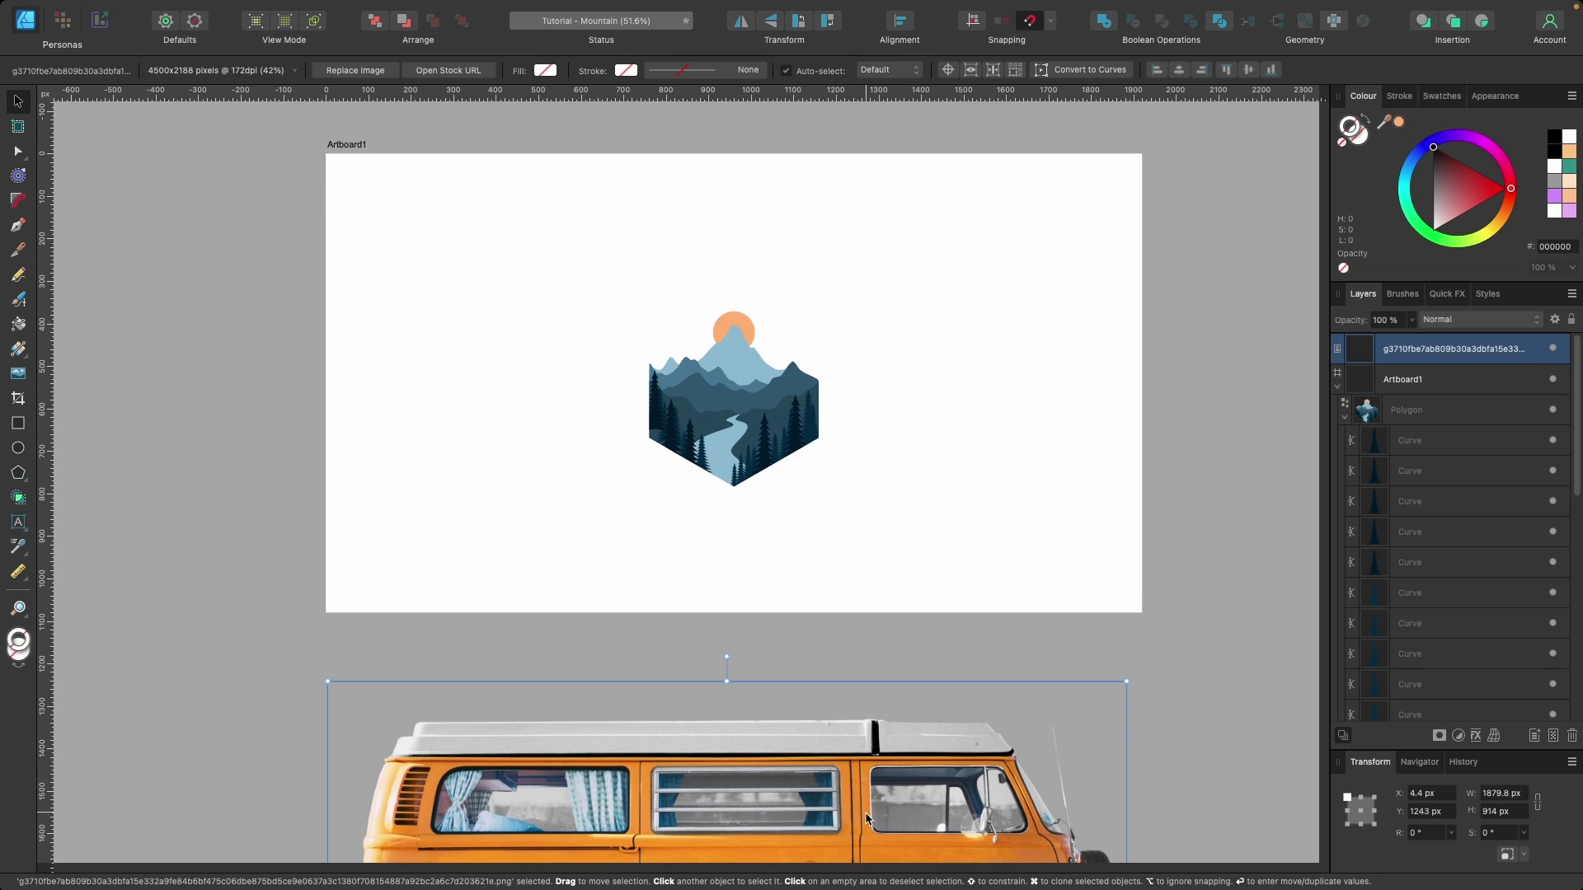
left_click_drag(867, 818, 873, 327)
Bring the hexagonal landscape in front of the van image and scale it down to fit on the van's middle door below the window
scroll(850, 383, "up", 5)
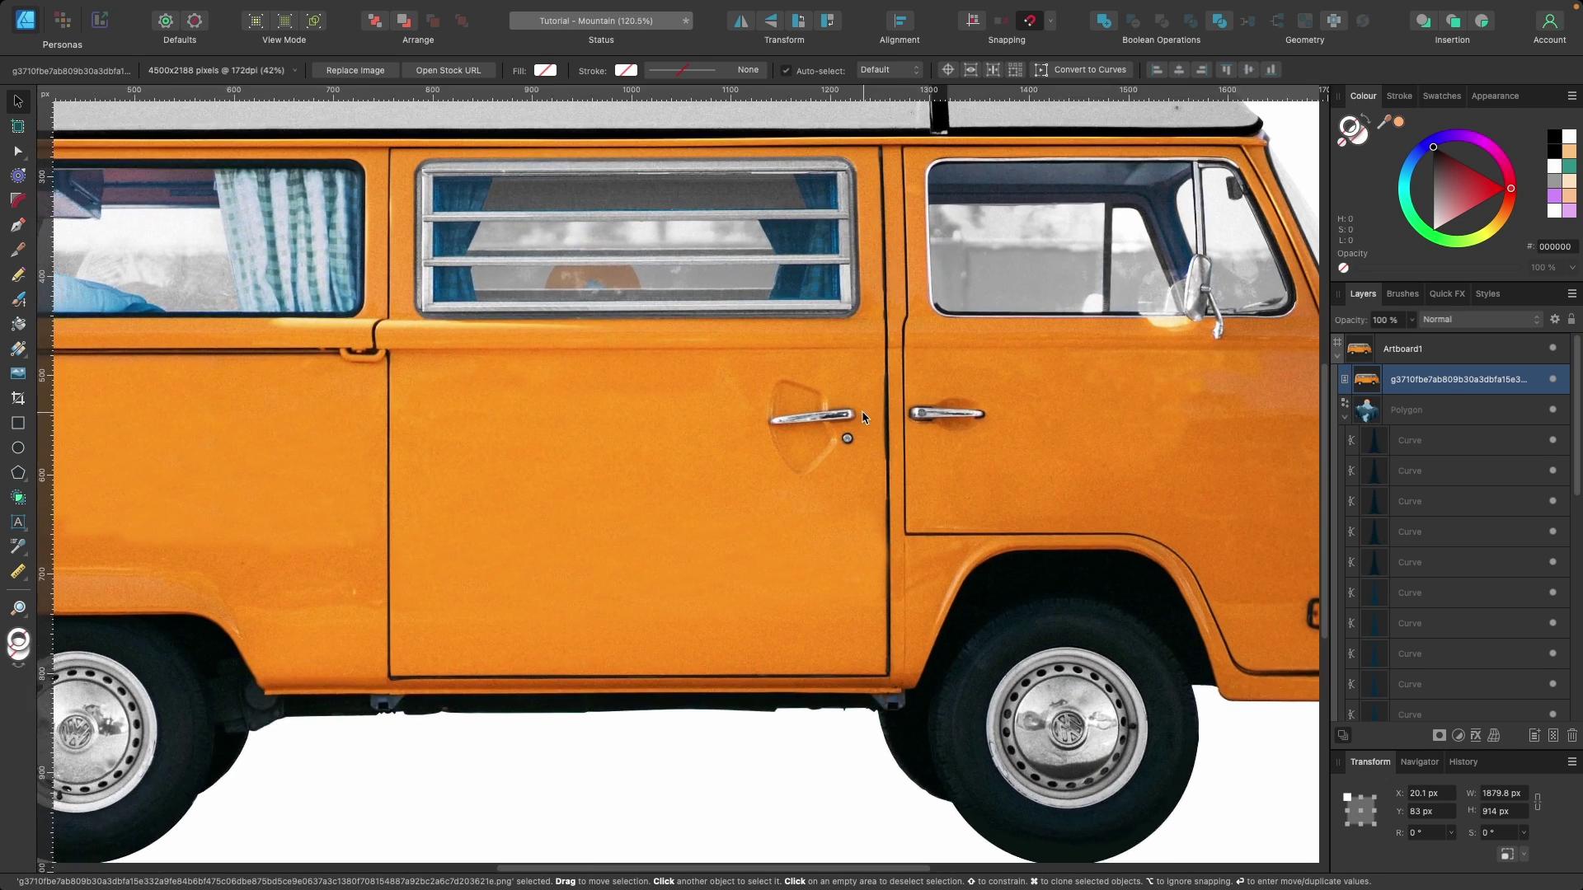
scroll(858, 425, "up", 3)
scroll(821, 493, "down", 4)
scroll(742, 371, "up", 3)
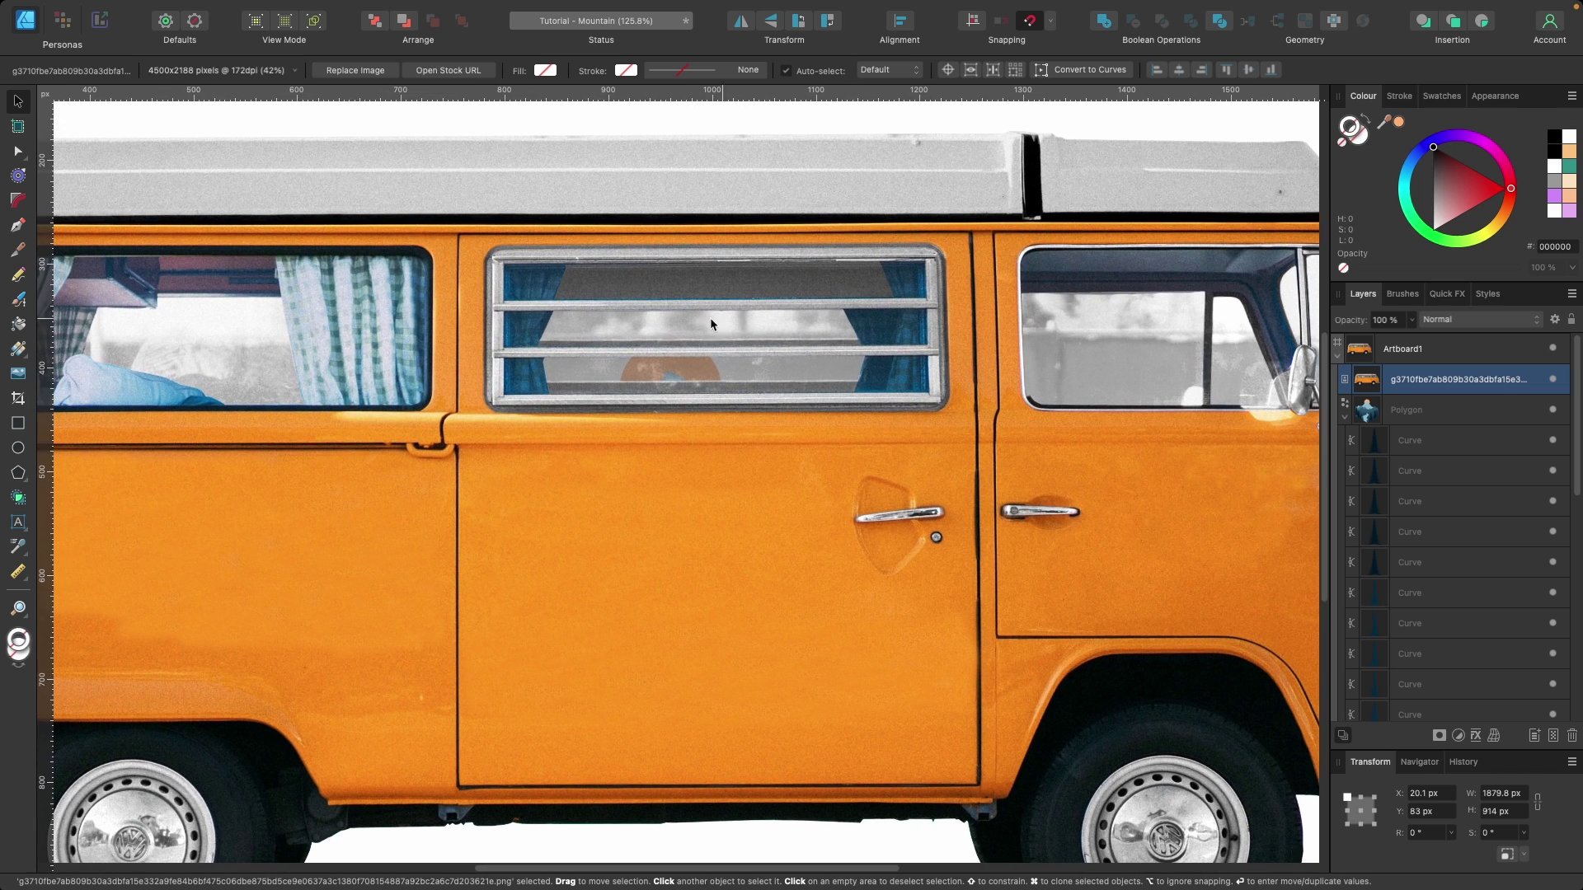
left_click(1345, 418)
left_click(1375, 416)
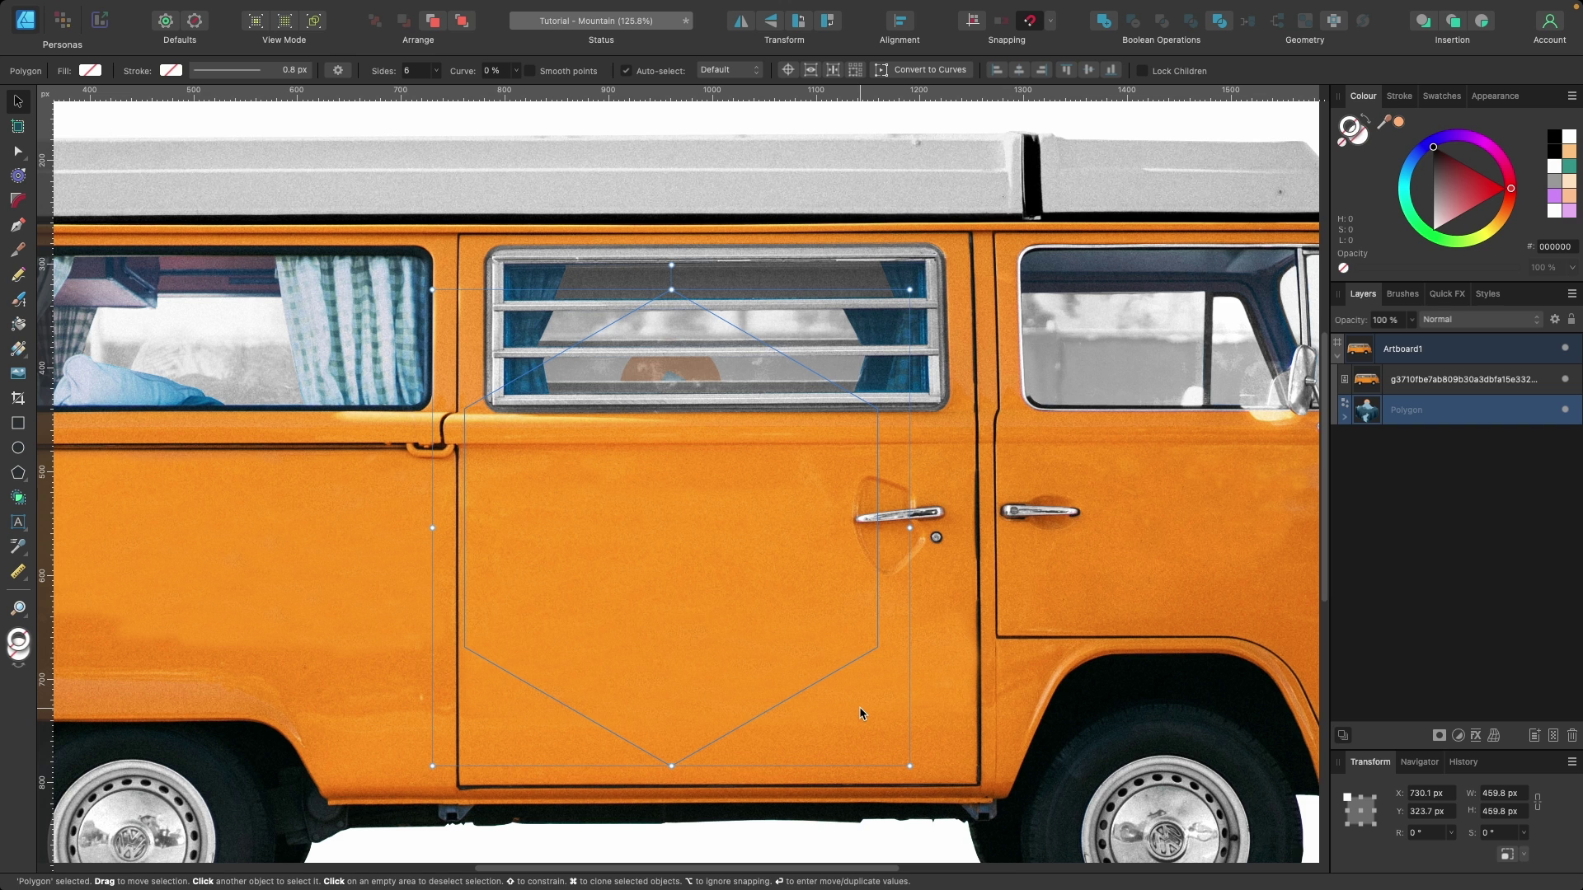
key("super+shift+bracketright")
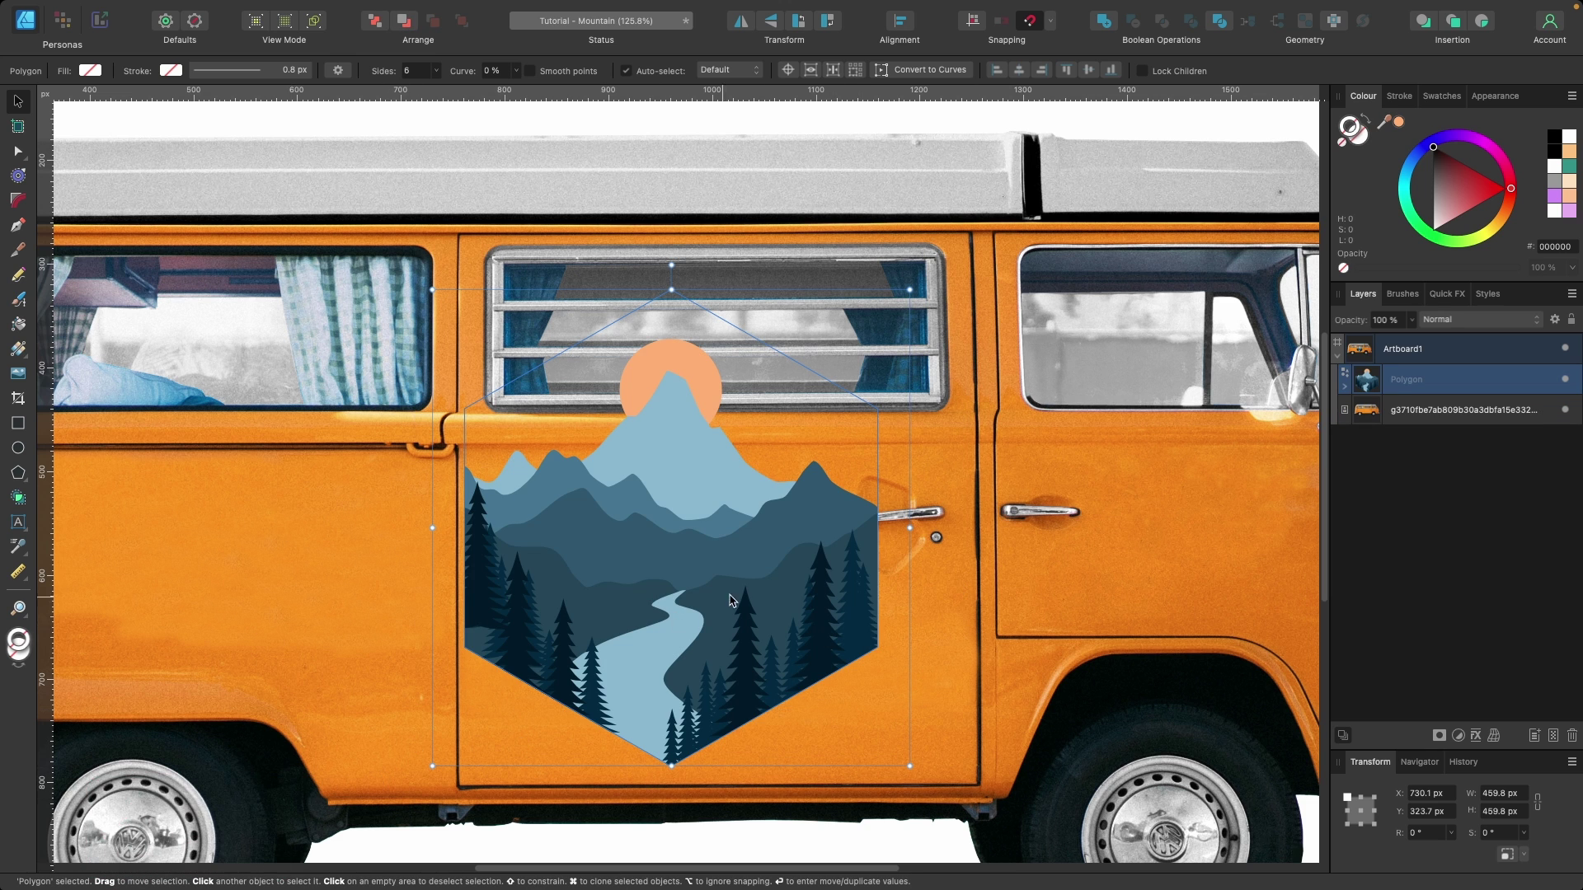
left_click_drag(729, 599, 768, 608)
left_click_drag(948, 298, 903, 388)
Change the fill of the landscape's sun to pale yellow FFE36F
scroll(781, 610, "up", 5)
left_click(611, 379, "super")
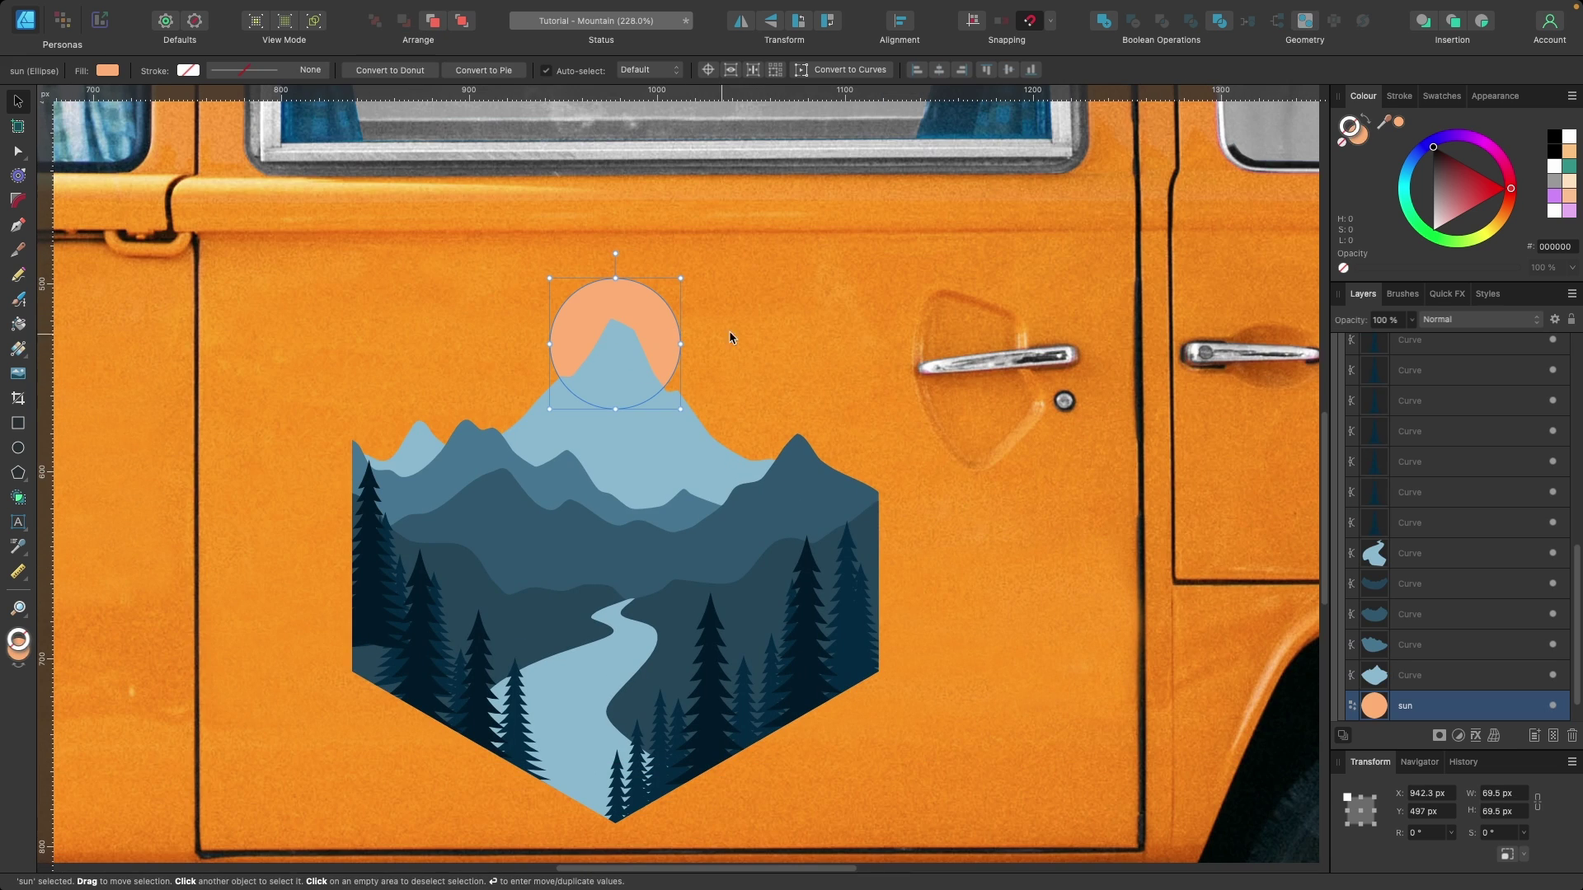
left_click(1467, 206)
key("super+z")
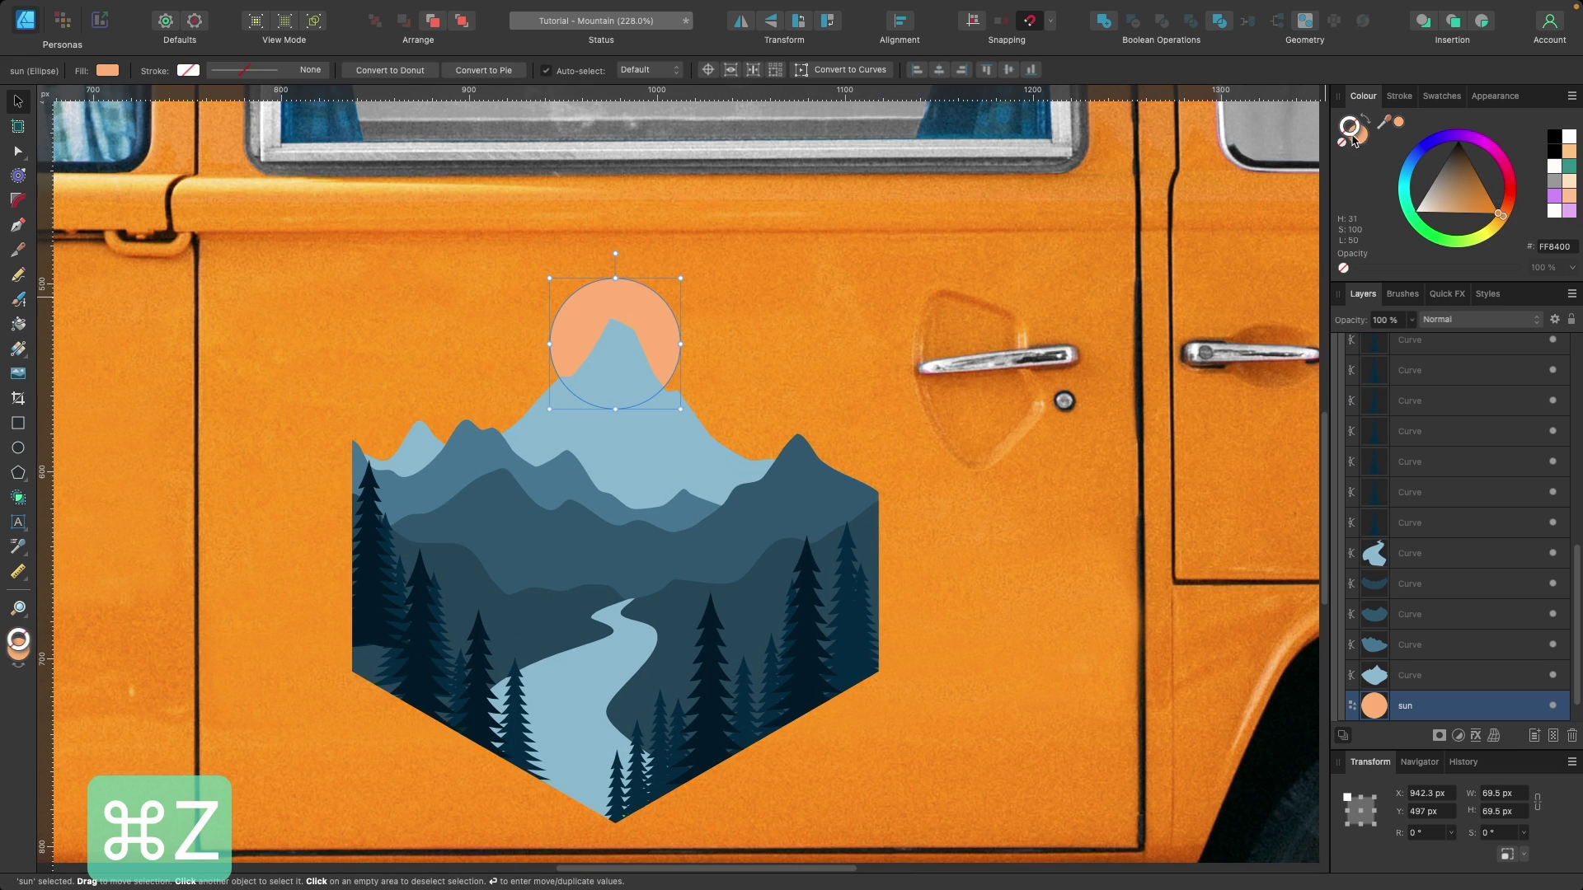
left_click(1499, 232)
key("super+0")
scroll(797, 484, "up", 6)
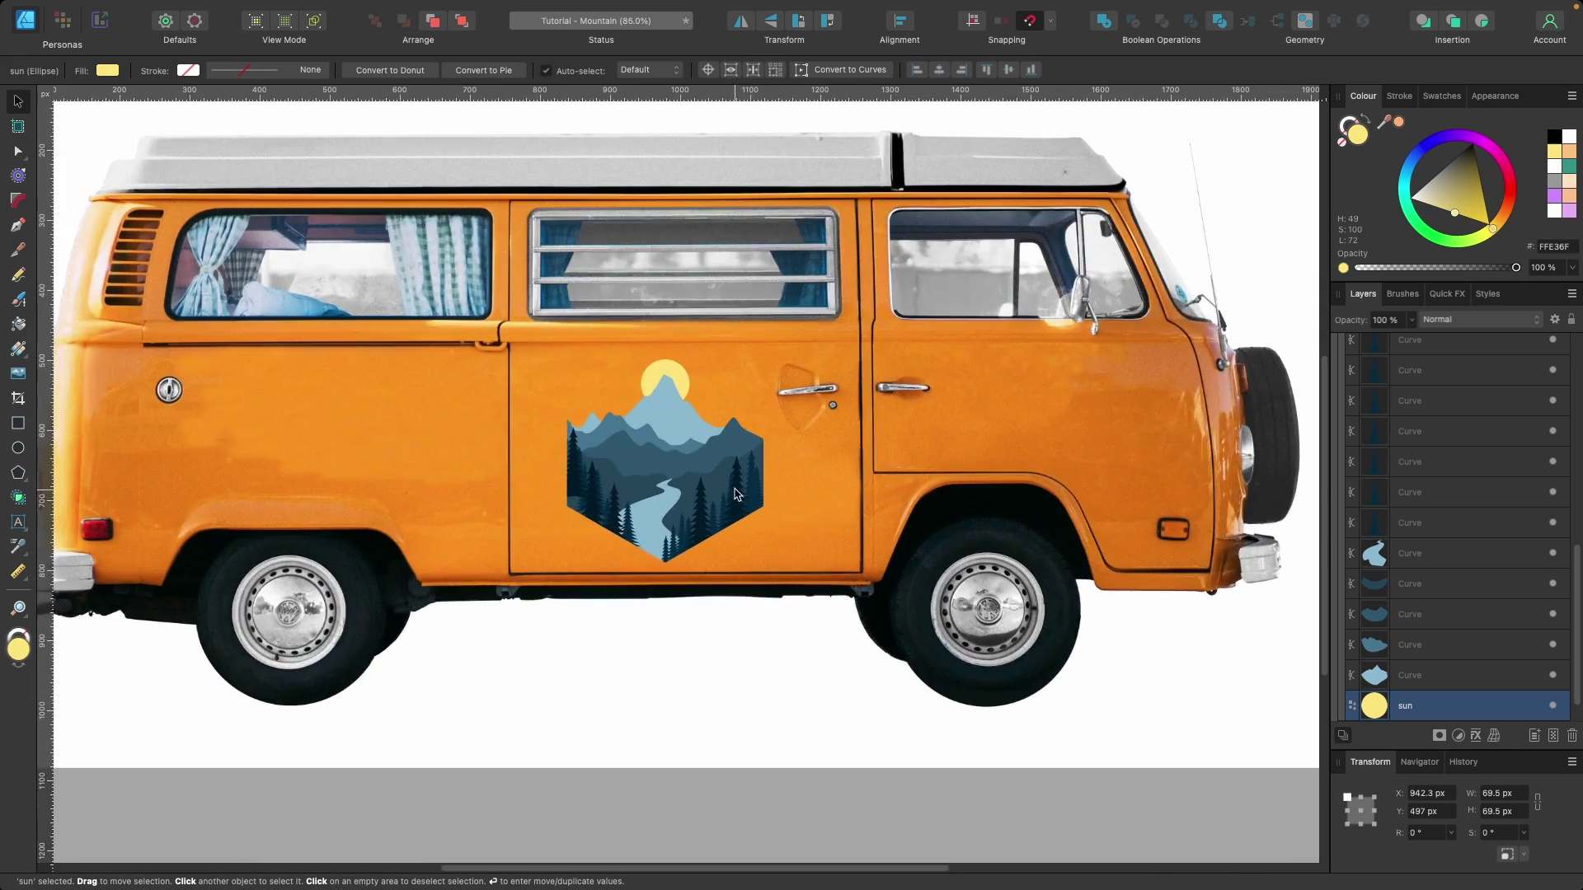
key("super+0")
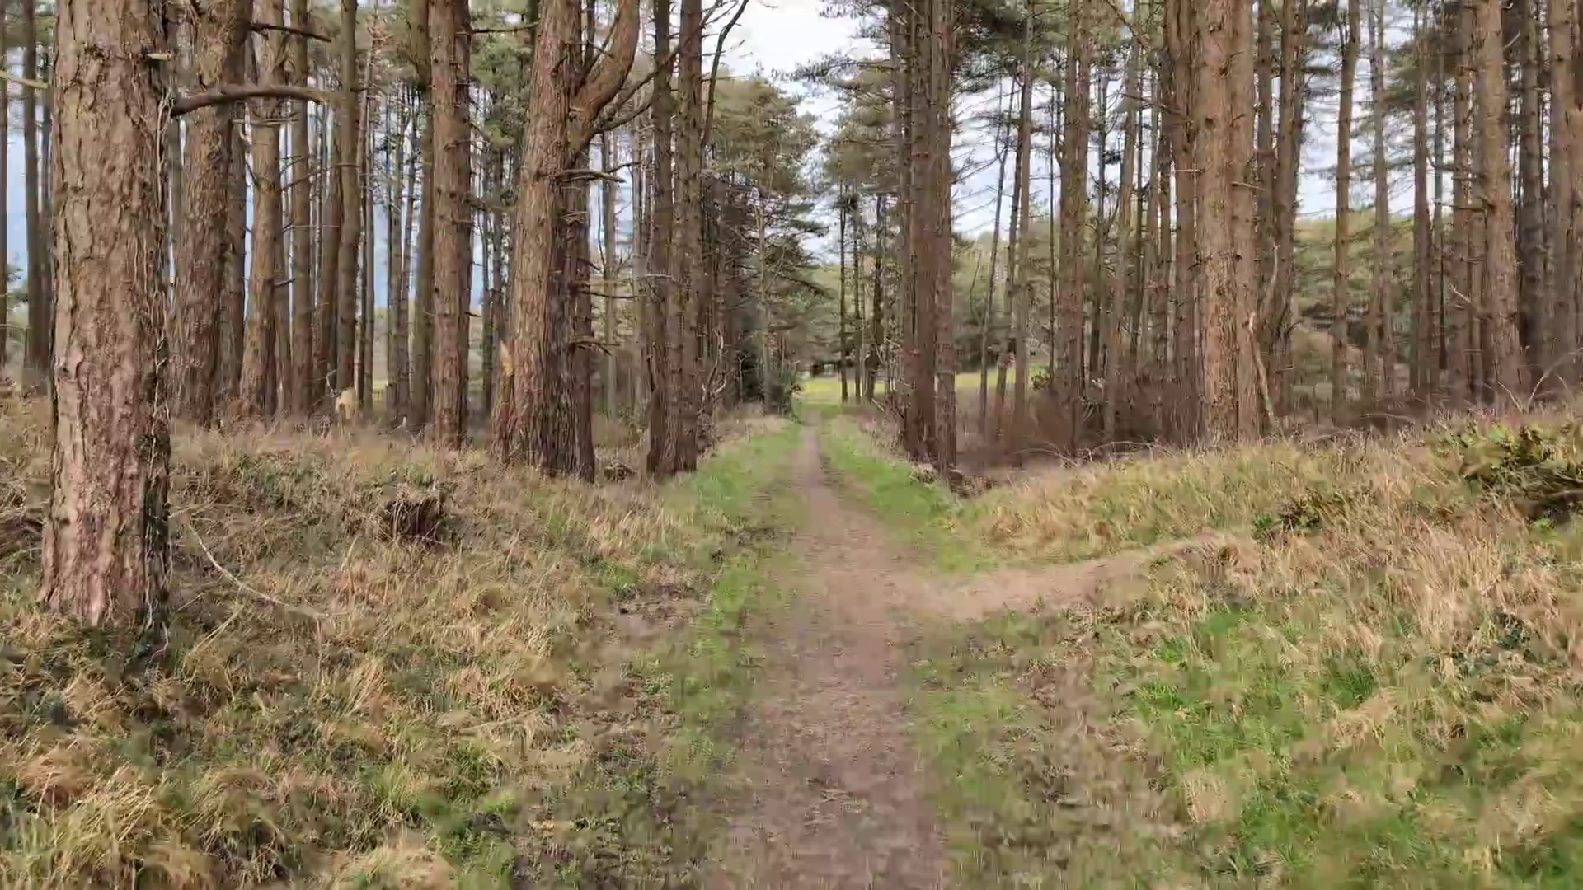